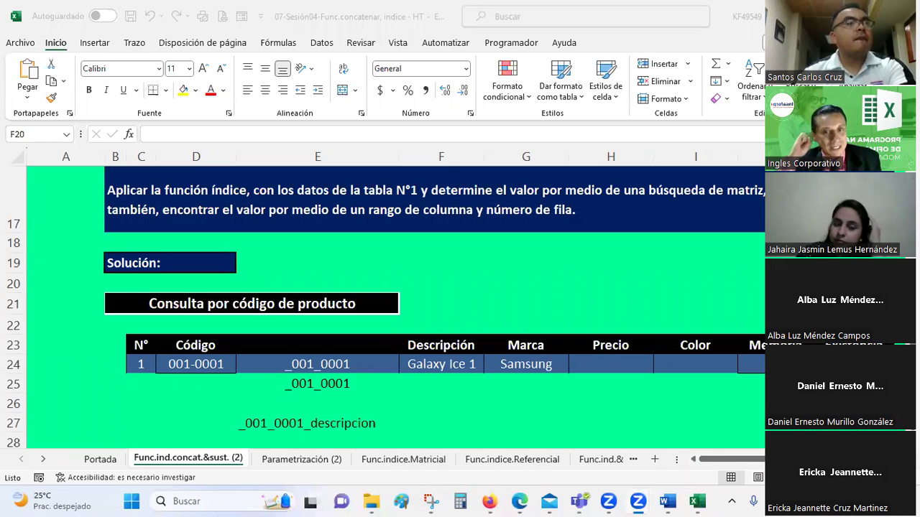
Open the Parametrización (2) sheet with product codes, descriptions, brands, prices and stock
click(470, 291)
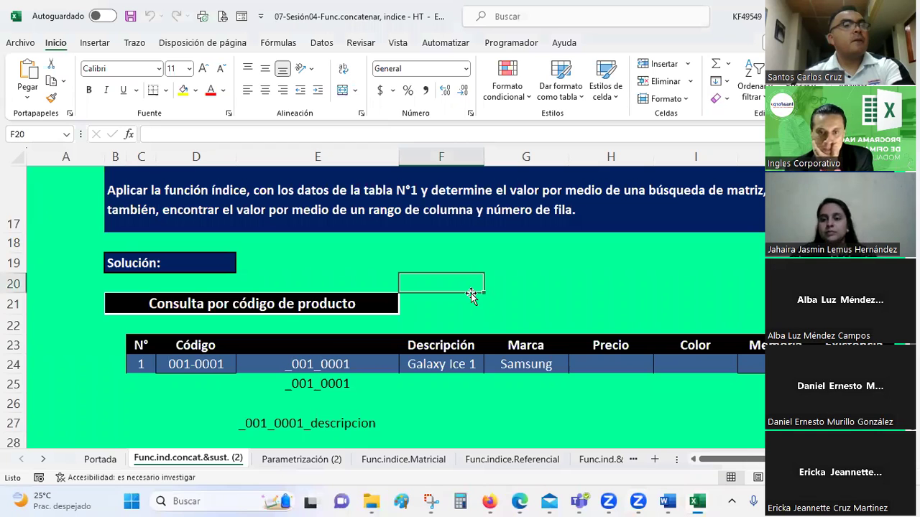
scroll(472, 294, down, 1)
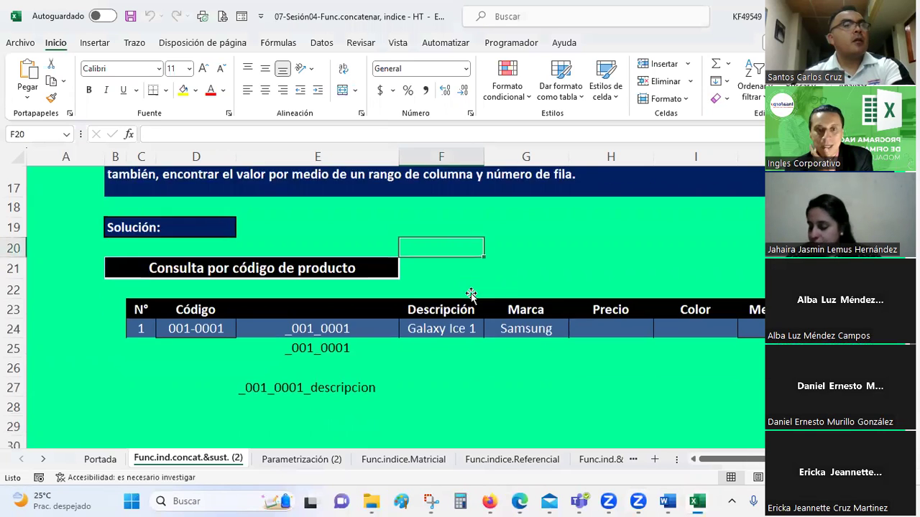
click(338, 460)
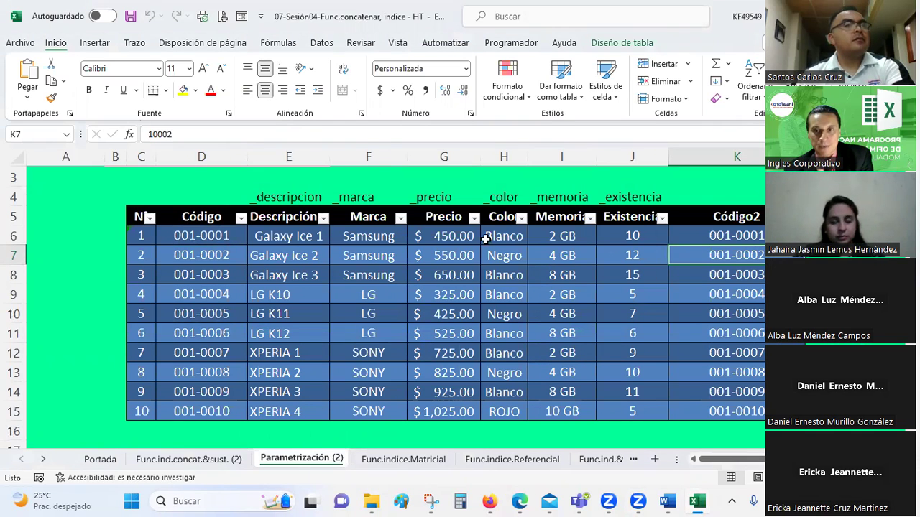
click(695, 229)
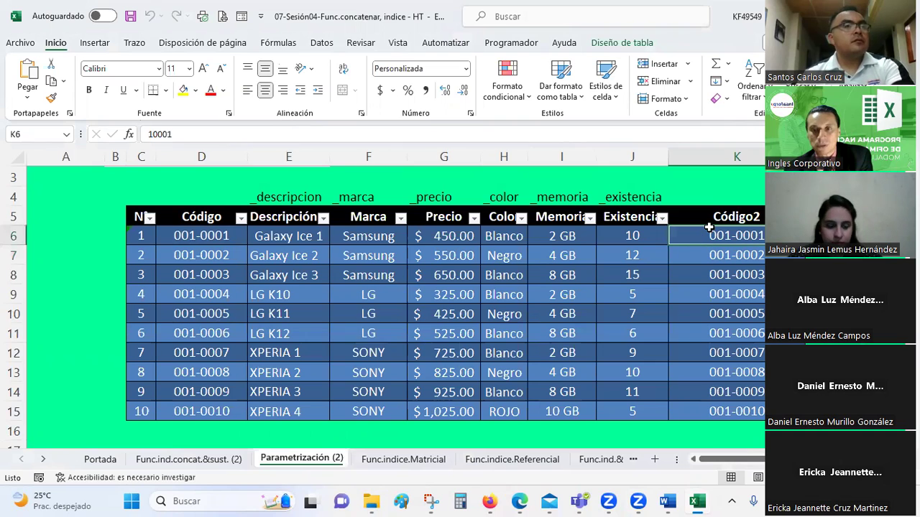
drag(708, 245, 723, 420)
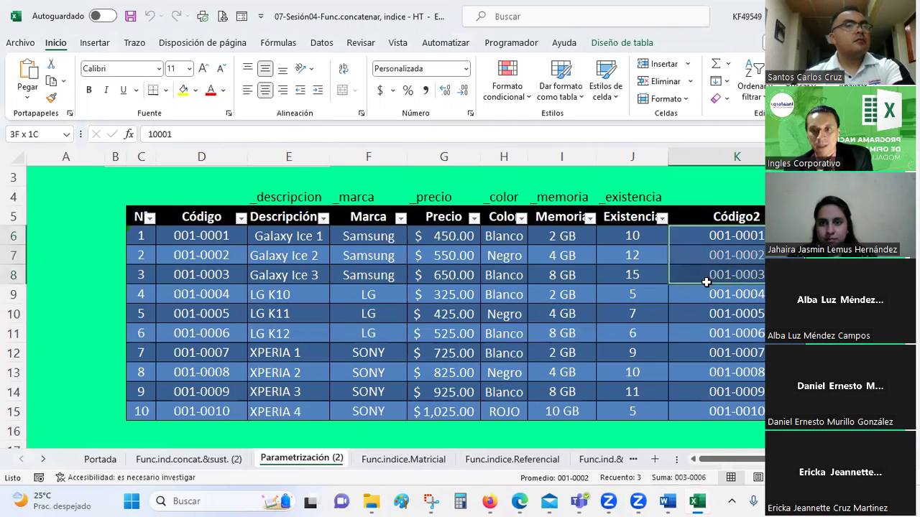
click(708, 237)
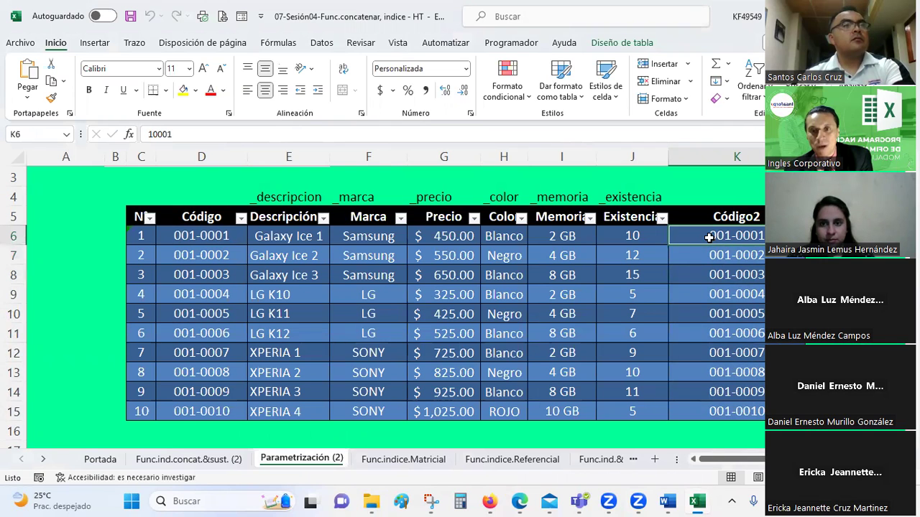
drag(708, 237, 713, 413)
right_click(713, 413)
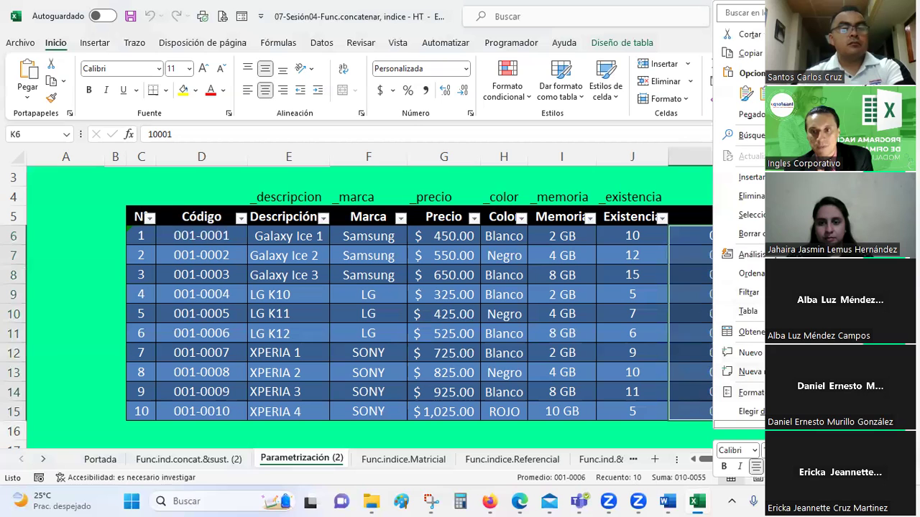
click(751, 392)
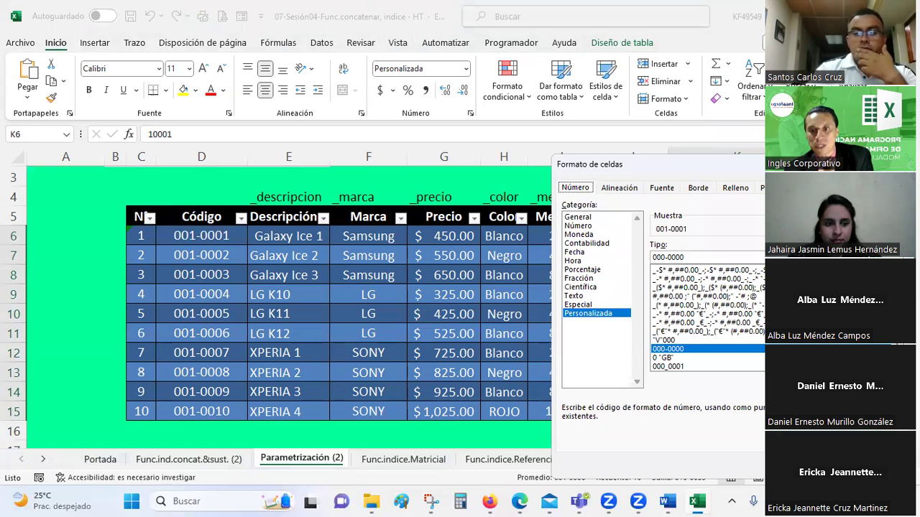
key(Escape)
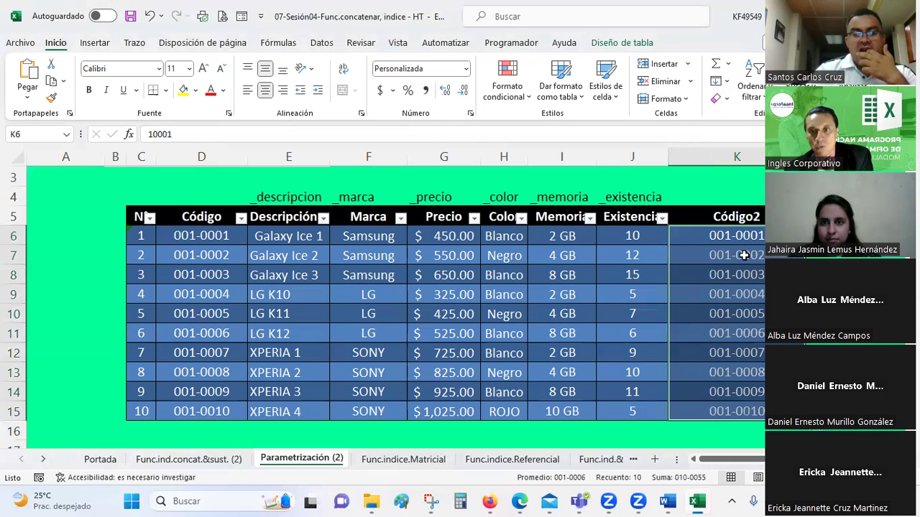
Review D6's TEXTO formula and the product table's name, then go to Func.ind.concat.&sust. (2)
click(733, 255)
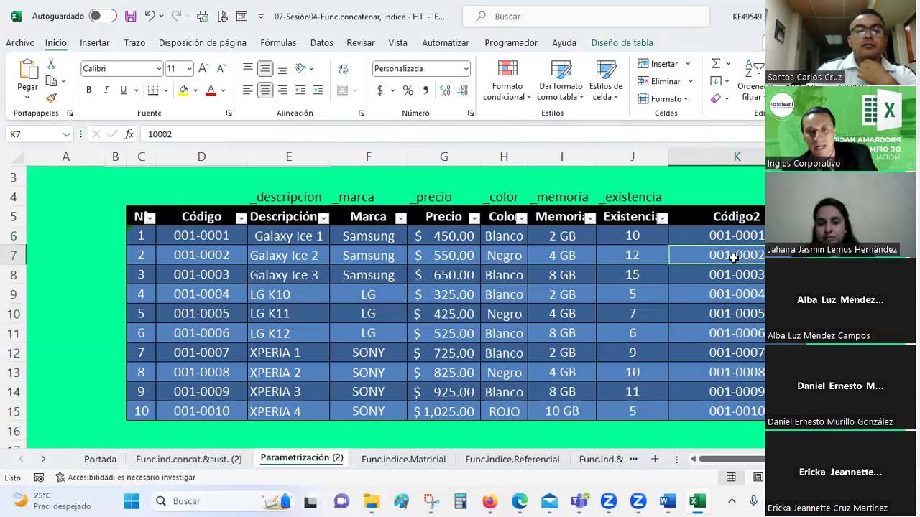
click(198, 235)
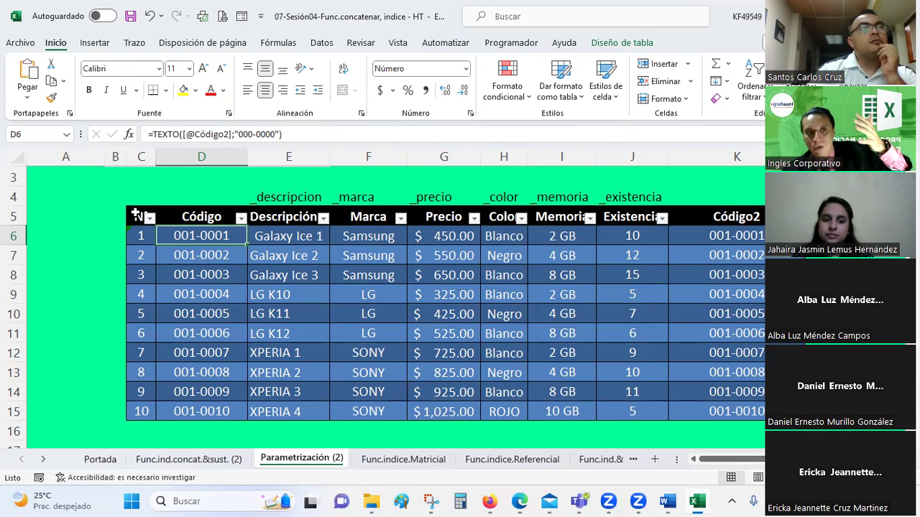
drag(136, 215, 736, 413)
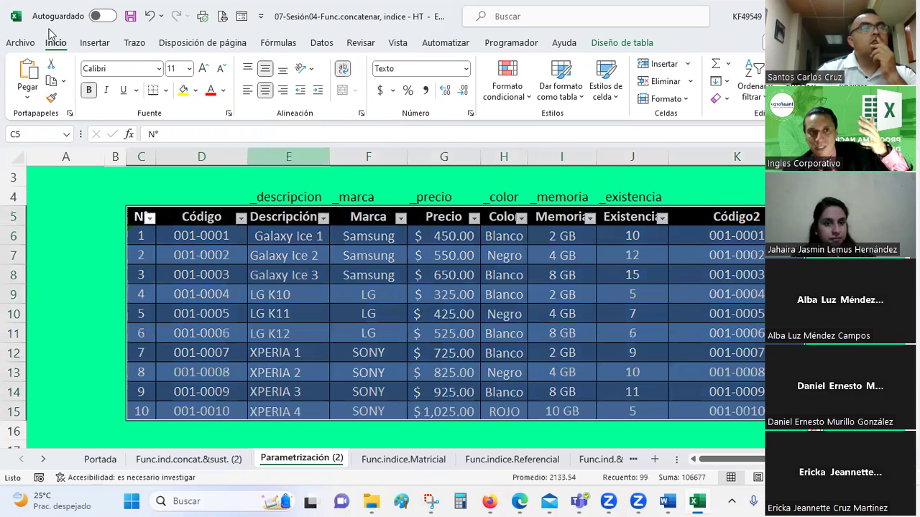
click(100, 43)
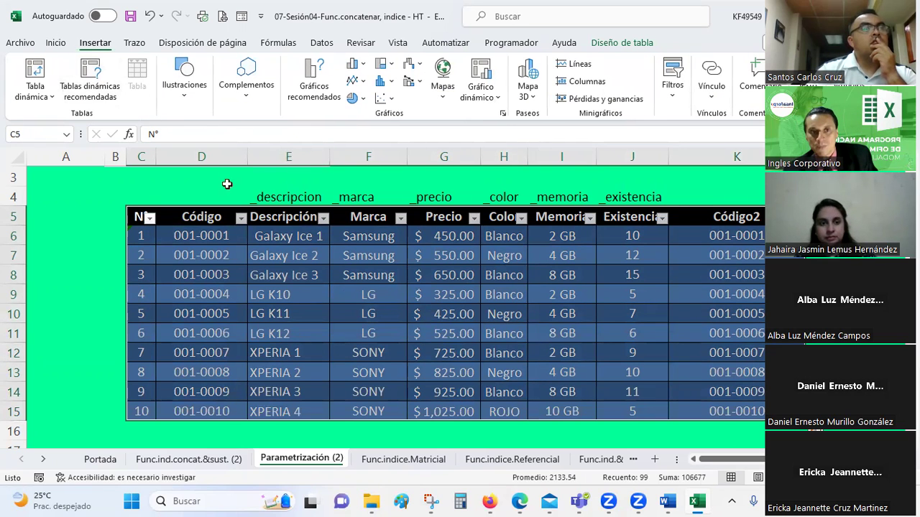
click(625, 45)
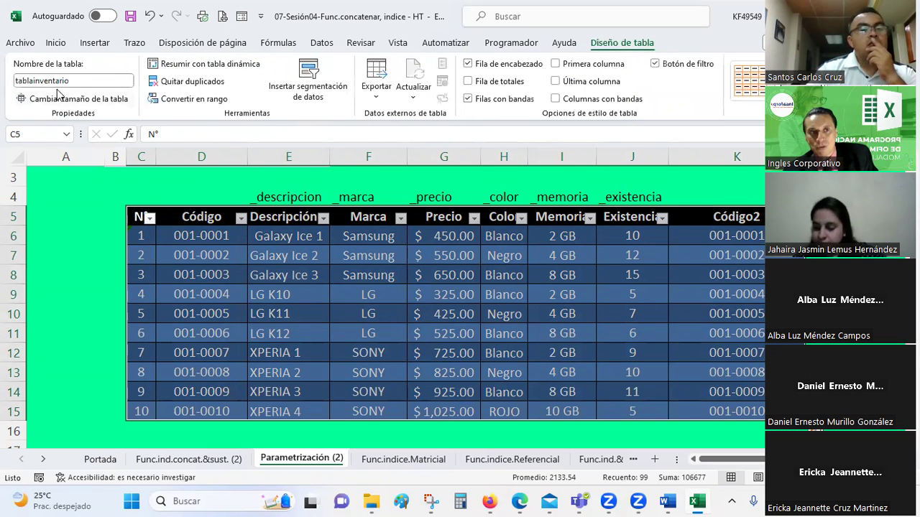
click(284, 255)
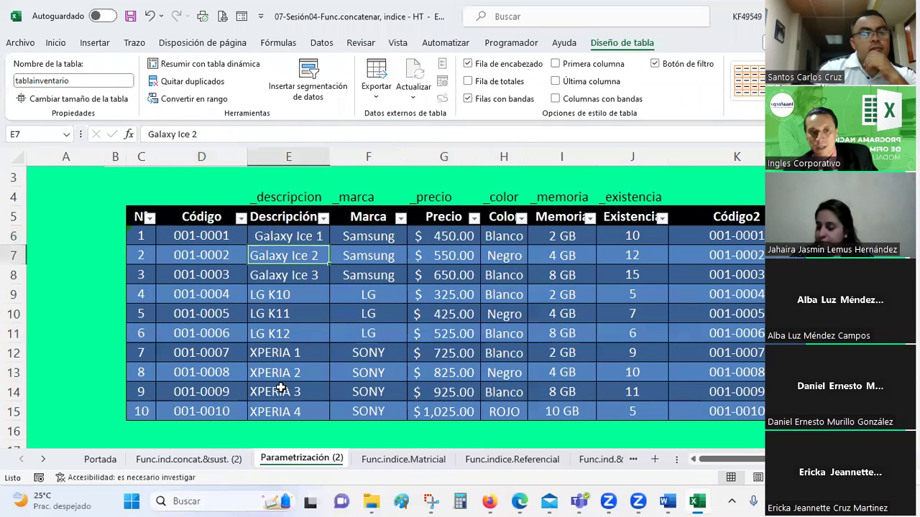
click(189, 458)
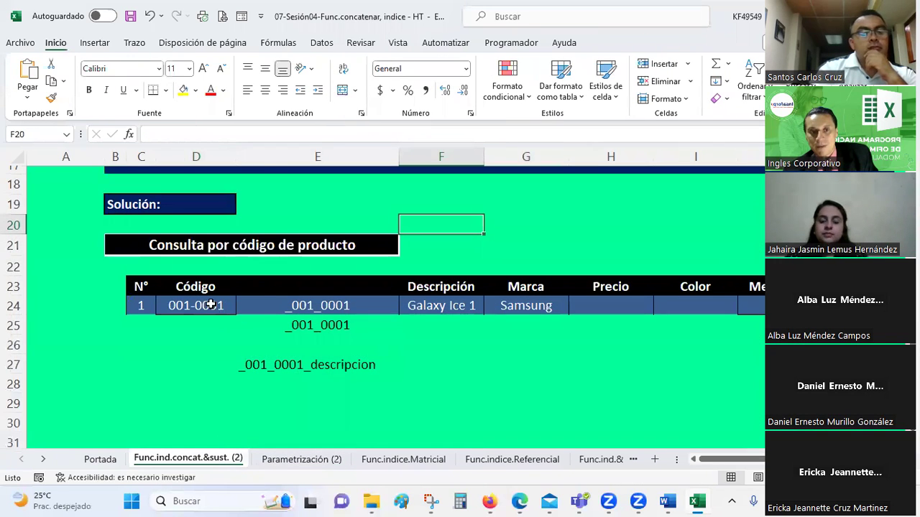
Check D24's product-code list and E24's SUSTITUIR formula, then return to Parametrización (2)
click(211, 305)
click(241, 307)
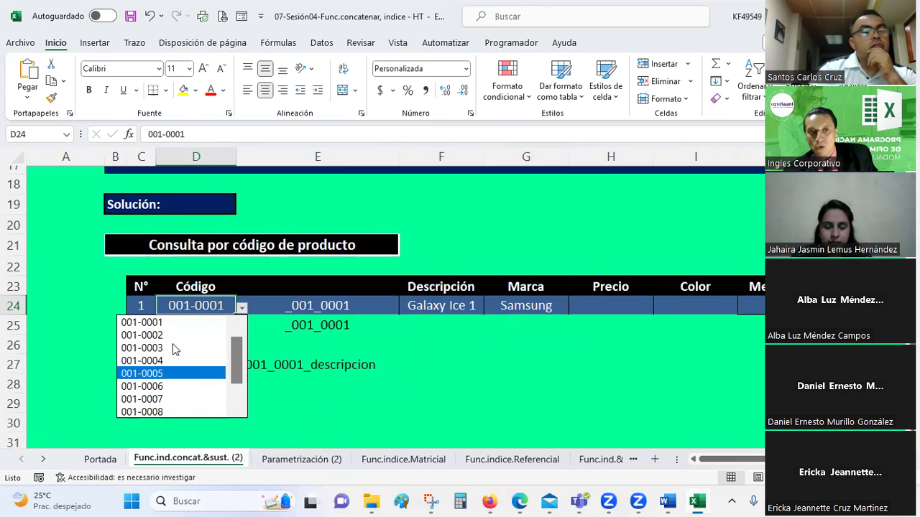
click(195, 311)
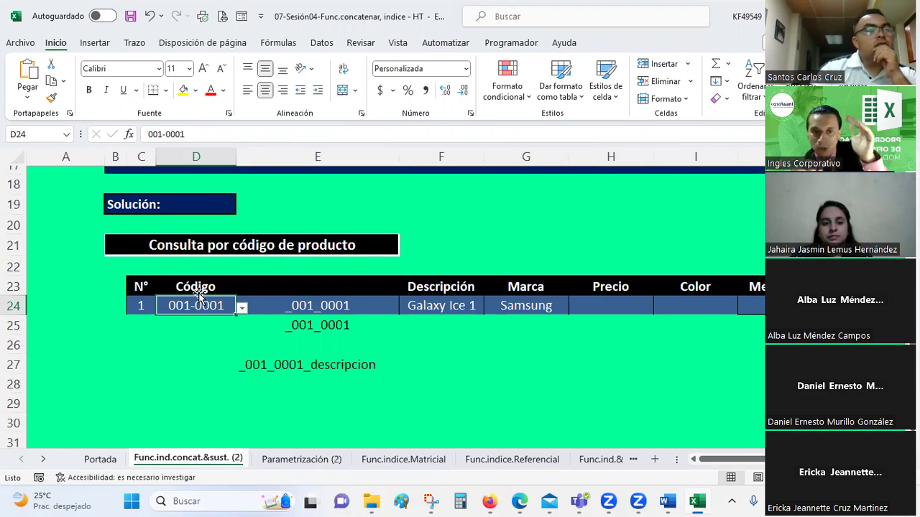
click(351, 304)
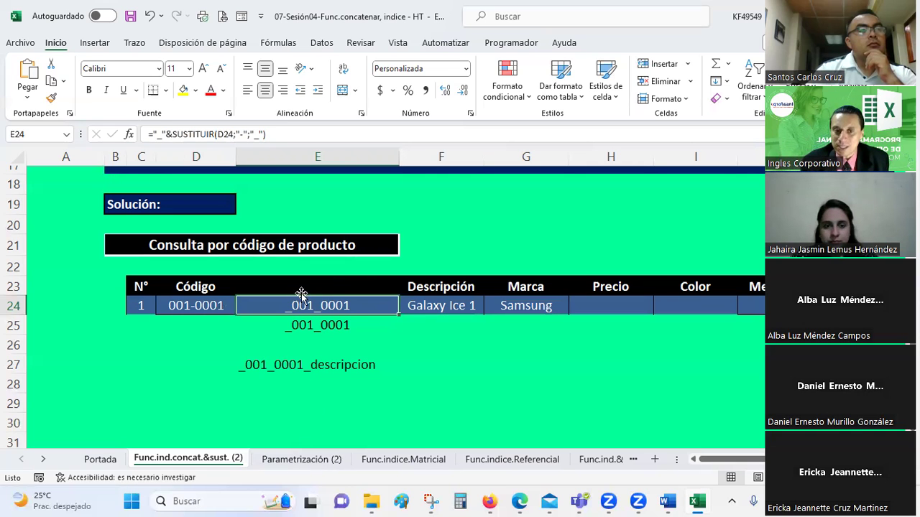
click(308, 460)
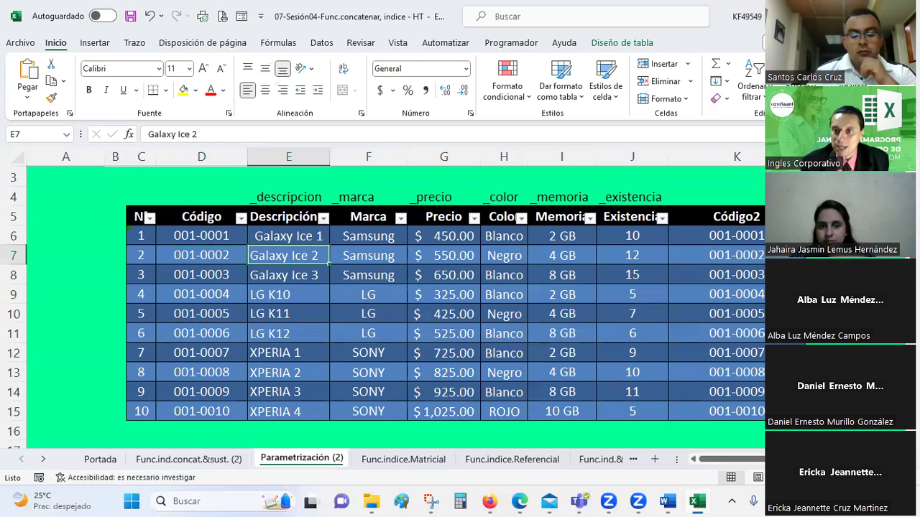
click(826, 235)
key(Down)
key(Down)
key(Down)
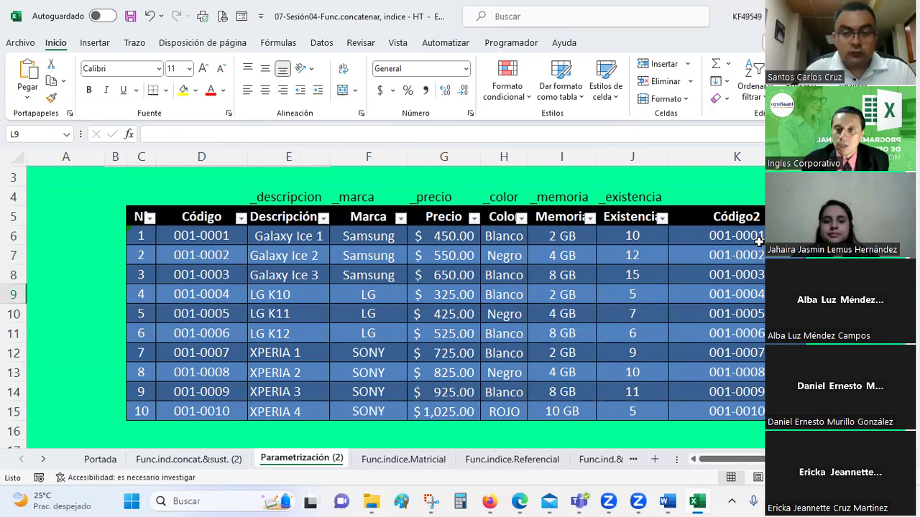
key(Up)
key(Up)
key(Up)
key(Down)
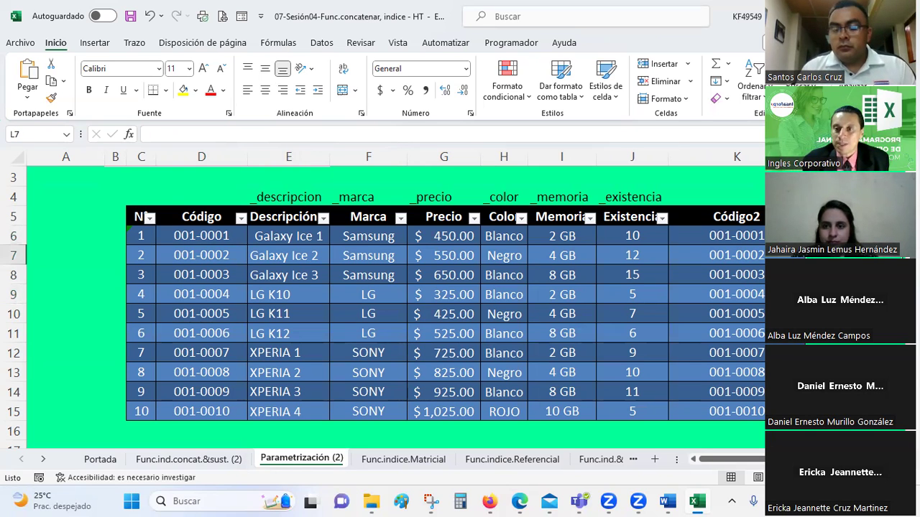
key(Down)
key(ctrl+Page_Up)
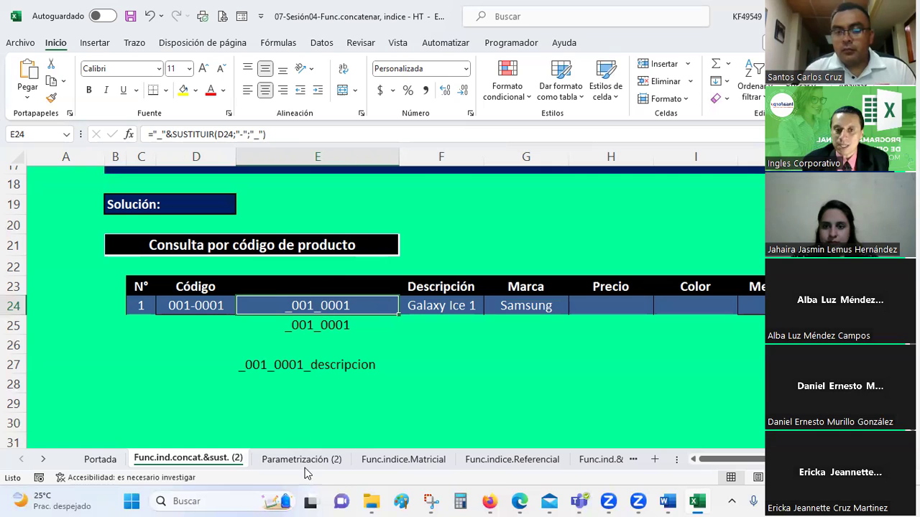
click(306, 458)
click(316, 198)
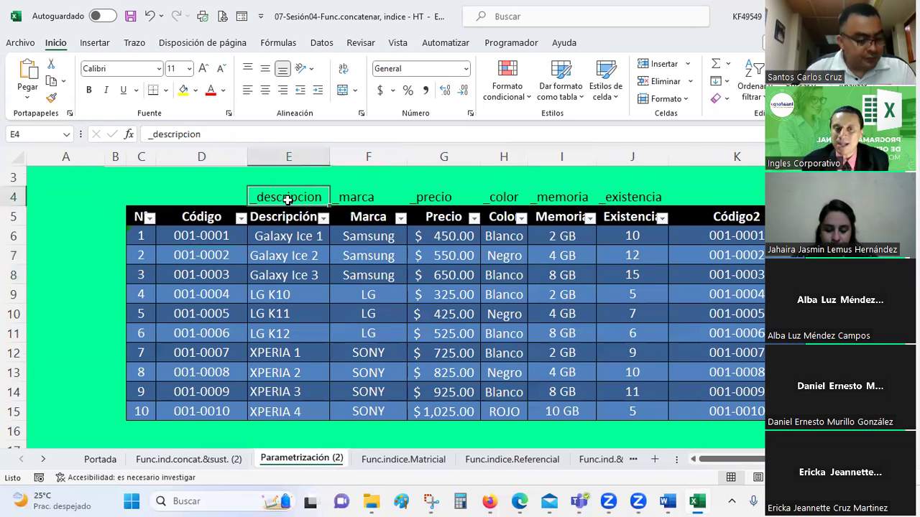
click(355, 194)
click(445, 196)
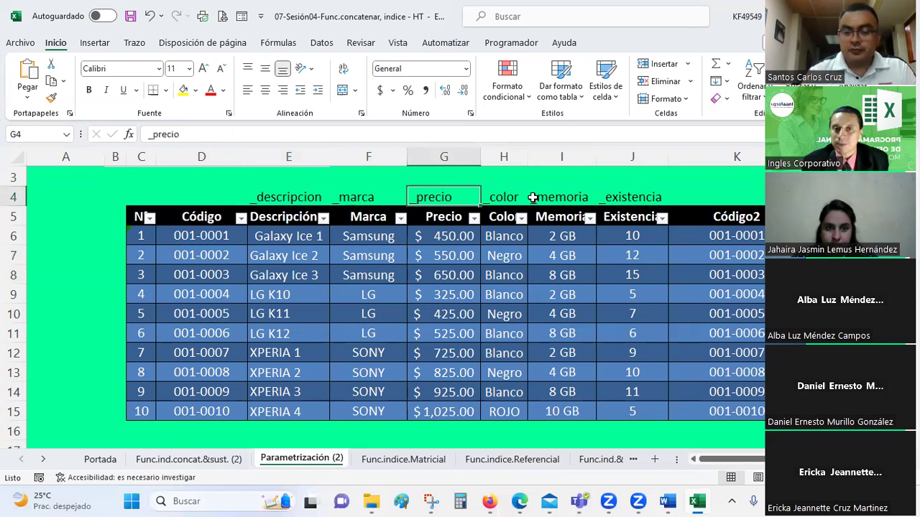
click(294, 200)
click(359, 195)
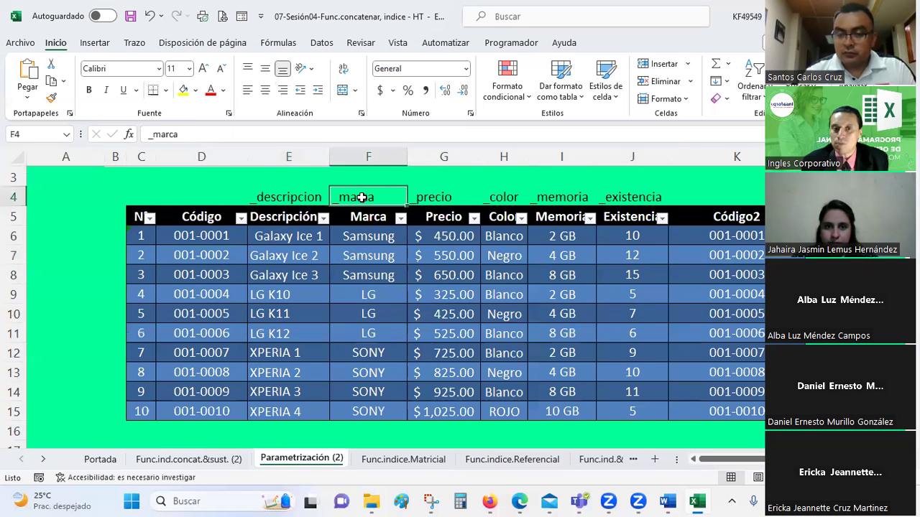
click(446, 196)
click(500, 194)
click(553, 197)
click(636, 194)
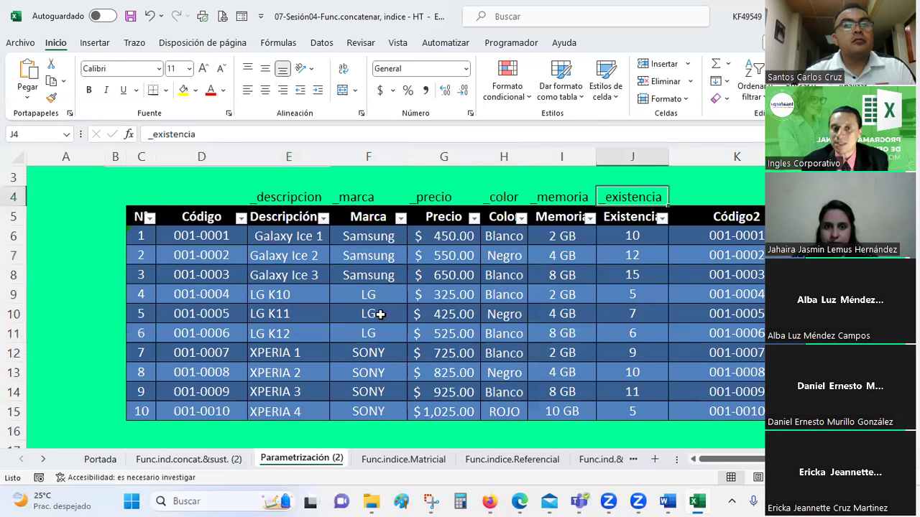
click(314, 236)
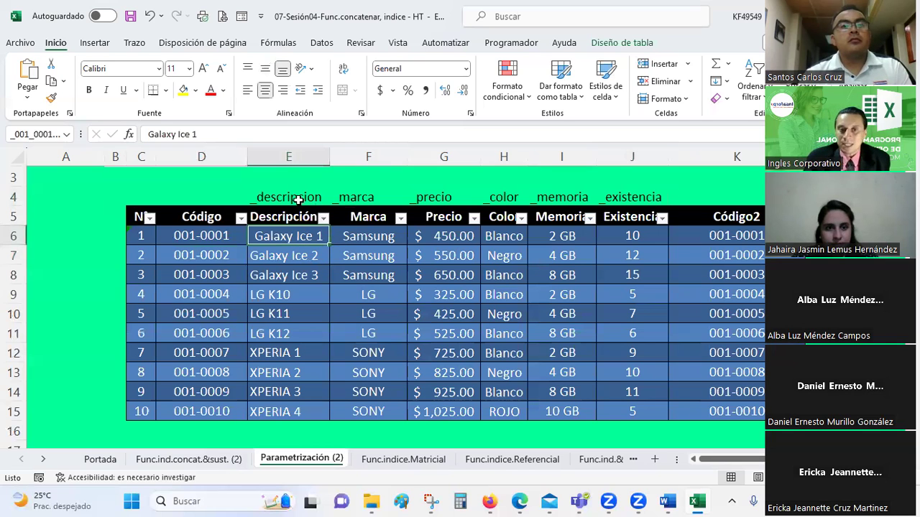
click(321, 43)
Confirm in Administrador de nombres that _001_0001_descripcion refers to E6, then return to the lookup sheet
click(278, 42)
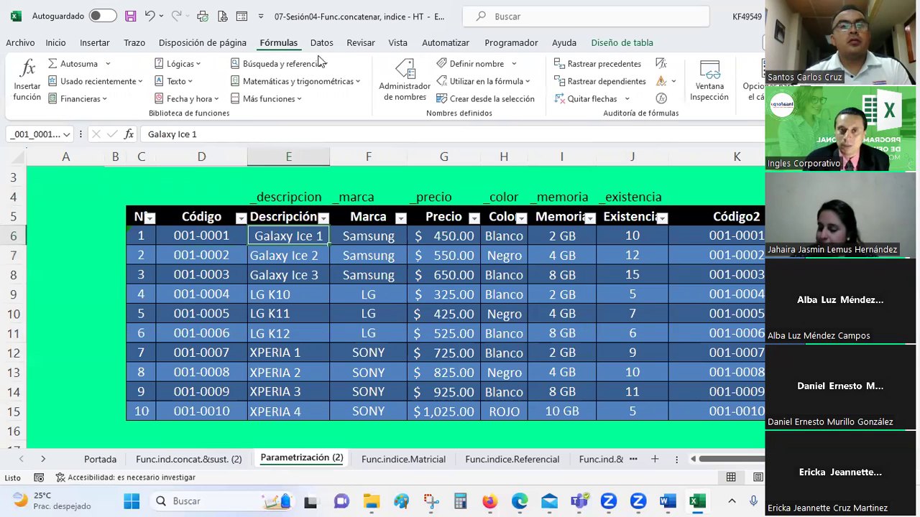
click(404, 79)
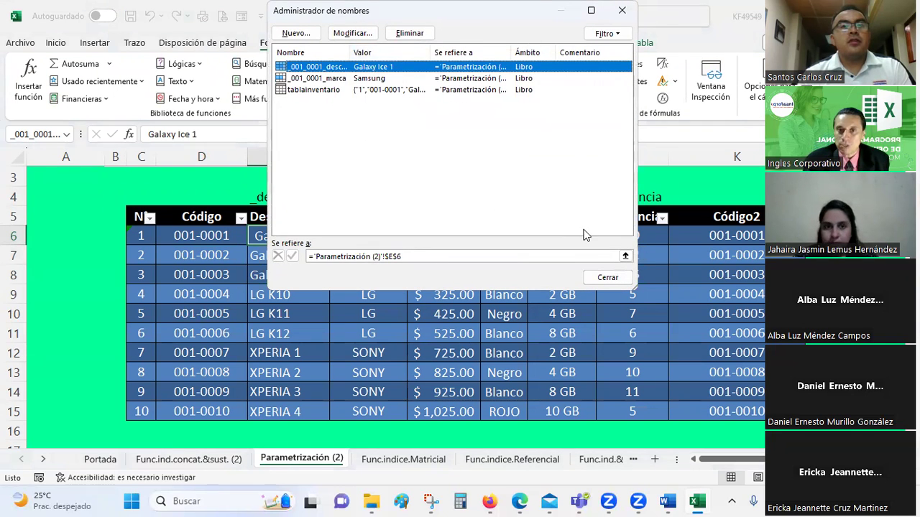
click(605, 256)
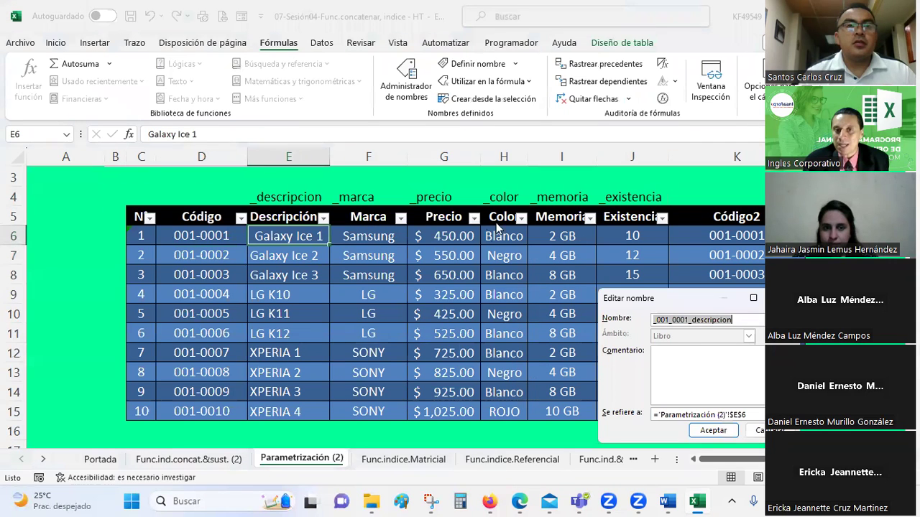
key(Return)
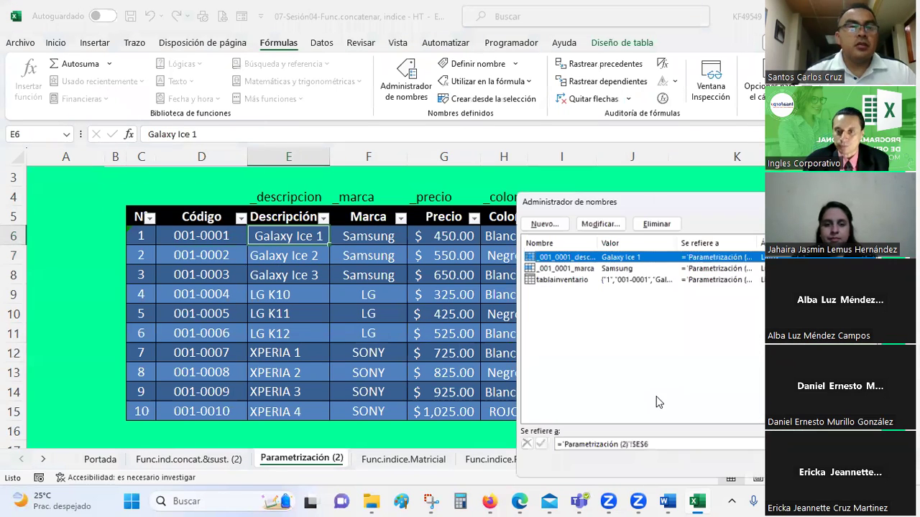
key(Escape)
click(188, 458)
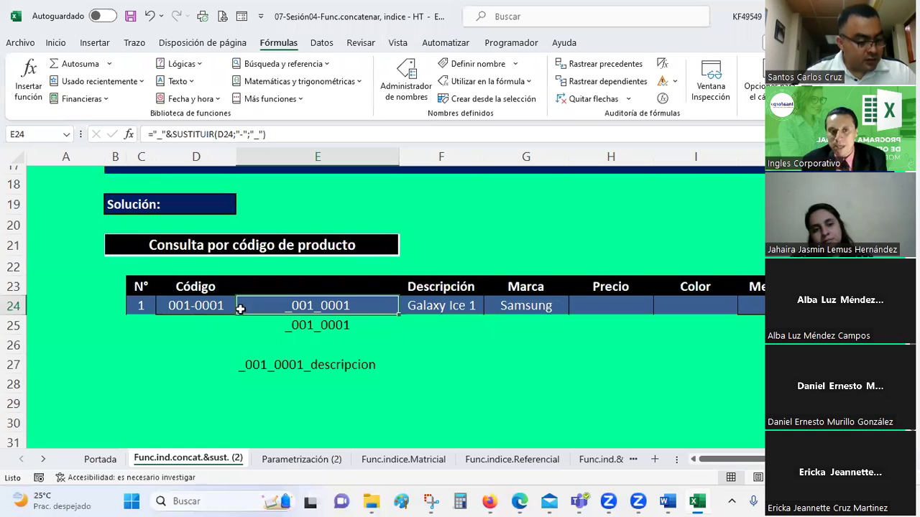
Compare F24's INDIRECTO and E24's conversion formulas with the _descripcion label on Parametrización (2)
click(433, 302)
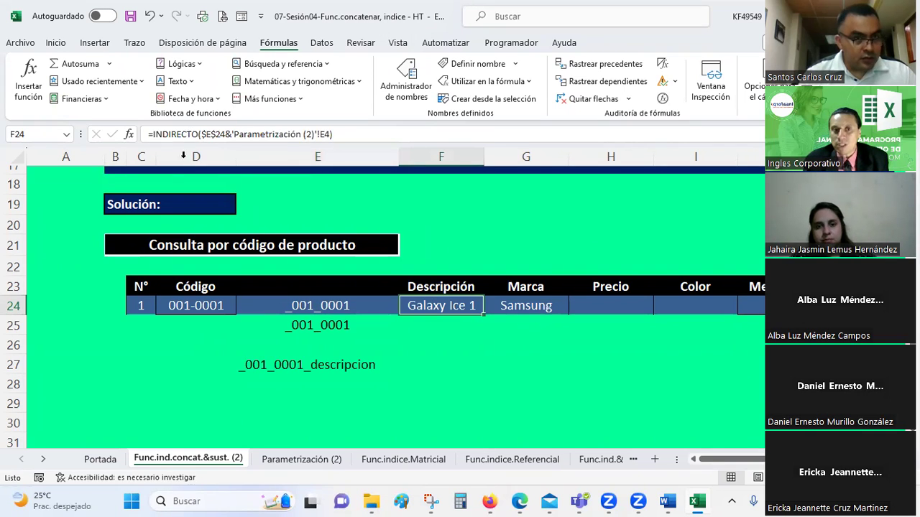
click(321, 304)
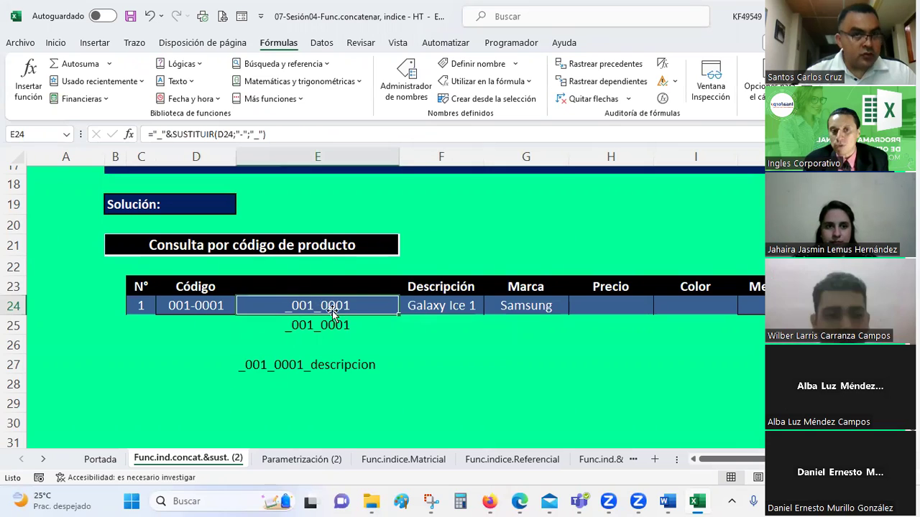
click(296, 459)
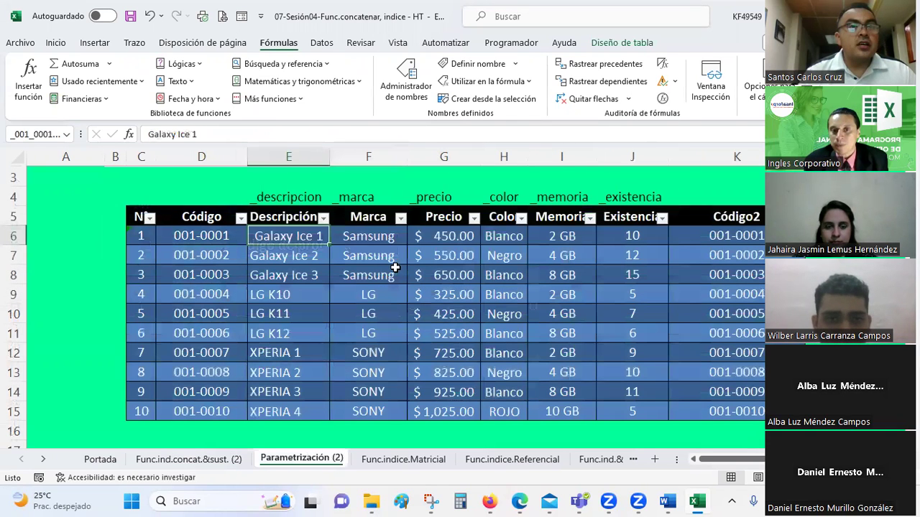
click(285, 198)
click(201, 458)
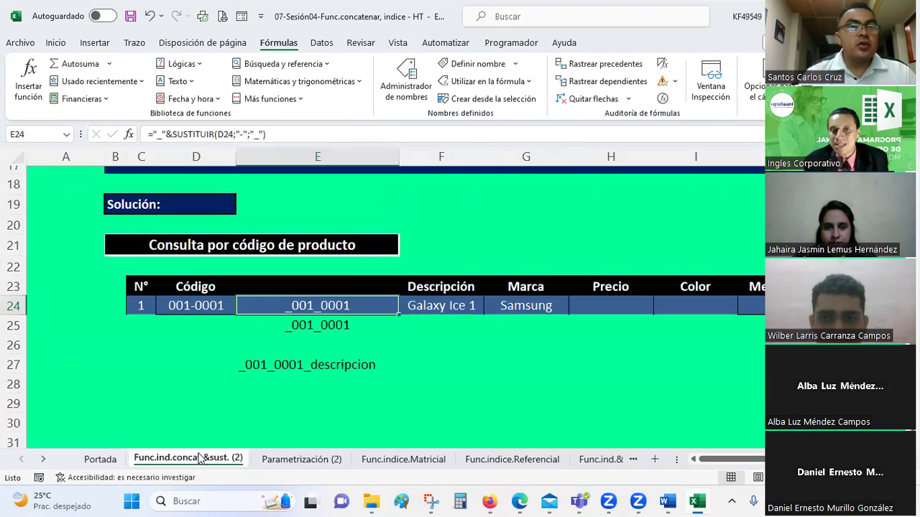
Review the code, brand, price and color results across row 24, then go to Func.indice.Matricial
click(434, 305)
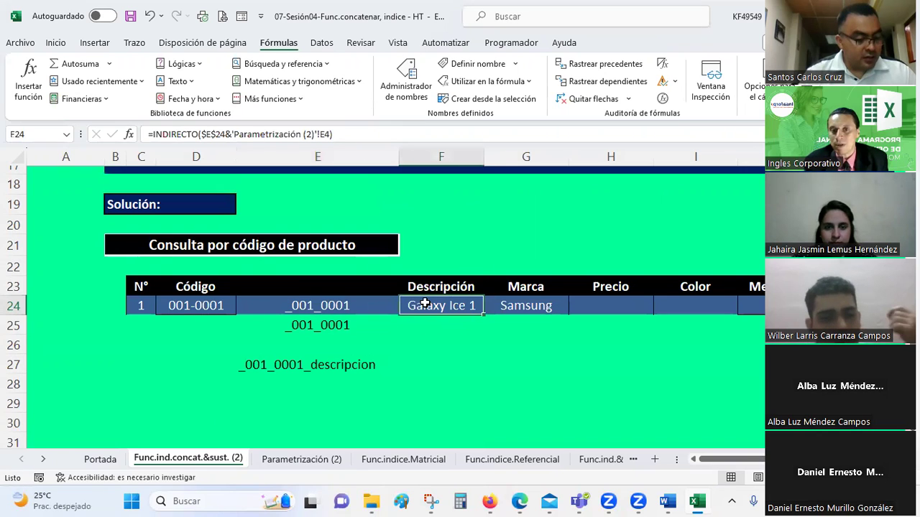
click(181, 305)
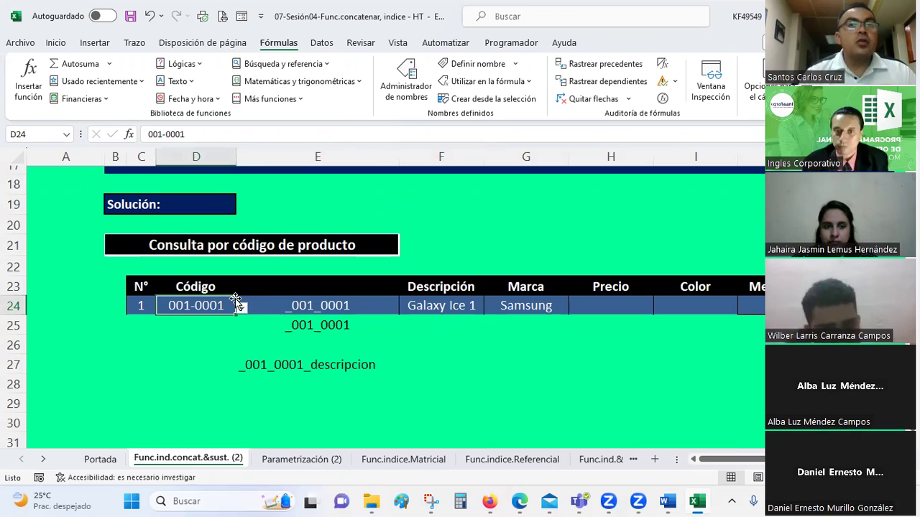
click(528, 305)
click(610, 306)
click(695, 306)
click(762, 306)
click(855, 306)
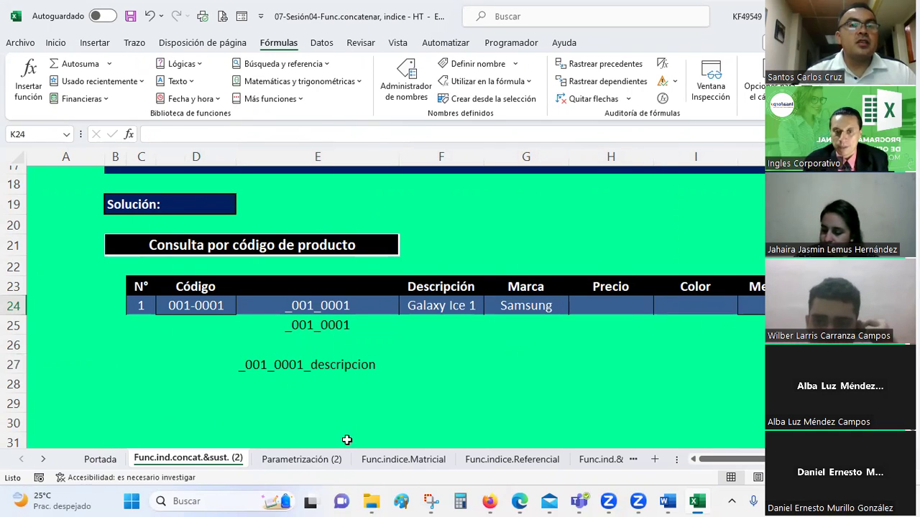
click(390, 459)
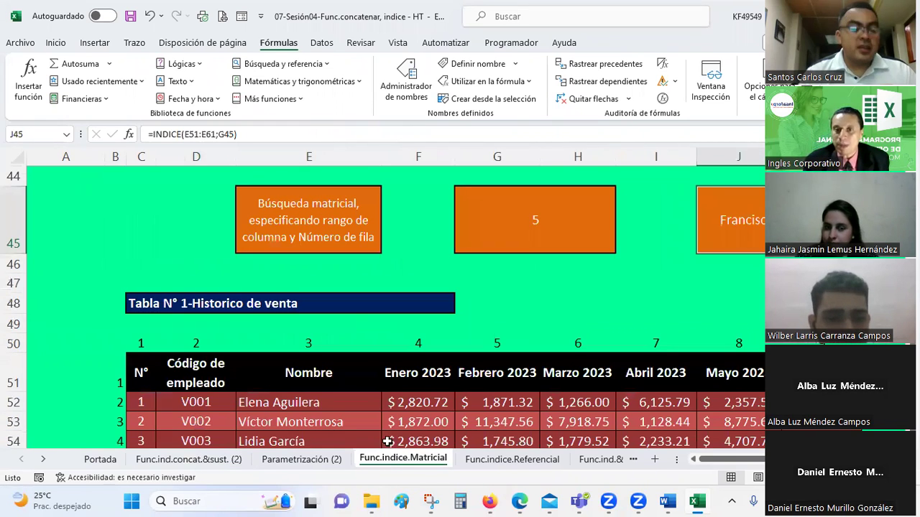
scroll(346, 314, up, 2)
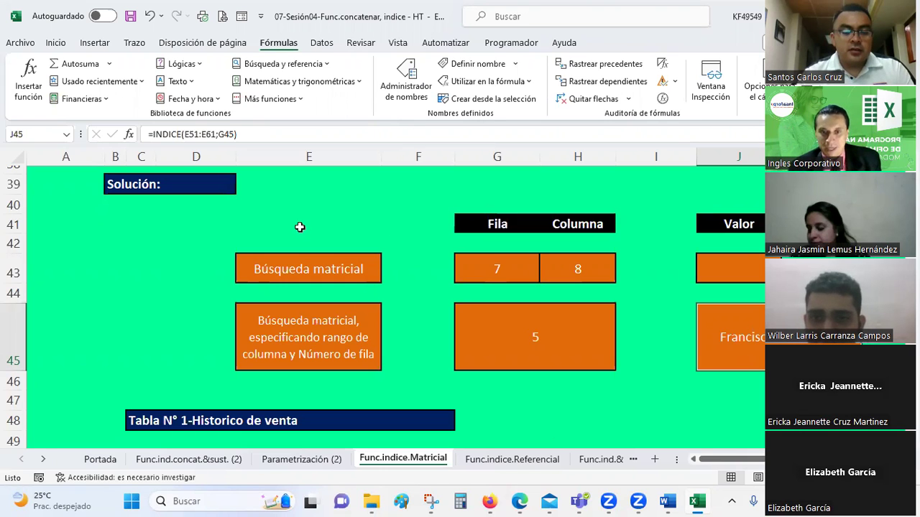
click(373, 228)
scroll(375, 229, up, 3)
scroll(374, 229, up, 2)
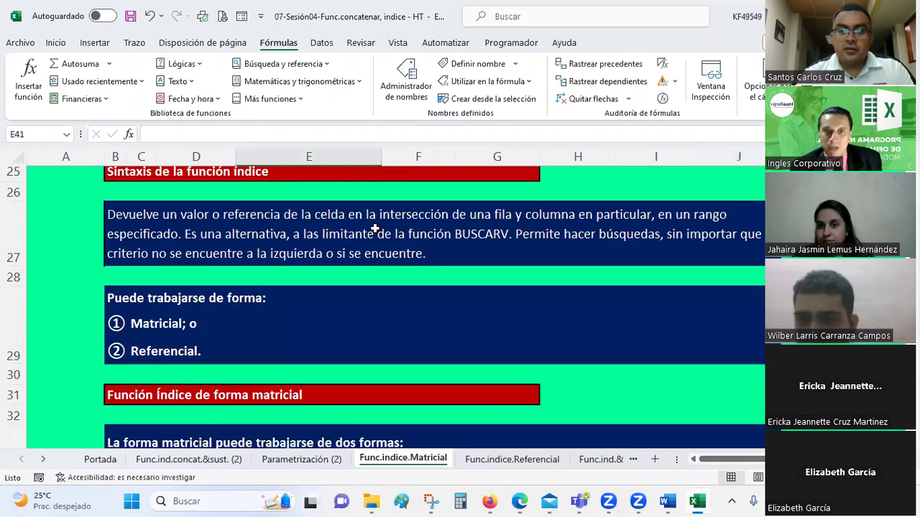
scroll(374, 229, up, 5)
scroll(375, 229, up, 3)
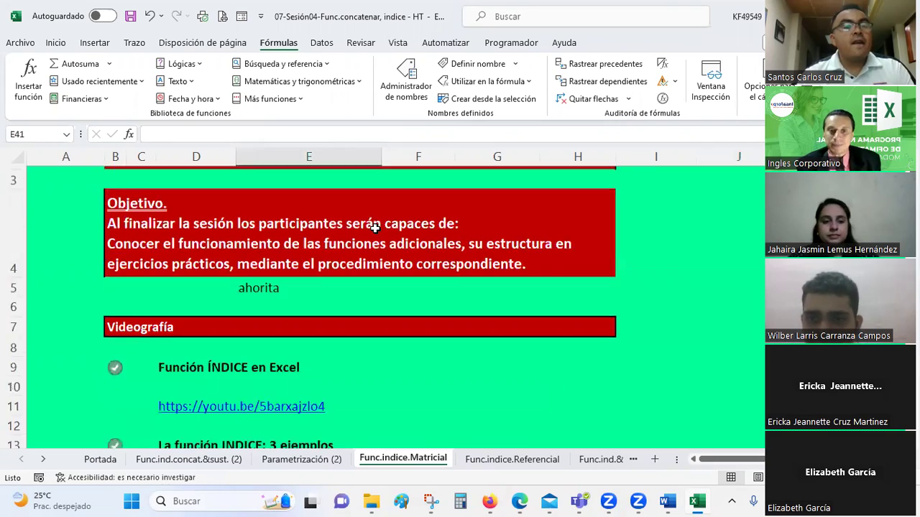
scroll(374, 229, down, 3)
scroll(374, 229, down, 3)
scroll(375, 228, down, 3)
scroll(375, 228, up, 3)
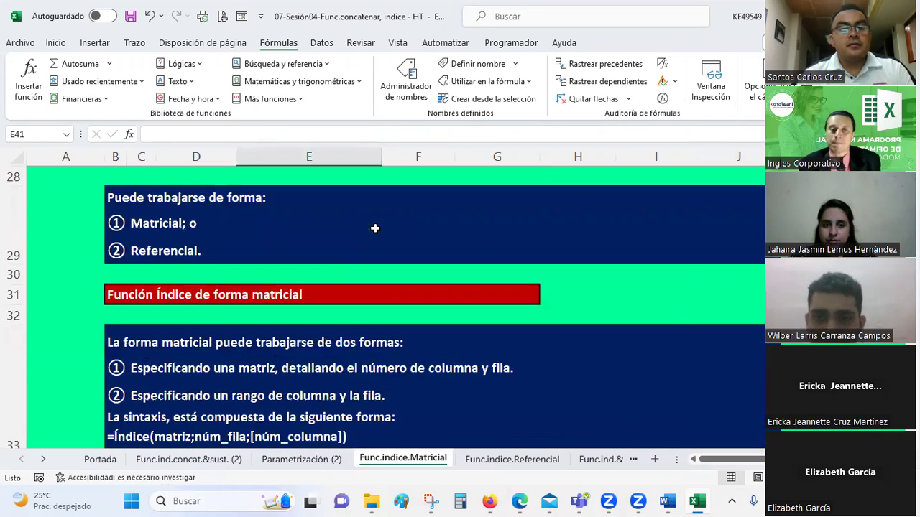
scroll(374, 228, up, 5)
scroll(374, 228, up, 5)
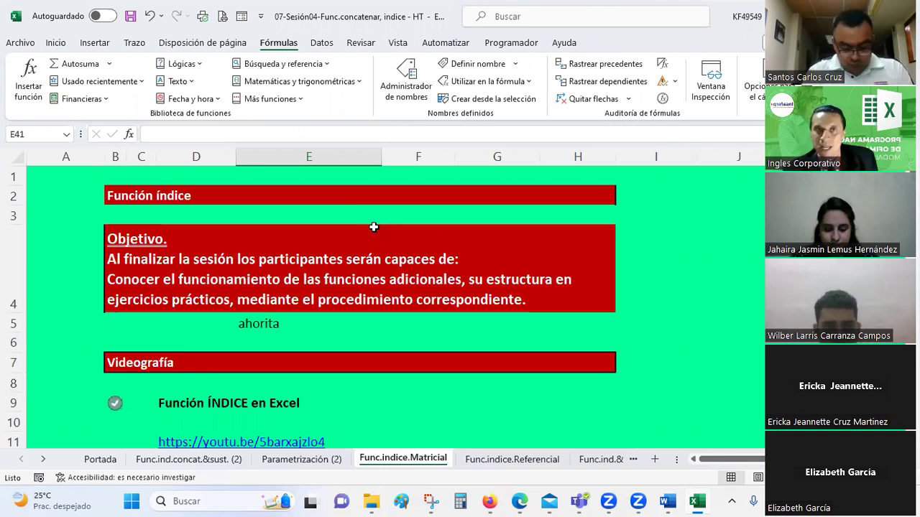
scroll(366, 222, down, 3)
scroll(365, 222, down, 5)
scroll(366, 222, down, 3)
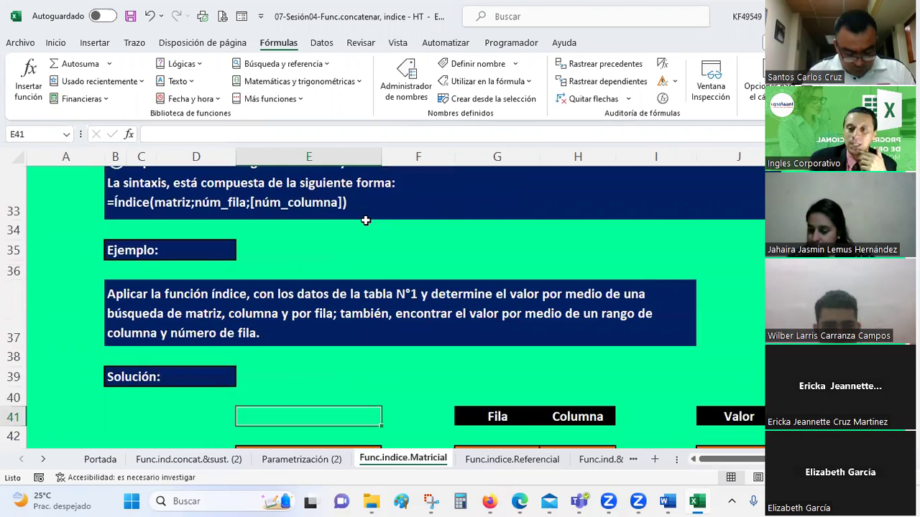
scroll(366, 220, down, 2)
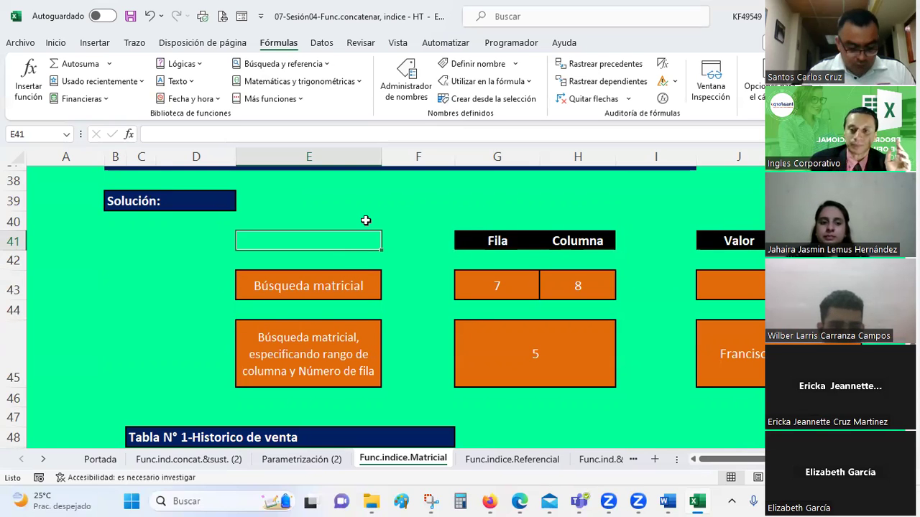
click(752, 338)
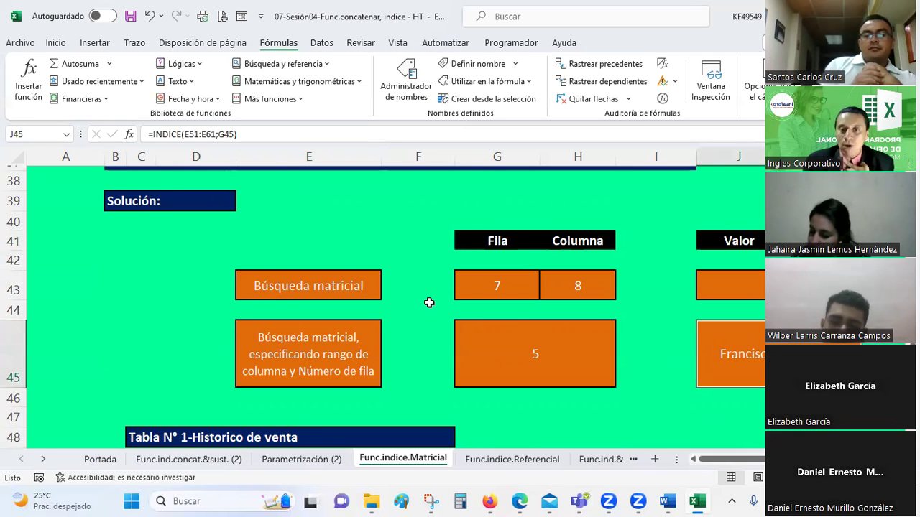
click(528, 281)
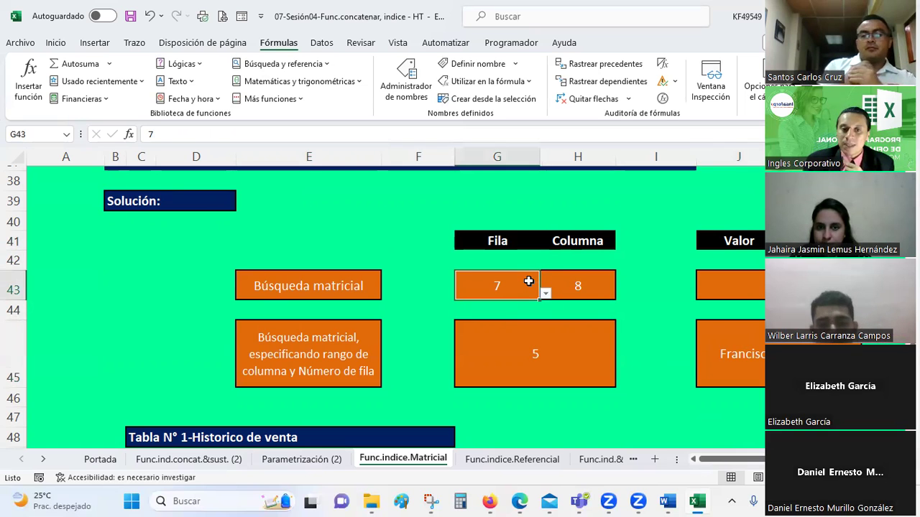
click(731, 275)
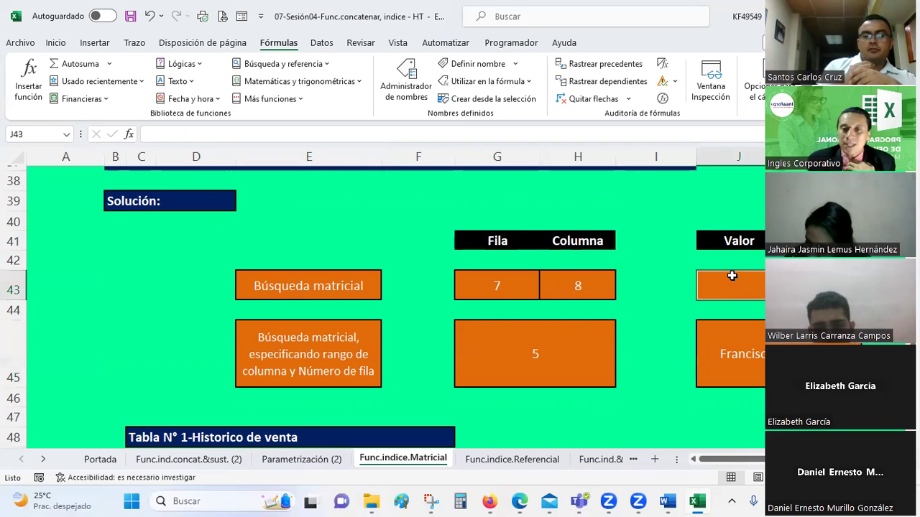
click(492, 285)
click(577, 284)
click(524, 283)
click(572, 280)
click(480, 281)
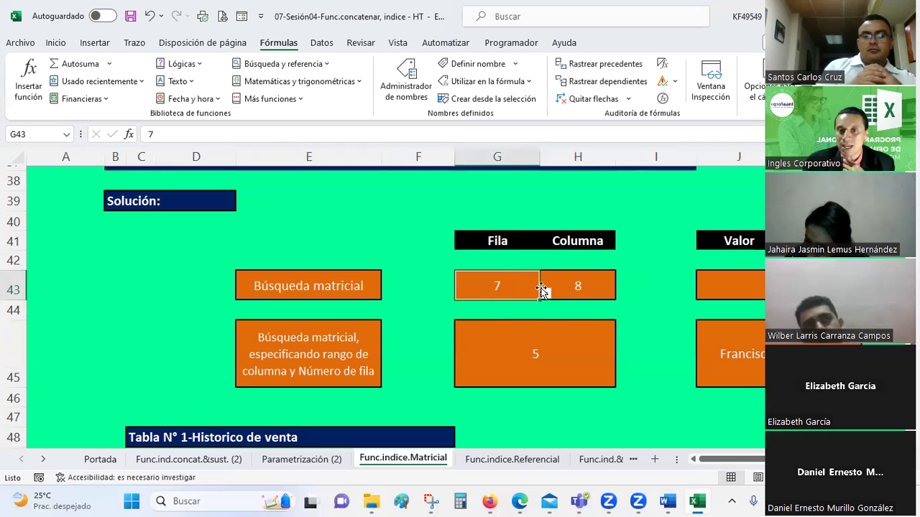
click(593, 284)
click(726, 301)
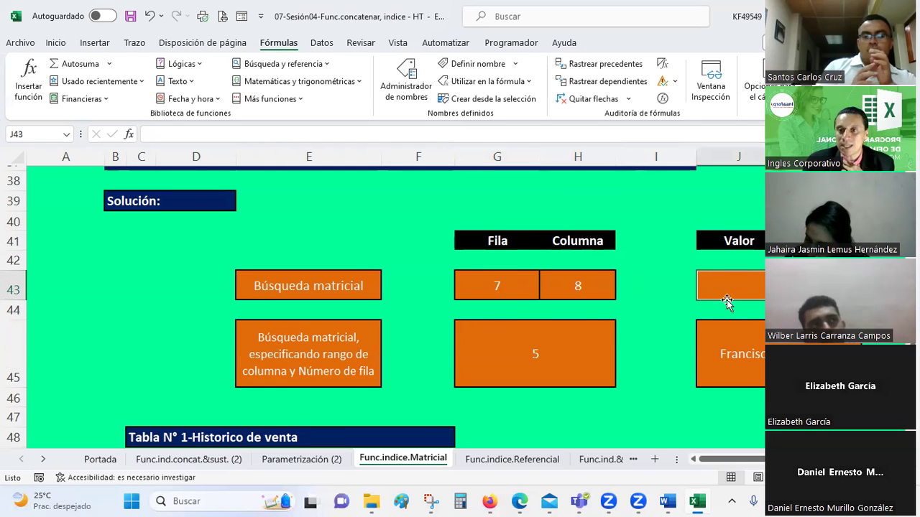
click(497, 284)
click(579, 276)
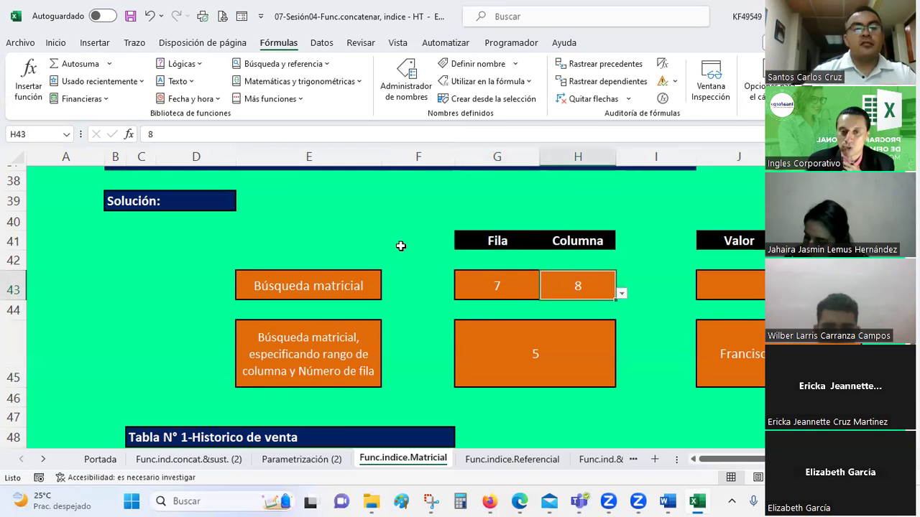
scroll(400, 246, down, 1)
scroll(401, 246, down, 1)
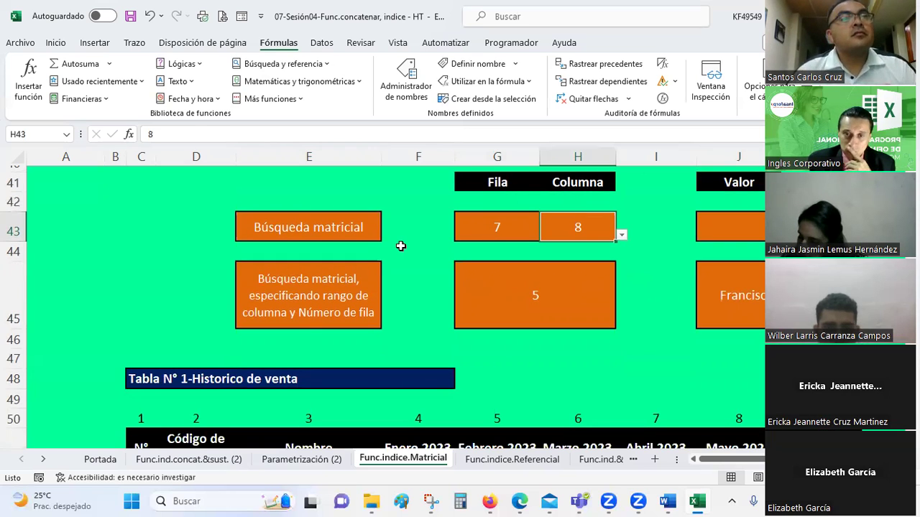
scroll(400, 246, down, 1)
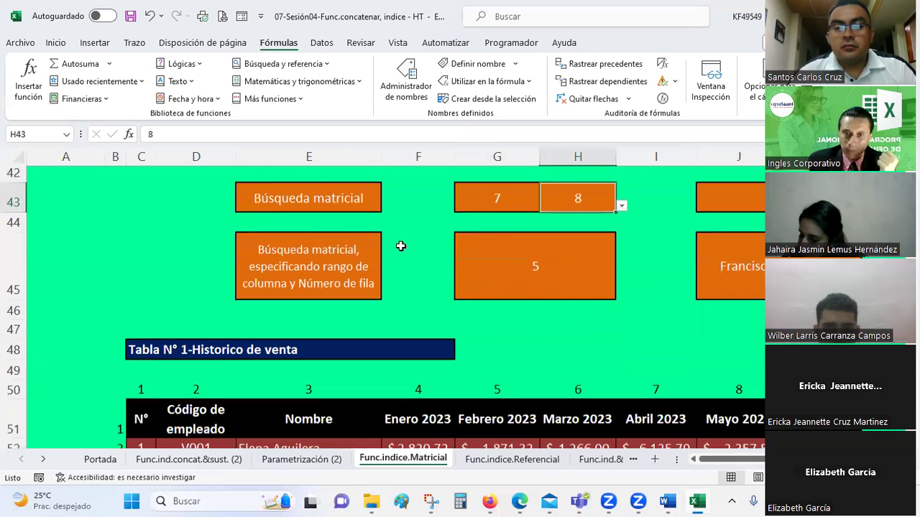
scroll(401, 246, down, 1)
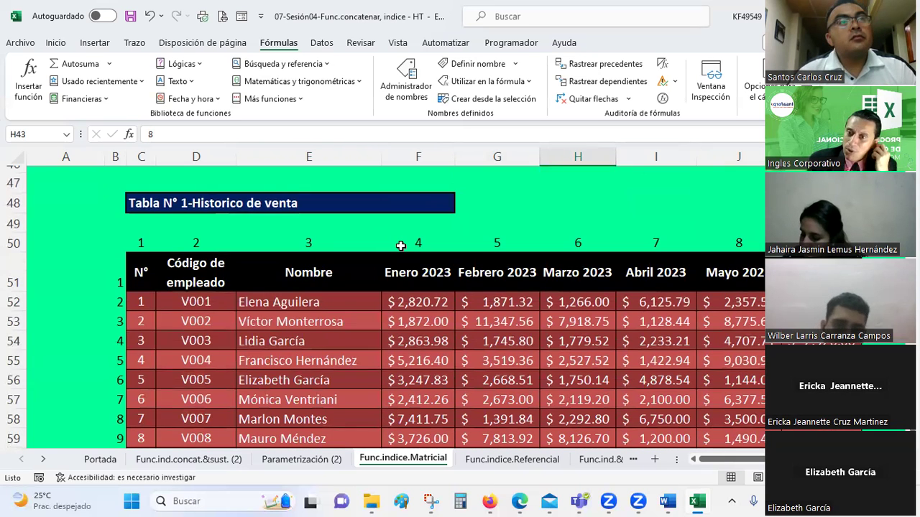
scroll(177, 284, down, 1)
mouse_move(136, 213)
mouse_down()
mouse_move(356, 232)
mouse_move(431, 353)
mouse_up()
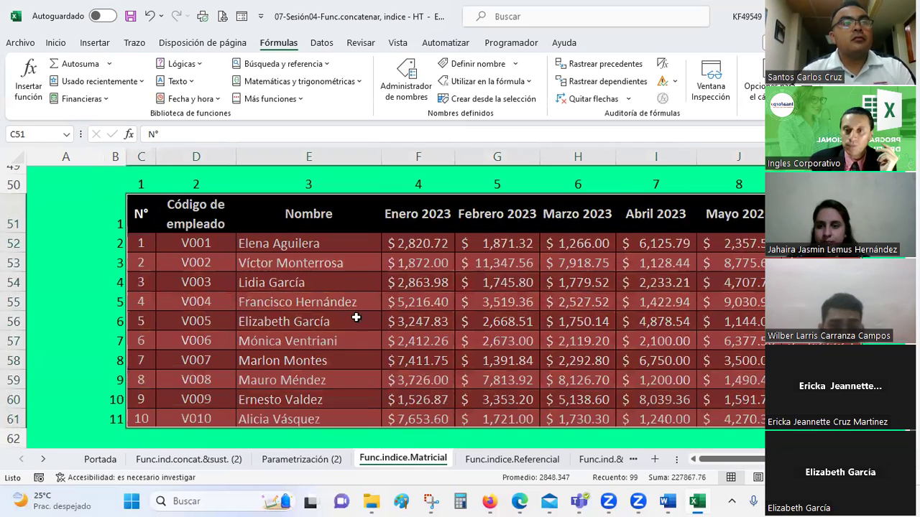
scroll(342, 299, up, 1)
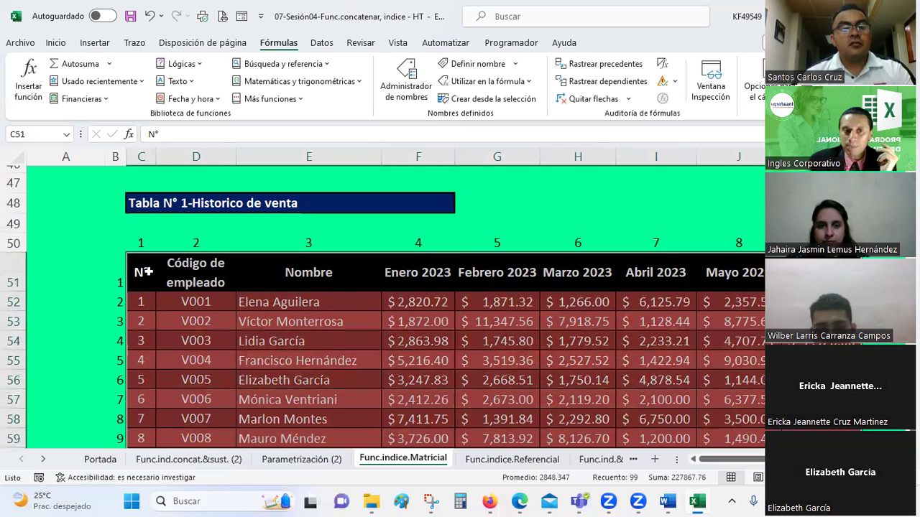
click(143, 268)
key(ctrl+shift+Right)
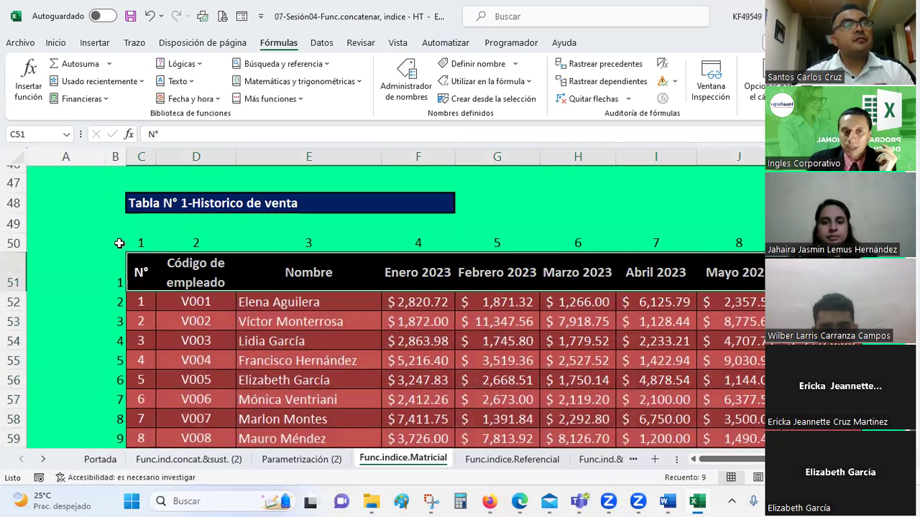
scroll(129, 230, down, 2)
scroll(130, 230, up, 1)
drag(141, 214, 141, 421)
scroll(213, 380, up, 2)
scroll(213, 379, up, 3)
scroll(214, 380, down, 1)
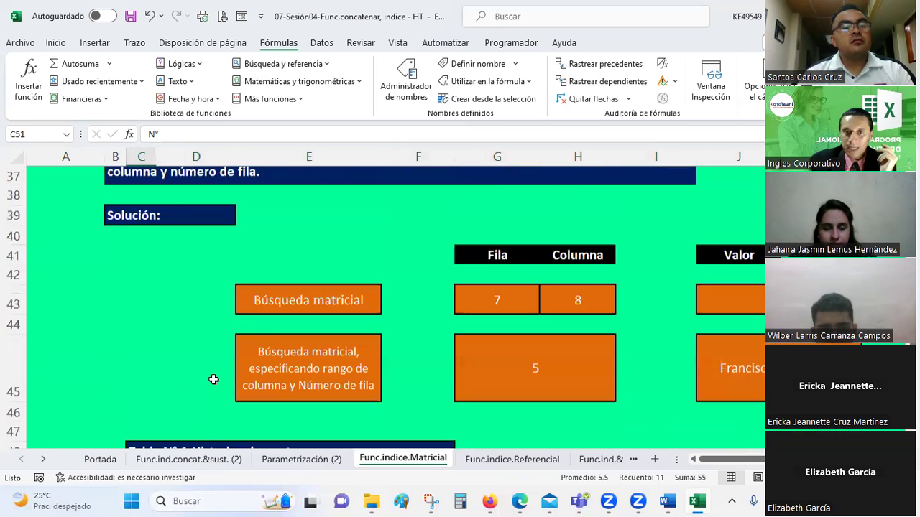
scroll(214, 379, down, 1)
scroll(456, 249, down, 1)
scroll(512, 183, up, 1)
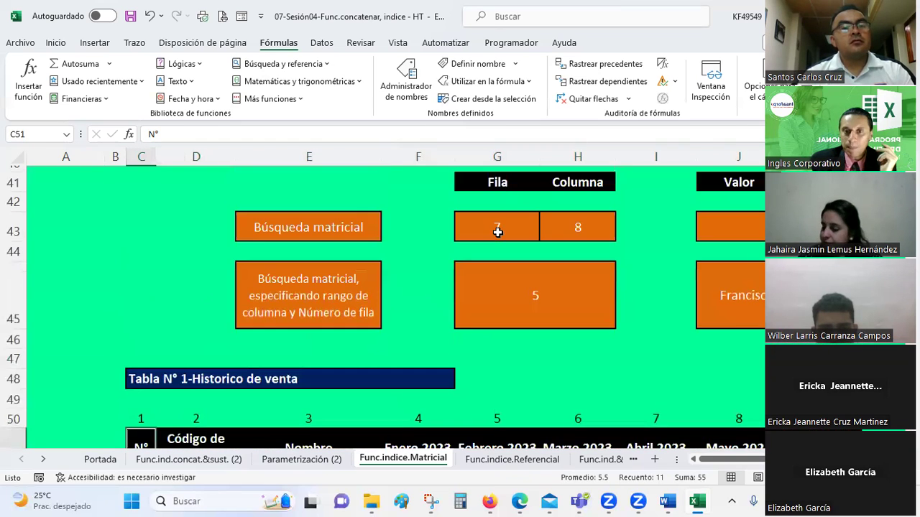
click(496, 230)
scroll(361, 261, down, 1)
scroll(362, 263, down, 1)
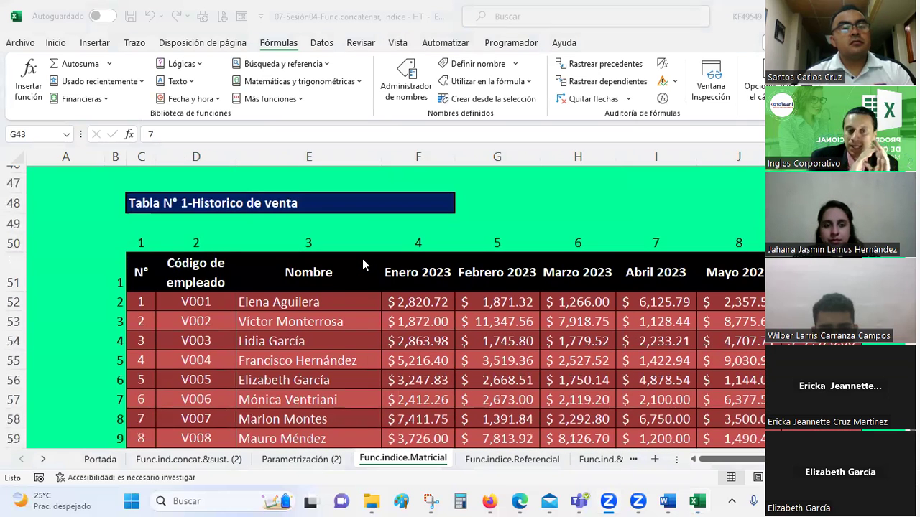
scroll(364, 265, down, 1)
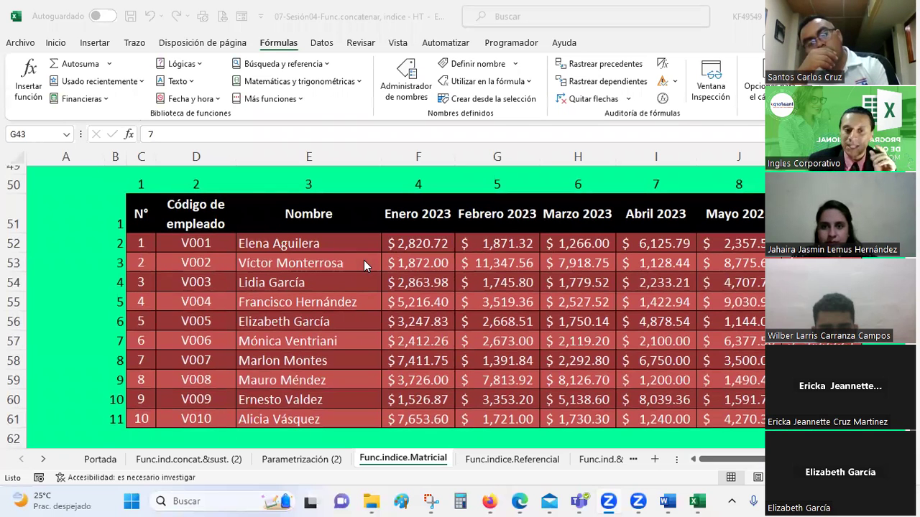
click(13, 214)
click(6, 248)
click(7, 263)
click(8, 282)
click(9, 301)
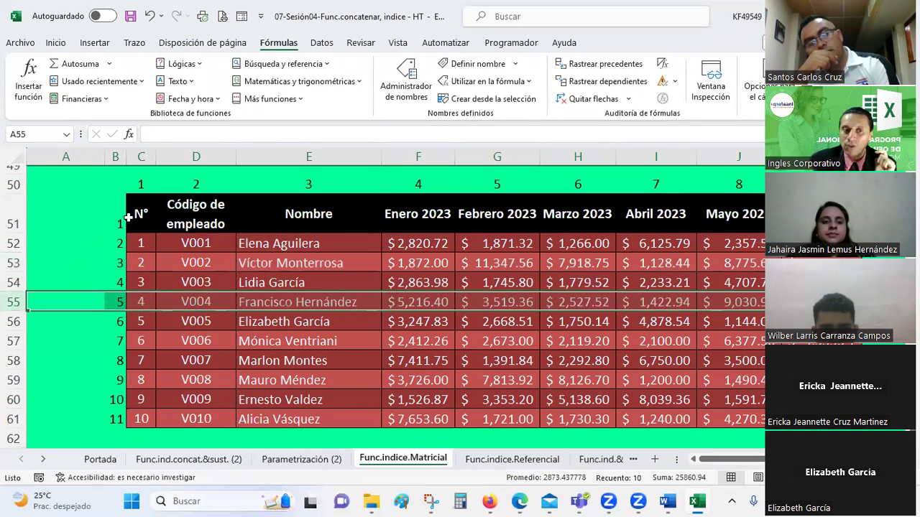
drag(129, 216, 761, 419)
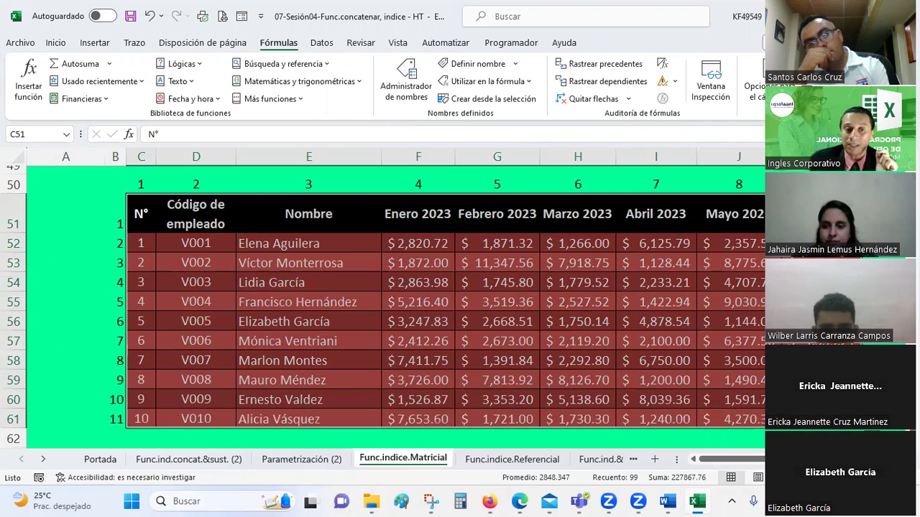
click(196, 280)
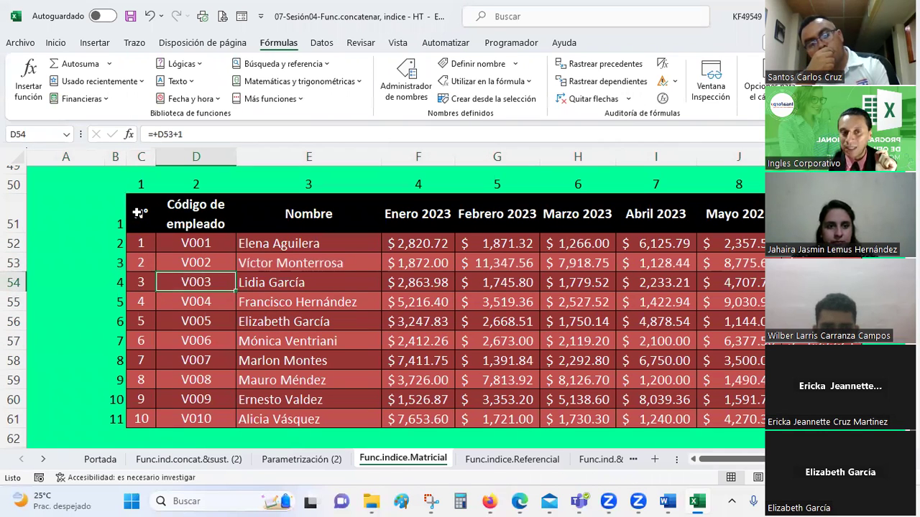
click(137, 213)
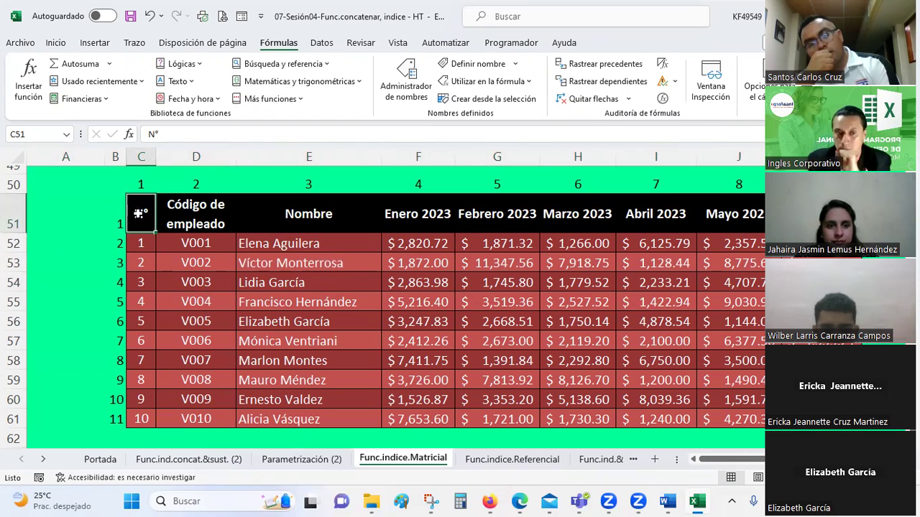
click(142, 243)
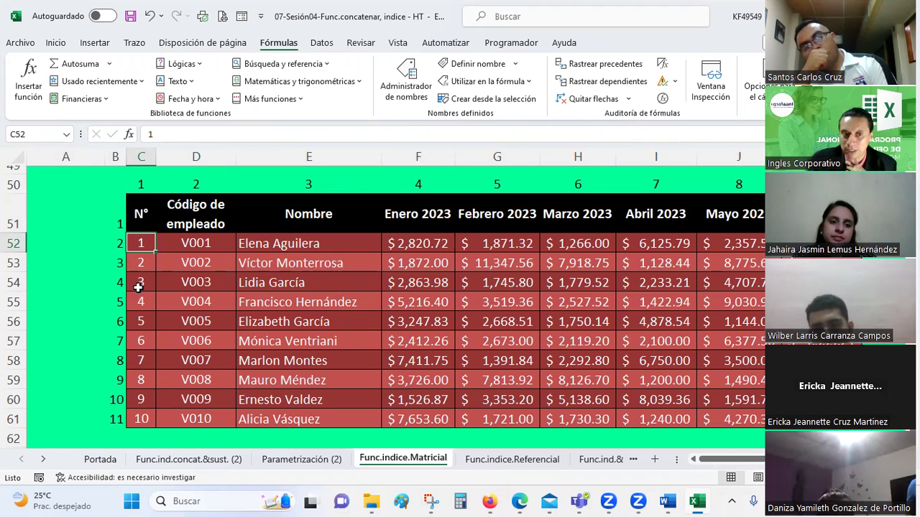
scroll(146, 287, up, 2)
scroll(147, 285, up, 3)
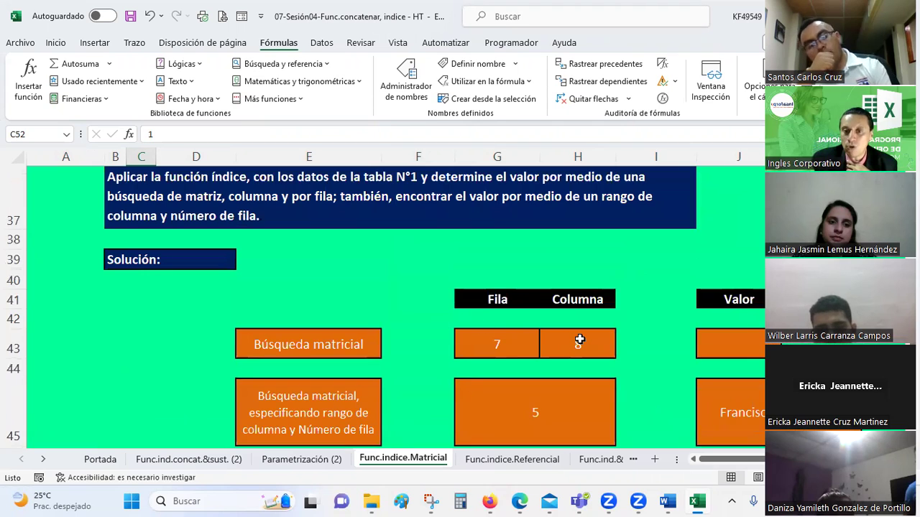
click(579, 343)
scroll(579, 338, down, 1)
scroll(579, 338, down, 1)
drag(141, 330, 790, 330)
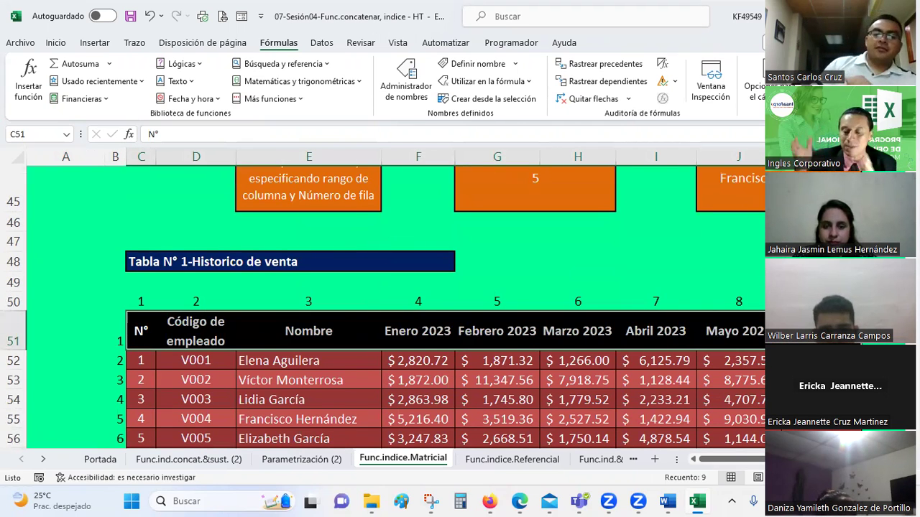
scroll(507, 266, up, 2)
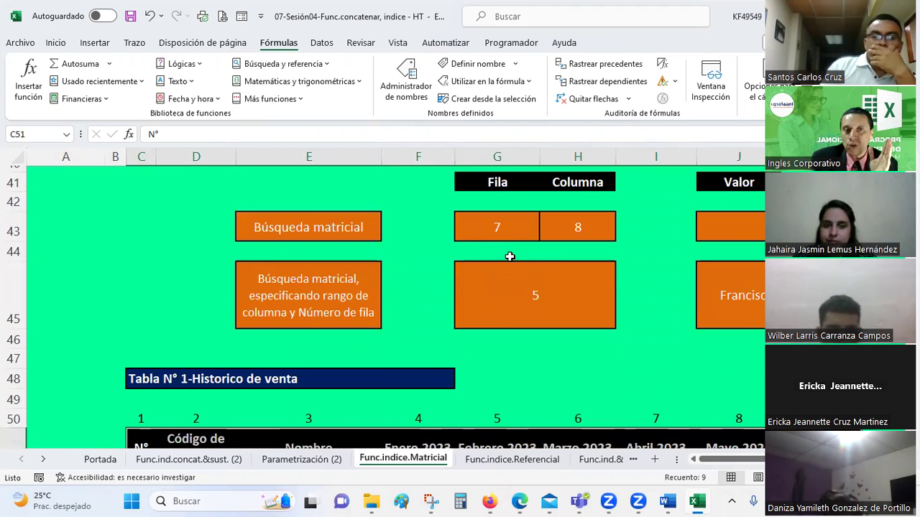
scroll(509, 257, up, 4)
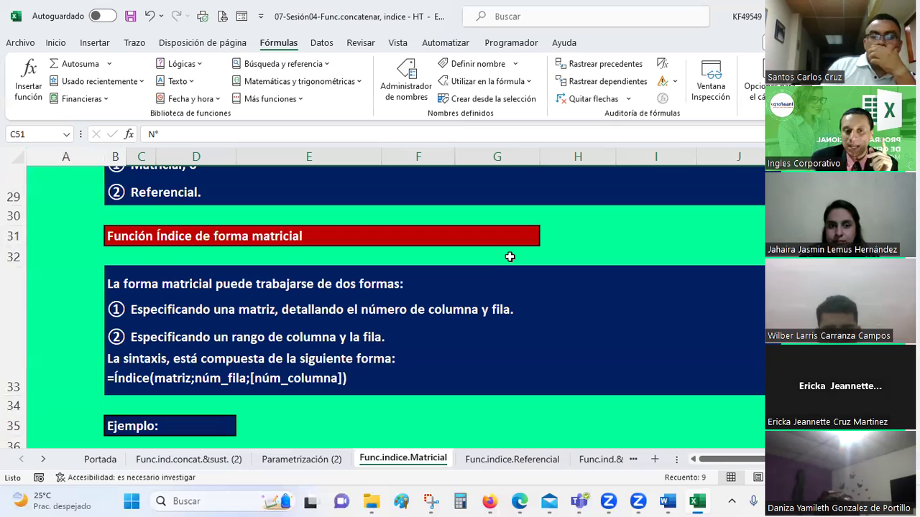
scroll(510, 256, up, 1)
scroll(510, 257, up, 2)
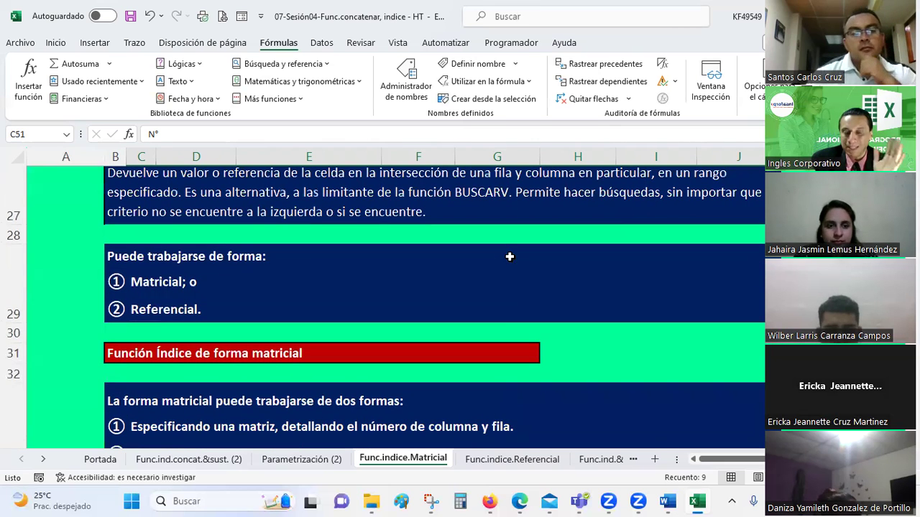
scroll(509, 256, down, 1)
scroll(509, 256, up, 1)
scroll(509, 256, down, 2)
scroll(509, 257, down, 2)
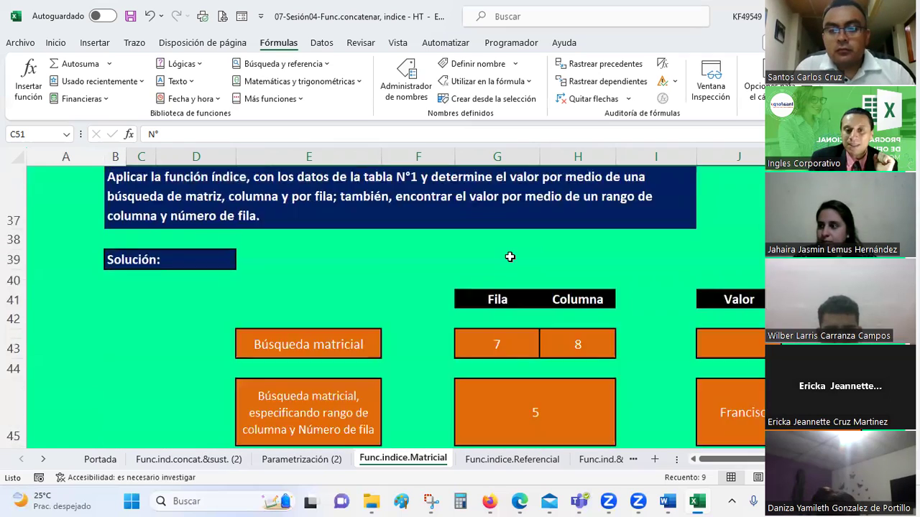
scroll(509, 256, down, 2)
scroll(509, 256, up, 1)
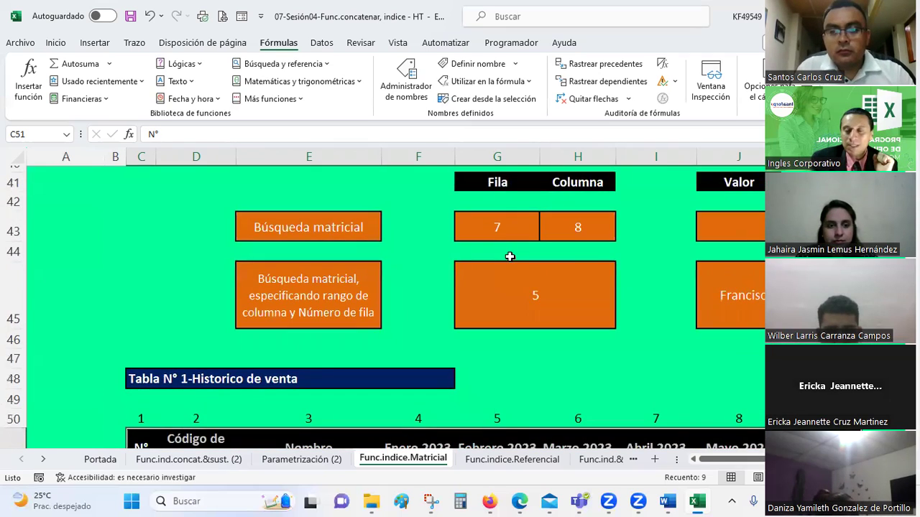
scroll(509, 257, up, 3)
scroll(509, 257, up, 1)
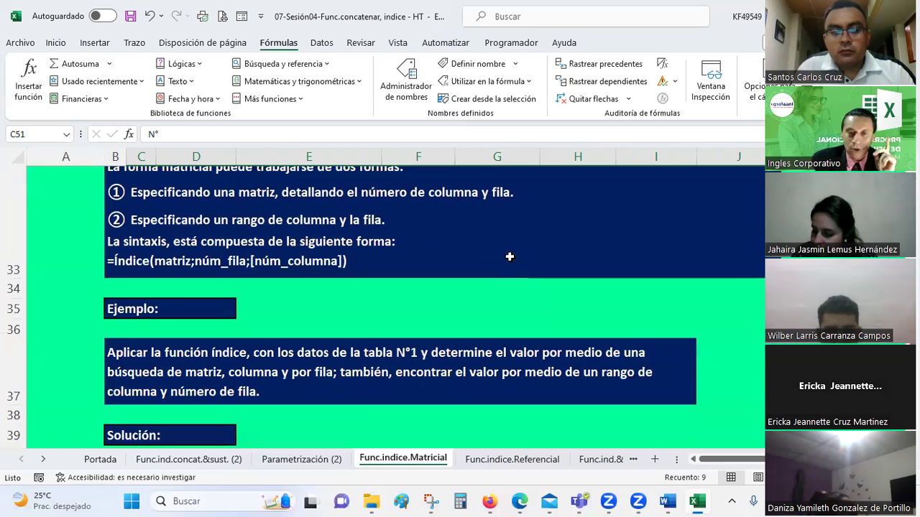
scroll(509, 257, up, 3)
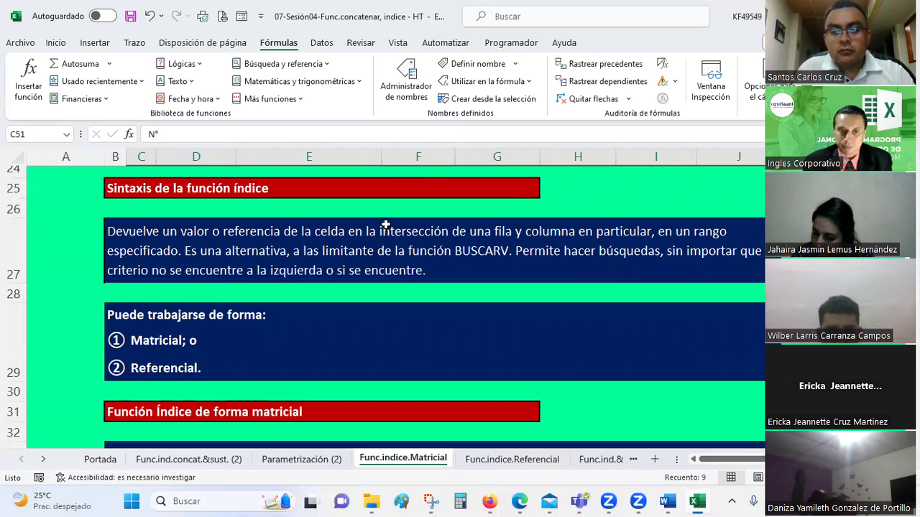
scroll(335, 285, down, 2)
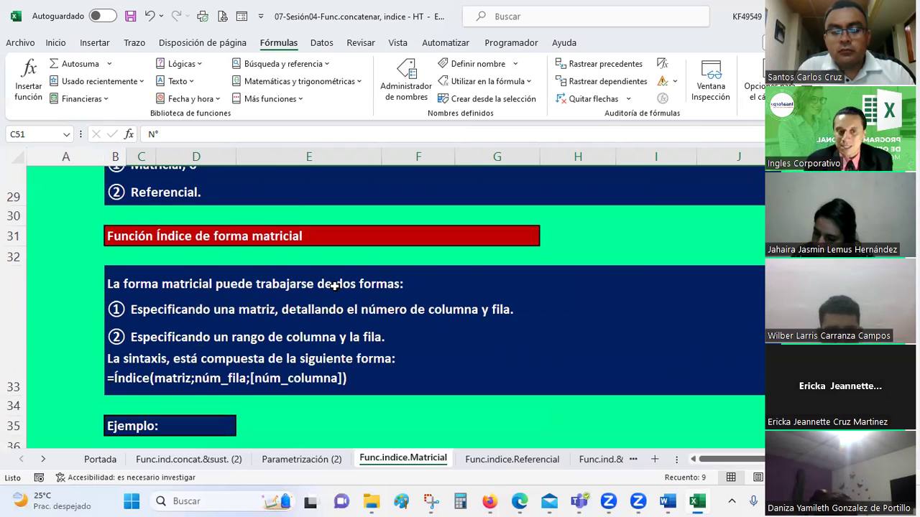
scroll(335, 286, up, 2)
scroll(150, 274, down, 4)
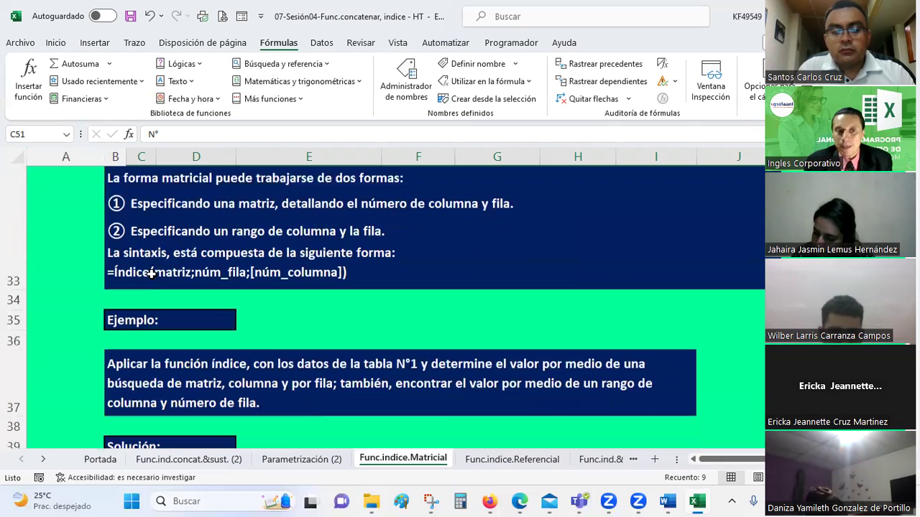
scroll(156, 286, down, 1)
click(173, 259)
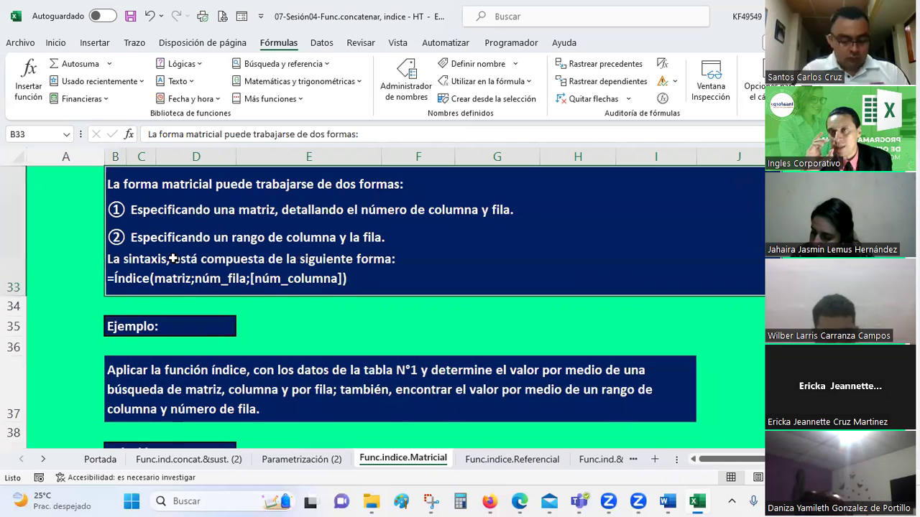
scroll(173, 259, down, 1)
scroll(173, 260, down, 3)
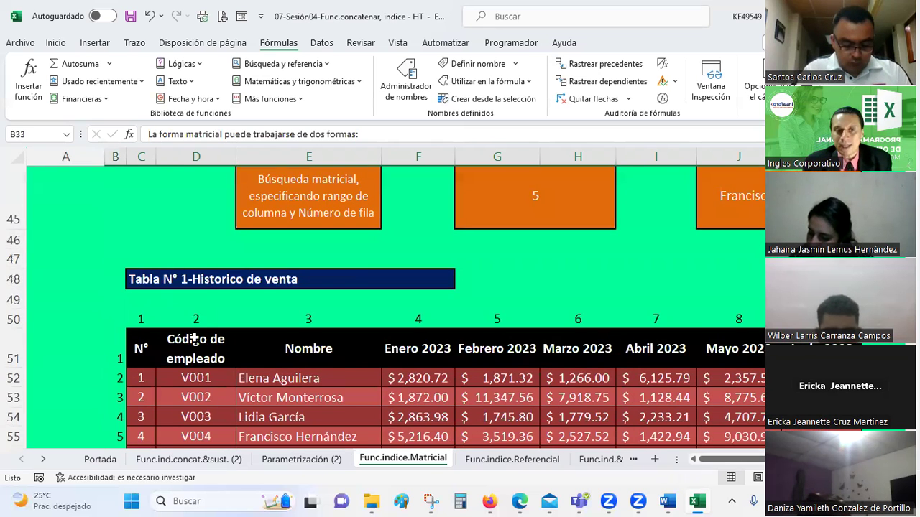
scroll(195, 339, down, 2)
click(140, 230)
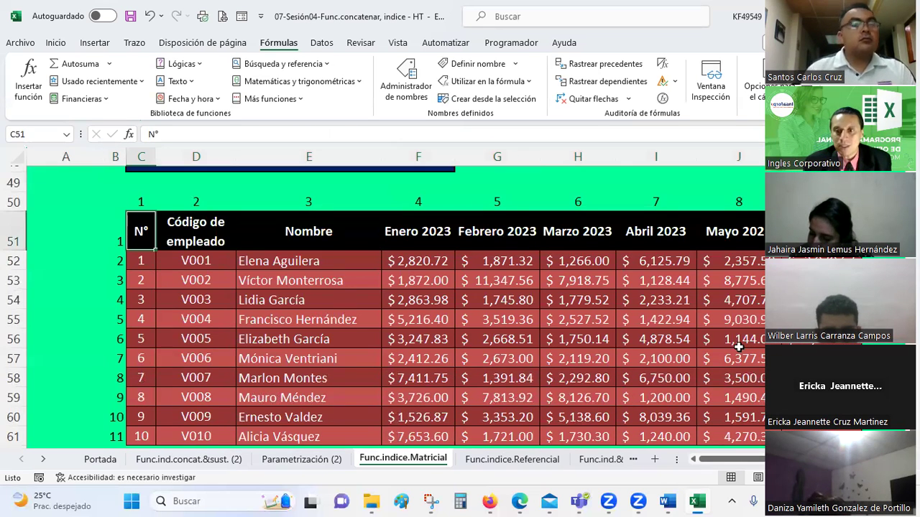
scroll(140, 230, down, 2)
click(819, 319)
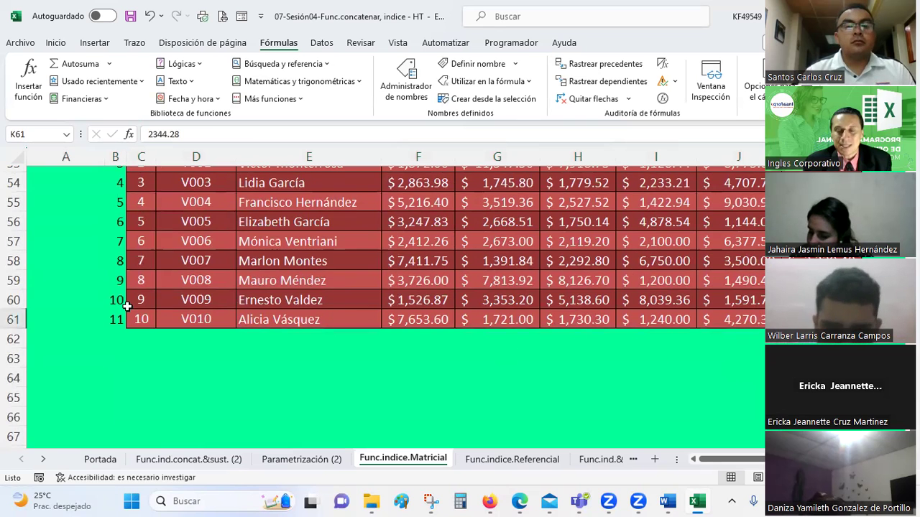
scroll(127, 305, up, 7)
scroll(127, 306, up, 1)
scroll(127, 305, up, 1)
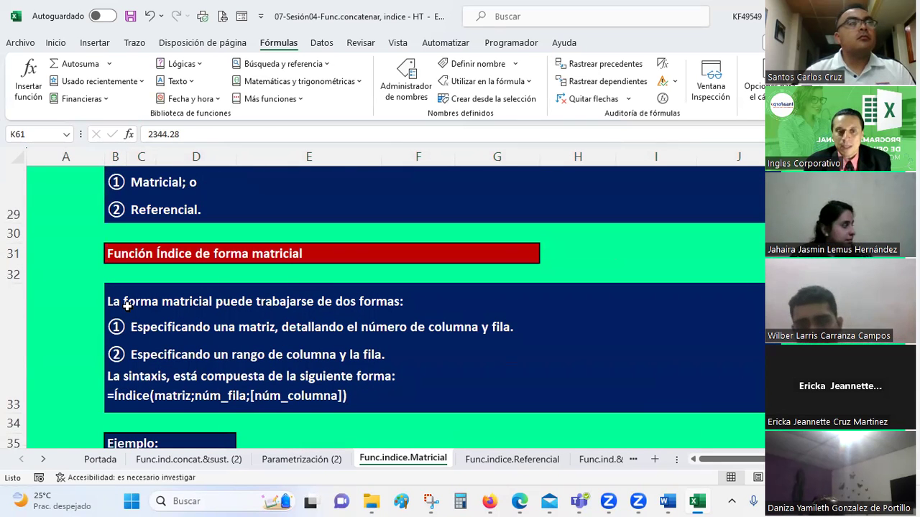
scroll(141, 317, down, 1)
scroll(140, 318, down, 1)
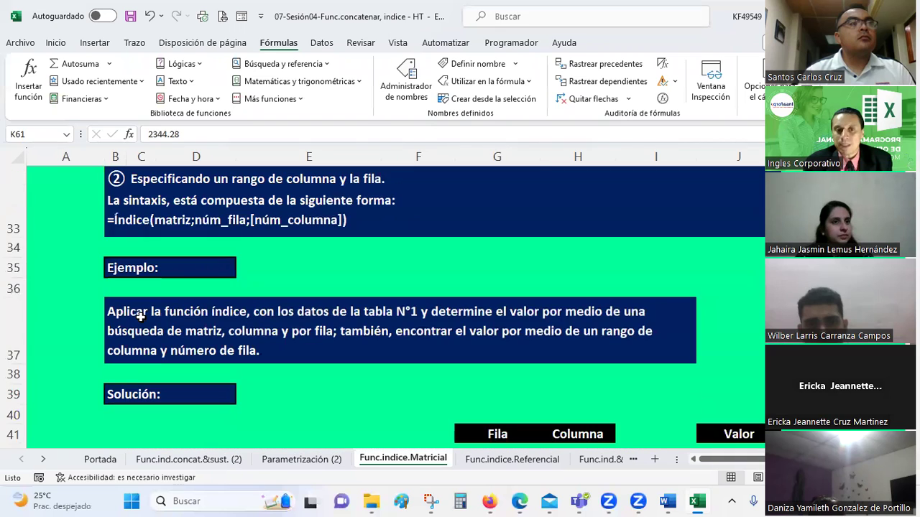
scroll(258, 219, down, 1)
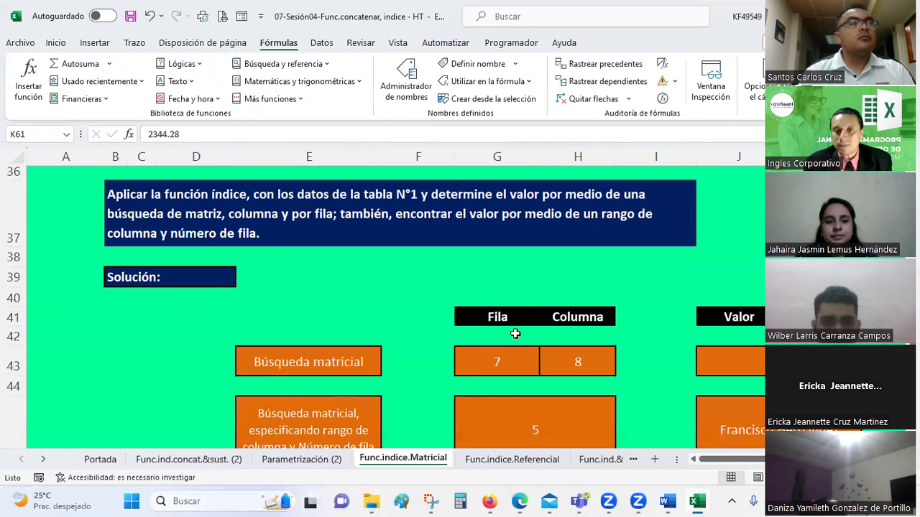
scroll(477, 341, down, 1)
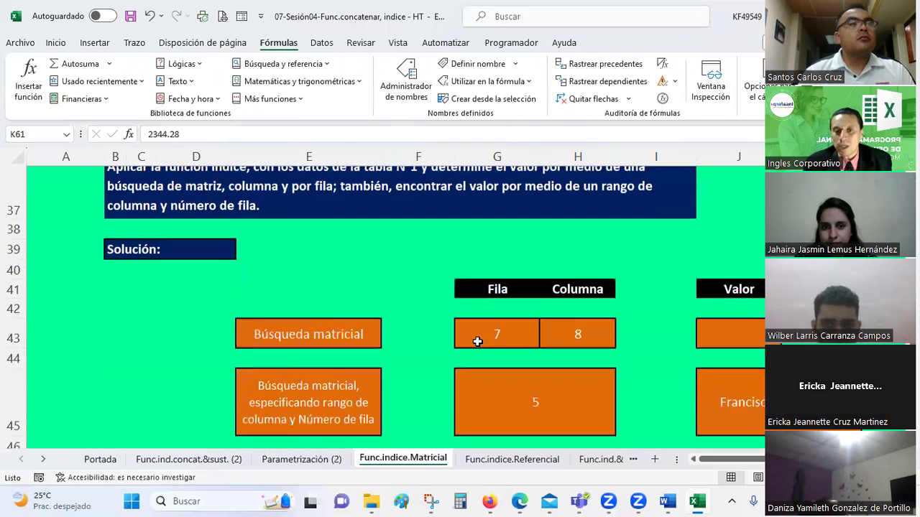
click(482, 299)
key(Right)
click(477, 309)
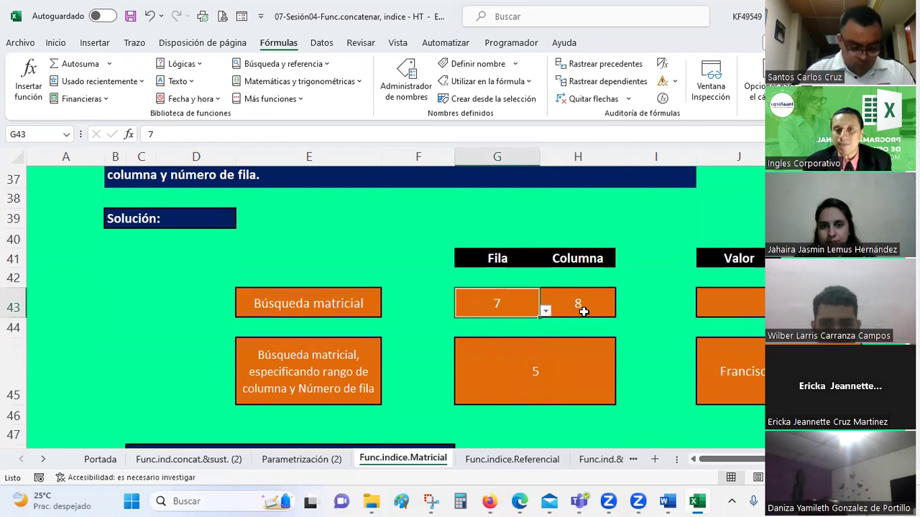
click(580, 307)
click(499, 306)
click(726, 307)
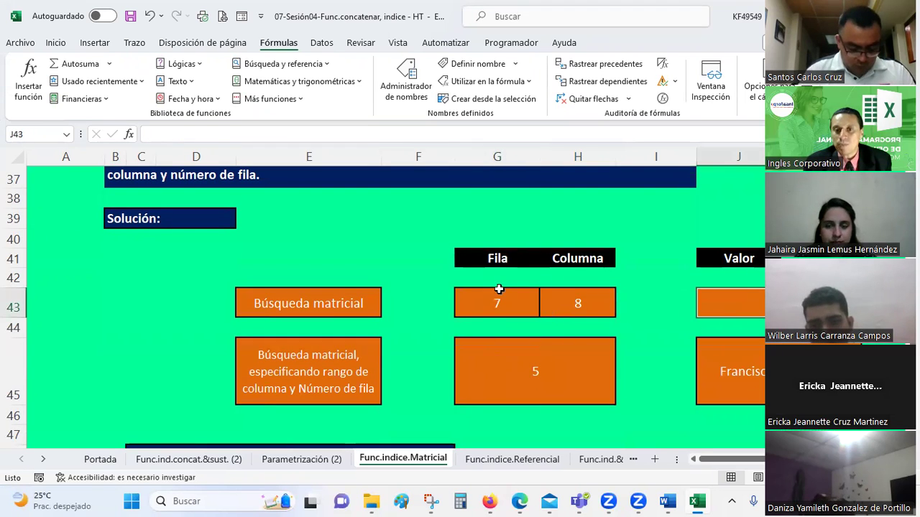
click(497, 294)
click(577, 297)
click(517, 293)
click(581, 296)
click(505, 292)
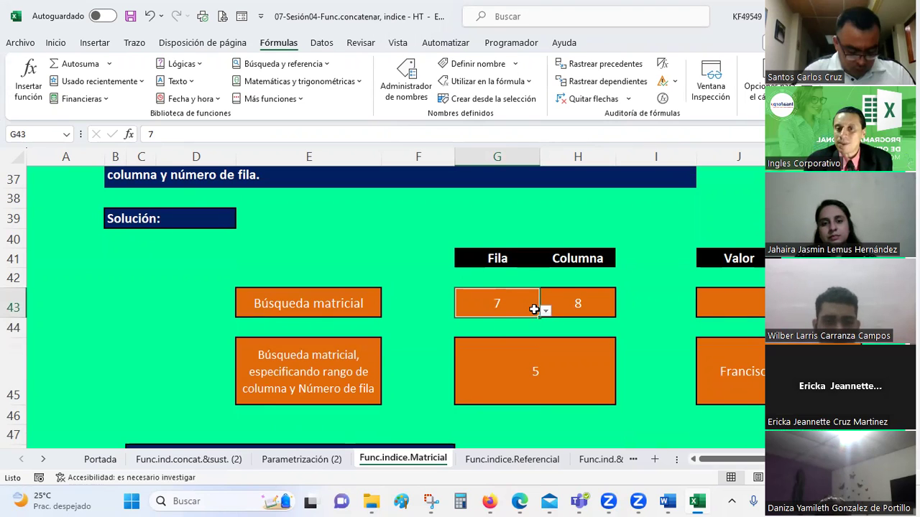
click(606, 302)
click(517, 302)
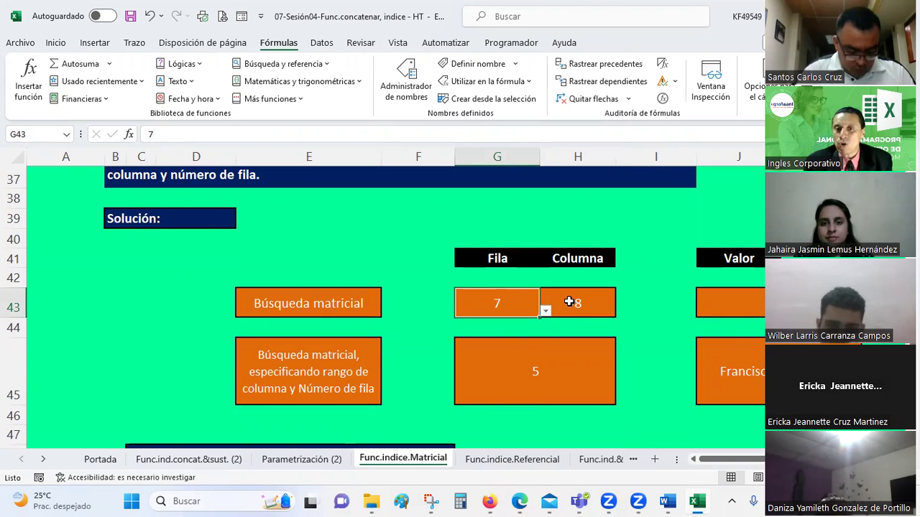
click(318, 44)
click(636, 100)
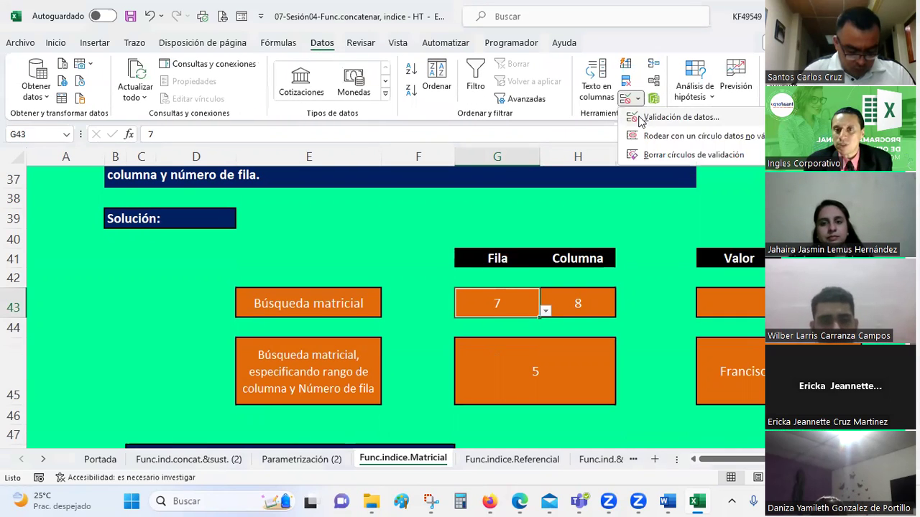
click(640, 119)
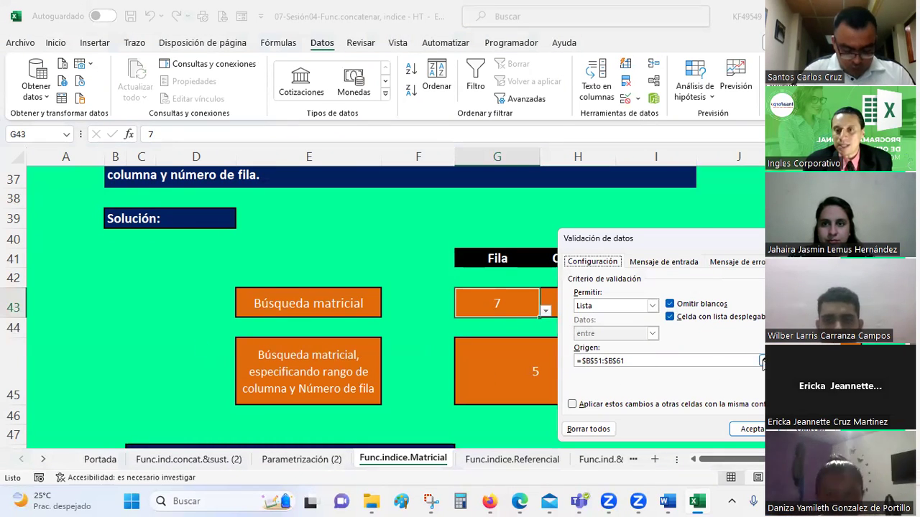
scroll(366, 330, down, 4)
scroll(323, 326, up, 1)
scroll(296, 322, up, 2)
scroll(302, 316, down, 1)
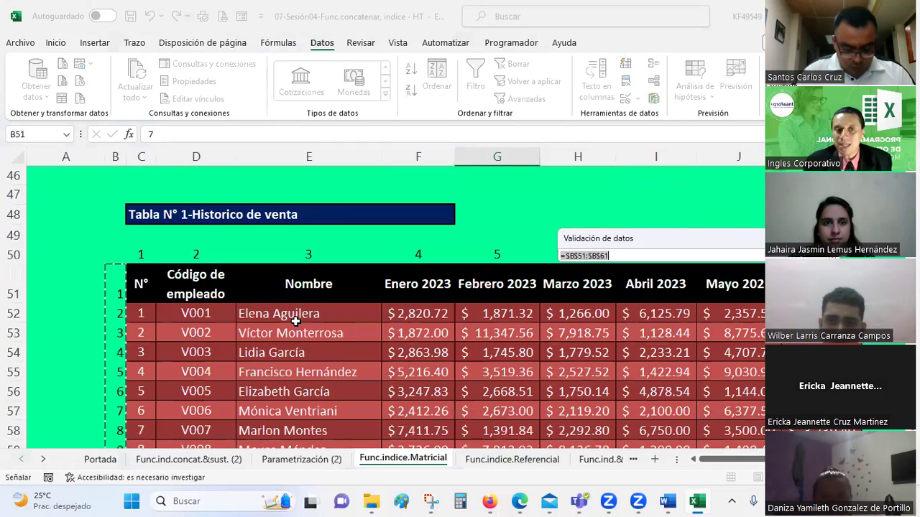
scroll(140, 251, down, 1)
scroll(110, 296, down, 2)
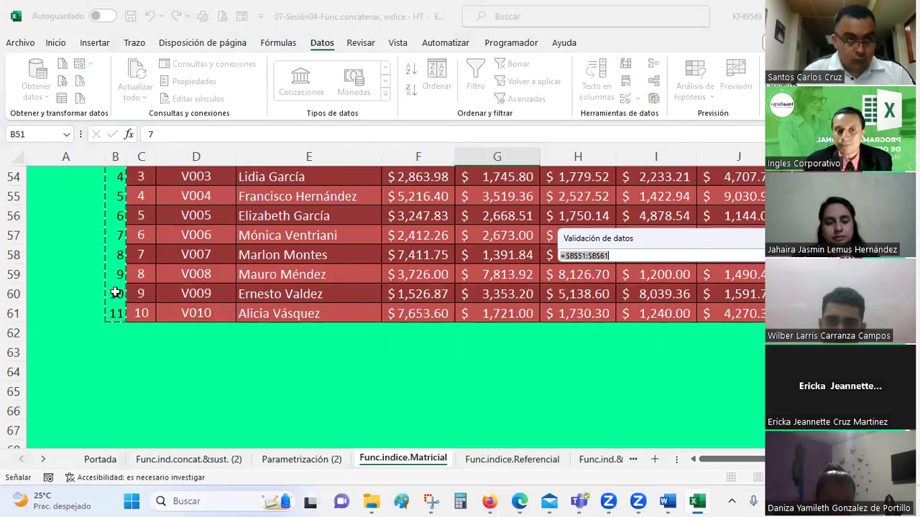
scroll(113, 294, up, 3)
scroll(564, 304, up, 2)
scroll(564, 304, up, 1)
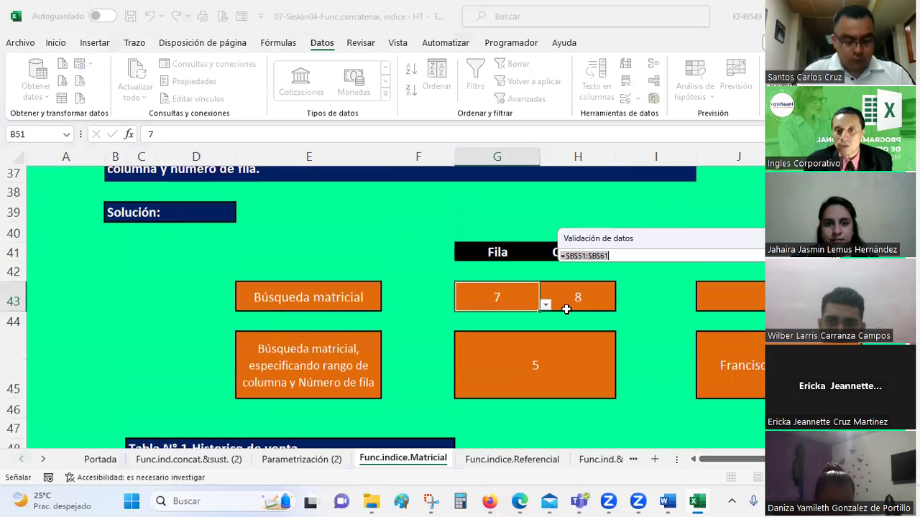
key(Return)
key(Return)
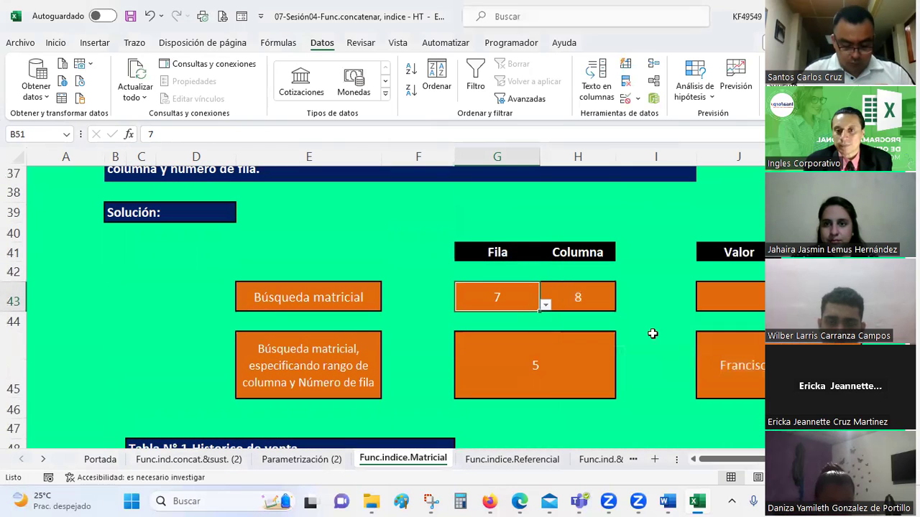
click(604, 291)
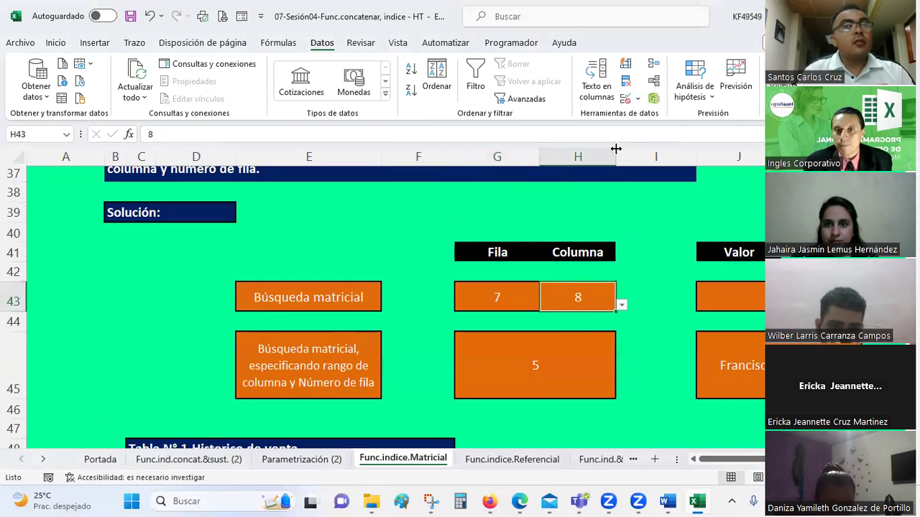
click(638, 99)
click(679, 117)
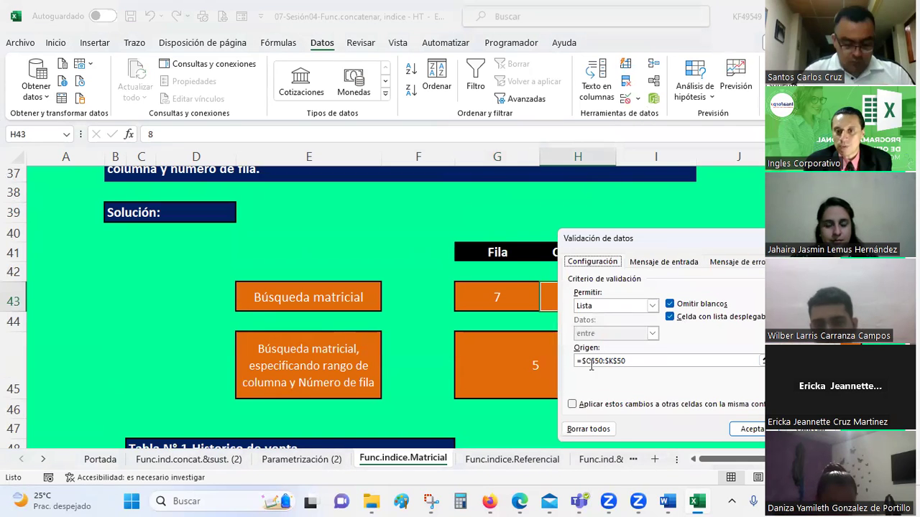
key(Return)
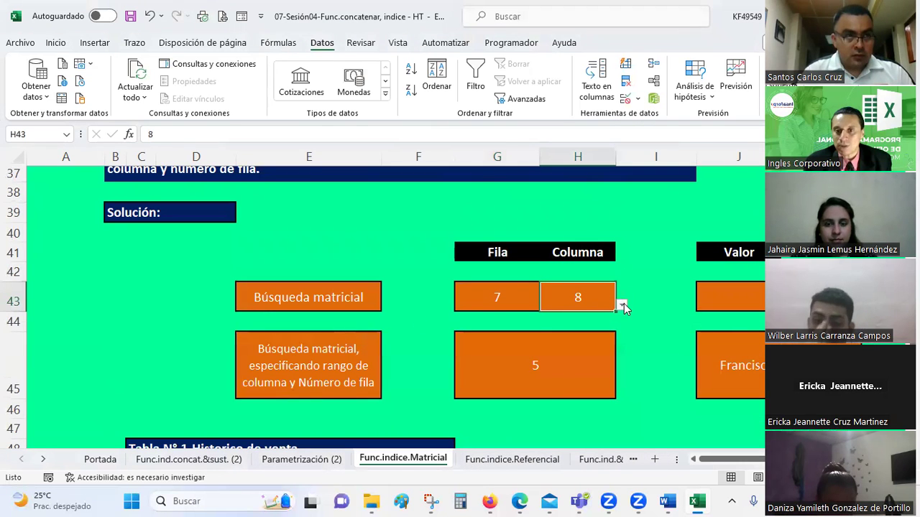
click(621, 305)
click(637, 99)
click(638, 99)
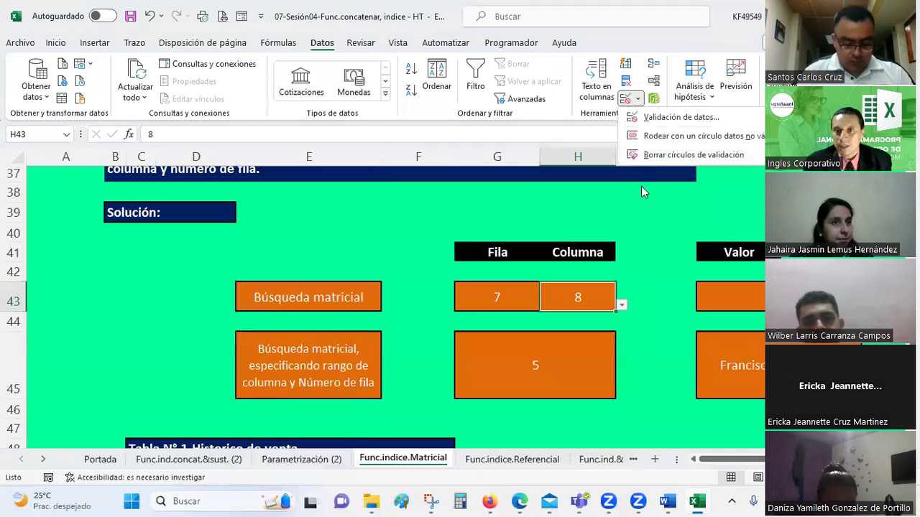
click(656, 117)
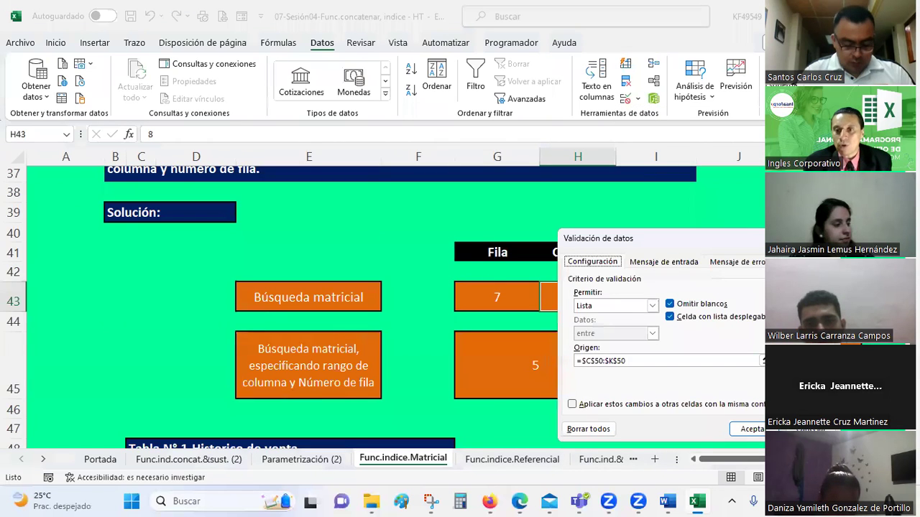
scroll(357, 372, down, 1)
click(762, 361)
scroll(357, 371, down, 2)
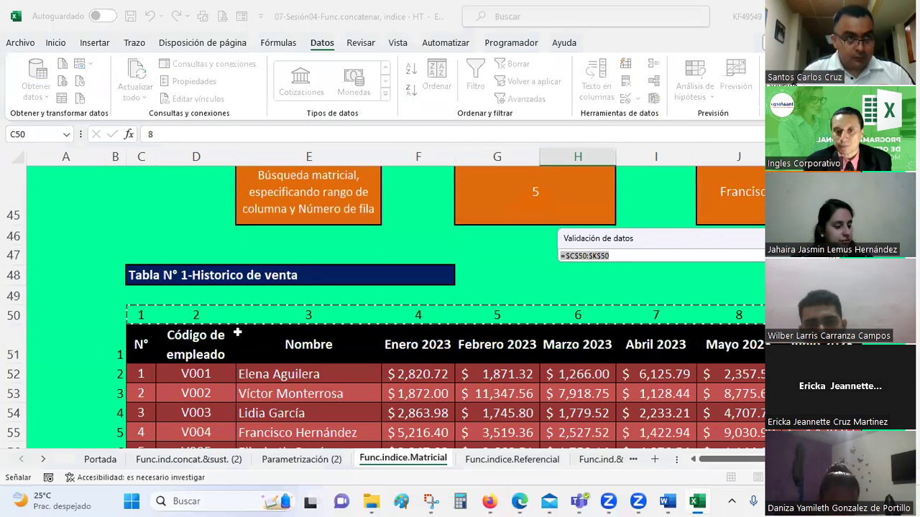
key(Return)
Give the helper numbers B51:B61 the recent green font colour so they disappear
scroll(311, 331, down, 1)
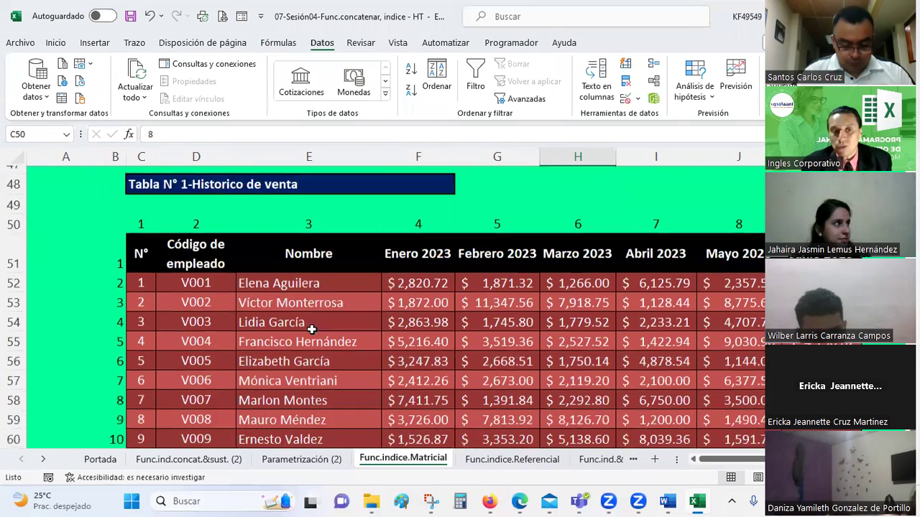
scroll(311, 330, down, 1)
click(117, 230)
drag(116, 230, 110, 434)
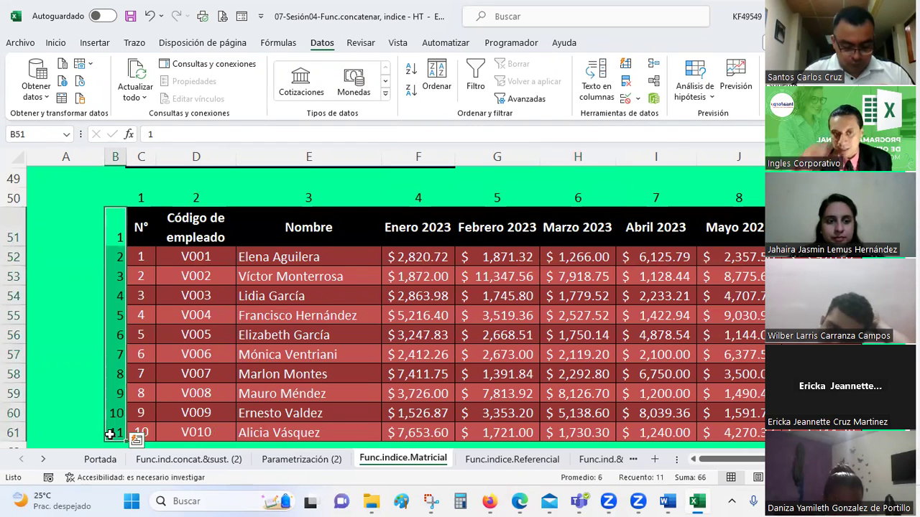
click(55, 42)
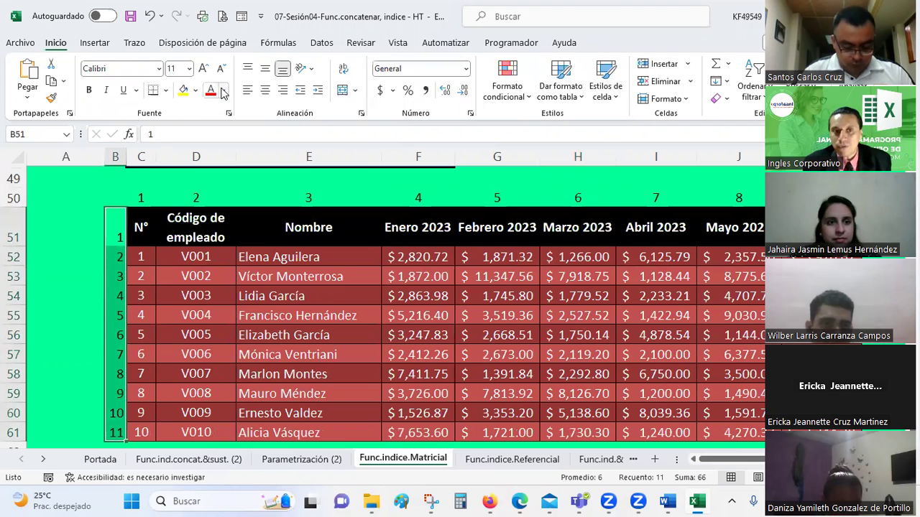
click(222, 90)
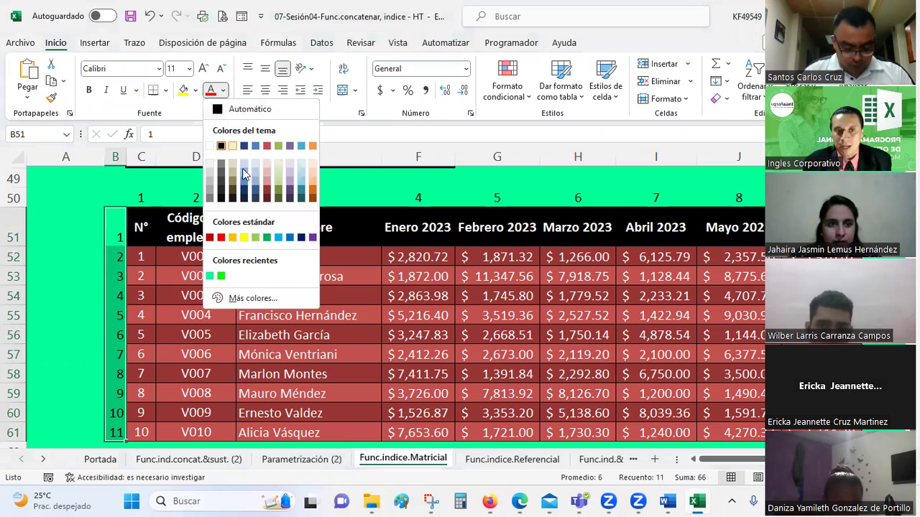
click(210, 277)
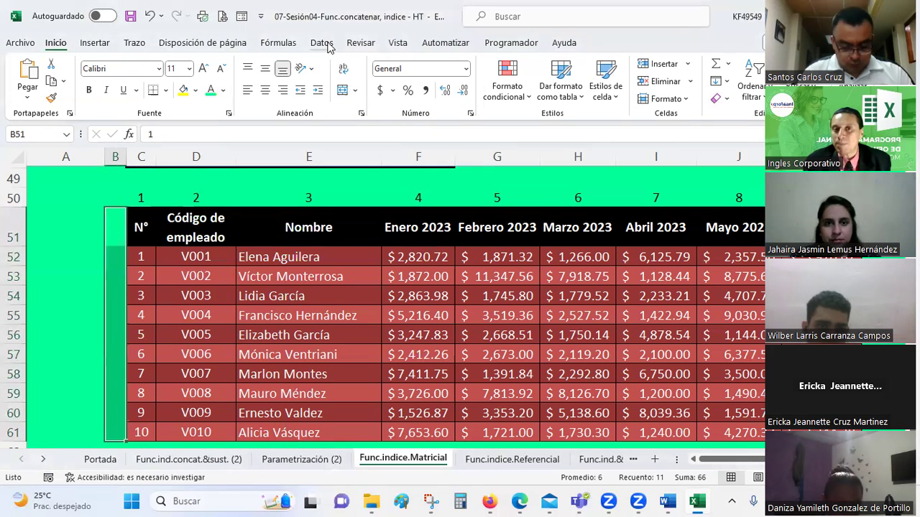
click(322, 43)
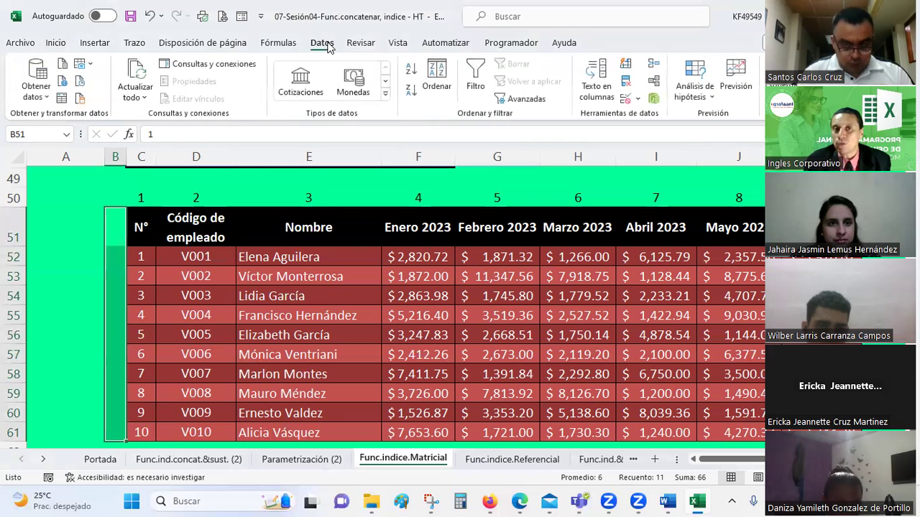
click(638, 99)
click(656, 120)
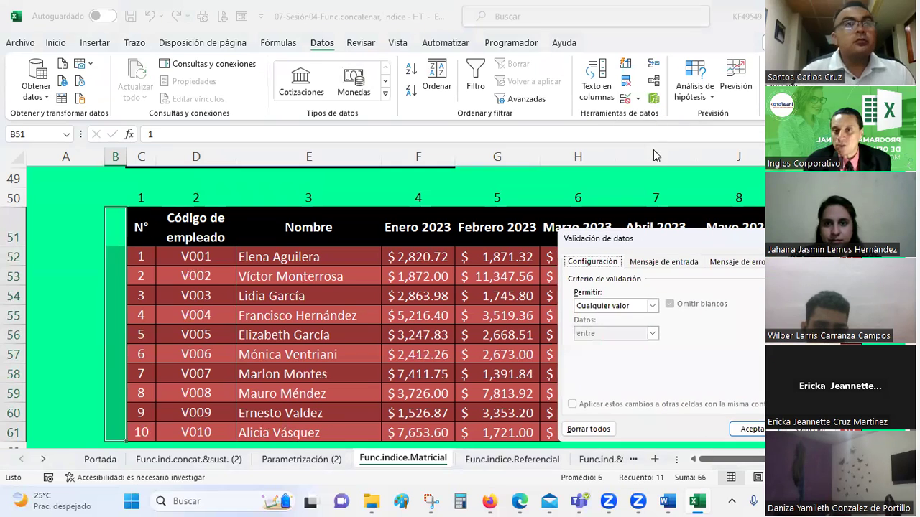
click(615, 306)
click(610, 369)
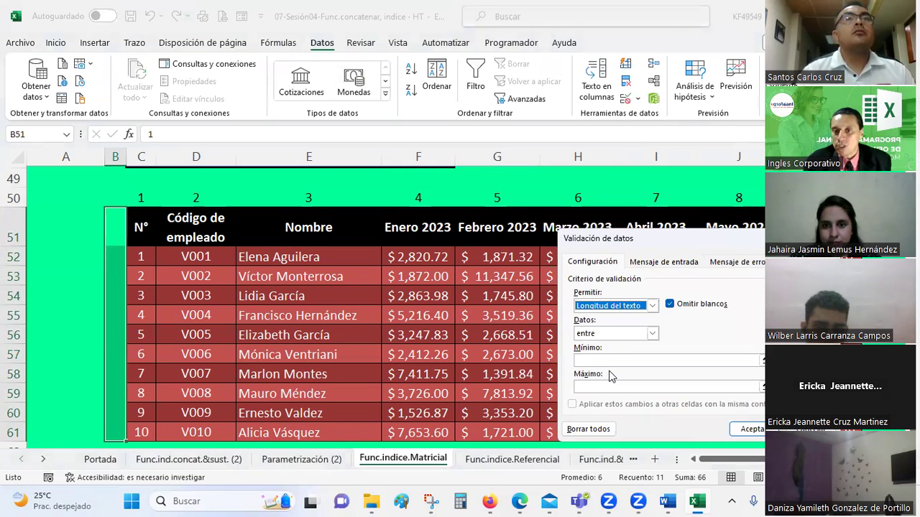
click(585, 333)
click(587, 363)
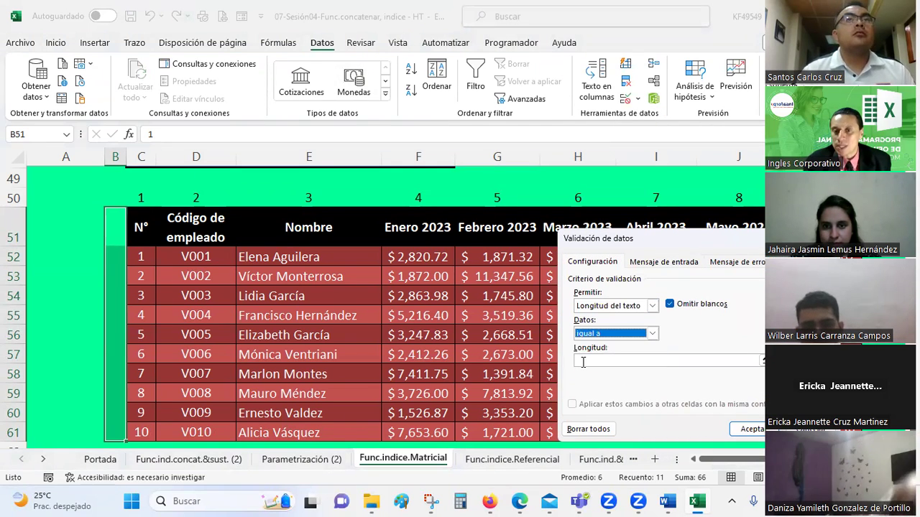
text(0)
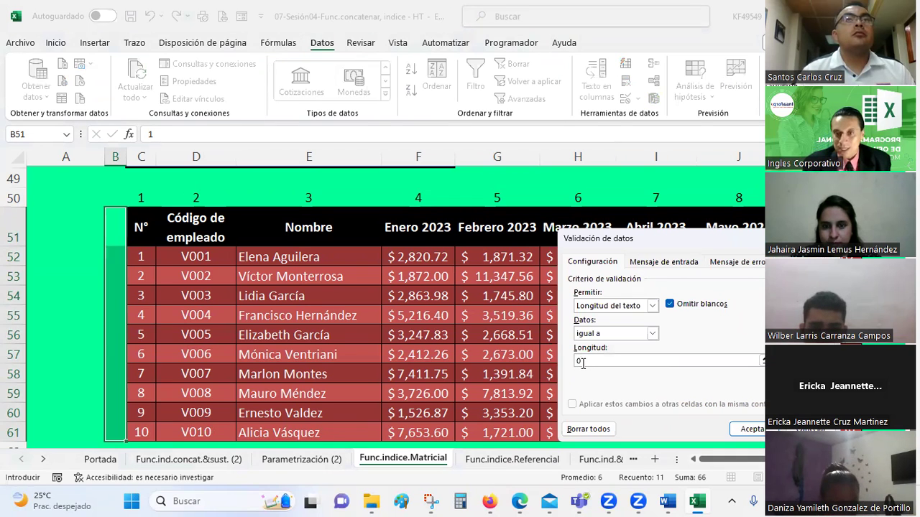
key(Return)
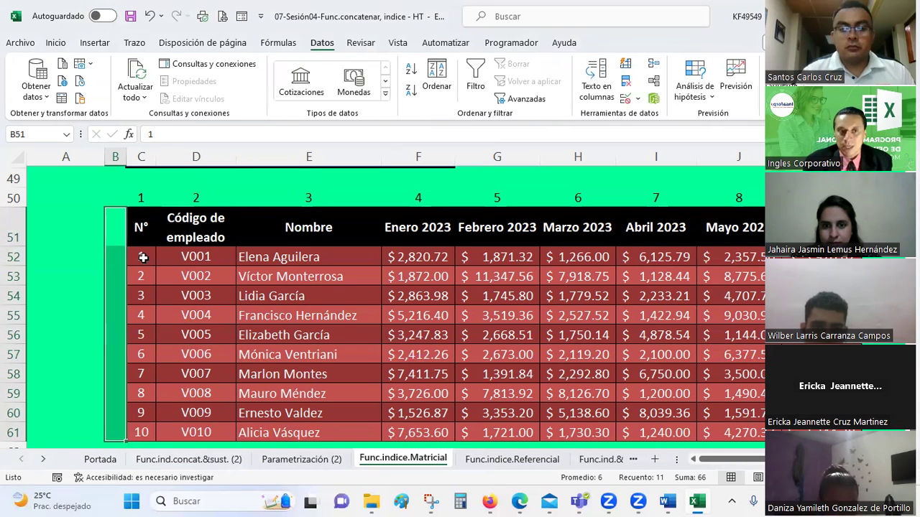
click(117, 232)
text(dasd)
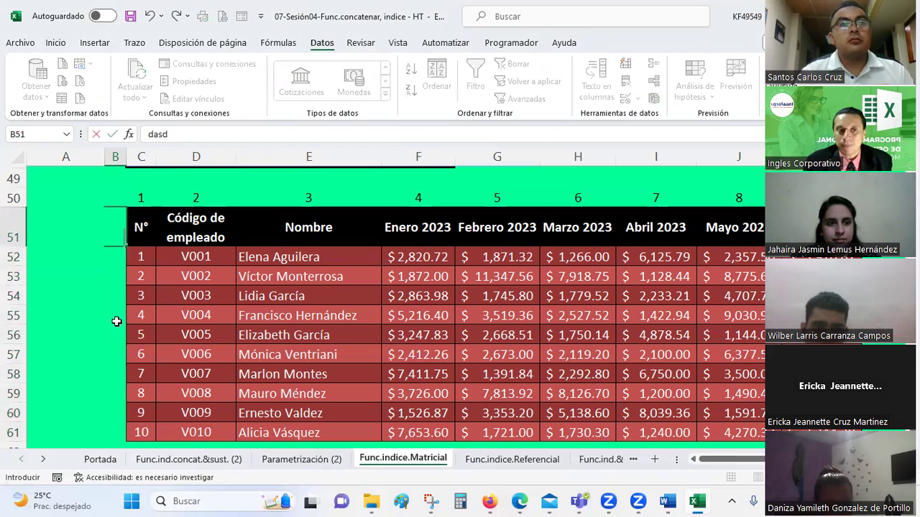
key(Return)
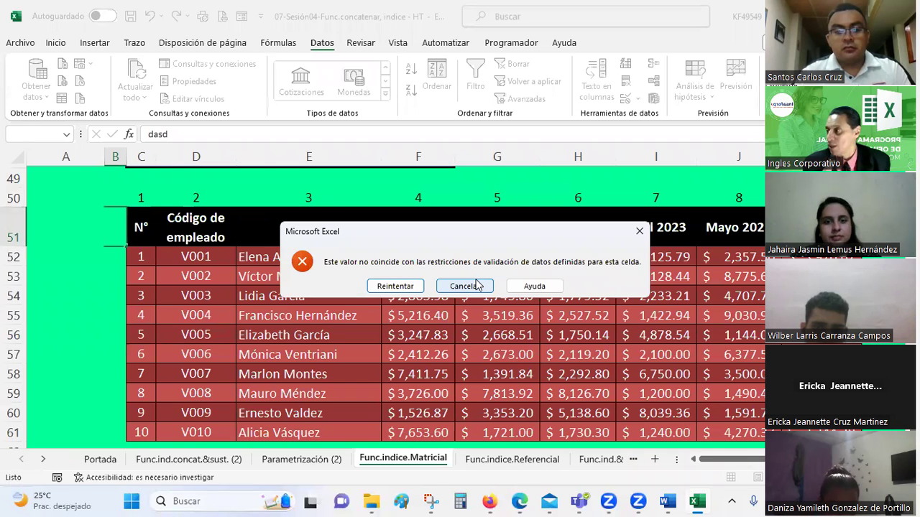
click(477, 286)
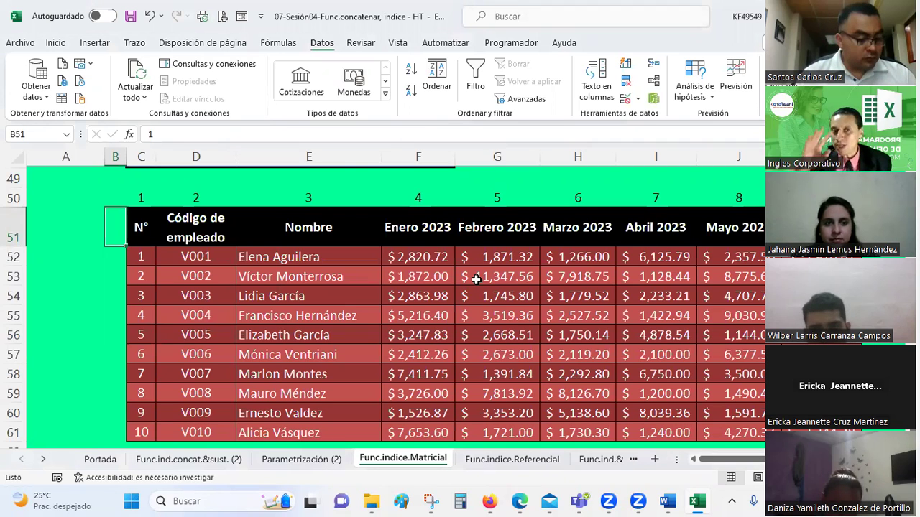
Fill B51:B61 with the series 1–11, then select the empty Valor cell J43
double_click(126, 245)
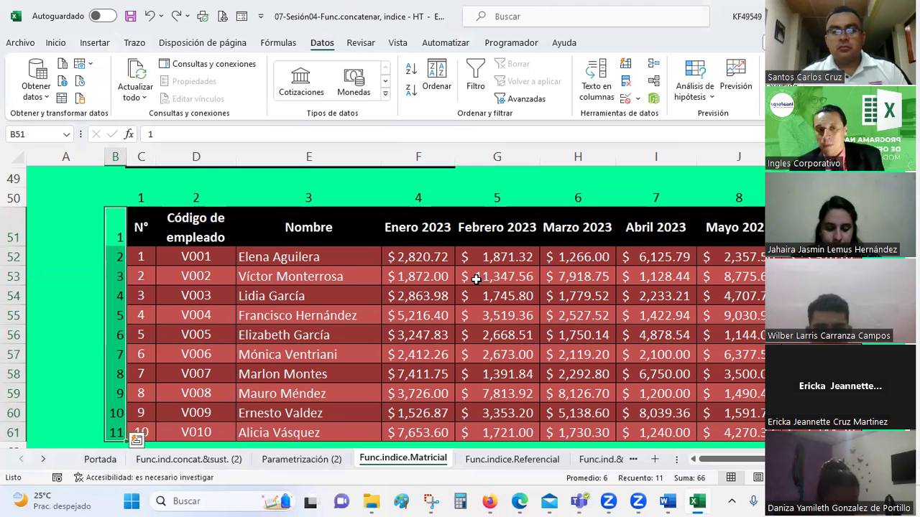
click(326, 240)
scroll(325, 248, up, 3)
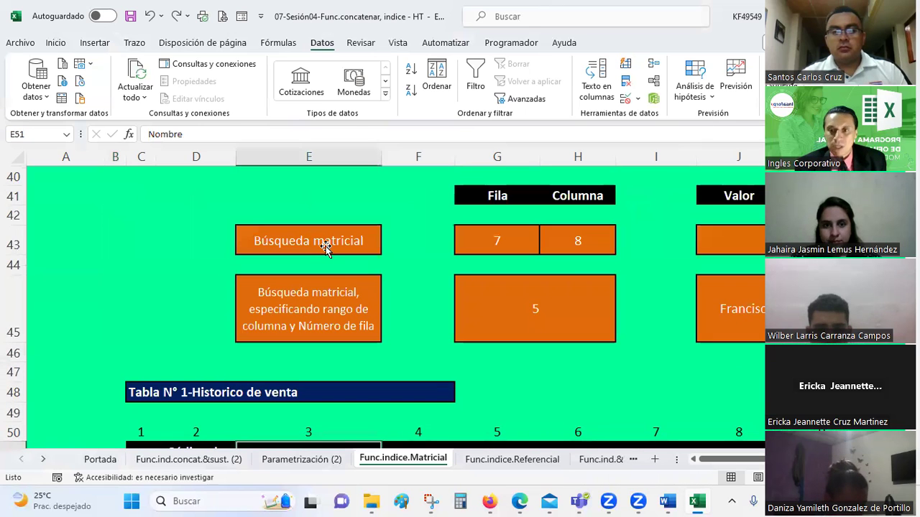
click(713, 237)
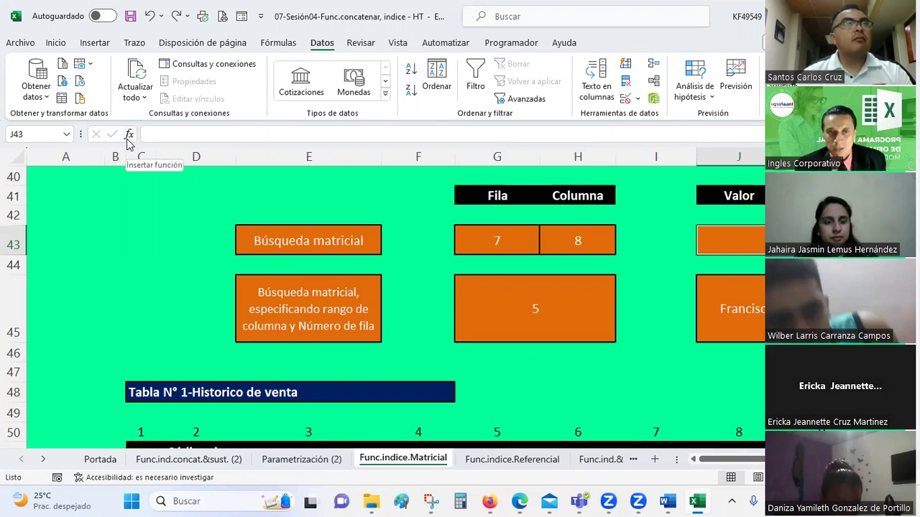
Insert the INDICE function into J43 using its array form with row and column arguments
click(128, 135)
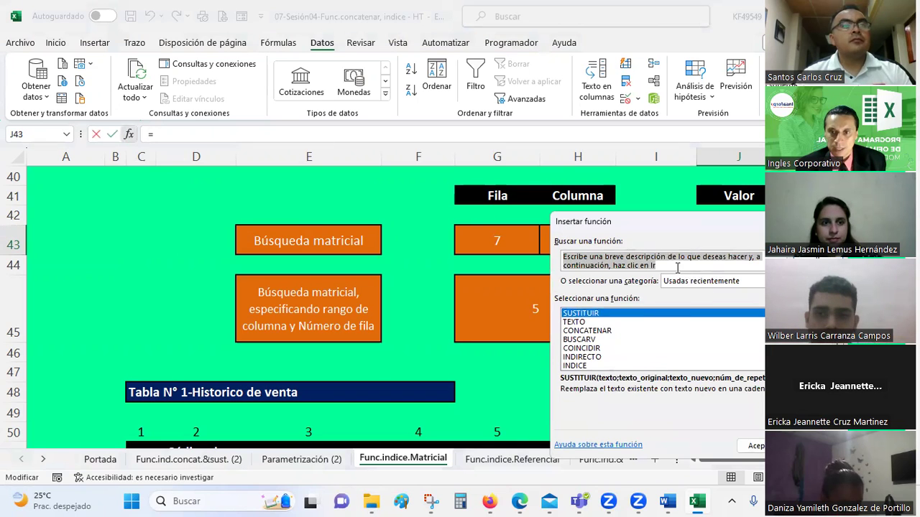
drag(666, 258, 569, 256)
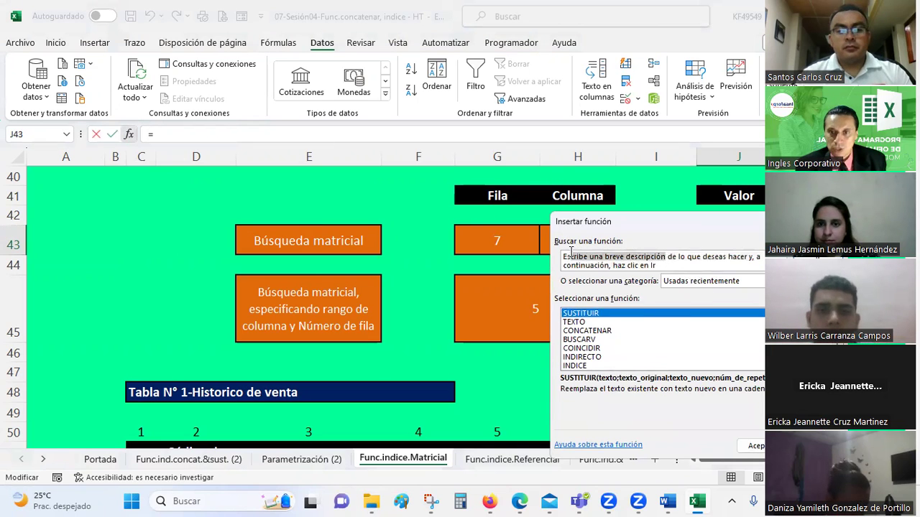
click(662, 265)
triple_click(653, 264)
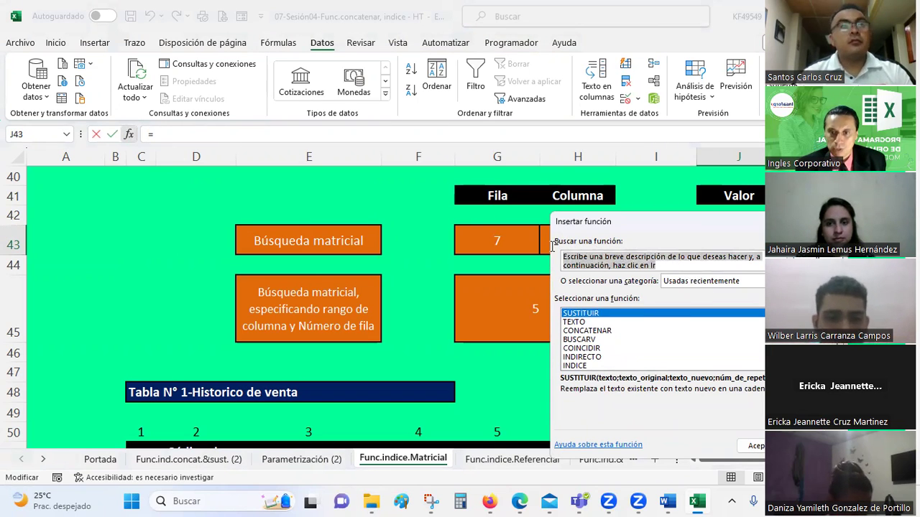
double_click(578, 366)
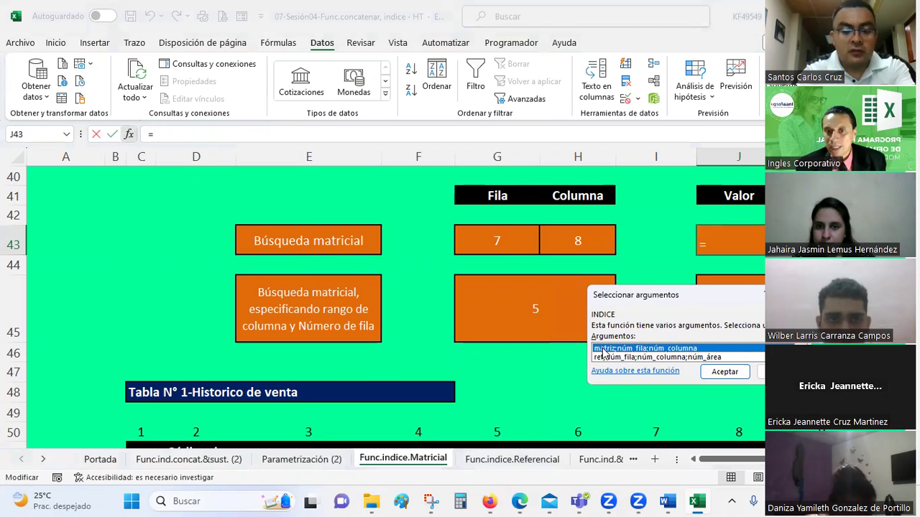
click(720, 372)
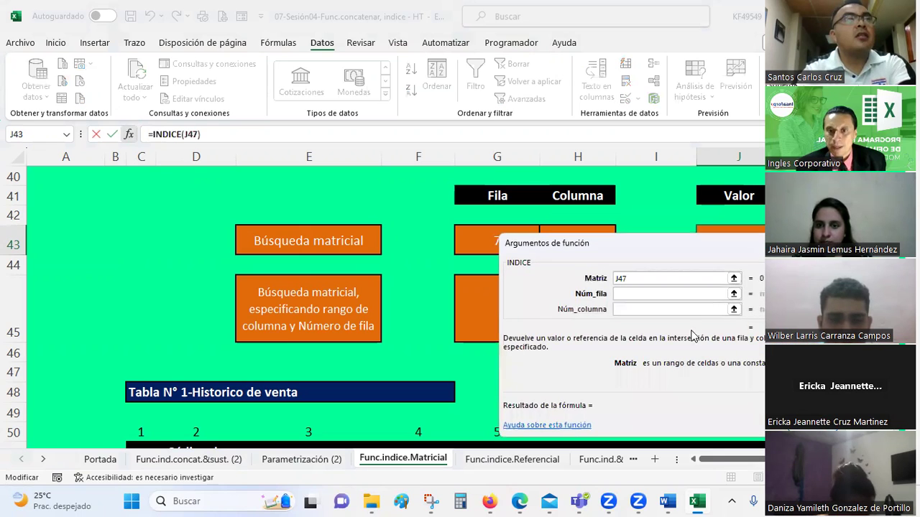
Set INDICE's Matriz argument to the absolute sales-table range $C$51:$K$61
drag(639, 278, 591, 278)
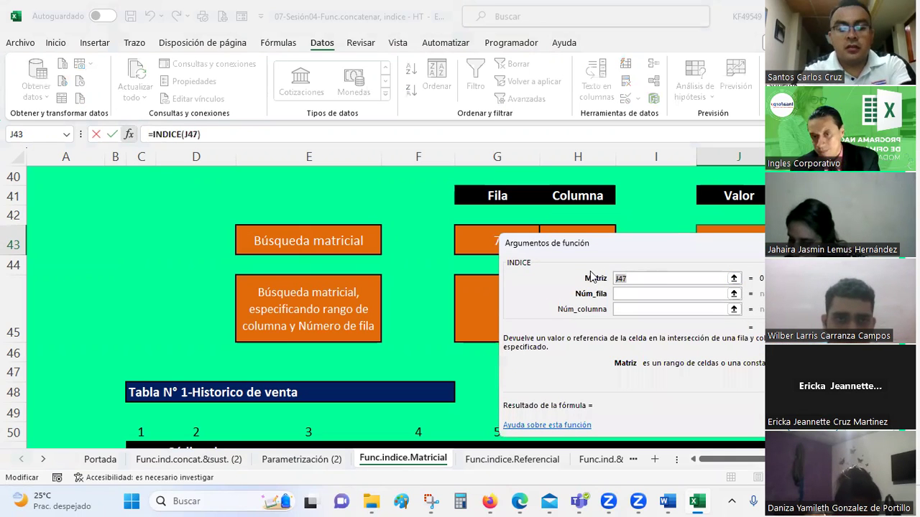
key(Delete)
click(734, 278)
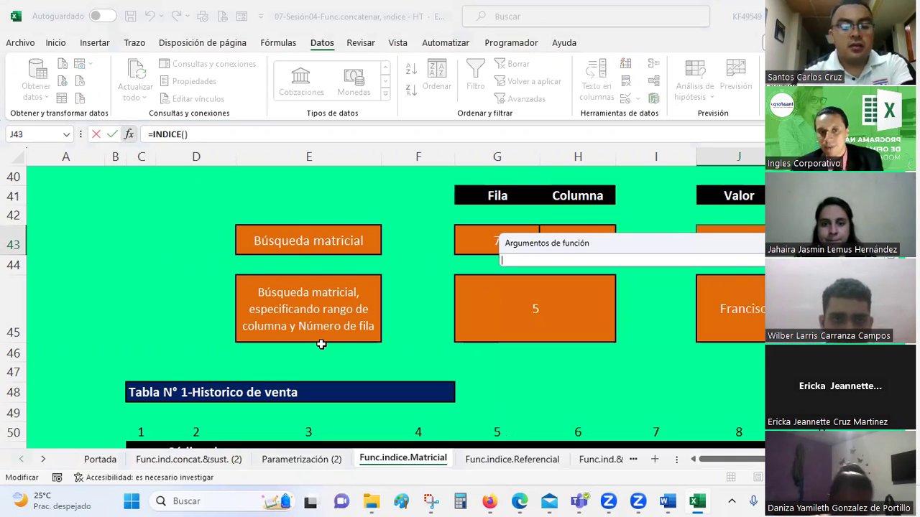
scroll(247, 334, down, 2)
drag(139, 286, 193, 296)
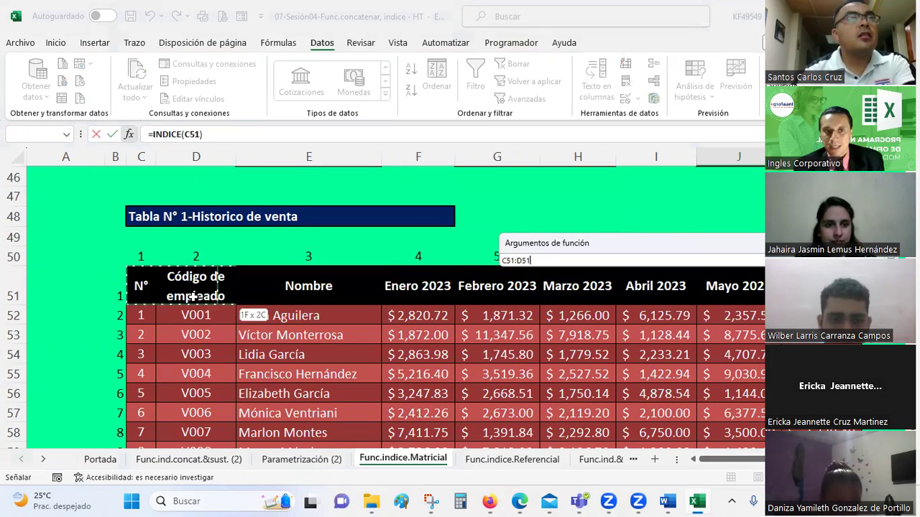
drag(495, 337, 786, 411)
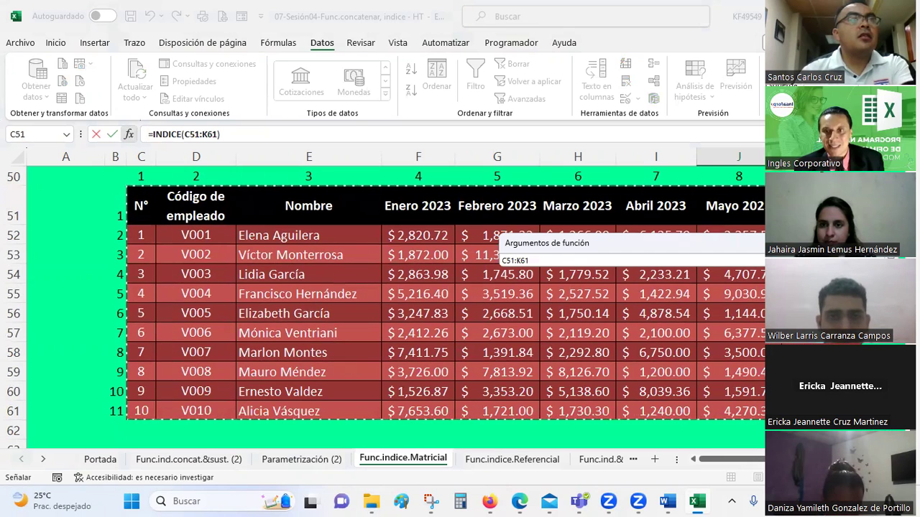
key(F4)
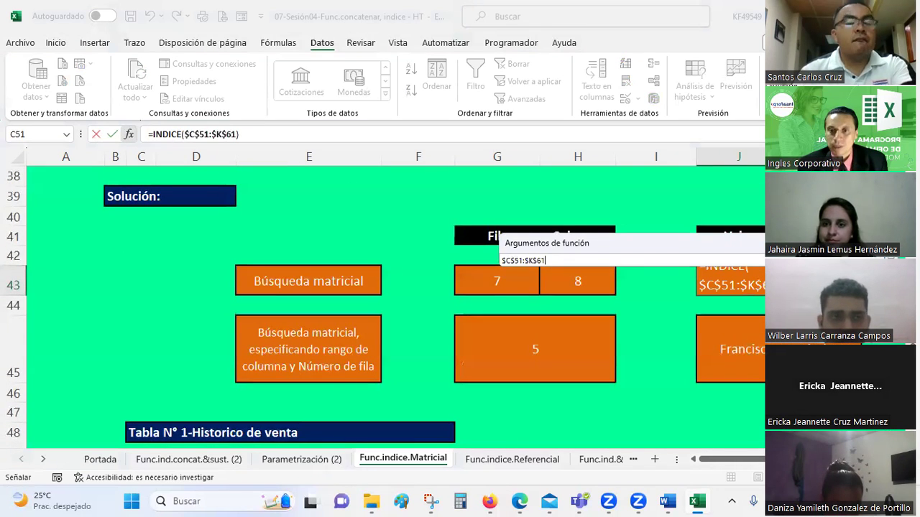
click(762, 259)
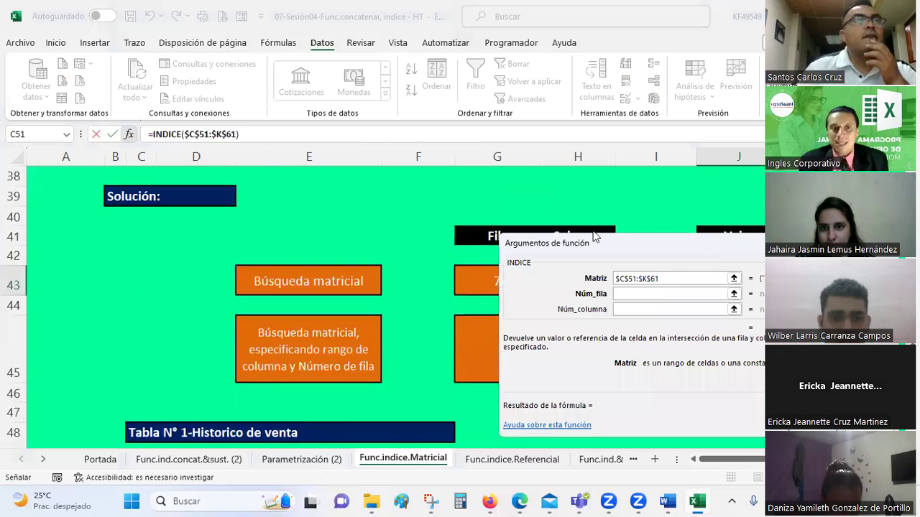
drag(593, 237, 112, 104)
Set Núm_fila to G43 and Núm_columna to H43 and confirm, giving 6377.5
click(145, 162)
click(140, 176)
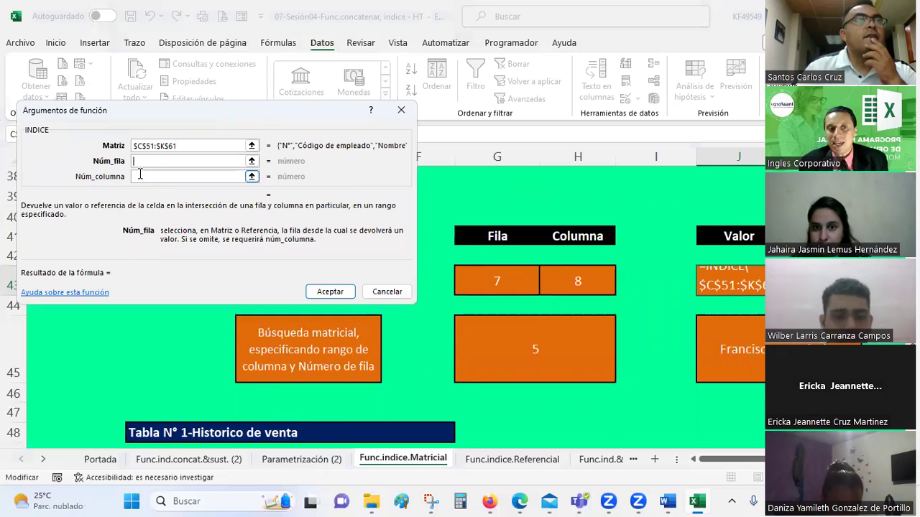
click(144, 163)
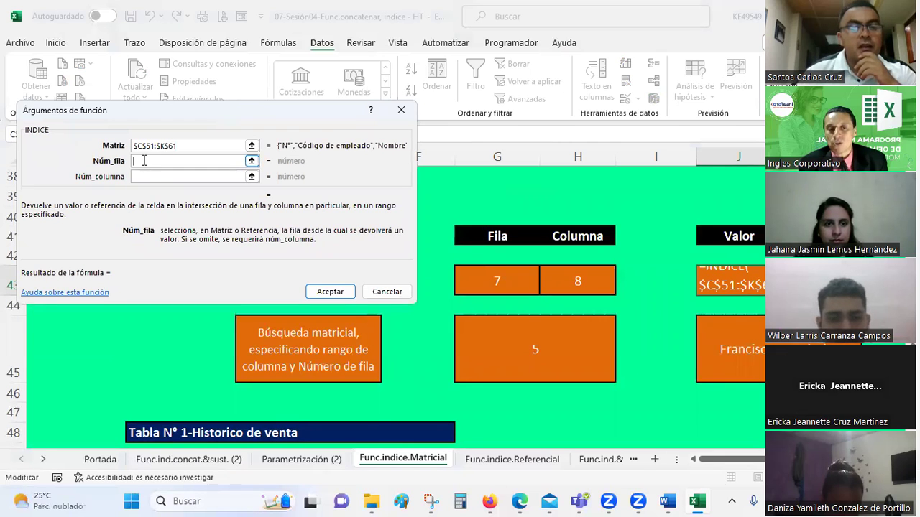
click(503, 281)
click(186, 176)
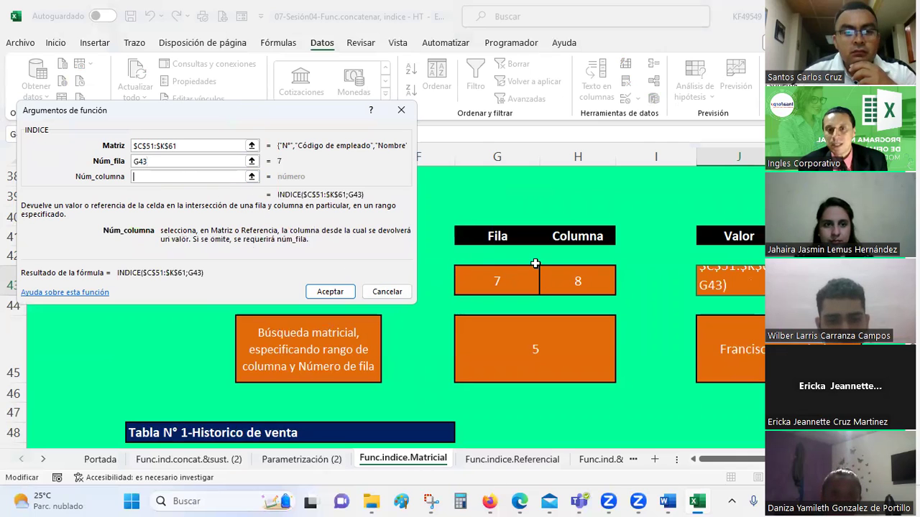
click(575, 279)
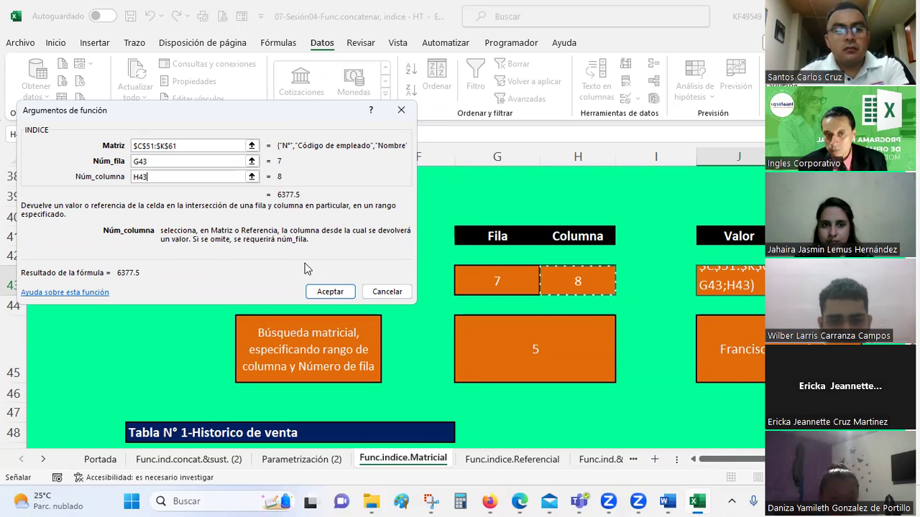
click(328, 291)
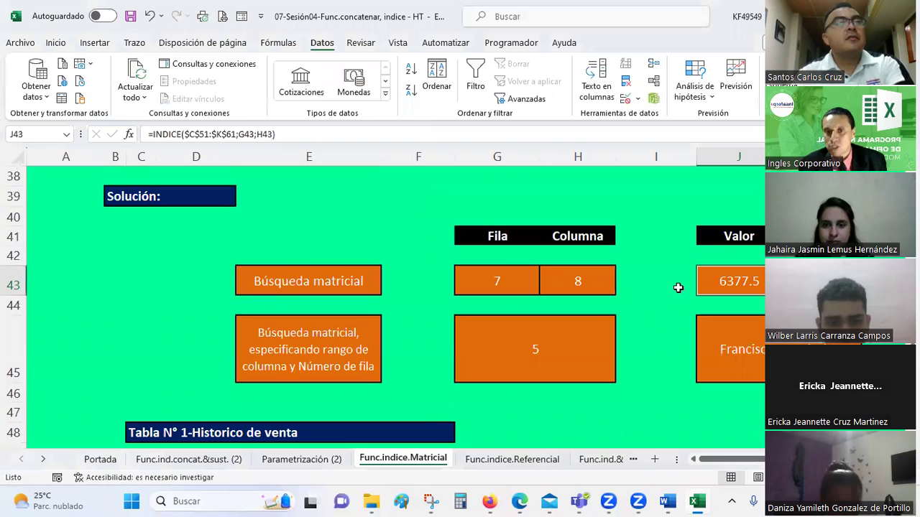
scroll(678, 287, down, 2)
scroll(677, 287, up, 2)
scroll(678, 287, down, 3)
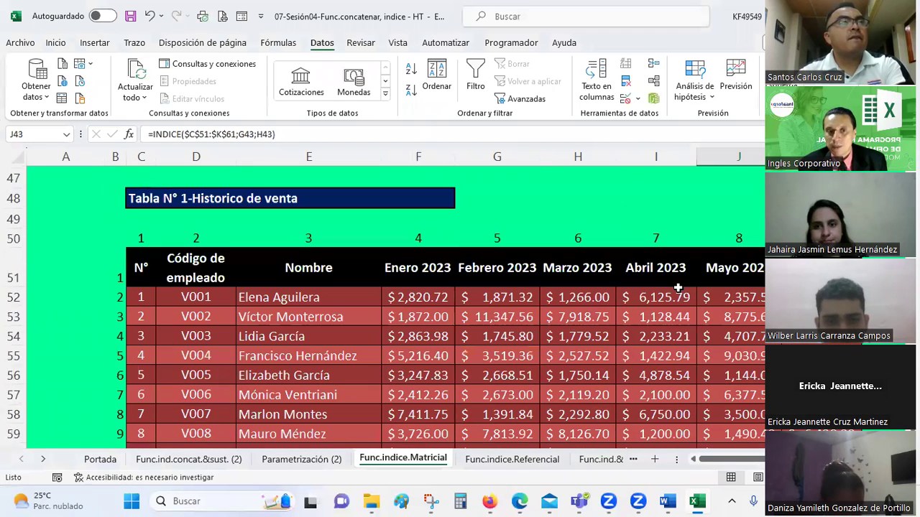
click(12, 395)
scroll(548, 319, up, 3)
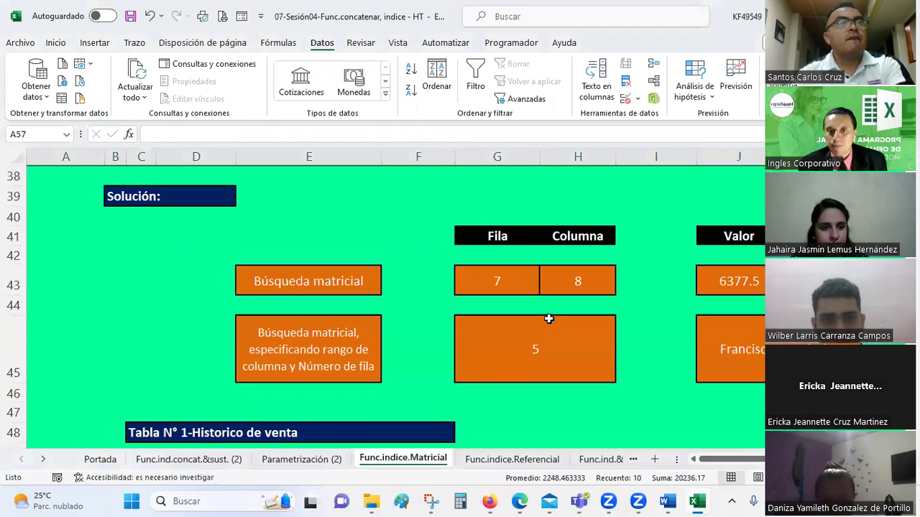
scroll(535, 315, down, 3)
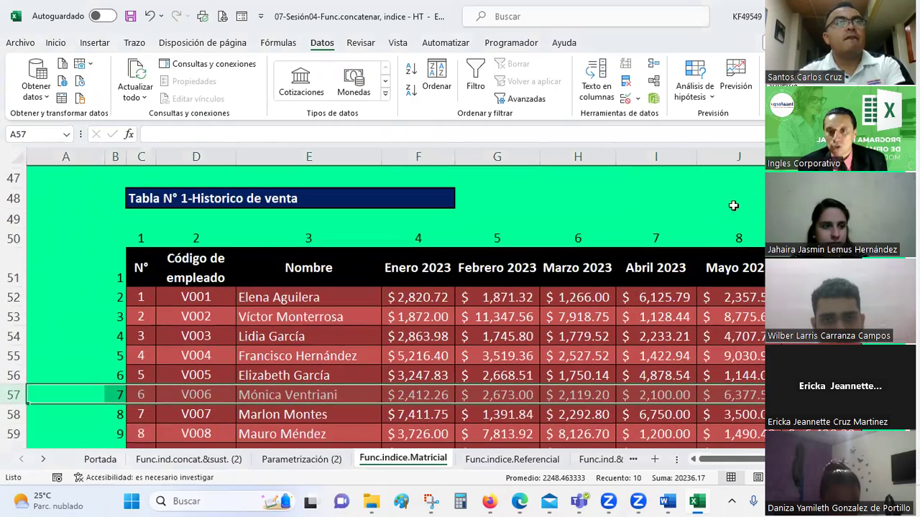
drag(733, 194, 746, 301)
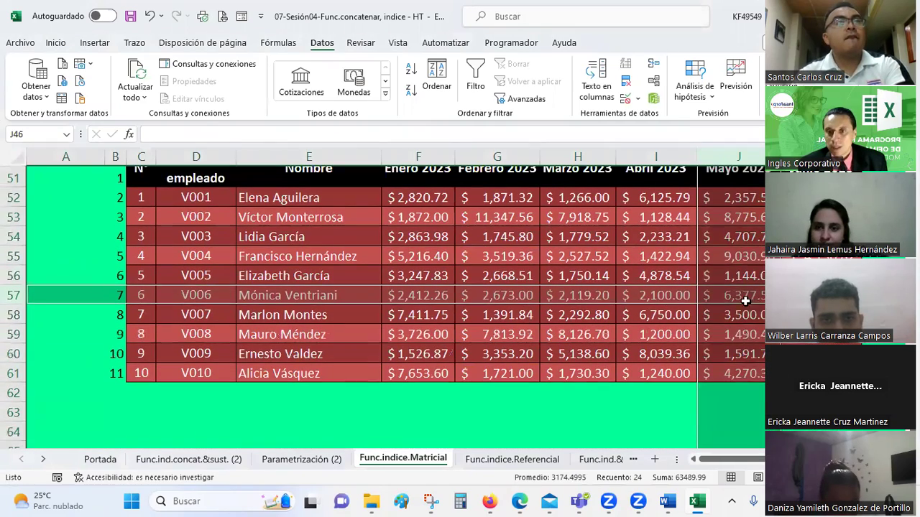
click(742, 293)
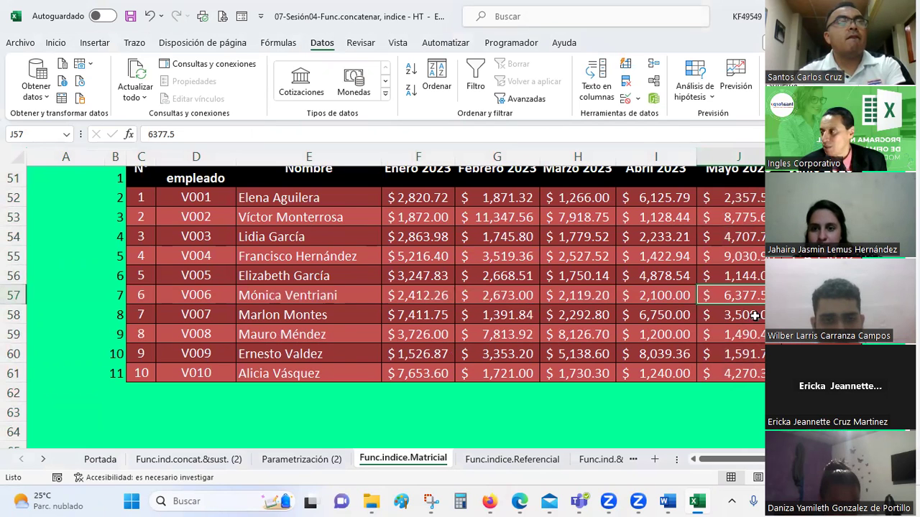
scroll(648, 280, up, 2)
scroll(648, 280, up, 2)
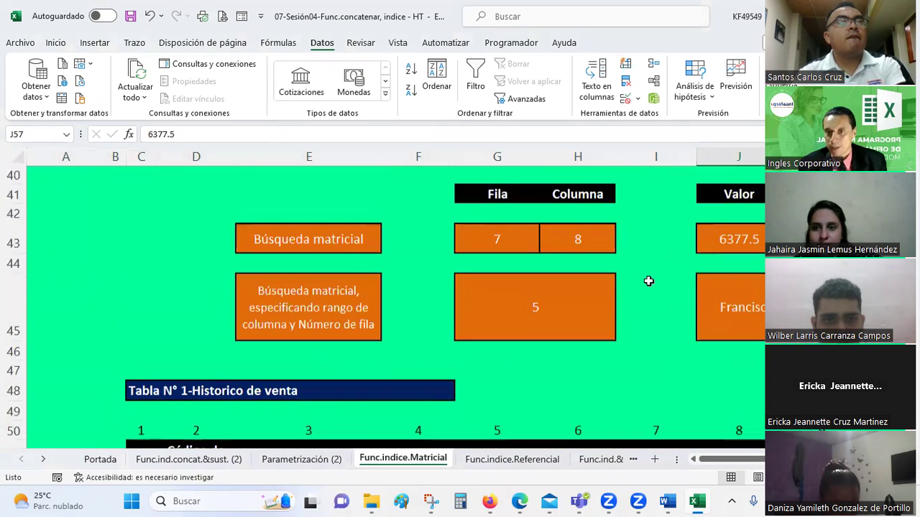
click(506, 239)
click(545, 247)
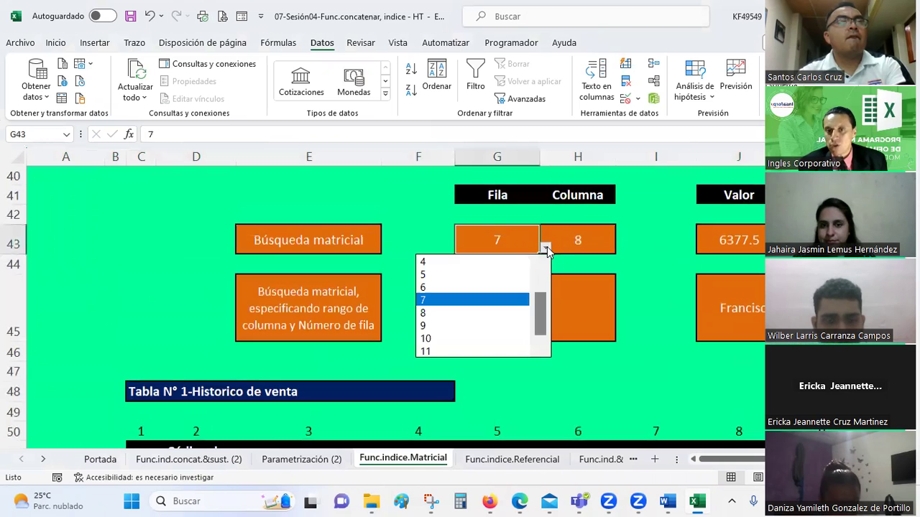
click(436, 326)
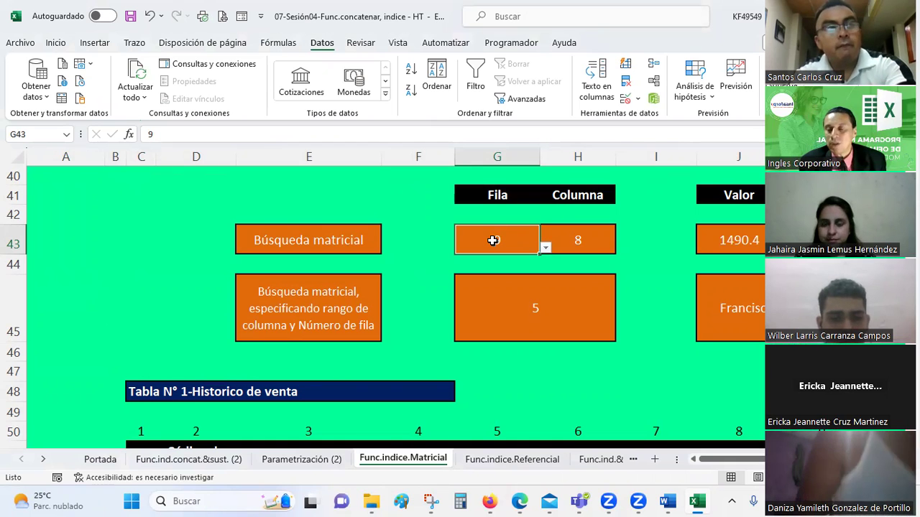
click(579, 240)
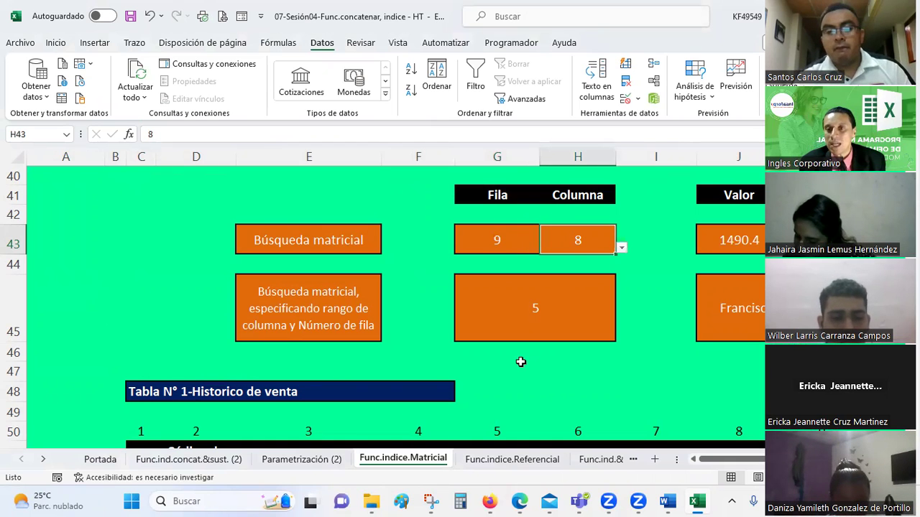
click(750, 309)
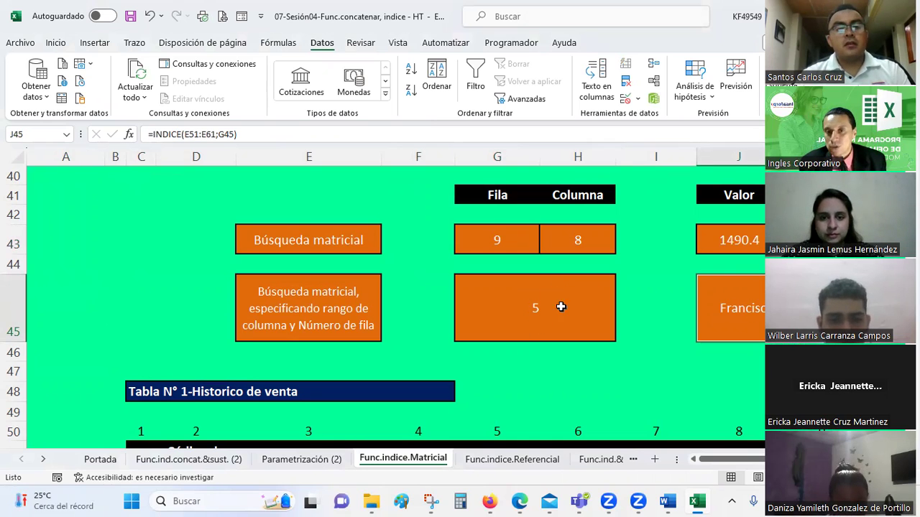
click(129, 134)
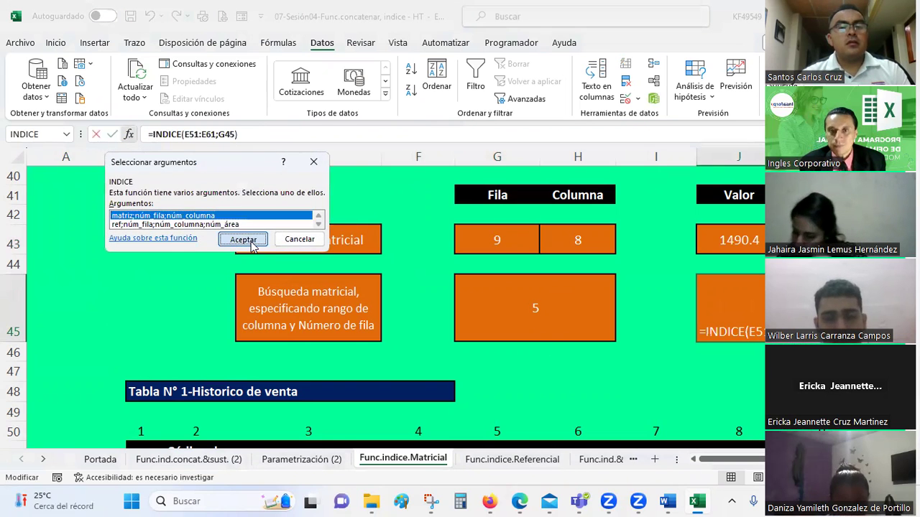
click(243, 239)
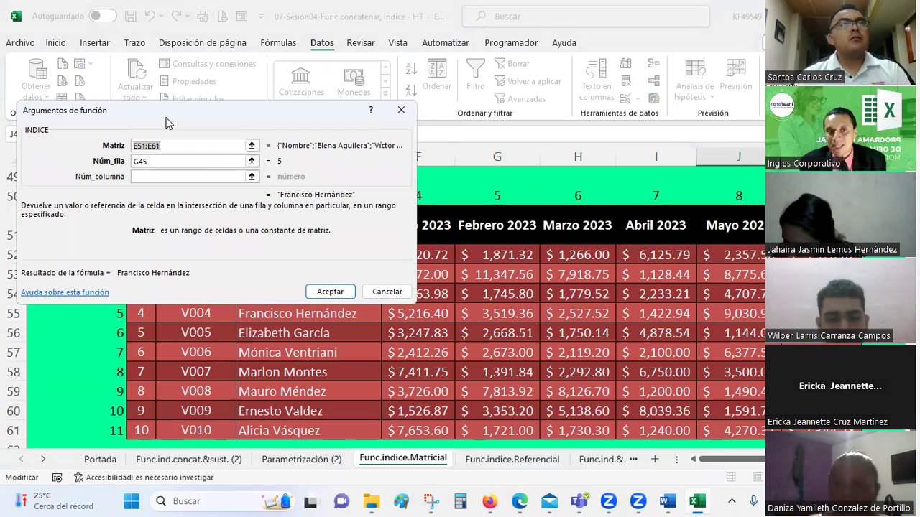
drag(242, 110, 701, 10)
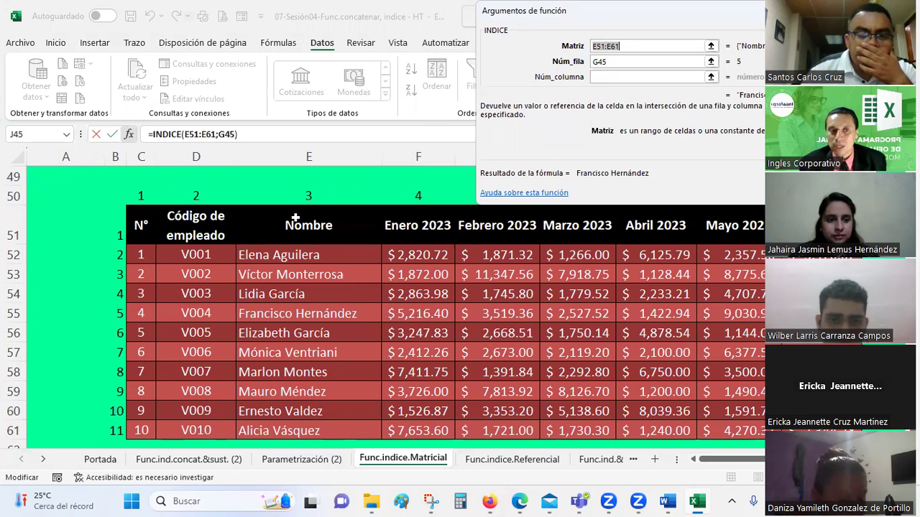
scroll(305, 280, down, 2)
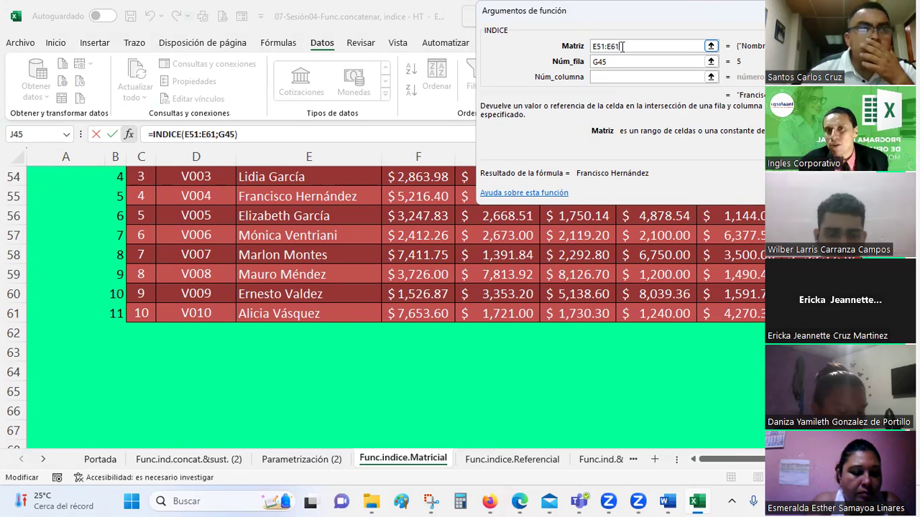
scroll(591, 295, up, 4)
scroll(590, 295, up, 1)
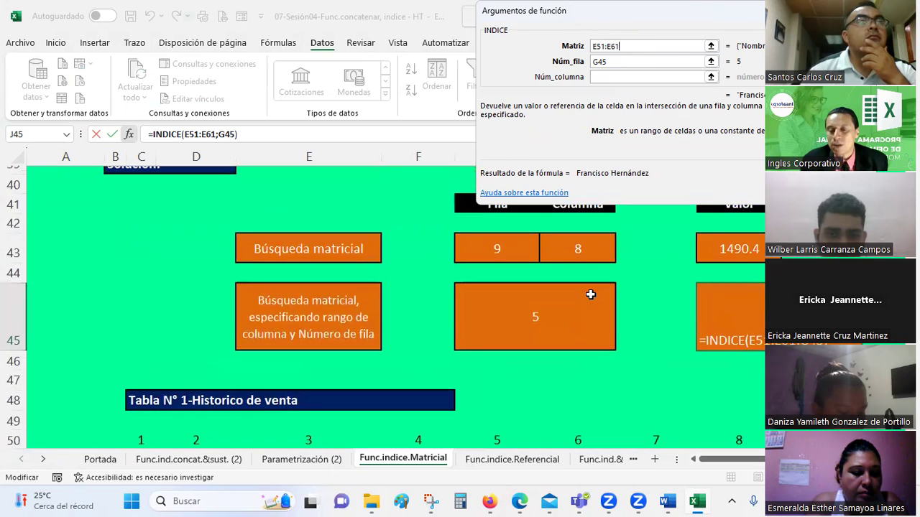
scroll(590, 295, down, 2)
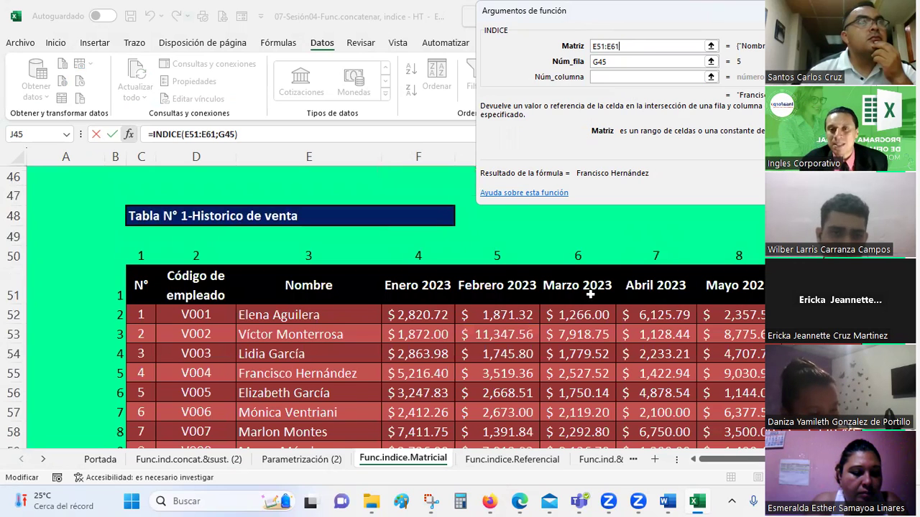
scroll(589, 294, up, 1)
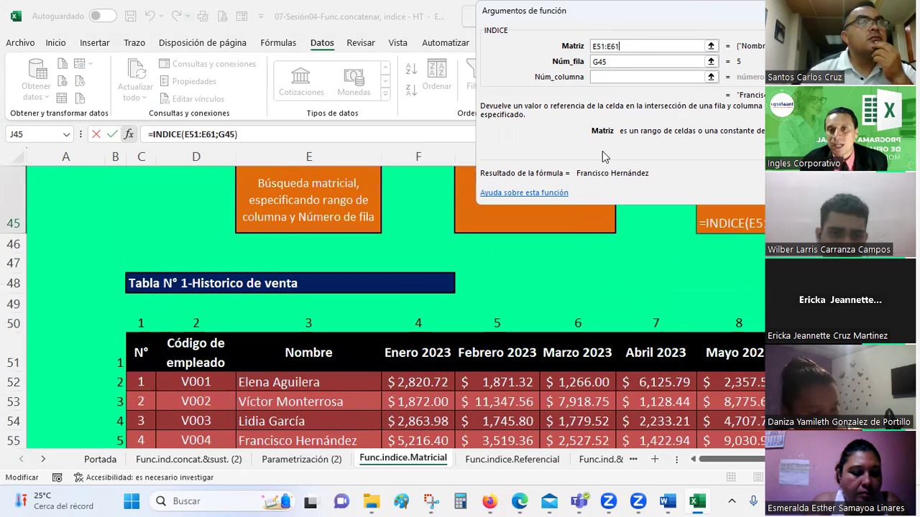
click(614, 62)
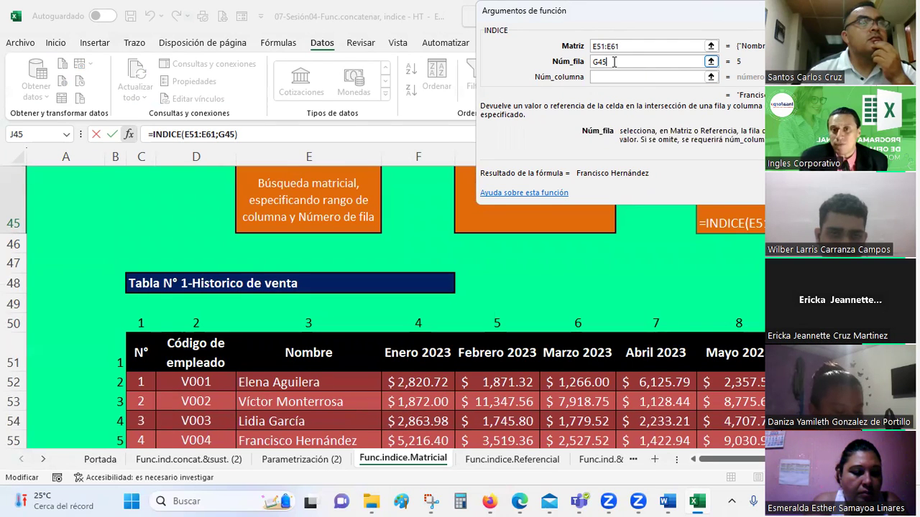
scroll(262, 266, down, 1)
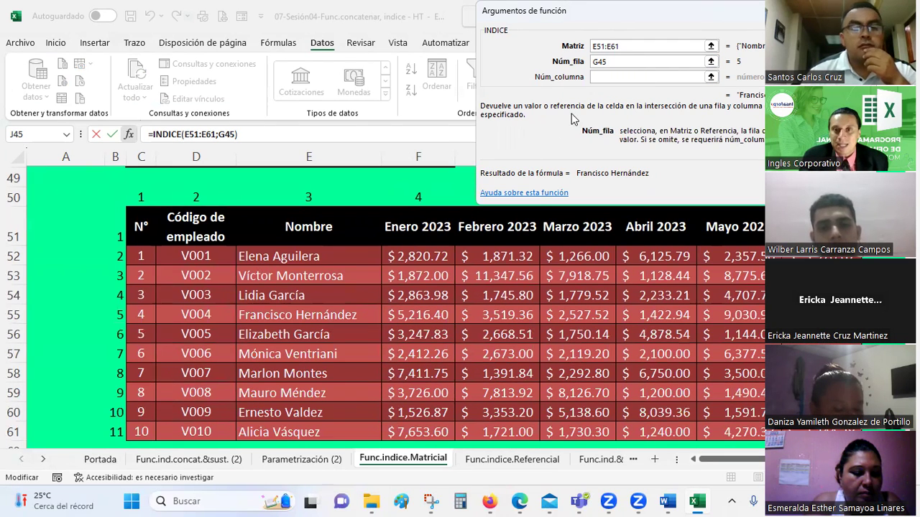
scroll(503, 283, up, 2)
scroll(536, 329, up, 1)
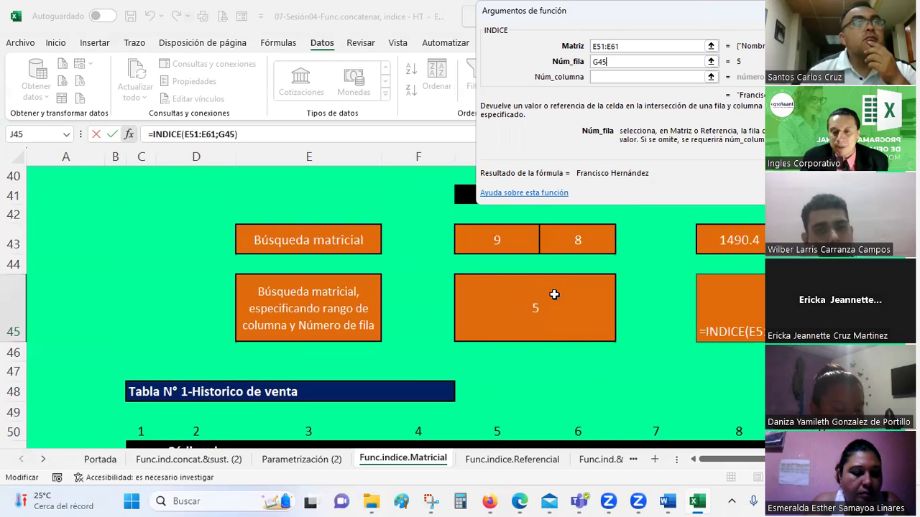
scroll(352, 300, down, 2)
scroll(352, 300, down, 2)
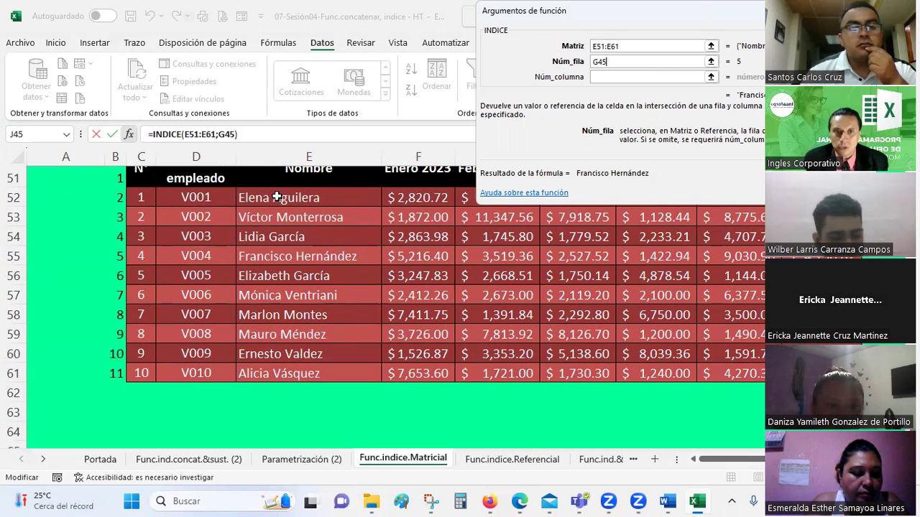
key(Return)
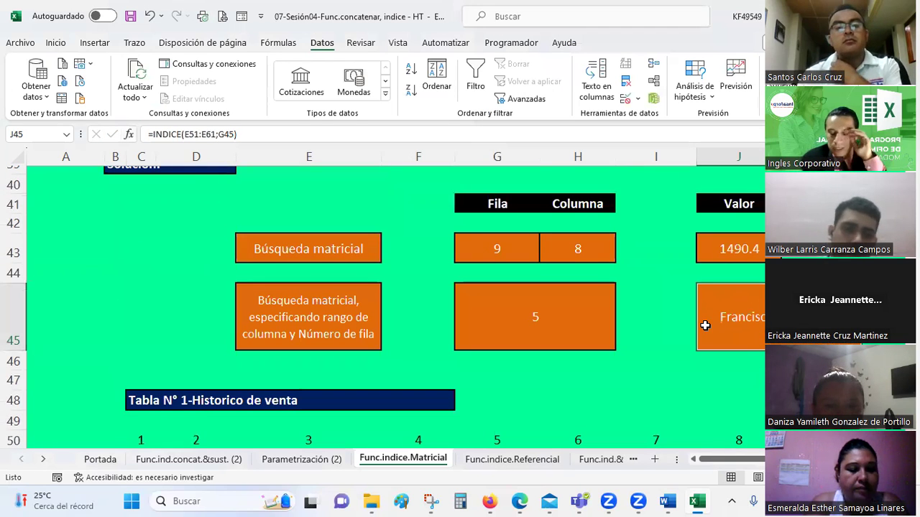
click(129, 138)
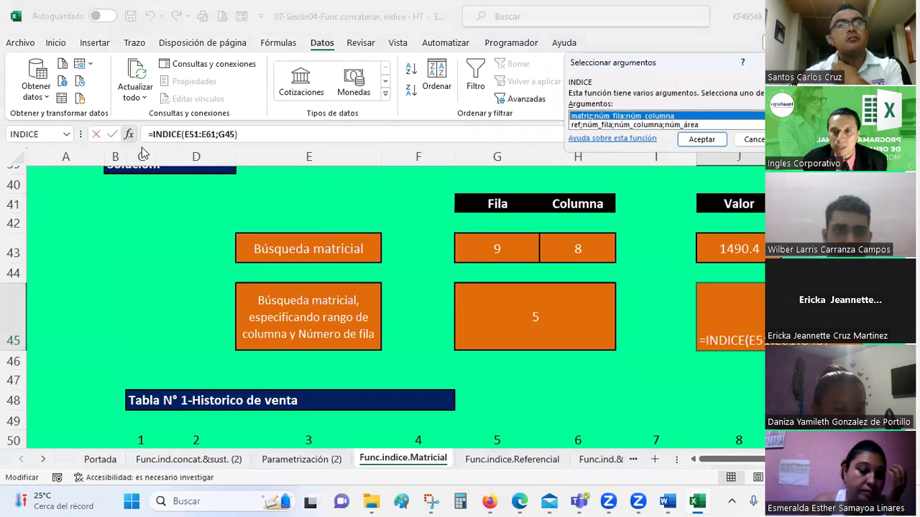
click(700, 142)
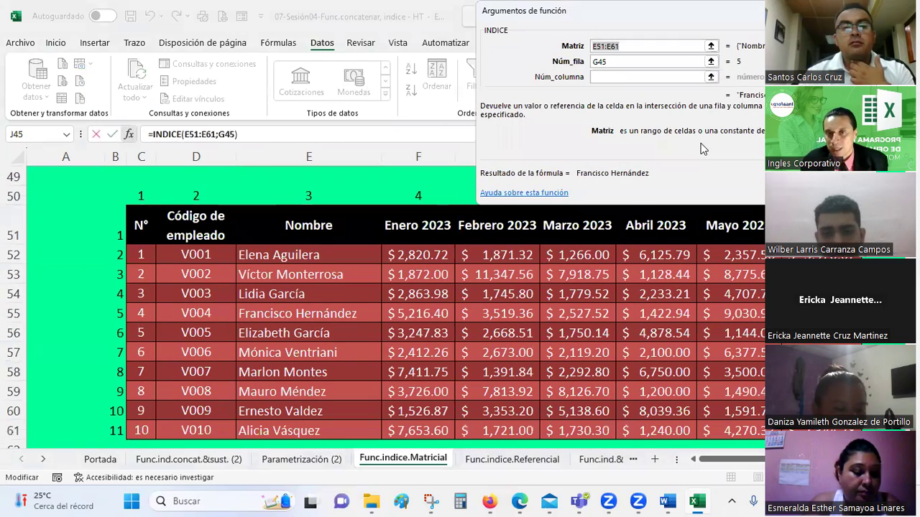
scroll(667, 193, up, 2)
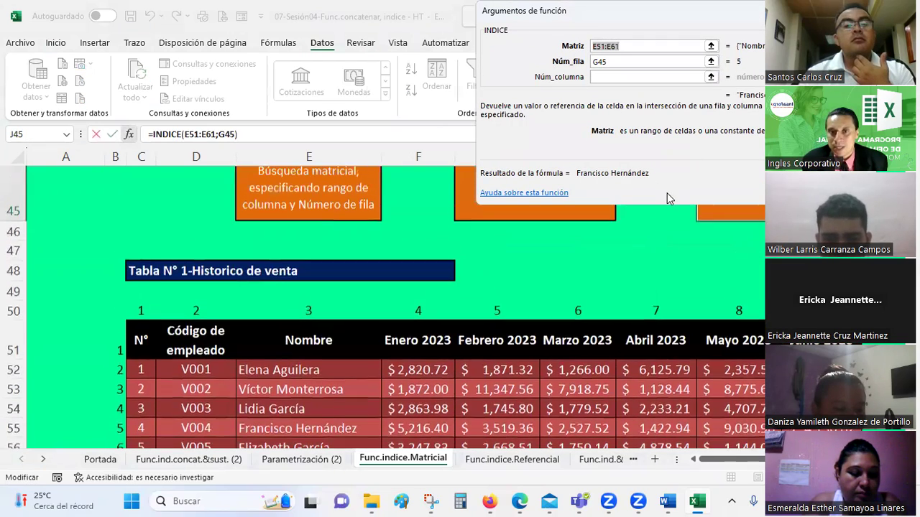
click(617, 45)
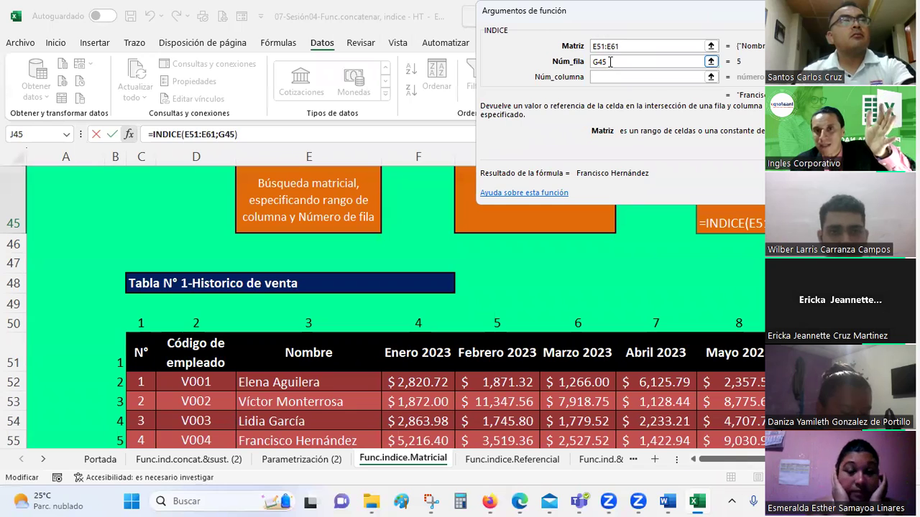
click(607, 62)
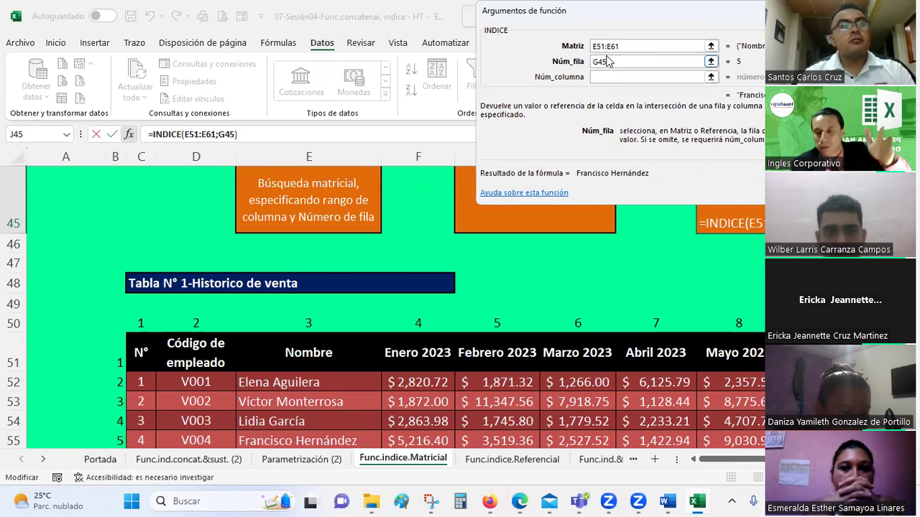
key(Return)
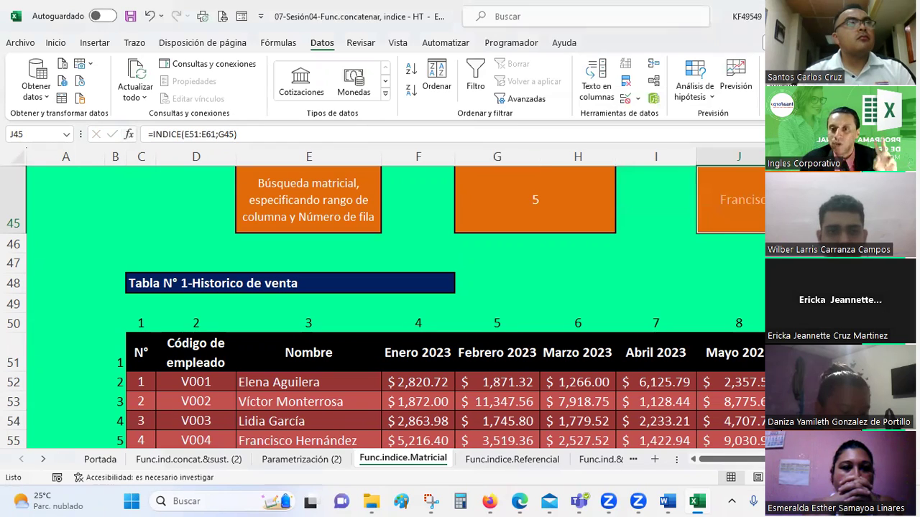
scroll(666, 271, up, 2)
click(744, 249)
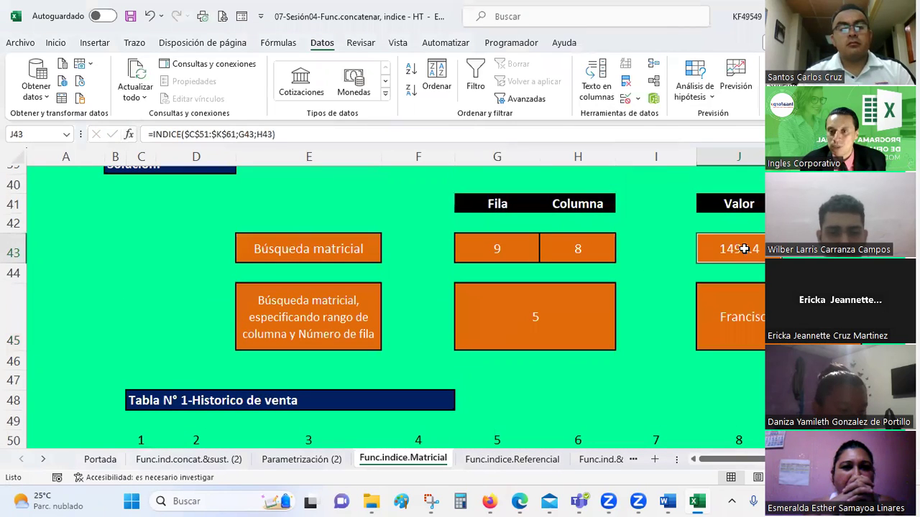
click(759, 318)
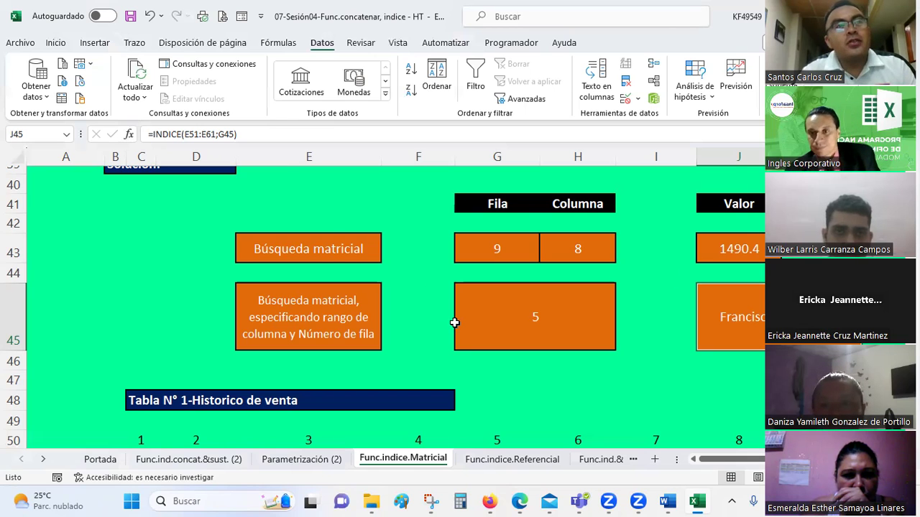
scroll(455, 323, down, 2)
scroll(454, 321, up, 2)
scroll(454, 320, down, 2)
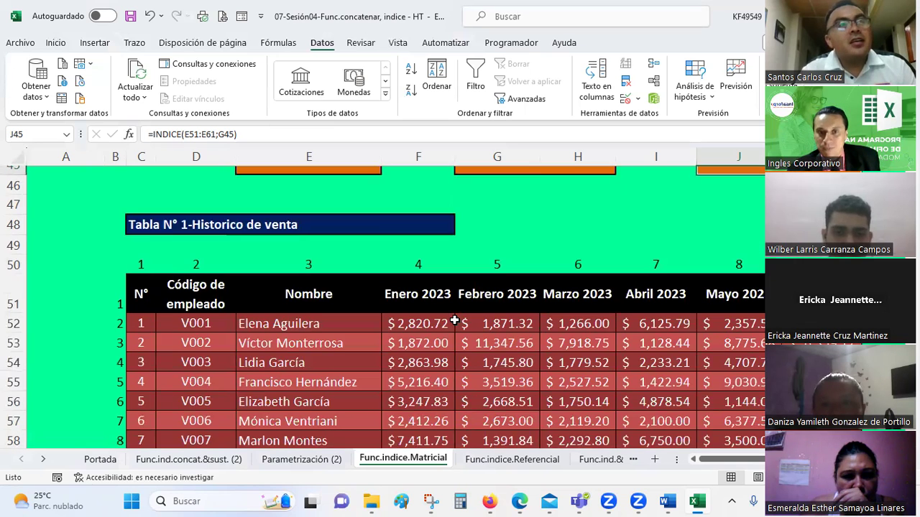
scroll(455, 320, down, 1)
click(13, 402)
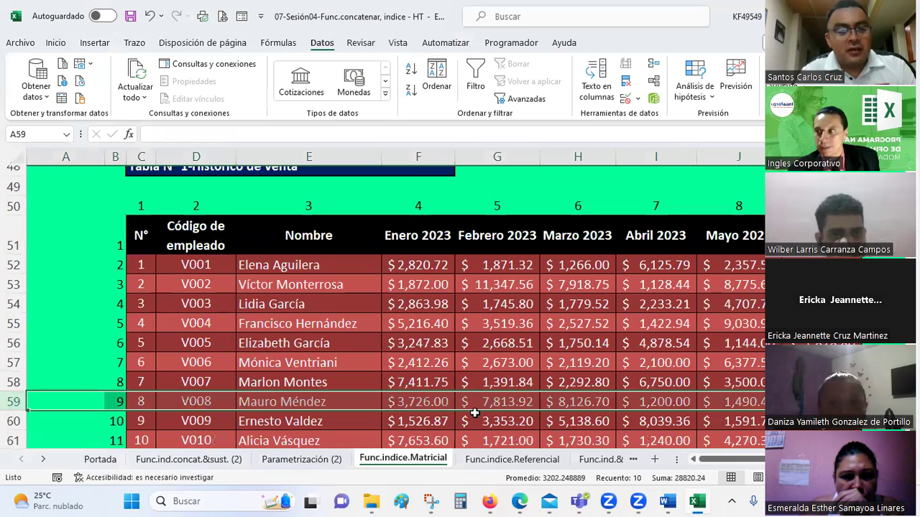
scroll(691, 279, up, 1)
scroll(695, 280, up, 1)
scroll(701, 282, down, 2)
click(740, 156)
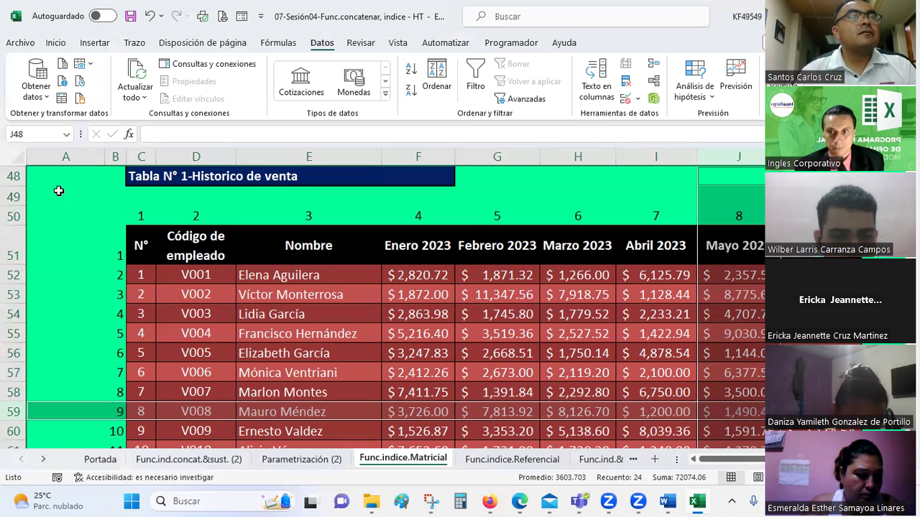
scroll(484, 355, up, 3)
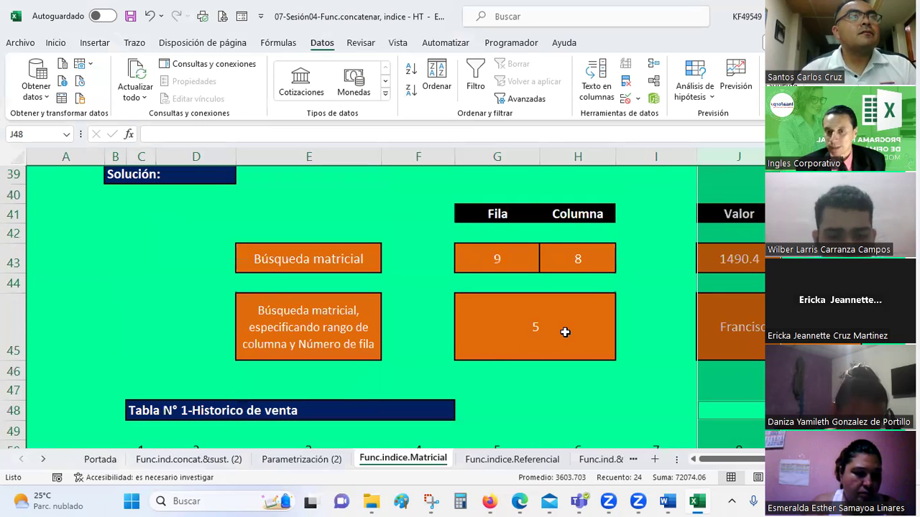
Review J43's INDICE arguments ($C$51:$K$61, G43, H43) for 1490.4 and cancel without changes
click(720, 258)
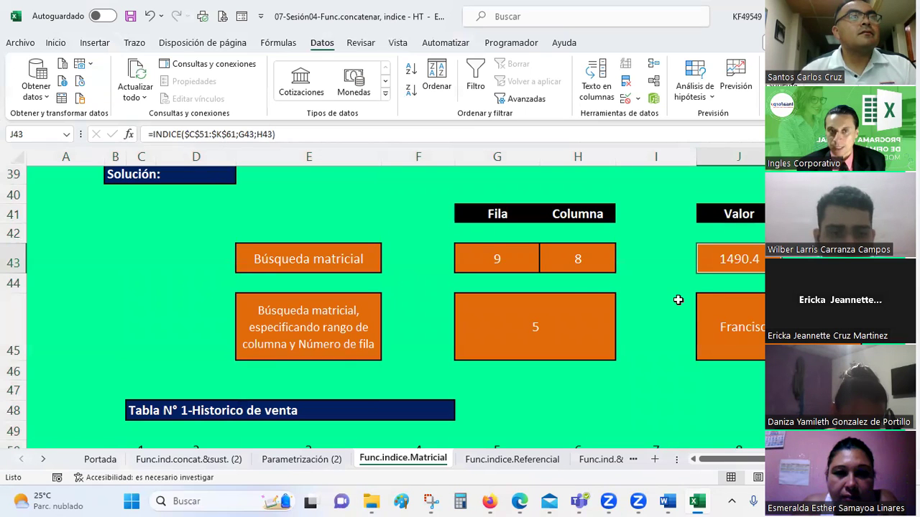
click(128, 135)
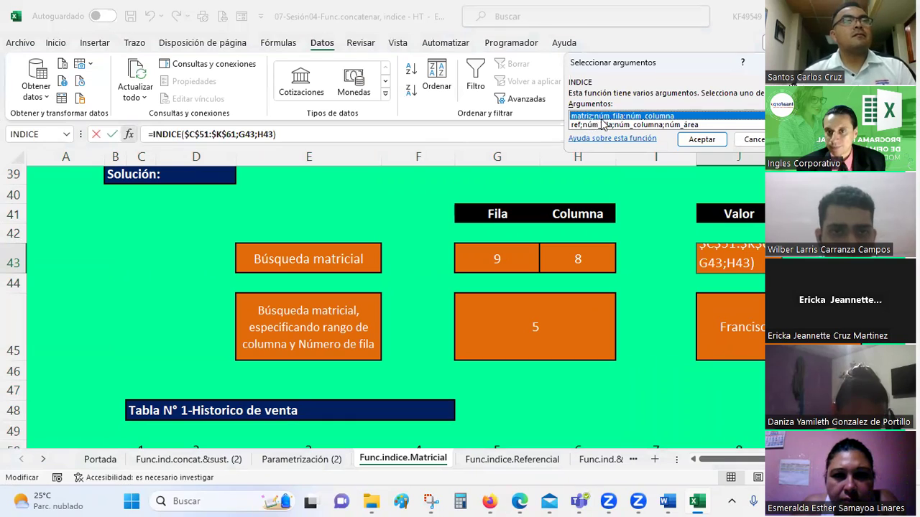
click(701, 139)
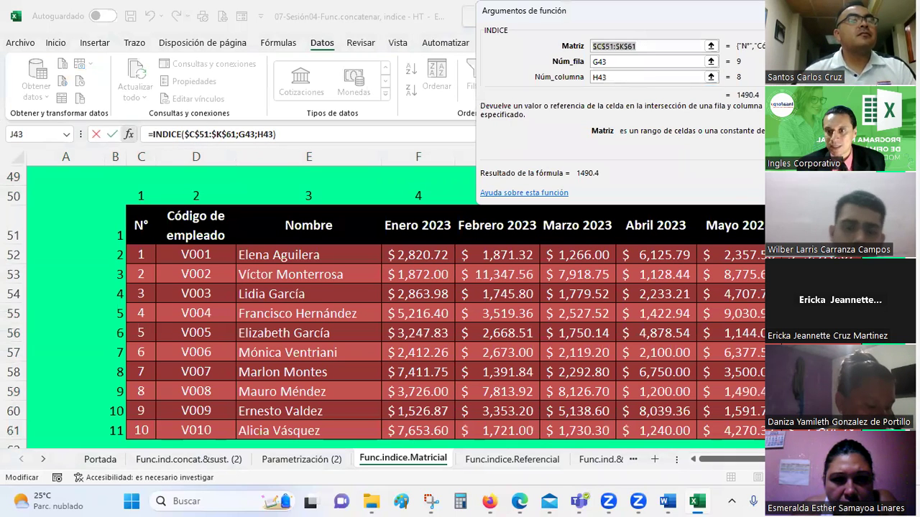
click(622, 62)
scroll(664, 257, up, 2)
scroll(664, 258, up, 2)
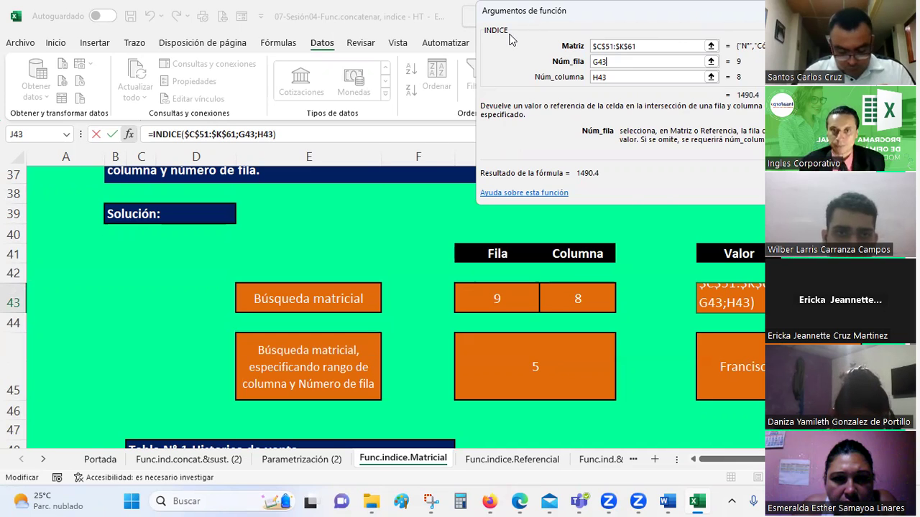
drag(537, 14, 355, 103)
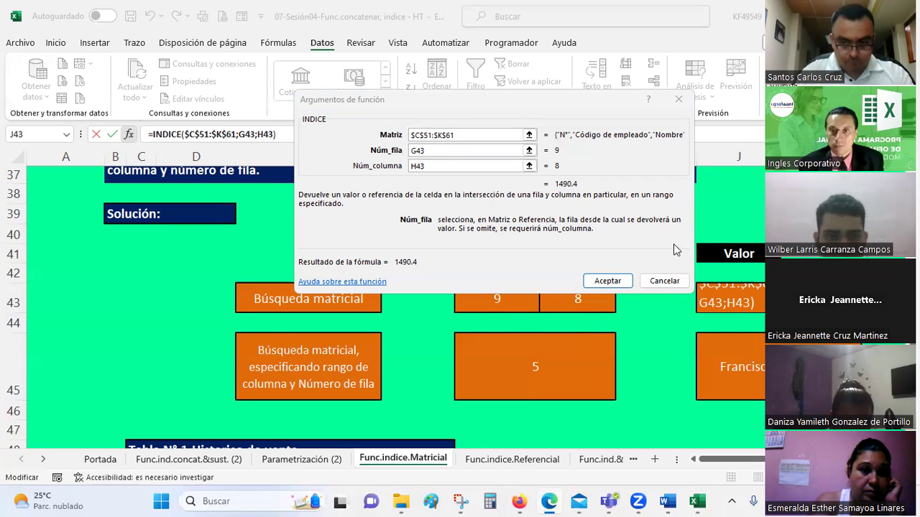
click(665, 282)
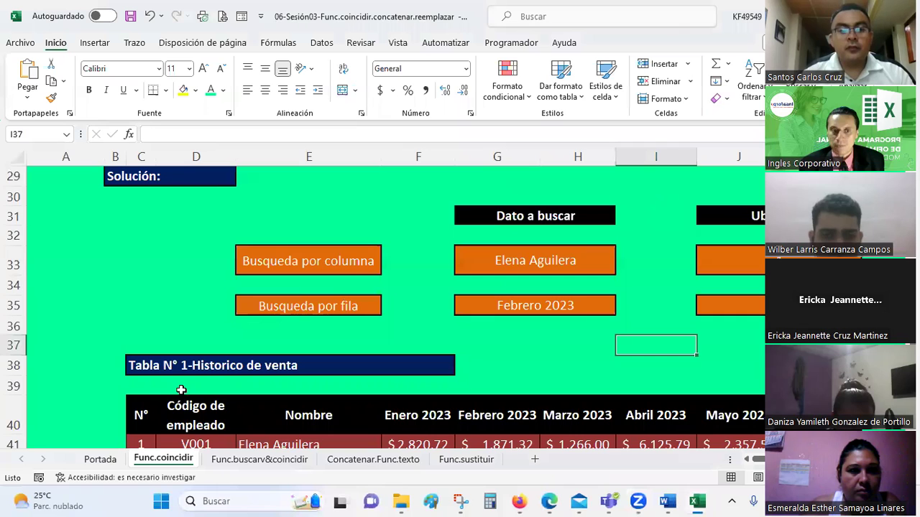
Return to the 07-Sesión04 workbook and check Fila 9, Columna 8 and J43's INDICE result
click(579, 259)
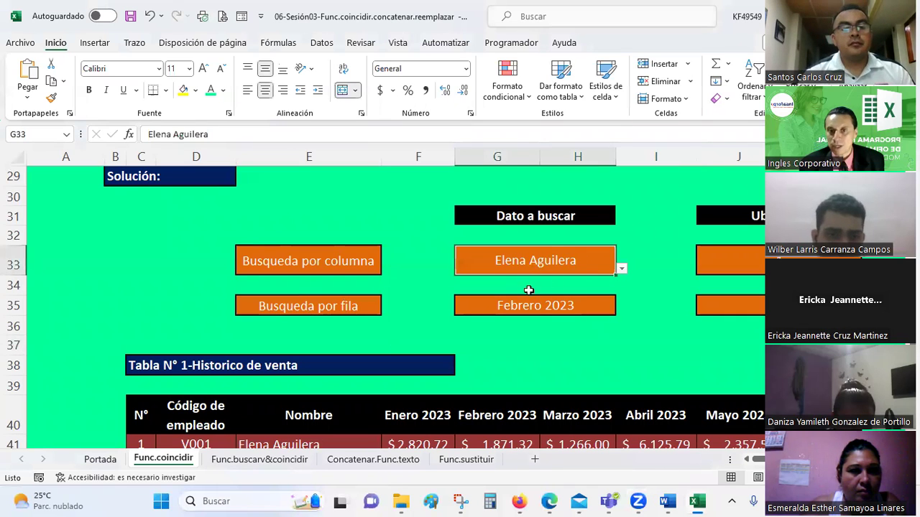
key(Right)
key(Right)
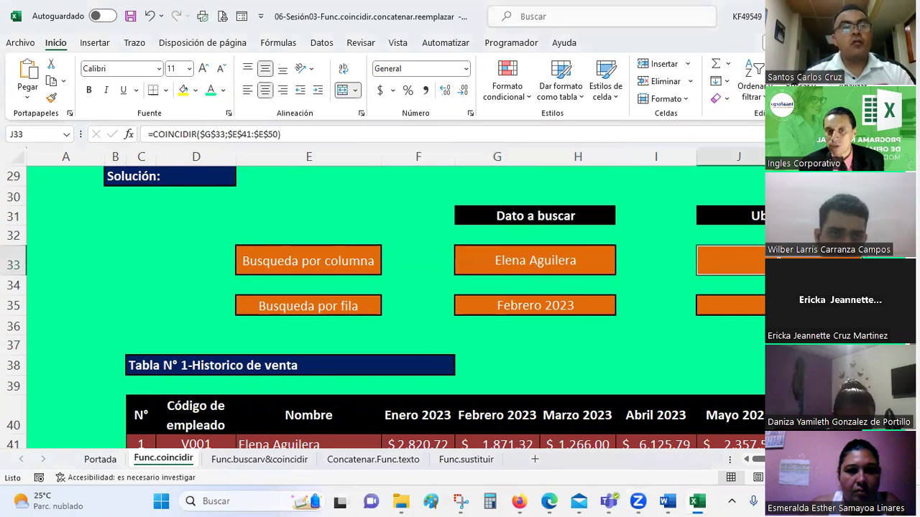
key(alt+Tab)
key(alt+Tab)
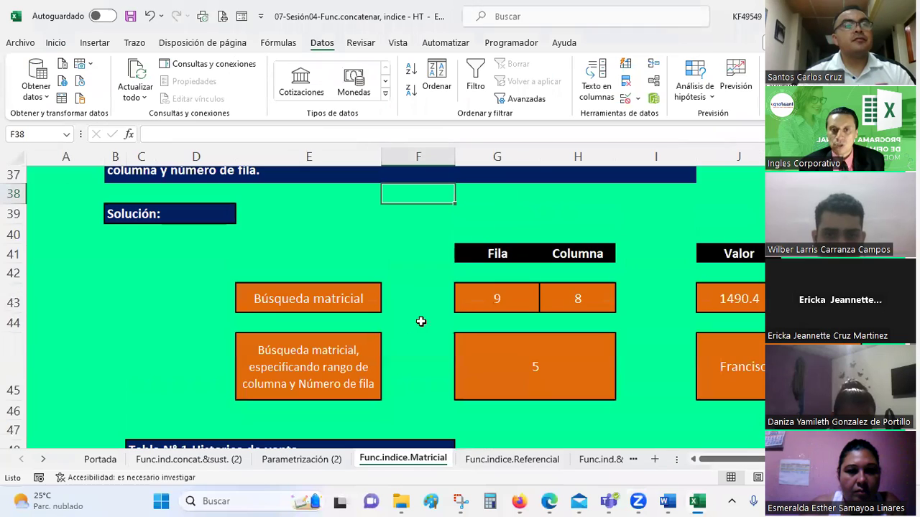
click(490, 296)
click(586, 302)
click(742, 301)
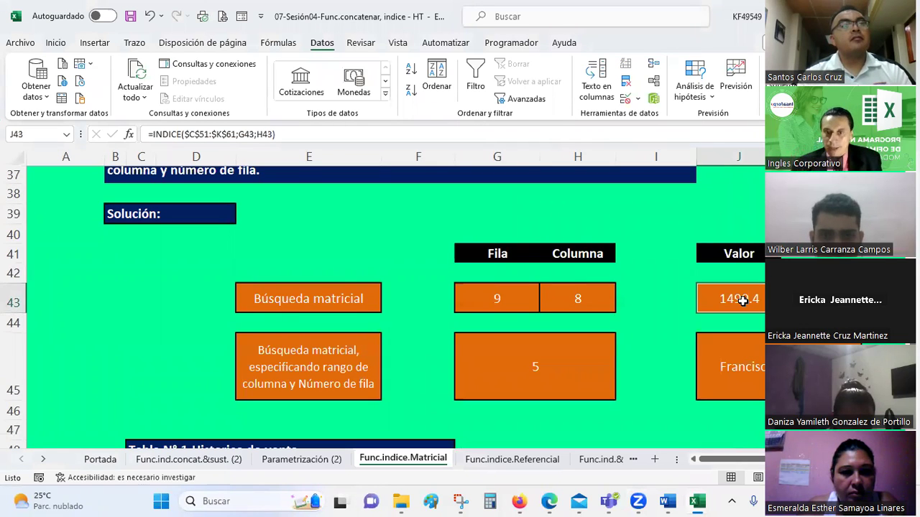
Go to the Func.indice.Referencial sheet showing Fila 4, Columna 4 and Area 1
scroll(480, 211, down, 1)
scroll(480, 211, down, 1)
scroll(489, 328, down, 3)
click(480, 460)
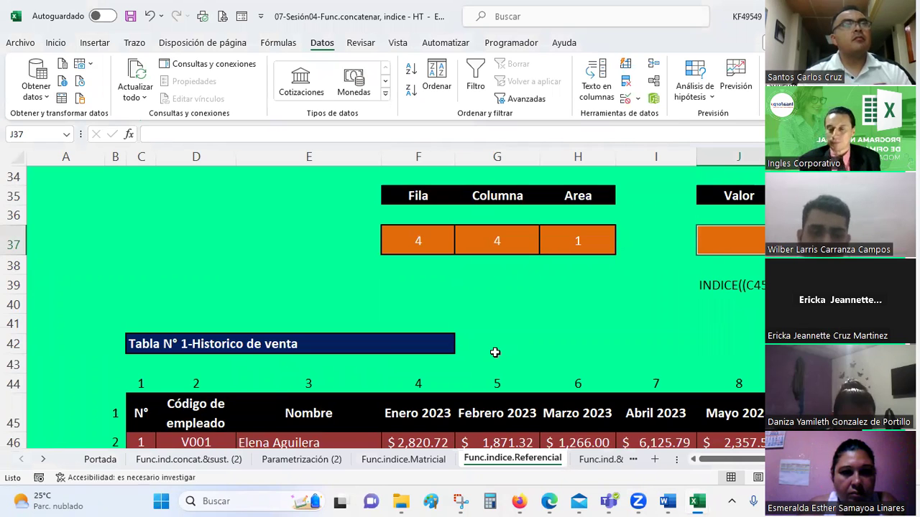
scroll(494, 353, up, 2)
scroll(494, 353, down, 1)
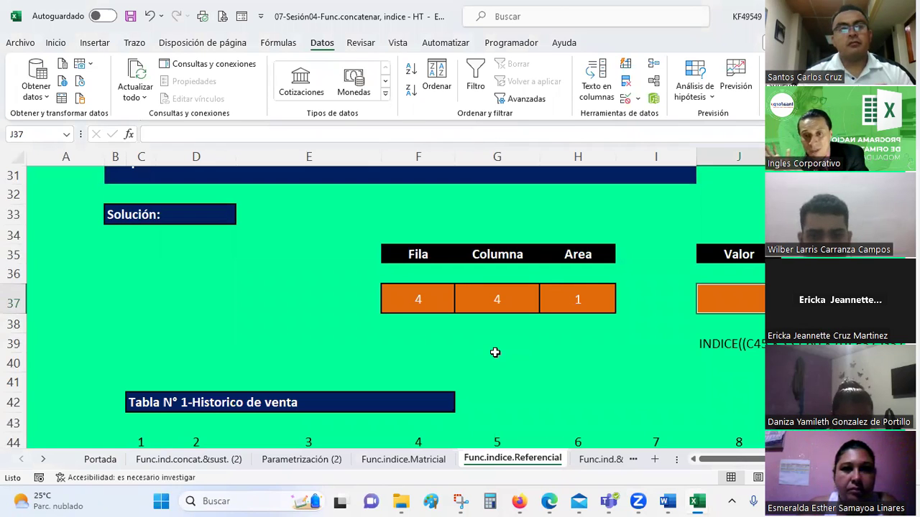
scroll(495, 353, down, 3)
scroll(486, 348, down, 2)
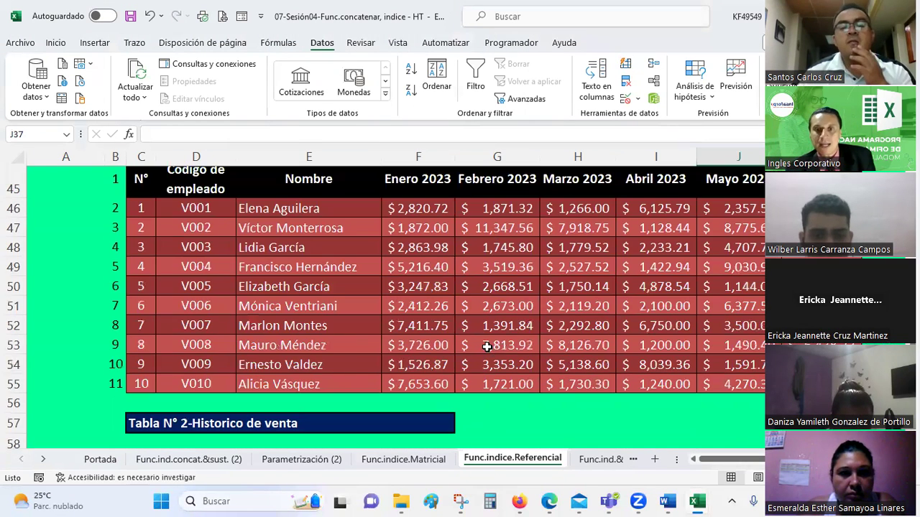
scroll(487, 346, up, 1)
scroll(486, 345, up, 2)
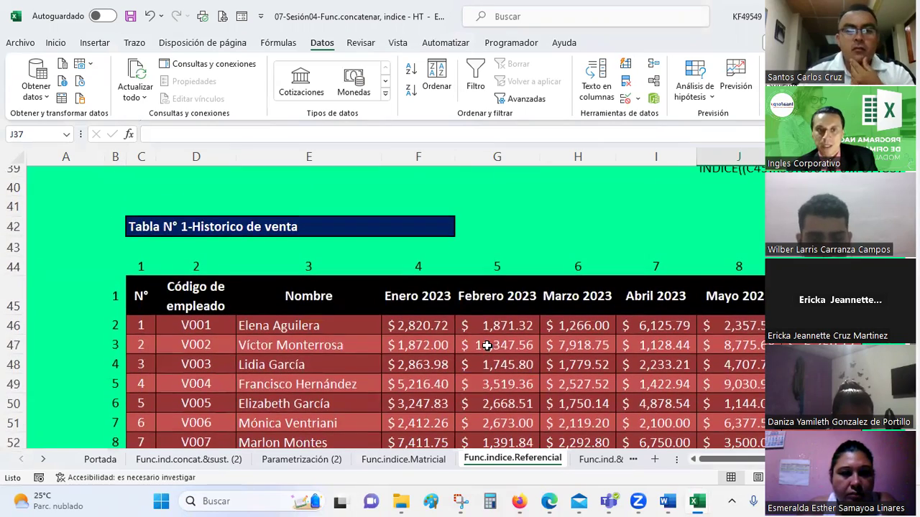
click(438, 246)
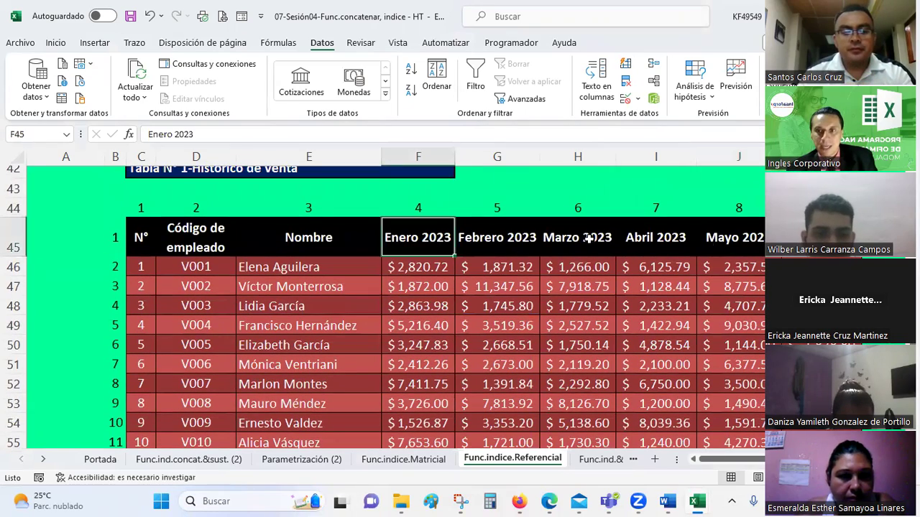
key(Right)
key(Right)
key(Right)
scroll(369, 259, down, 1)
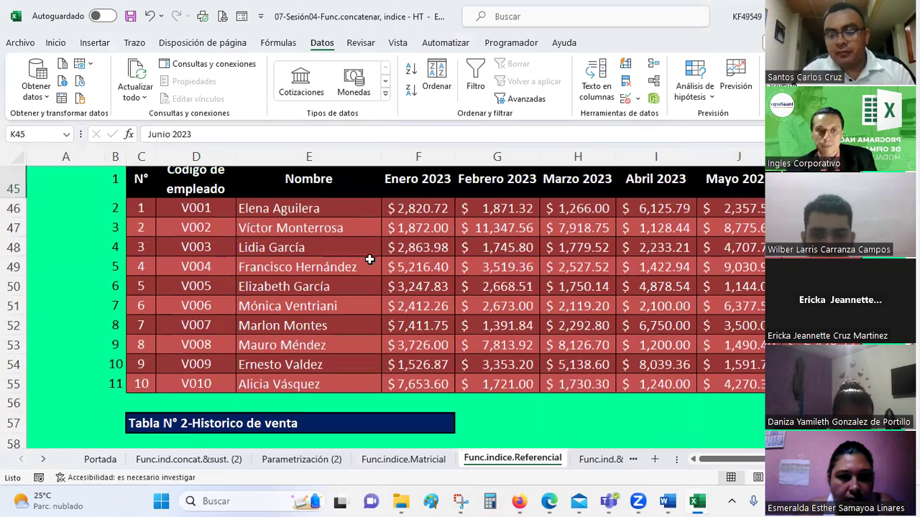
scroll(314, 262, down, 3)
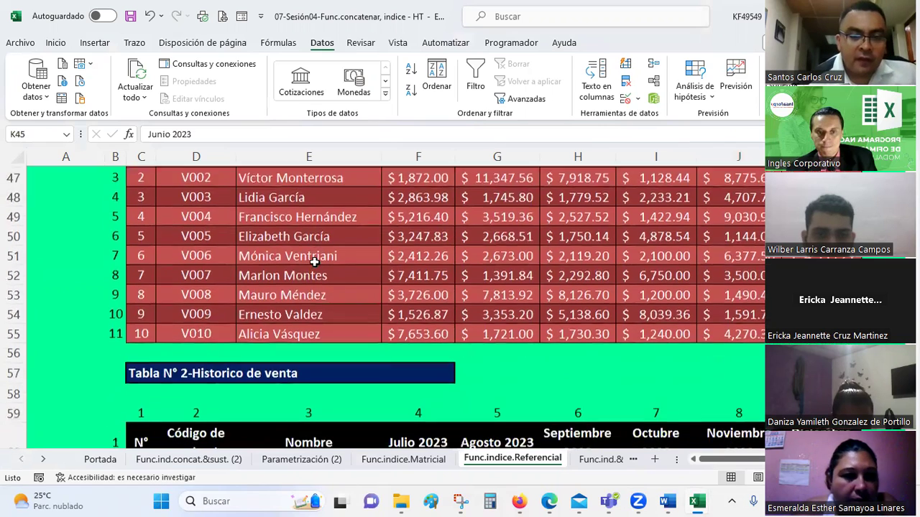
scroll(314, 263, down, 2)
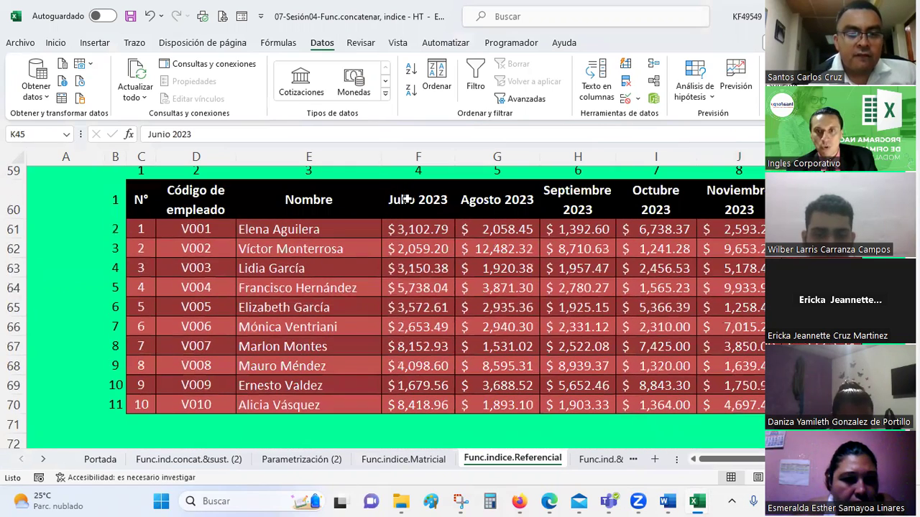
click(407, 200)
key(ctrl+Right)
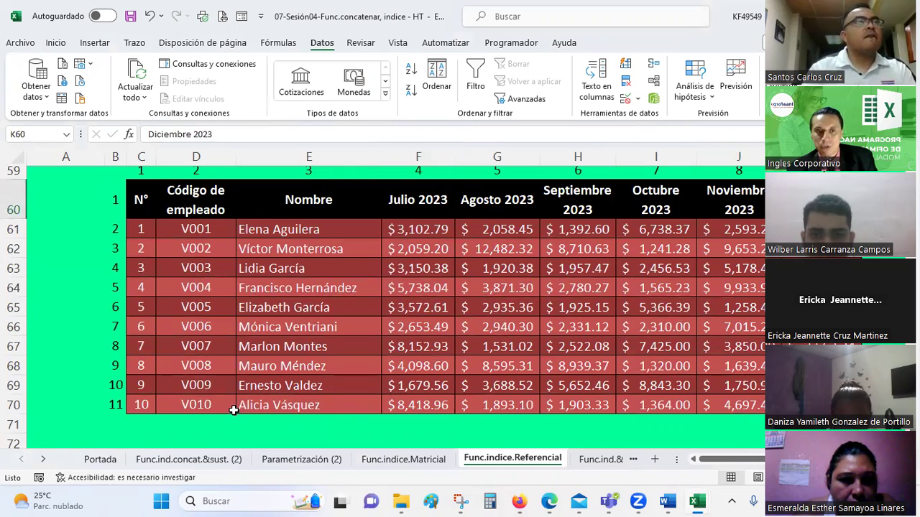
click(234, 409)
scroll(233, 410, up, 5)
scroll(234, 411, up, 2)
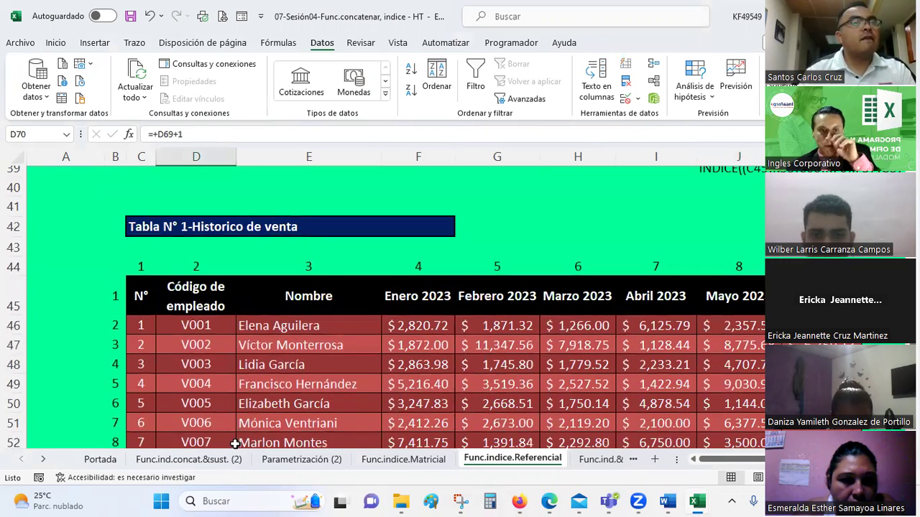
click(142, 294)
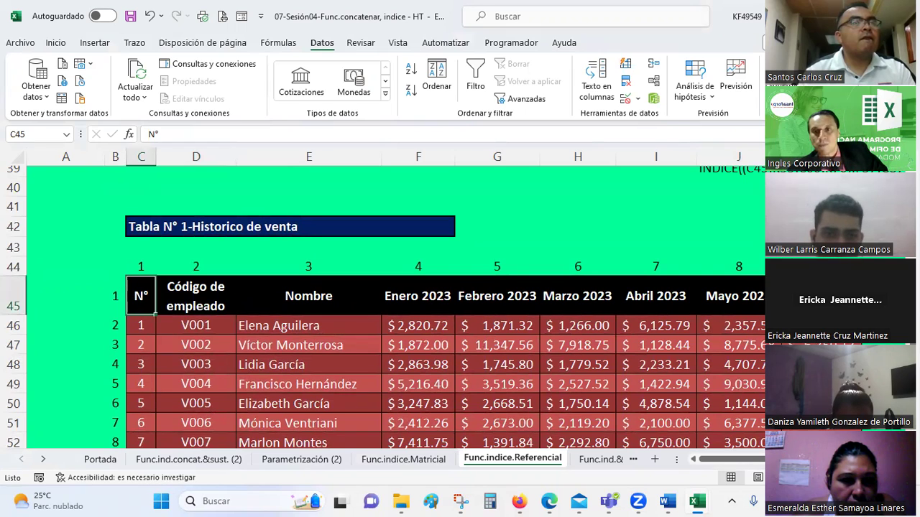
key(ctrl+Down)
key(ctrl+Right)
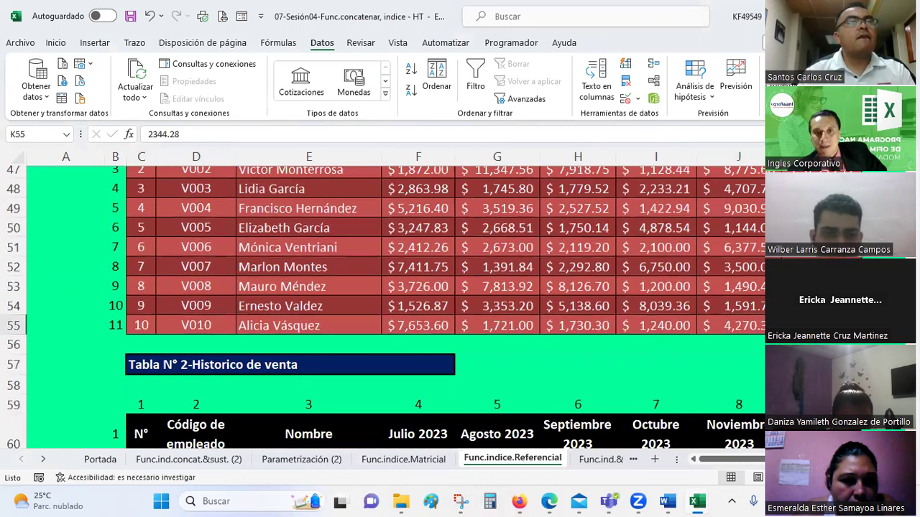
scroll(483, 326, up, 1)
scroll(483, 326, up, 1)
scroll(483, 325, up, 1)
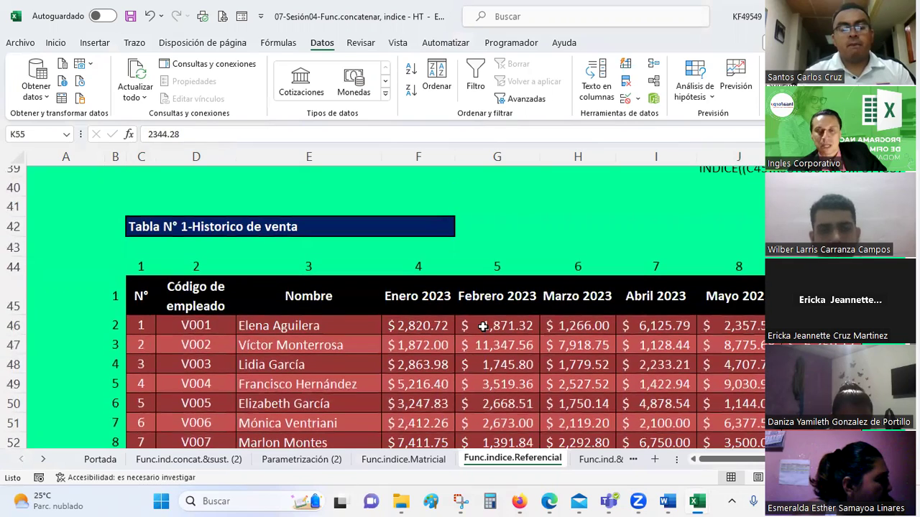
scroll(483, 326, down, 1)
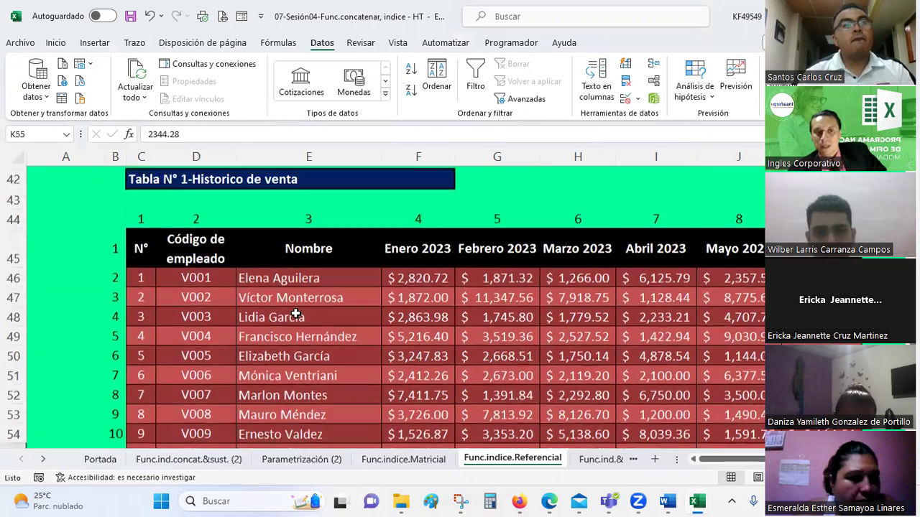
scroll(203, 355, down, 1)
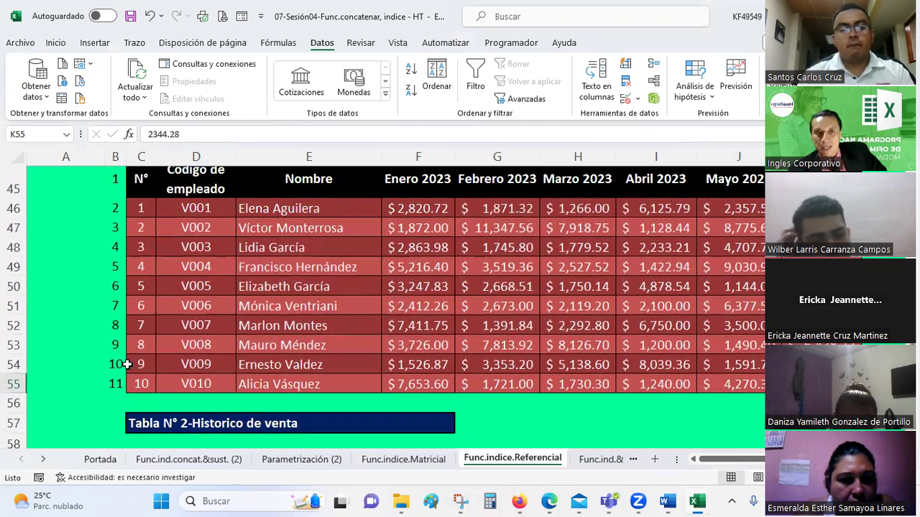
scroll(127, 366, down, 5)
scroll(137, 277, up, 1)
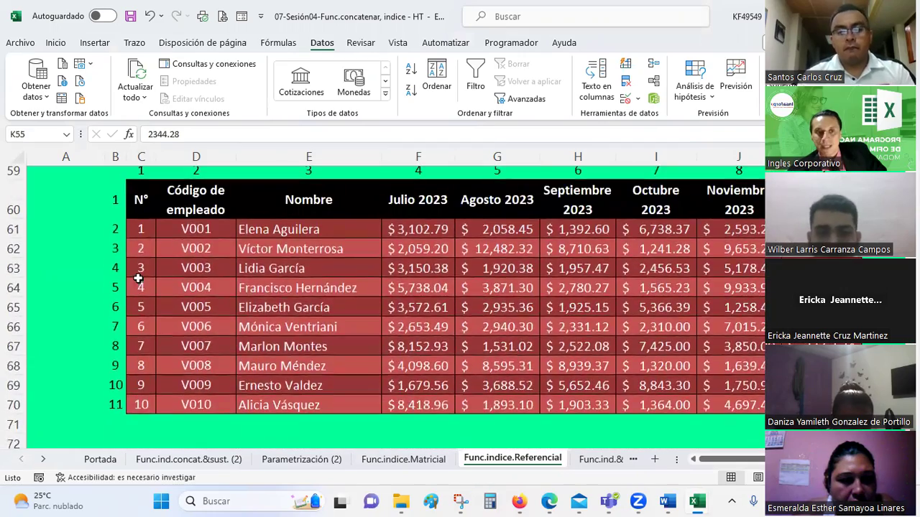
scroll(138, 277, up, 4)
scroll(140, 280, up, 1)
scroll(141, 279, up, 1)
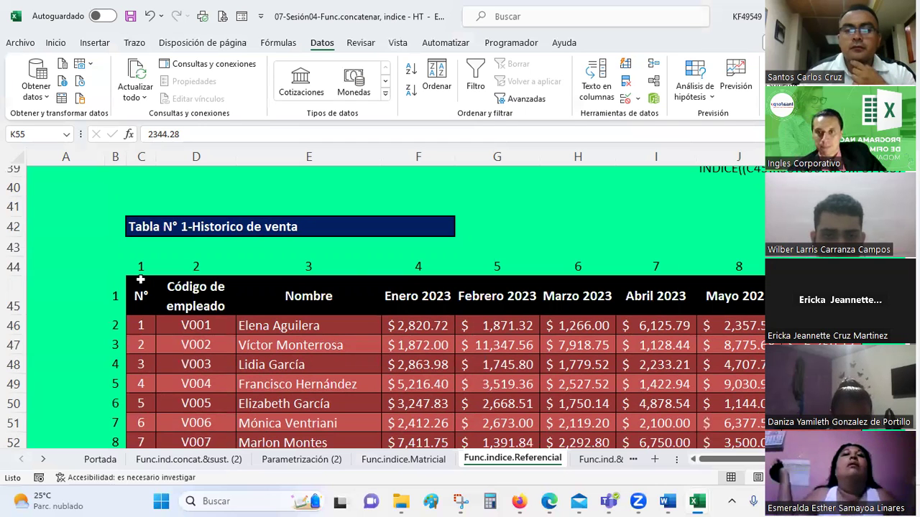
scroll(333, 206, up, 3)
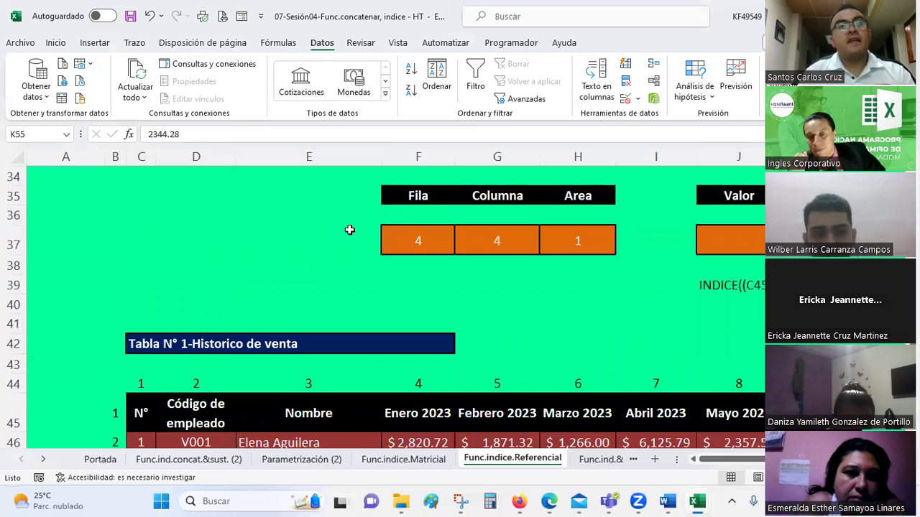
click(411, 234)
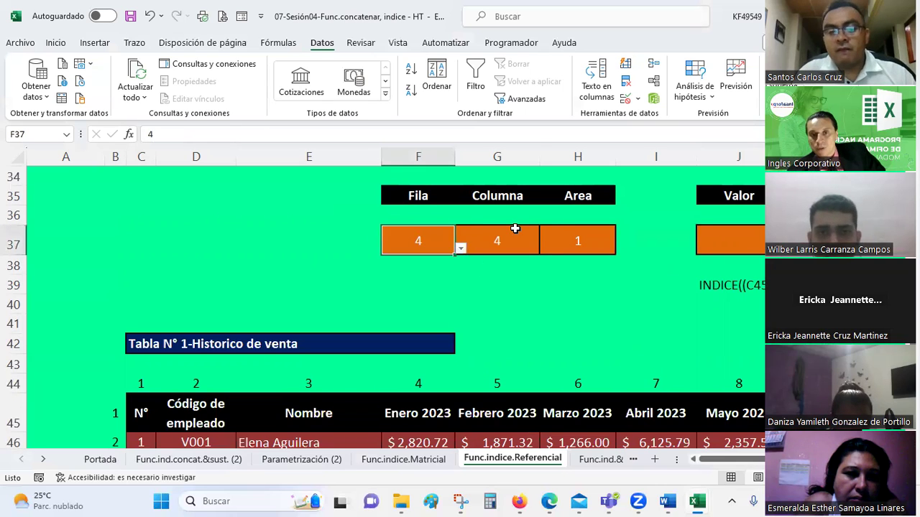
click(513, 234)
click(603, 238)
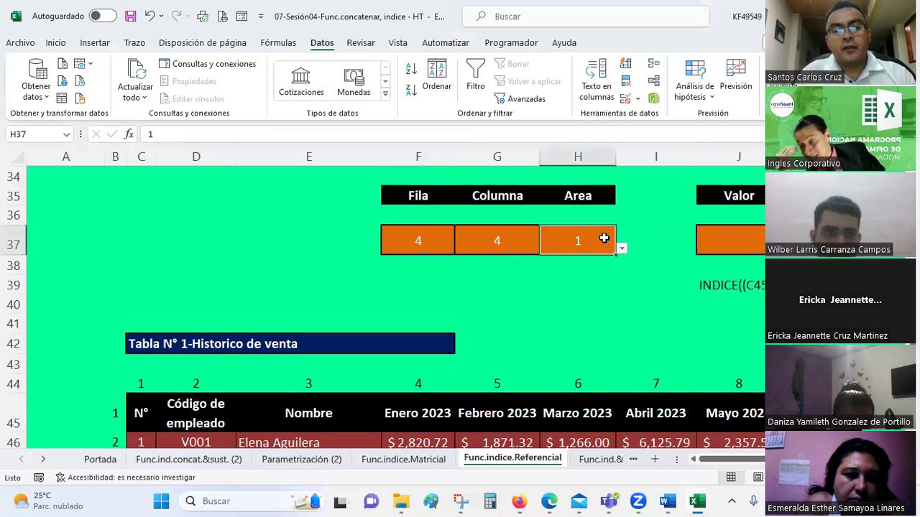
scroll(604, 238, down, 3)
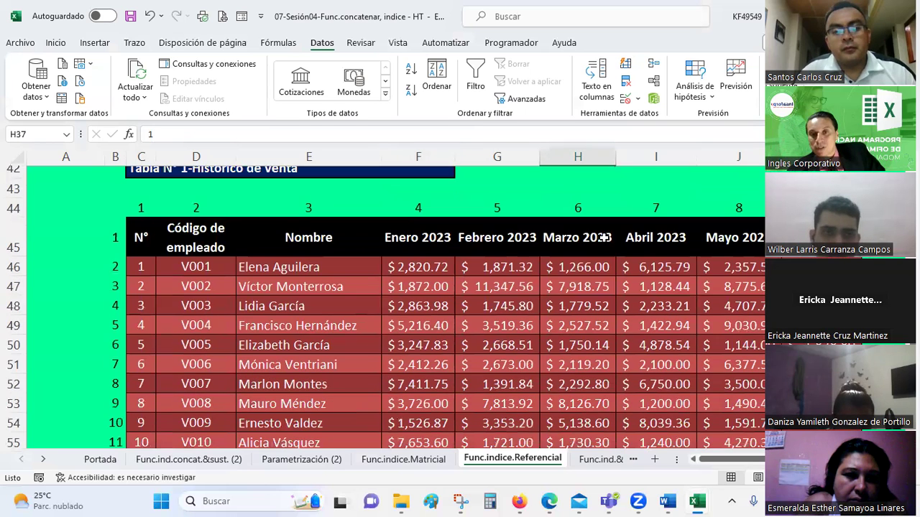
drag(132, 234, 747, 352)
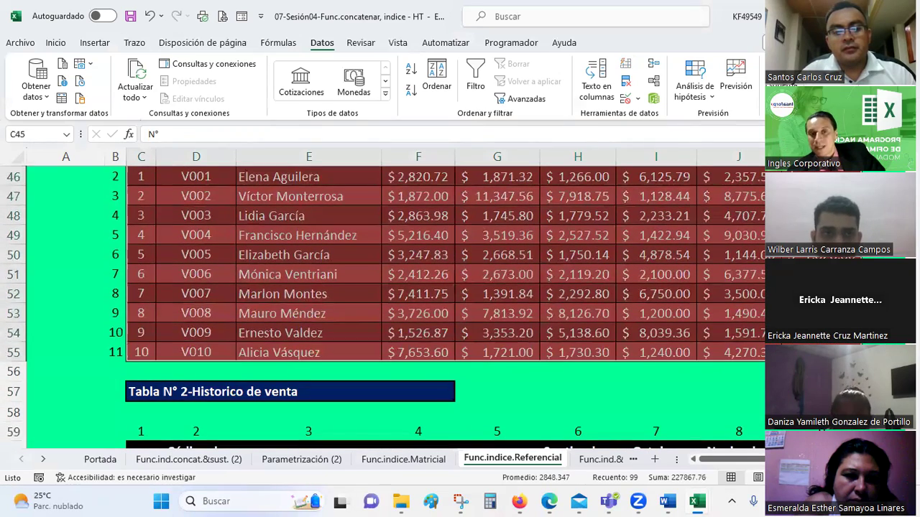
scroll(393, 314, down, 4)
scroll(222, 263, down, 1)
scroll(222, 263, up, 1)
drag(136, 230, 201, 233)
drag(239, 258, 755, 431)
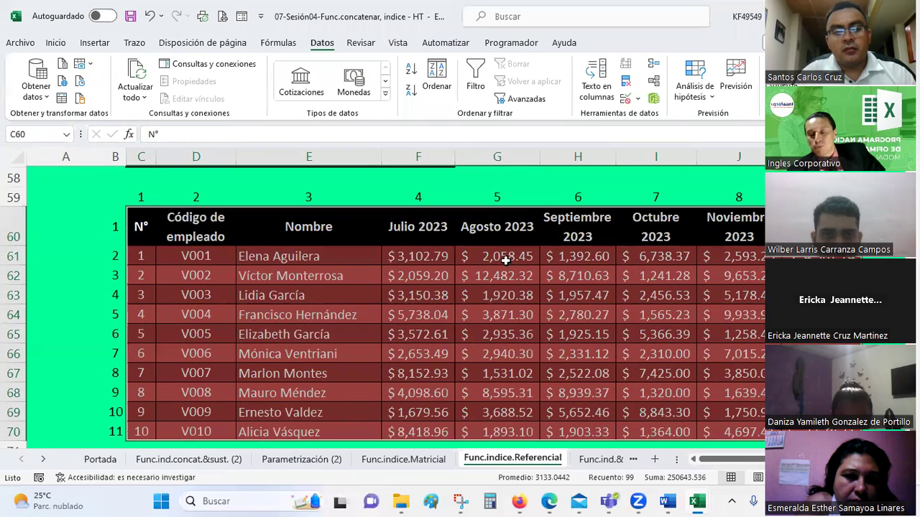
scroll(506, 262, up, 6)
scroll(506, 262, up, 4)
scroll(506, 263, down, 1)
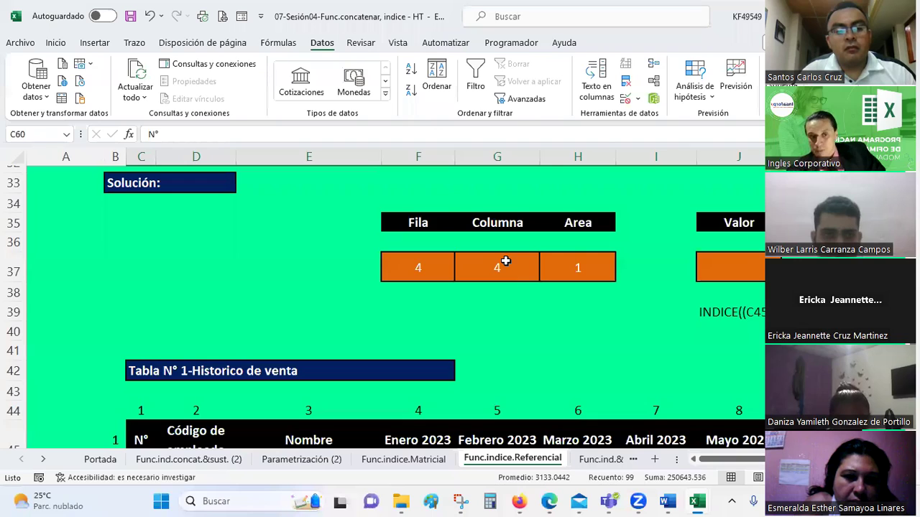
scroll(506, 262, down, 3)
drag(141, 265, 762, 411)
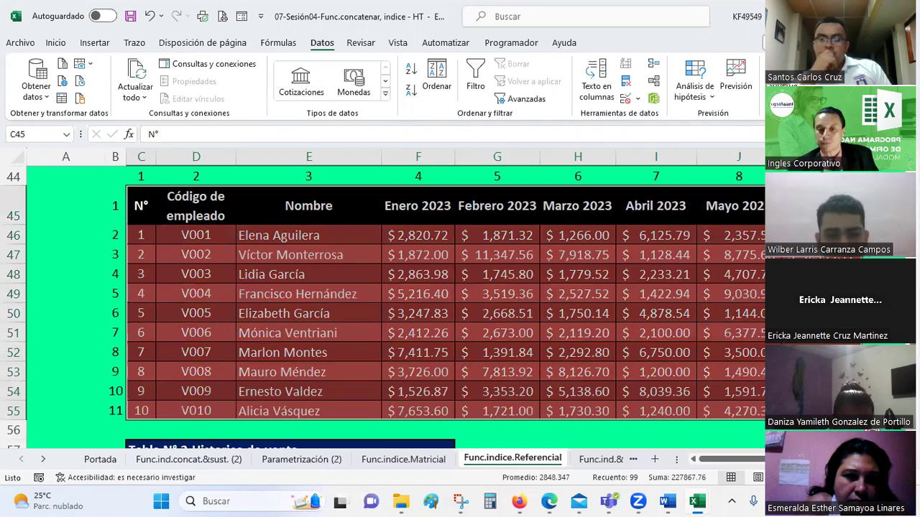
scroll(328, 345, down, 4)
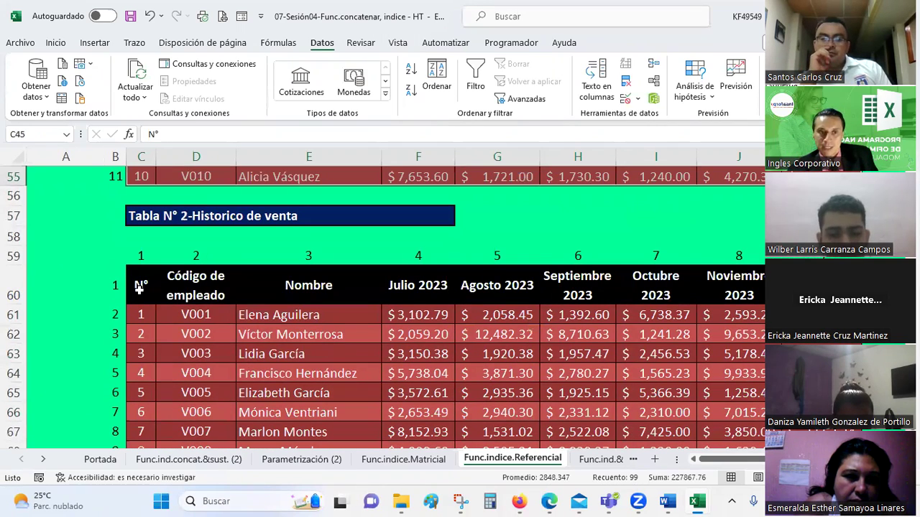
drag(138, 287, 754, 431)
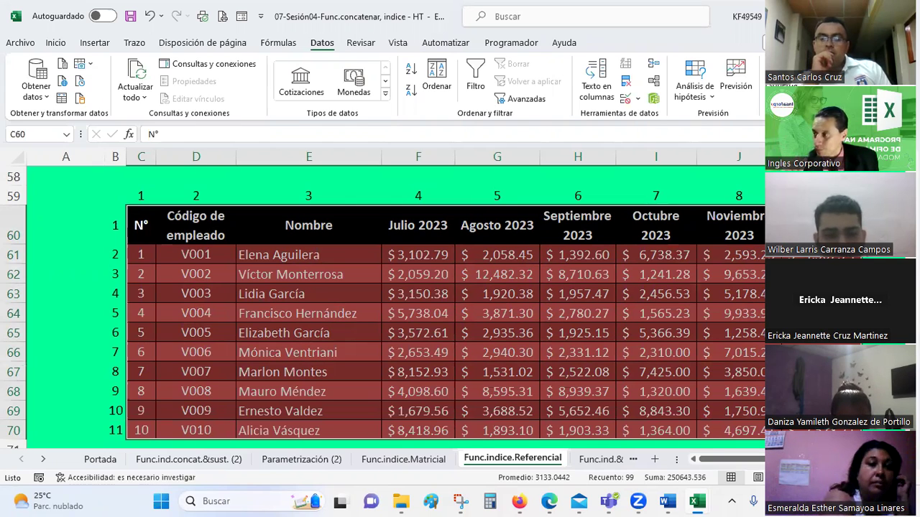
click(609, 350)
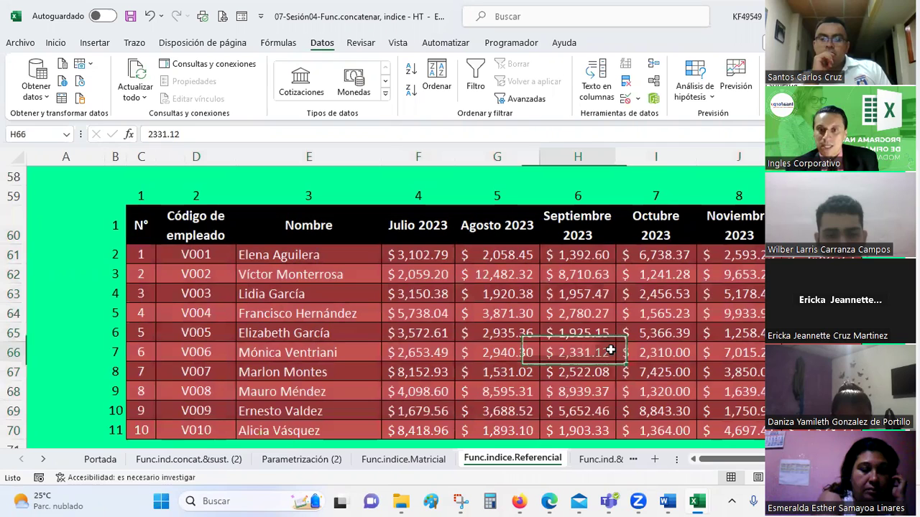
scroll(597, 311, up, 4)
scroll(597, 312, up, 3)
scroll(597, 311, up, 3)
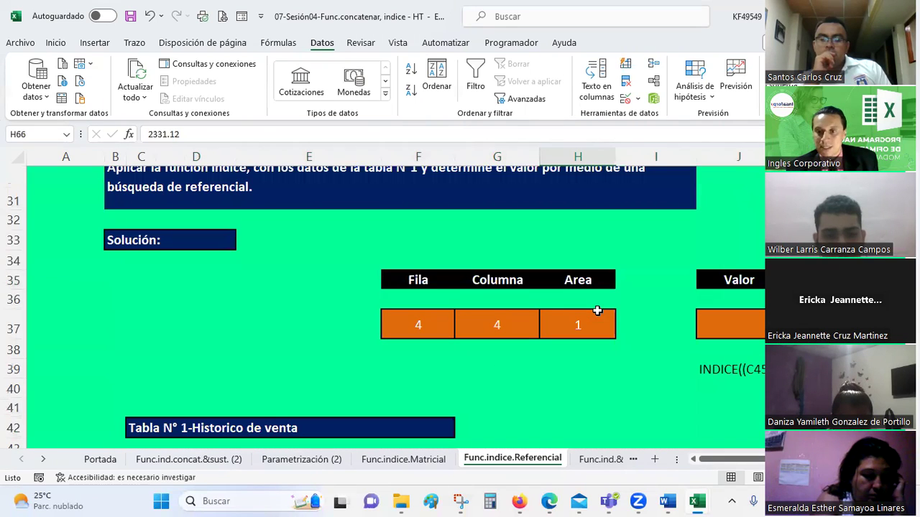
click(762, 325)
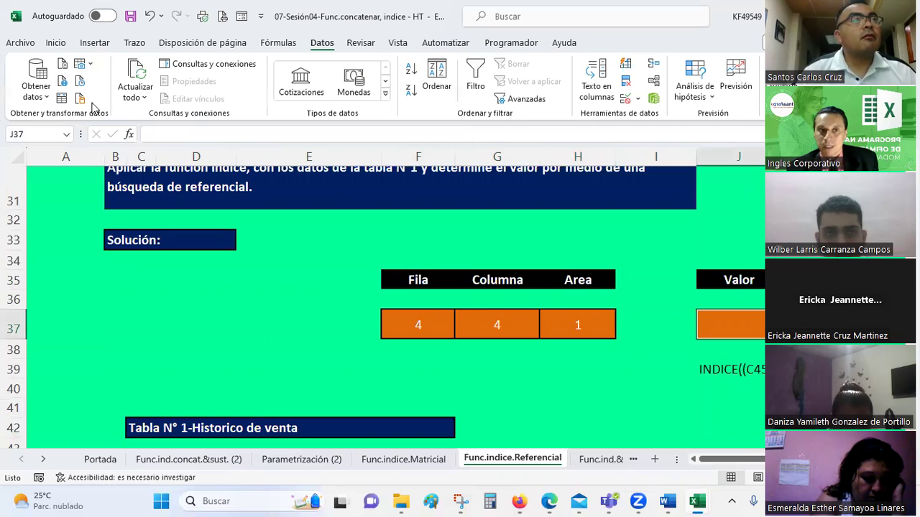
Insert INDICE in J37 using the ref;núm_fila;núm_columna;núm_área form
click(129, 135)
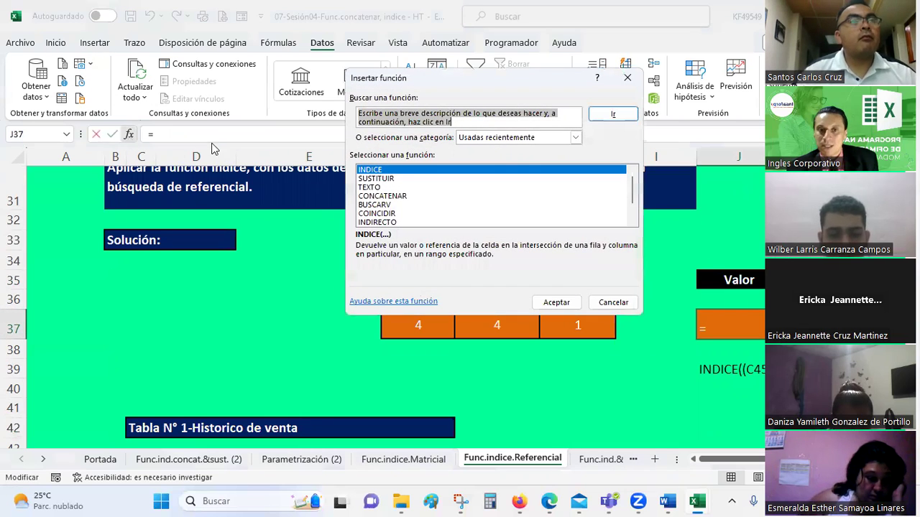
double_click(372, 170)
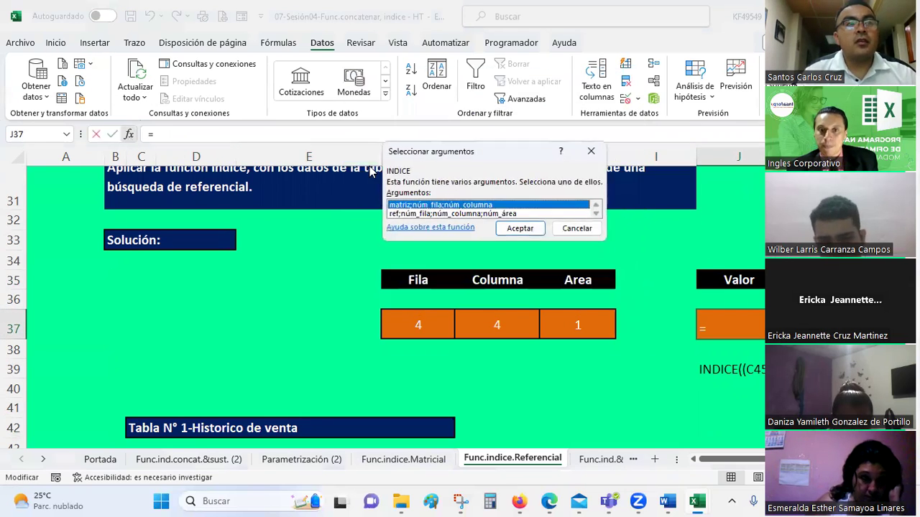
double_click(403, 213)
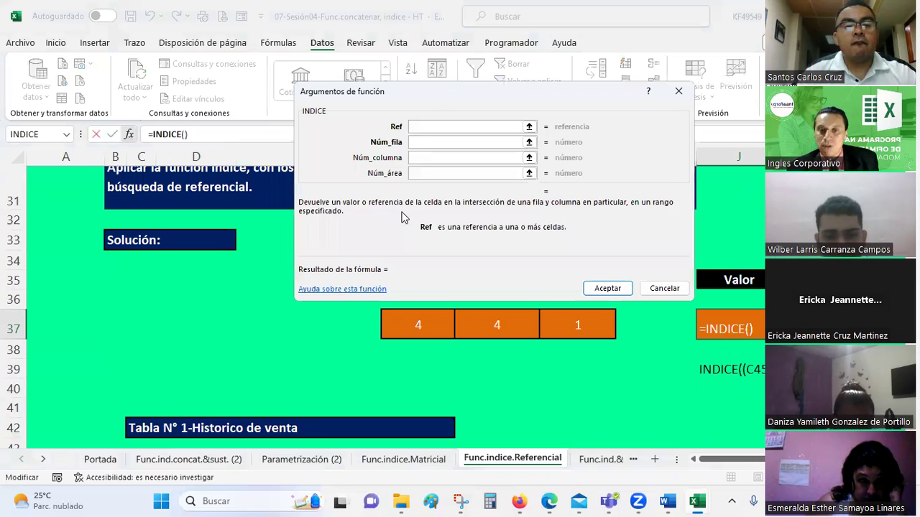
click(421, 126)
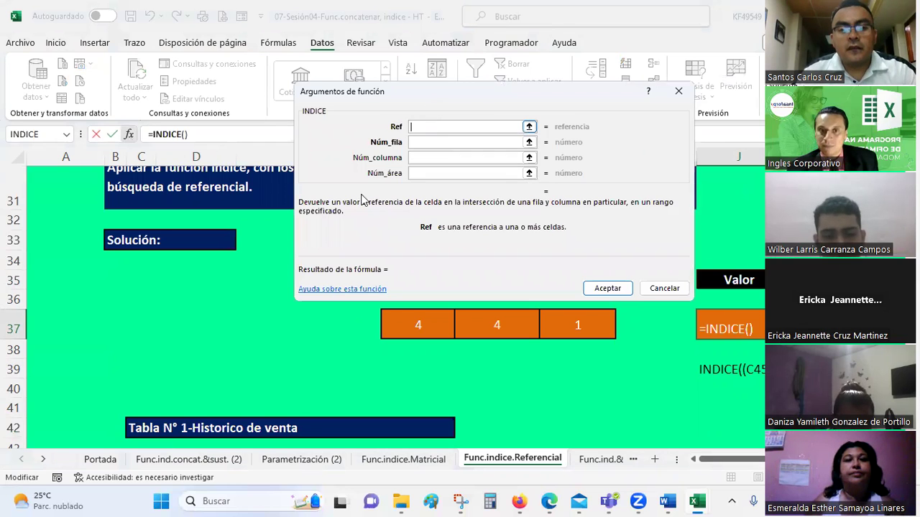
Enter the first sales table C45:K55 in the Ref argument, wrapped in parentheses
scroll(187, 255, down, 2)
scroll(163, 333, down, 1)
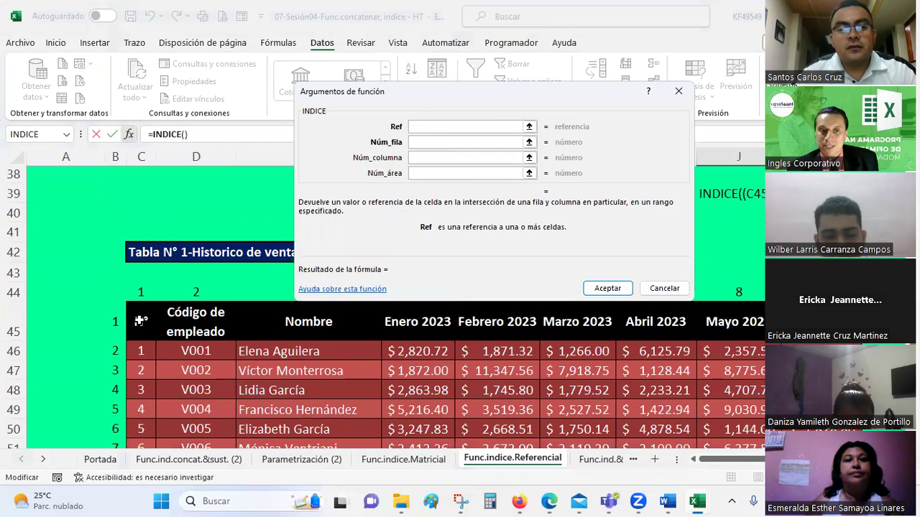
drag(140, 321, 805, 431)
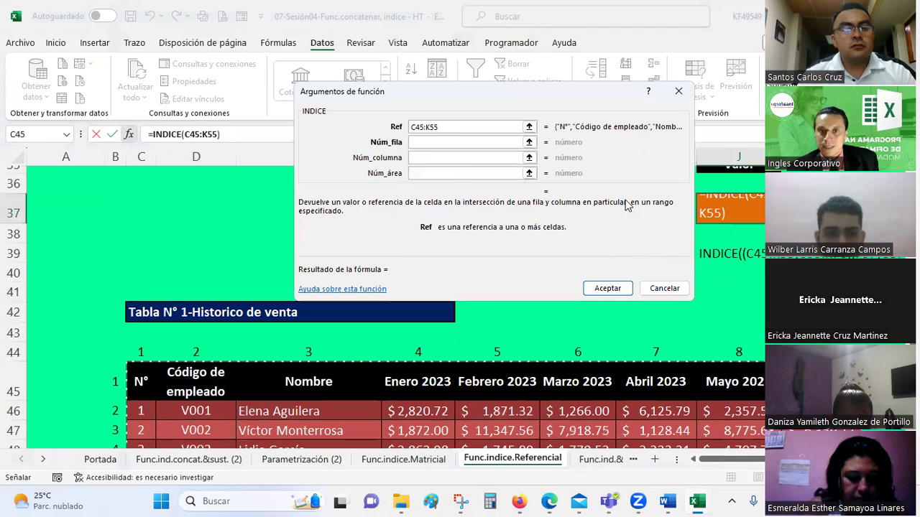
text())
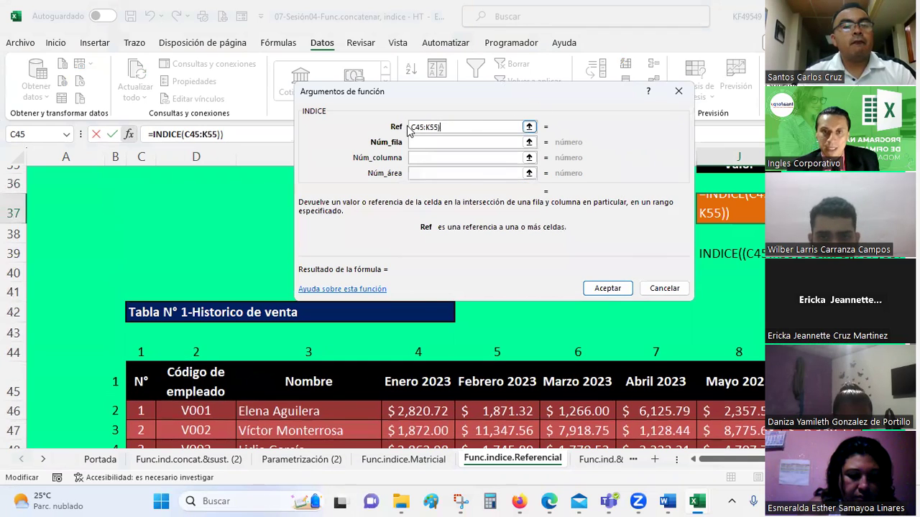
click(467, 142)
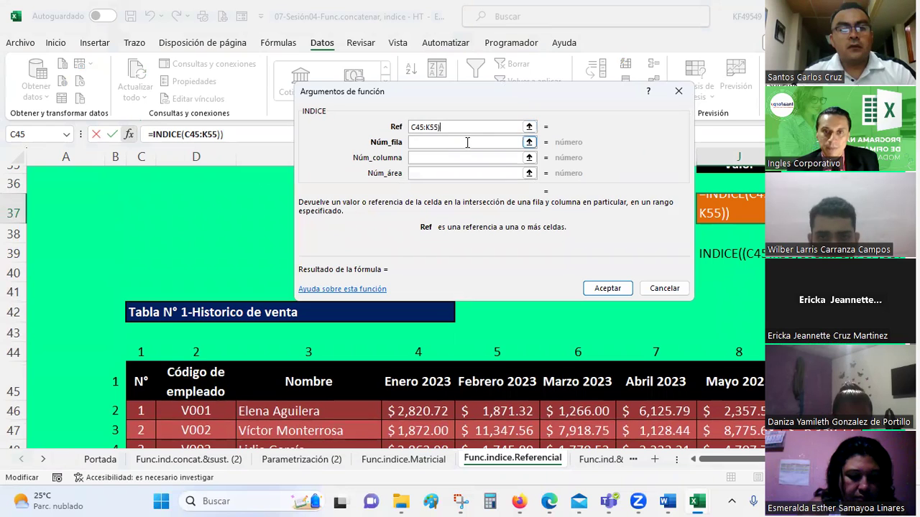
text(()
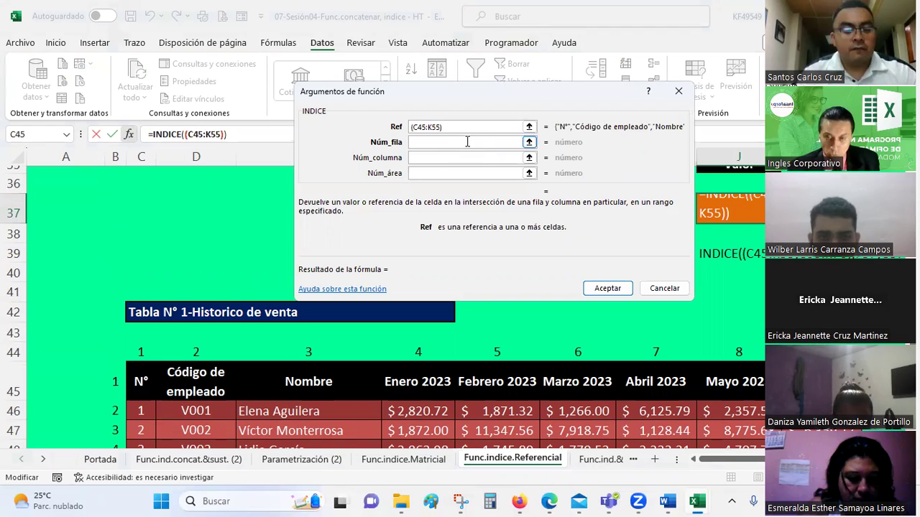
text(;()
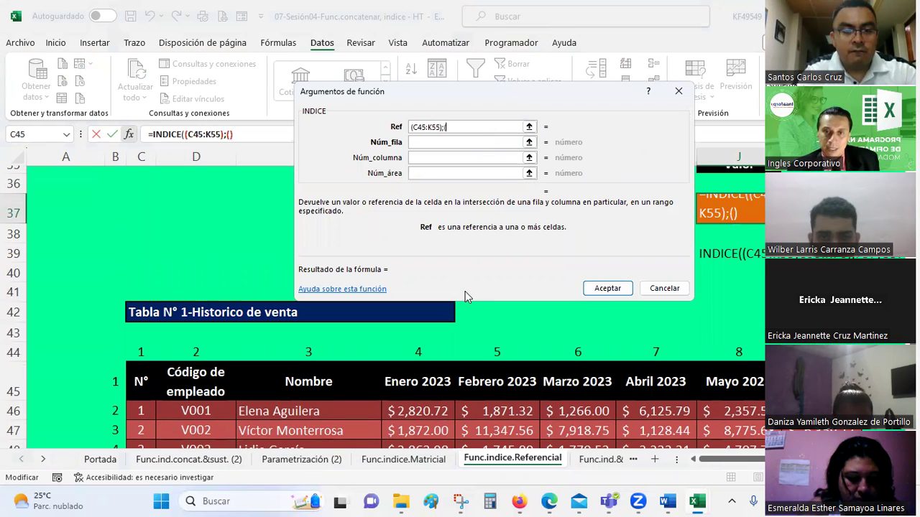
Add the second sales table C60:K70 as another area, giving (C45:K55);(C60:K70)
scroll(465, 291, down, 1)
scroll(465, 291, down, 1)
scroll(465, 291, down, 3)
mouse_move(140, 343)
mouse_down()
mouse_move(647, 437)
mouse_move(787, 413)
mouse_up()
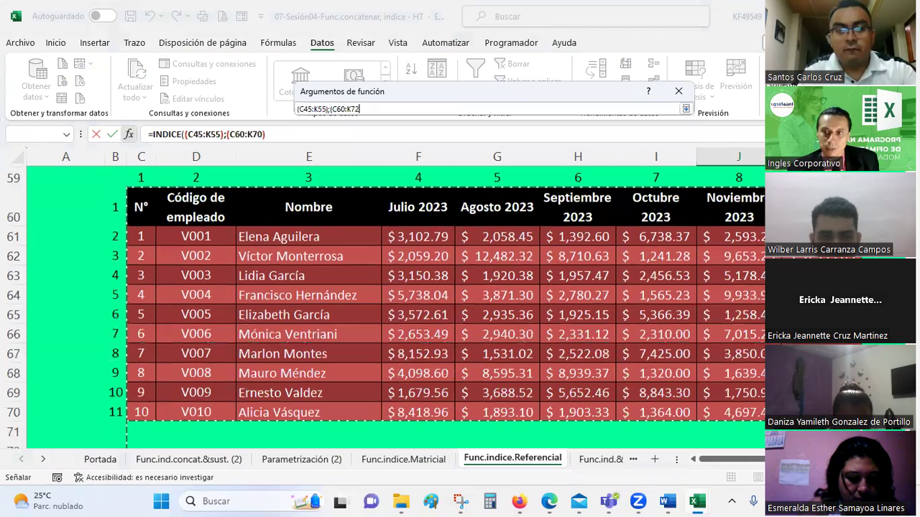
text())
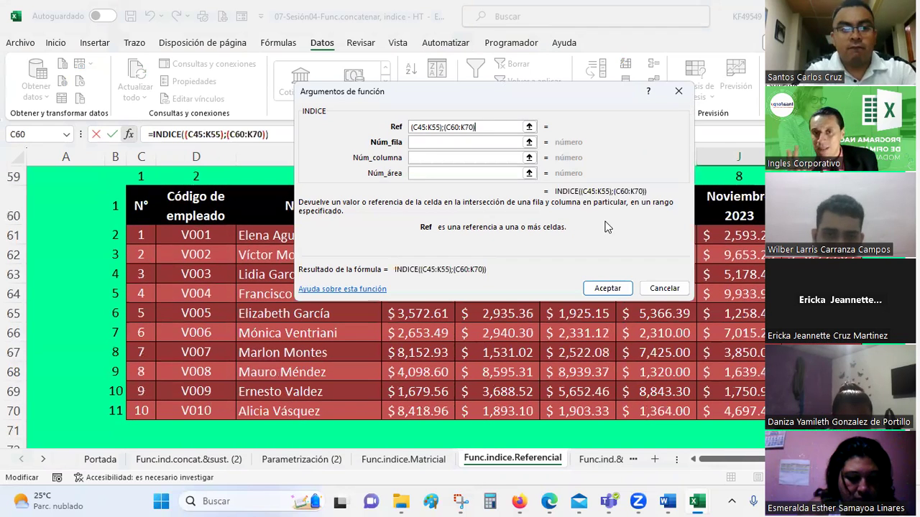
click(468, 142)
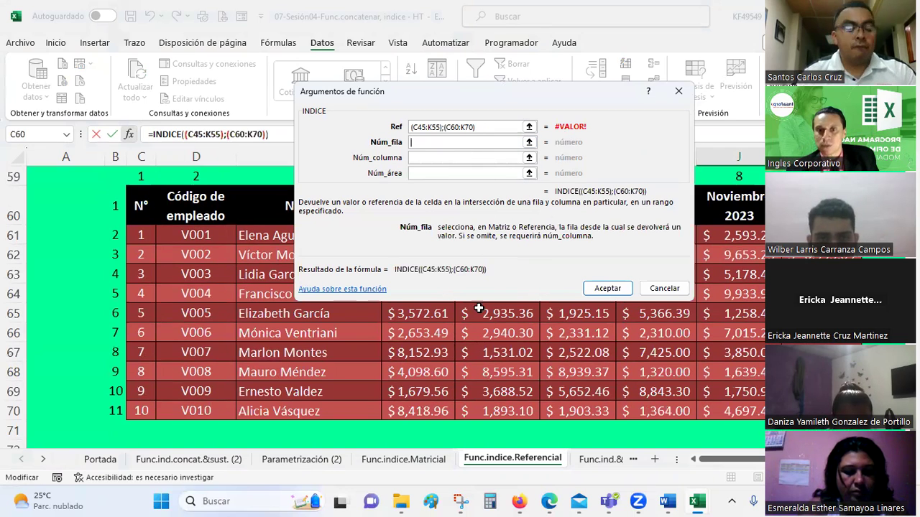
scroll(482, 309, up, 4)
scroll(481, 309, up, 3)
scroll(482, 309, up, 3)
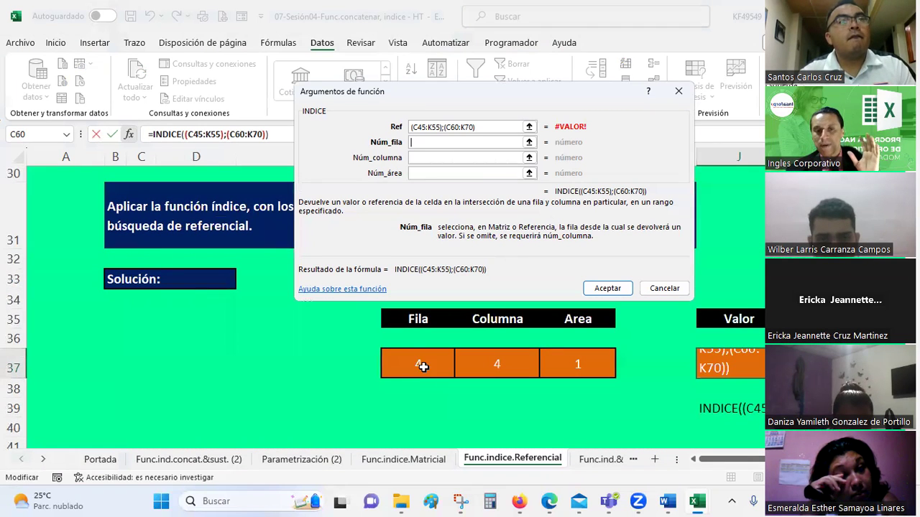
Point Núm_fila, Núm_columna and Núm_área to F37, G37 and H37
click(423, 365)
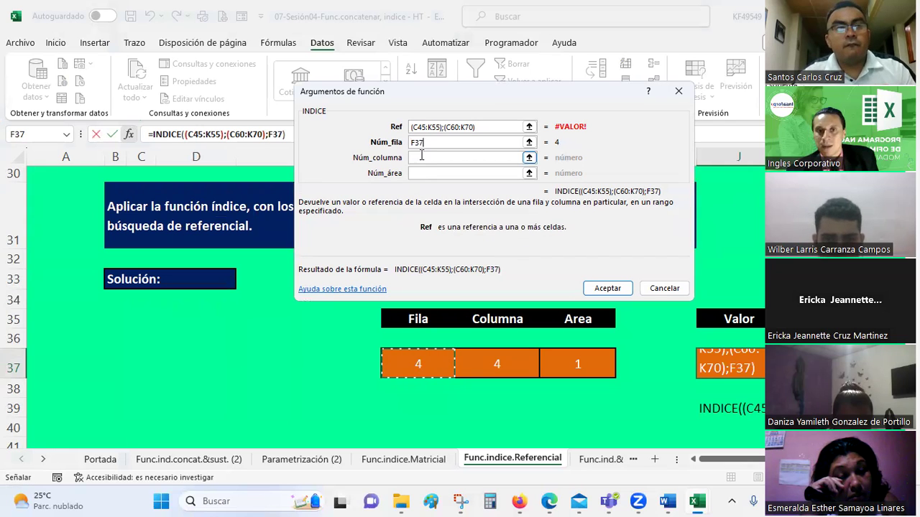
click(420, 158)
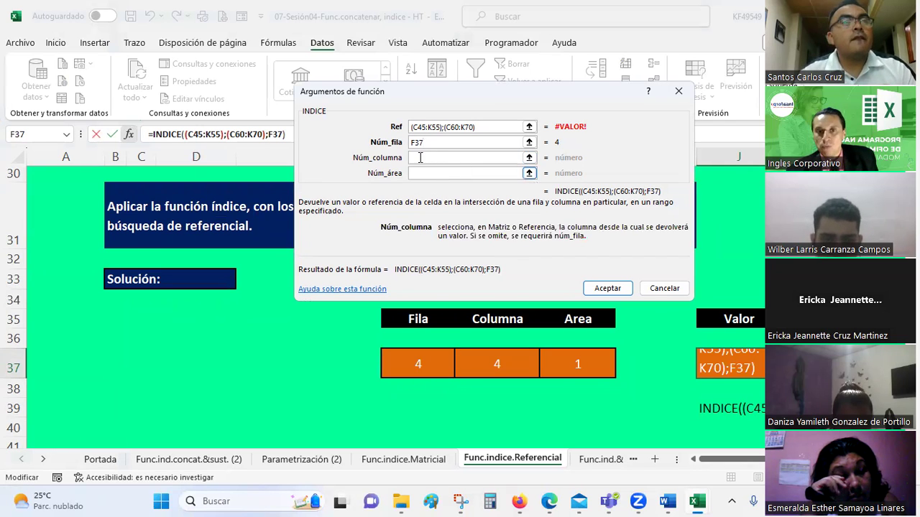
click(505, 363)
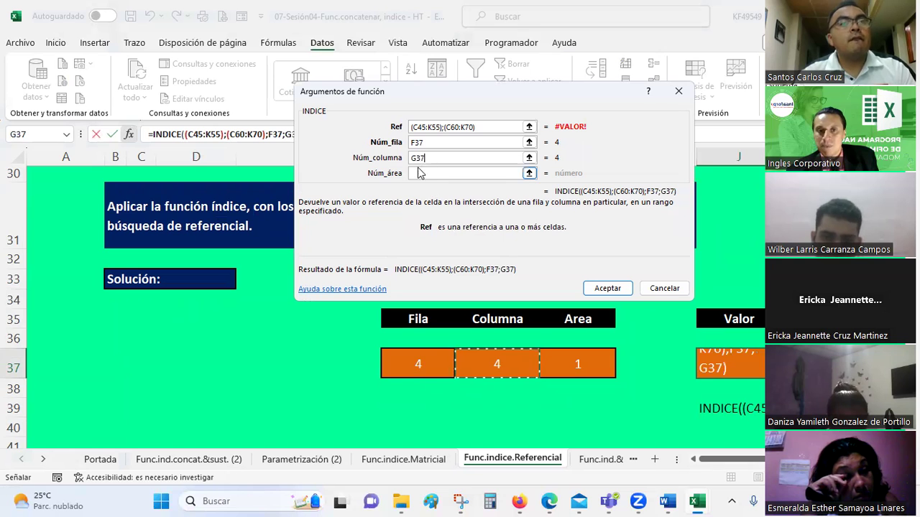
click(422, 173)
click(586, 357)
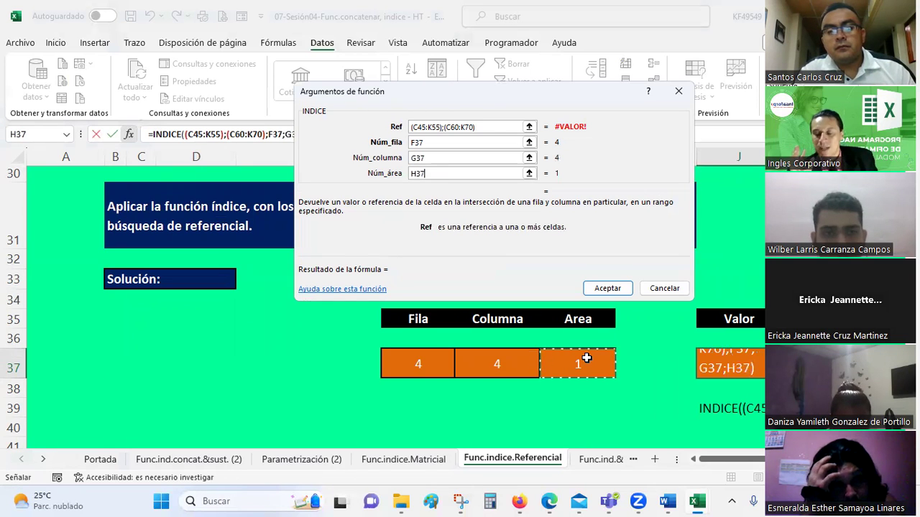
Review the three arguments and accept, which raises a too-many-arguments error
click(456, 143)
click(449, 158)
click(443, 173)
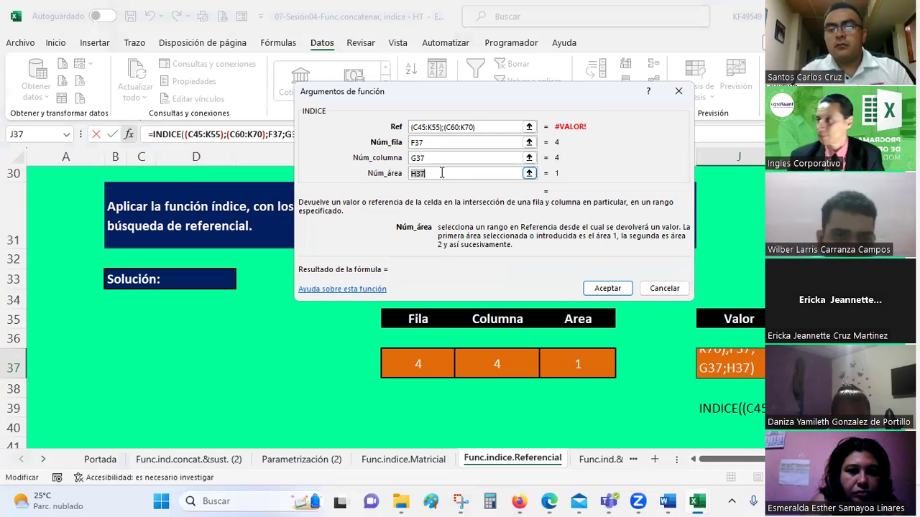
click(598, 288)
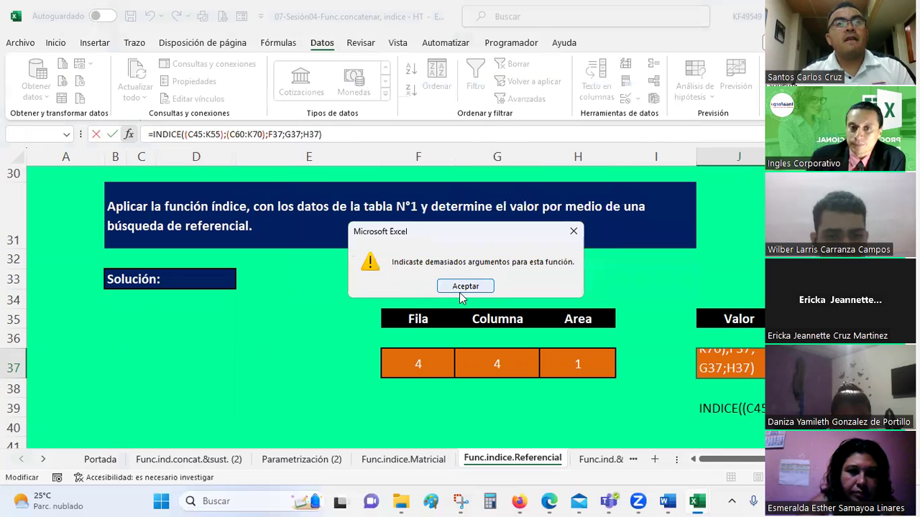
Dismiss the error and delete the extra parenthesis so the reference reads (C45:K55;C60:K70)
click(461, 287)
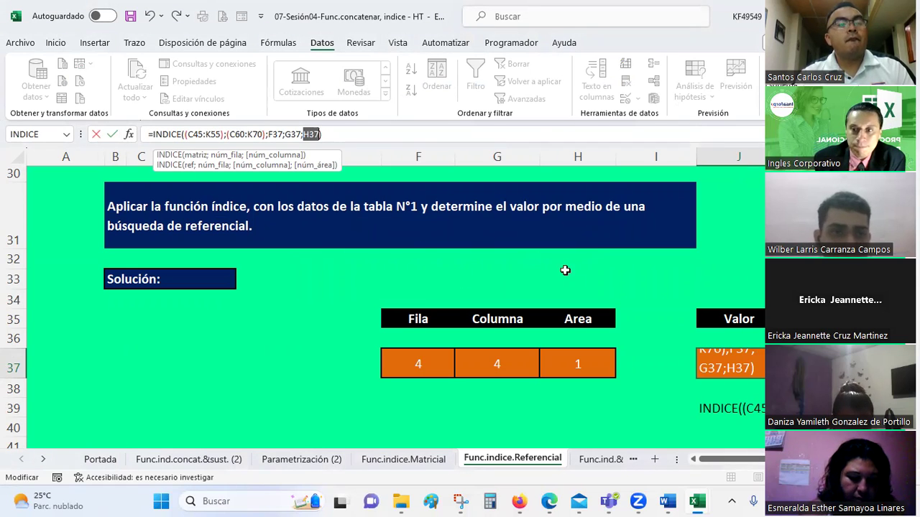
drag(738, 463, 755, 459)
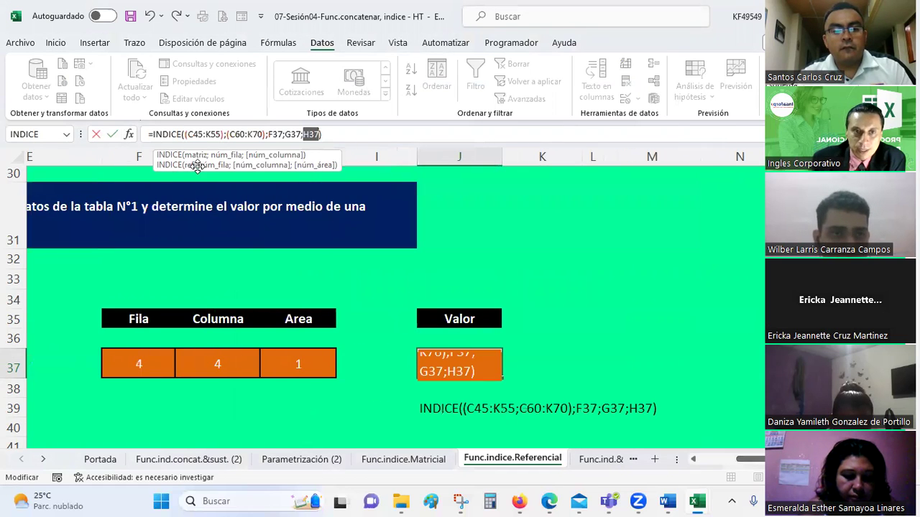
click(220, 133)
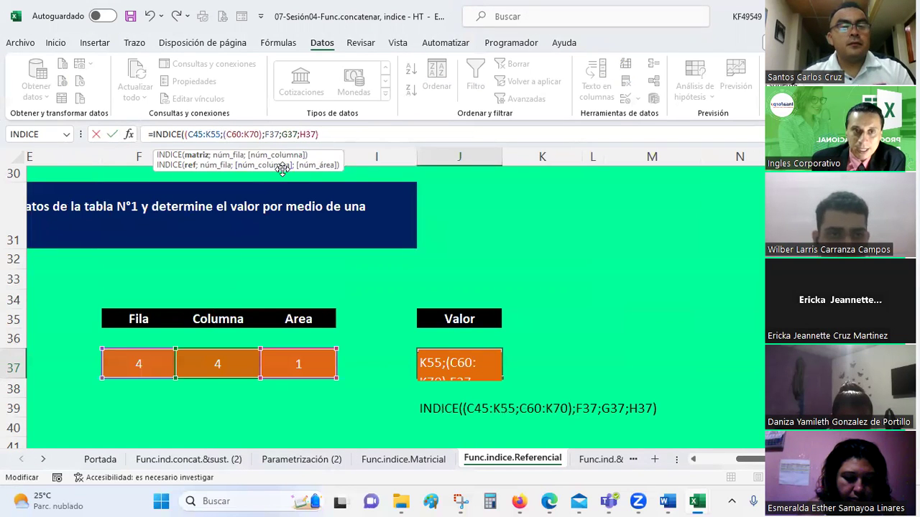
key(Delete)
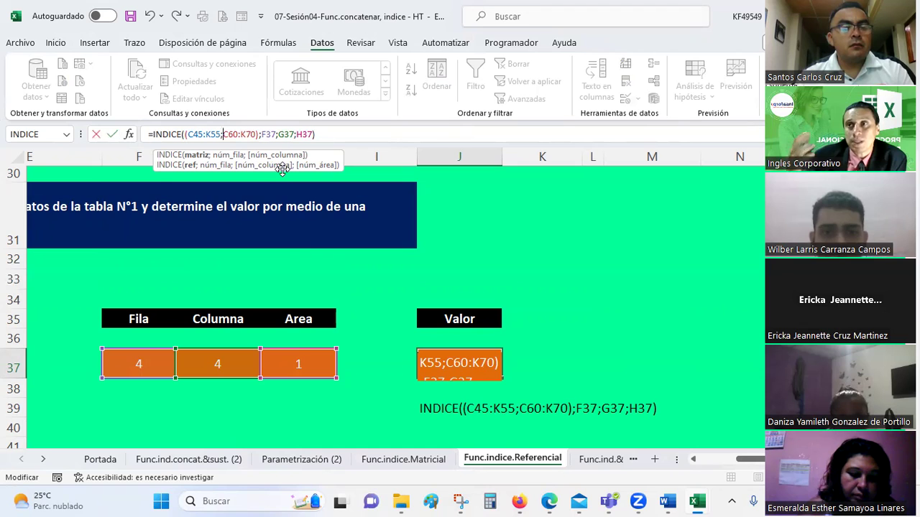
click(129, 134)
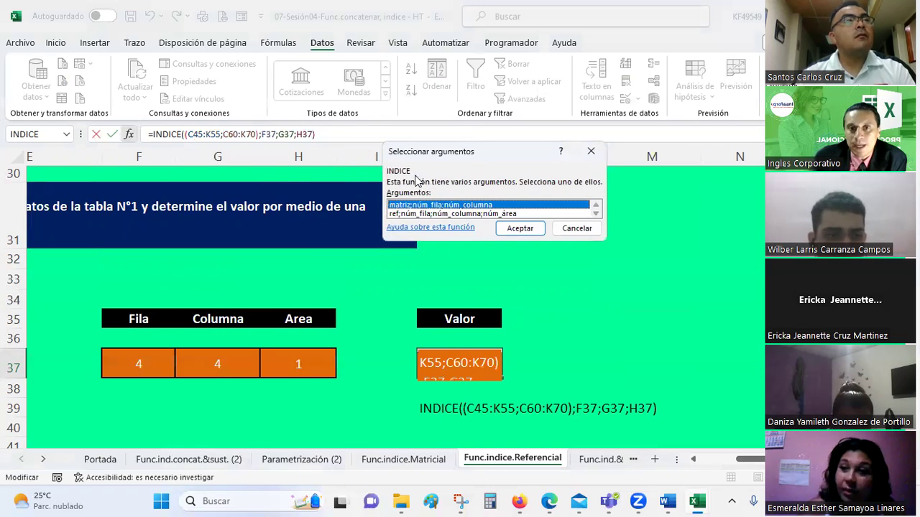
Choose the reference form and accept, so J37 returns 2863.98 for Fila 4, Columna 4, Area 1
click(448, 213)
click(520, 227)
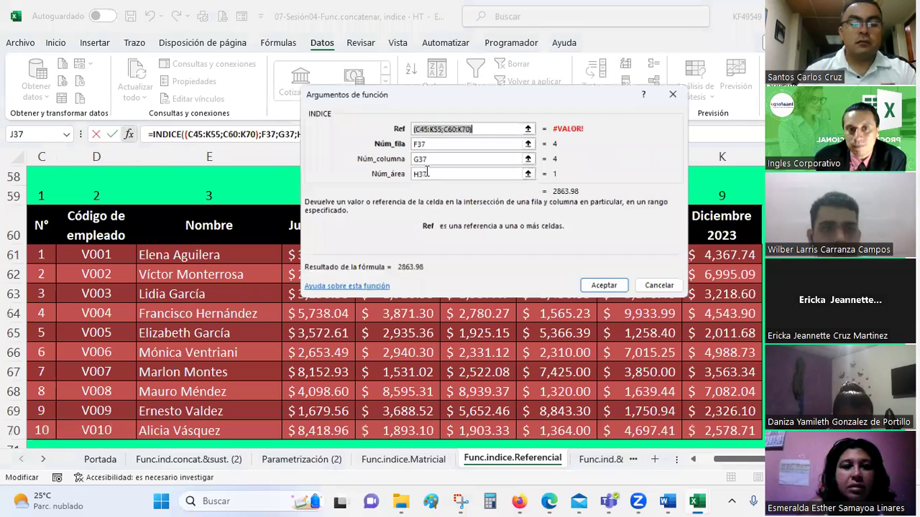
click(442, 129)
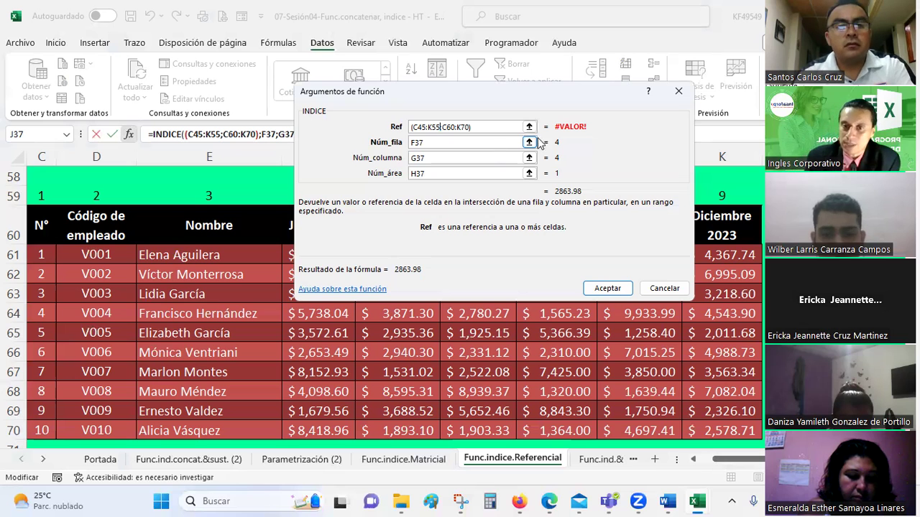
click(607, 289)
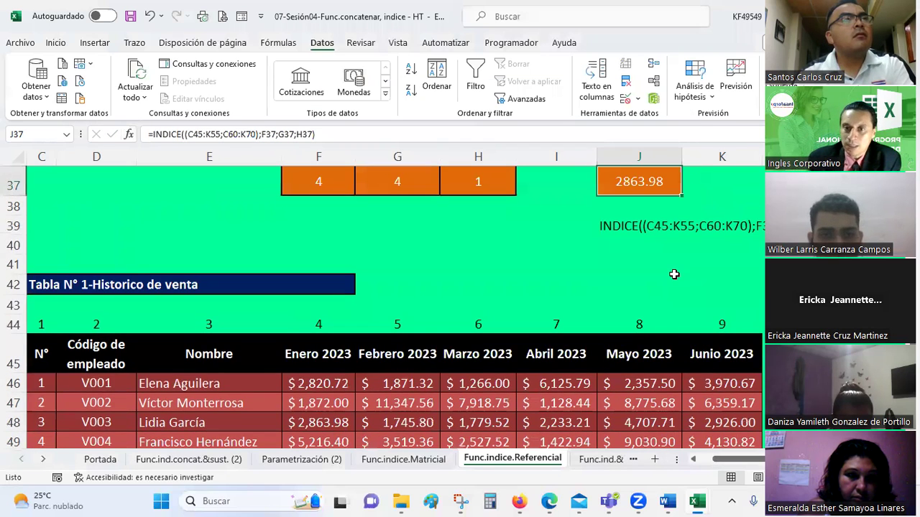
scroll(674, 274, up, 1)
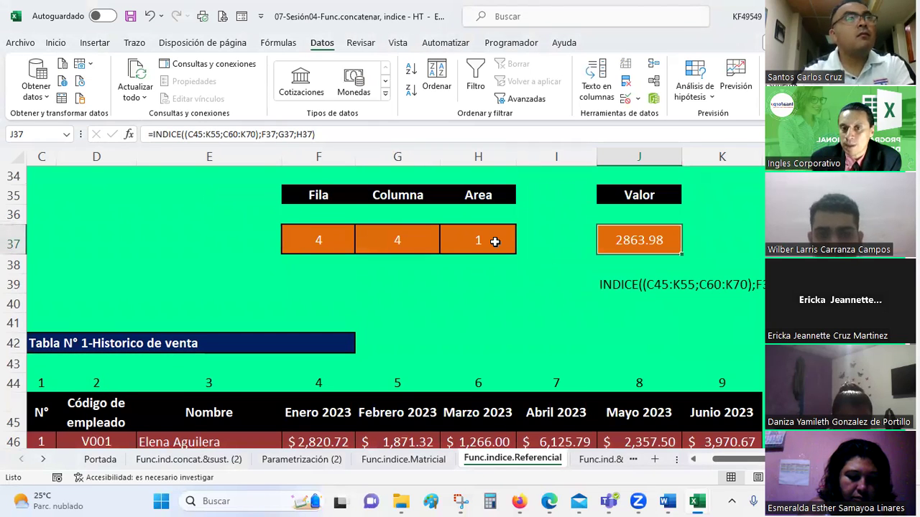
click(491, 243)
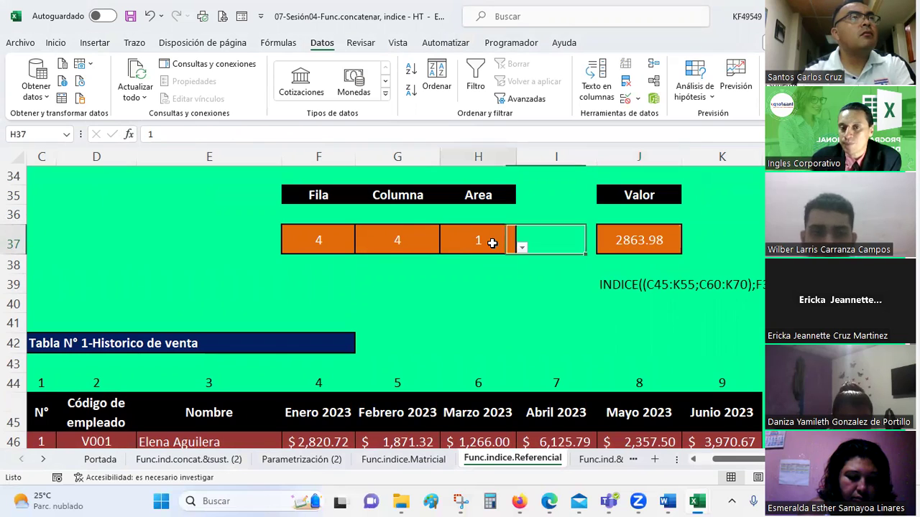
scroll(503, 324, down, 2)
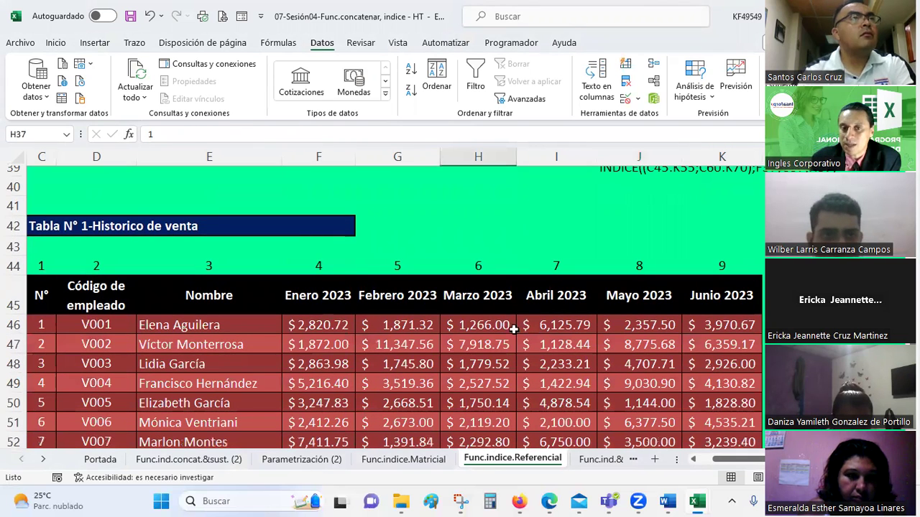
scroll(453, 334, up, 2)
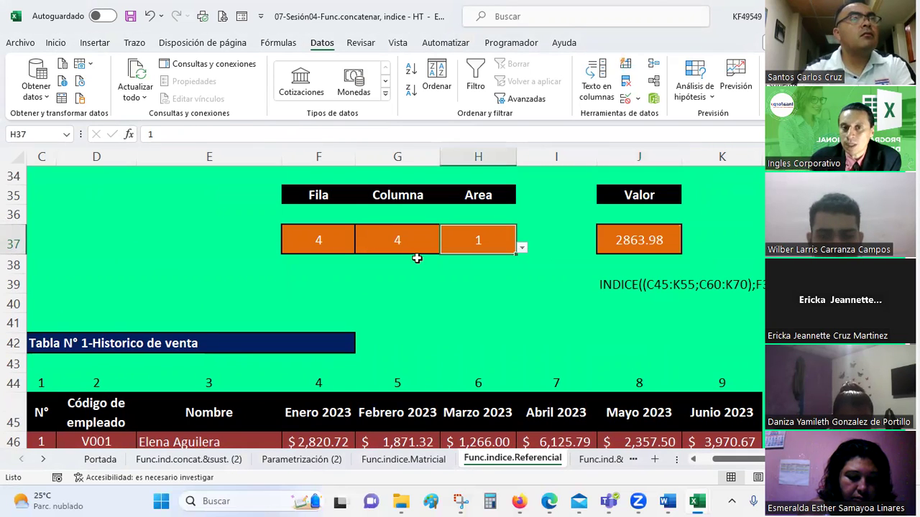
click(319, 384)
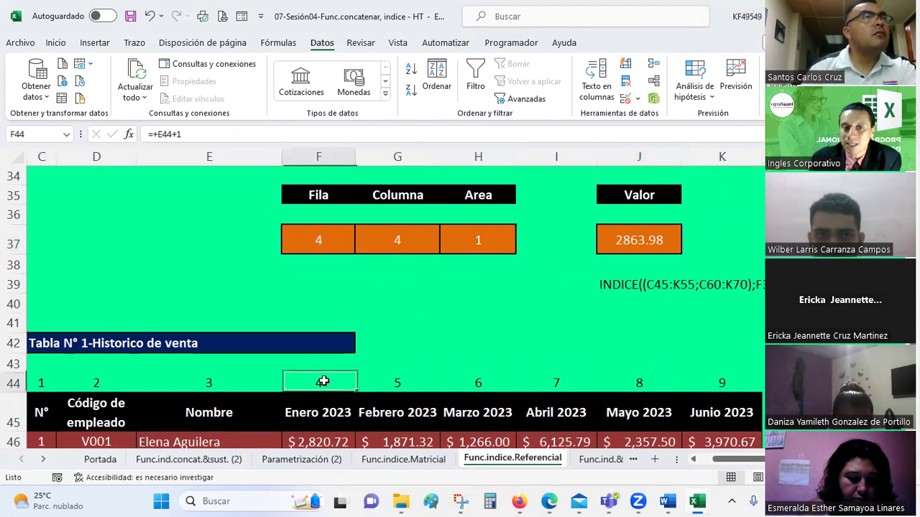
scroll(309, 321, down, 2)
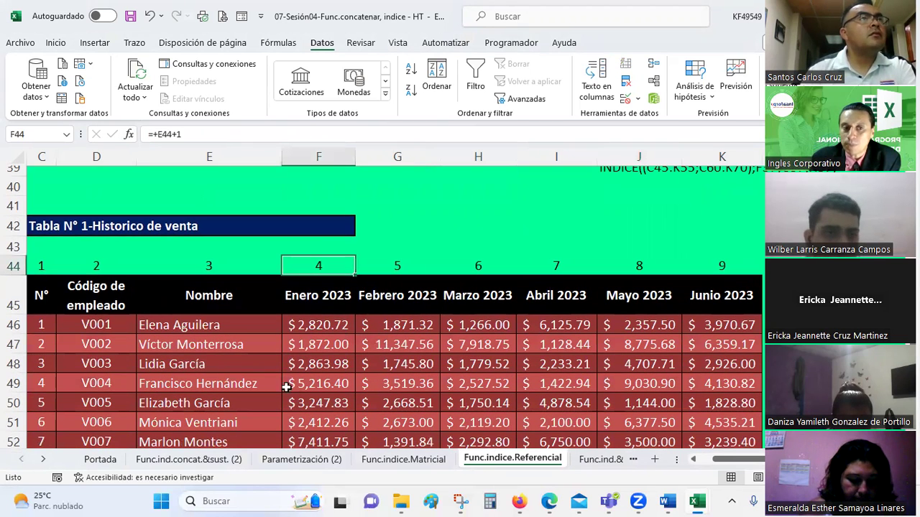
drag(724, 460, 701, 460)
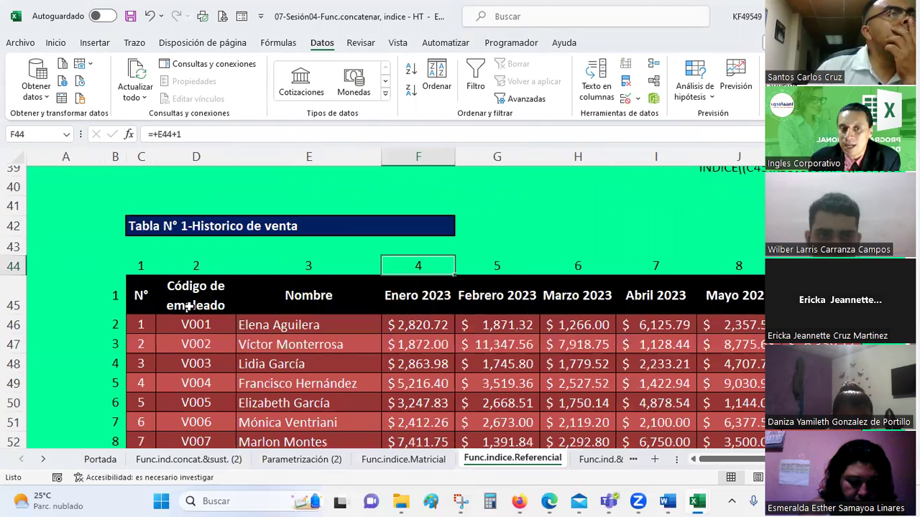
scroll(180, 317, down, 1)
click(440, 305)
scroll(554, 358, up, 4)
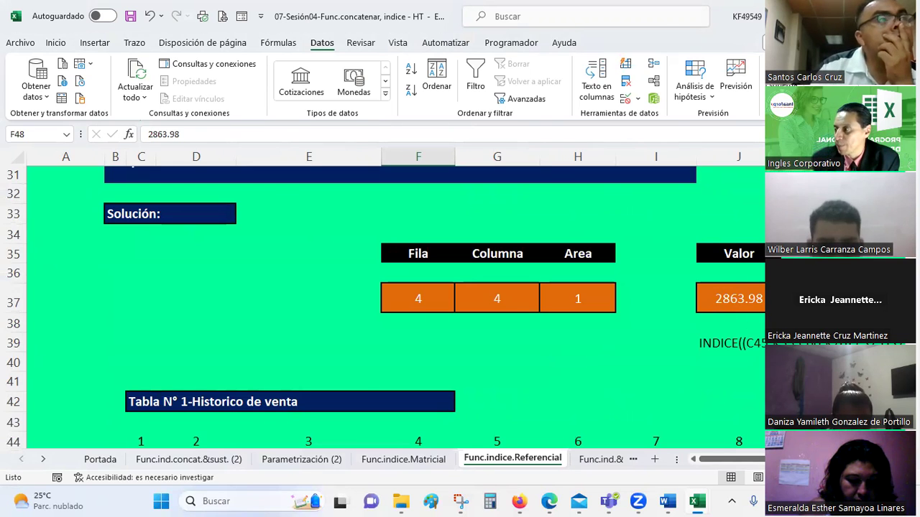
Change the Area in H37 to 2 from its dropdown list
click(609, 295)
click(622, 307)
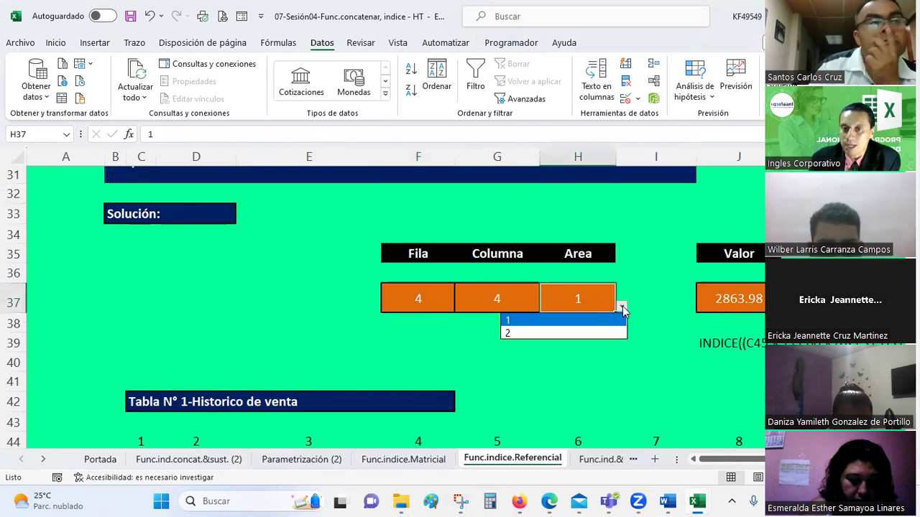
click(561, 336)
scroll(561, 335, down, 4)
scroll(560, 336, down, 1)
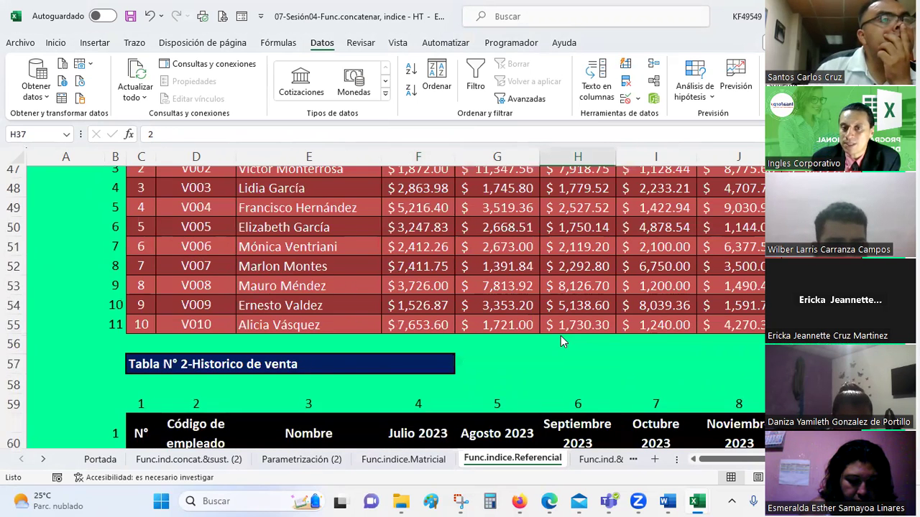
scroll(560, 335, down, 3)
scroll(548, 351, up, 5)
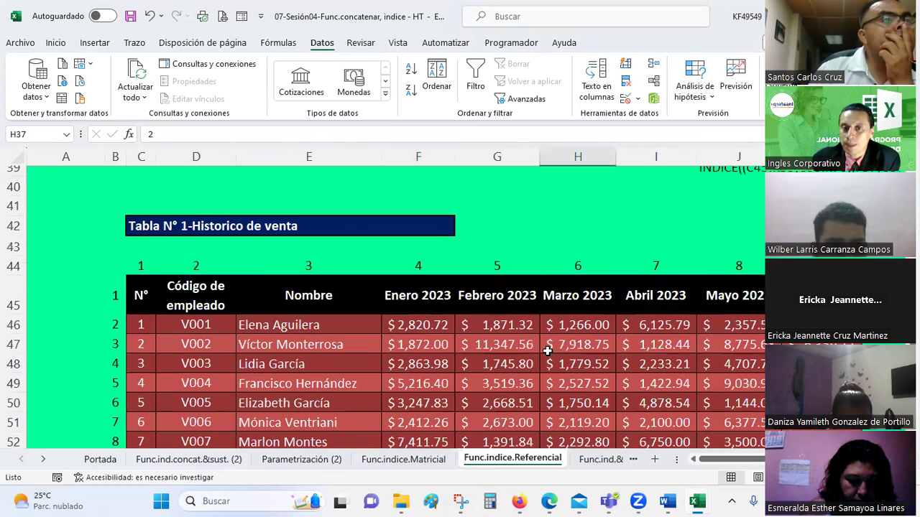
scroll(547, 351, up, 1)
scroll(548, 350, up, 1)
scroll(547, 351, down, 6)
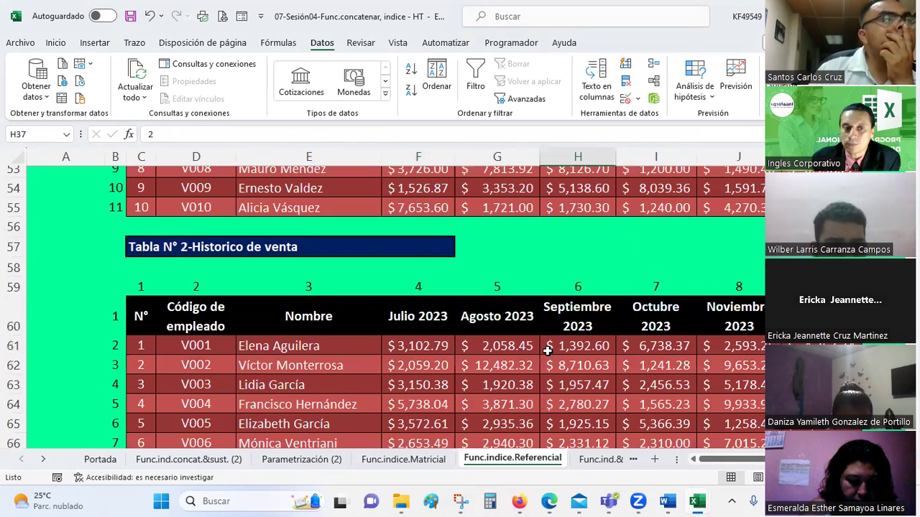
scroll(547, 351, down, 1)
Check that F63 in Tabla N° 2 holds 3150.378, then return to J37
click(408, 330)
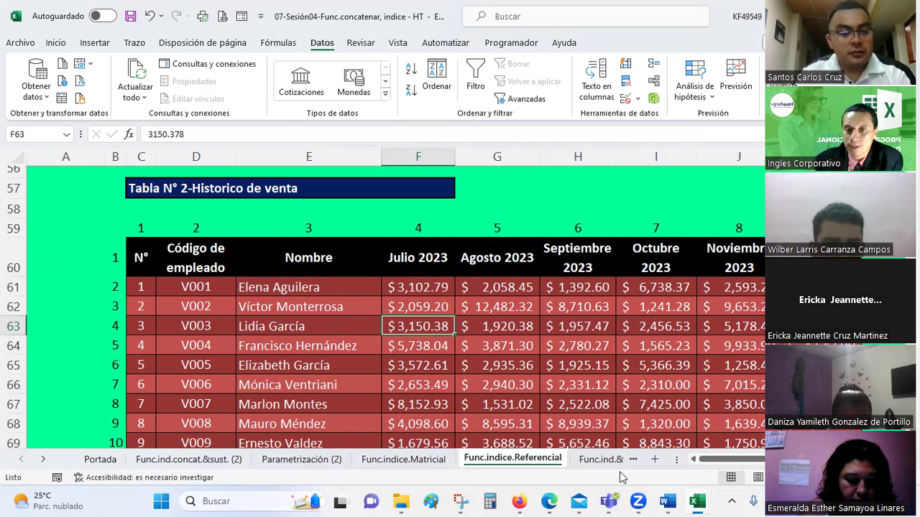
click(600, 460)
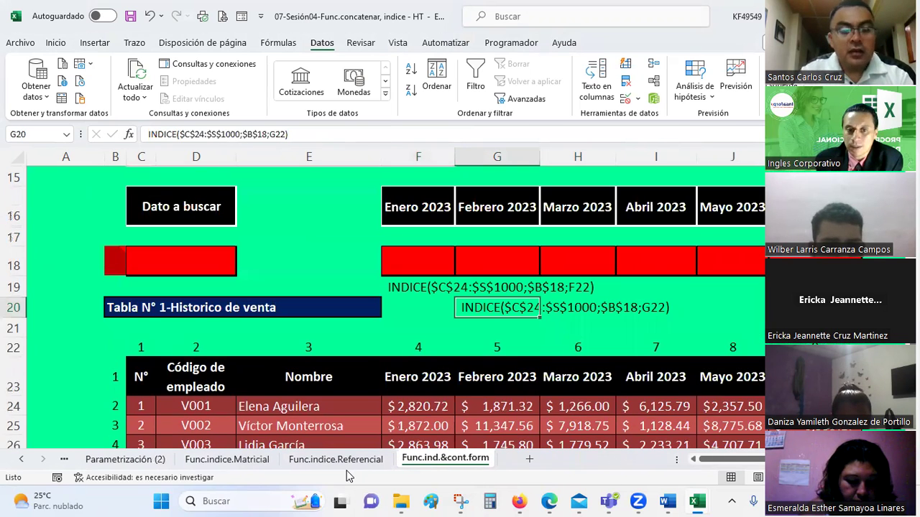
click(345, 467)
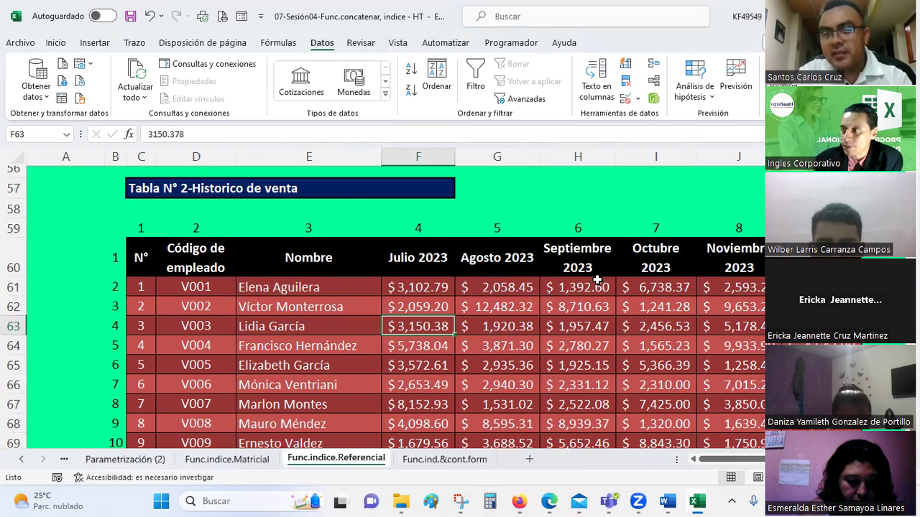
scroll(597, 280, up, 1)
scroll(597, 279, up, 3)
scroll(597, 280, up, 2)
scroll(597, 280, up, 1)
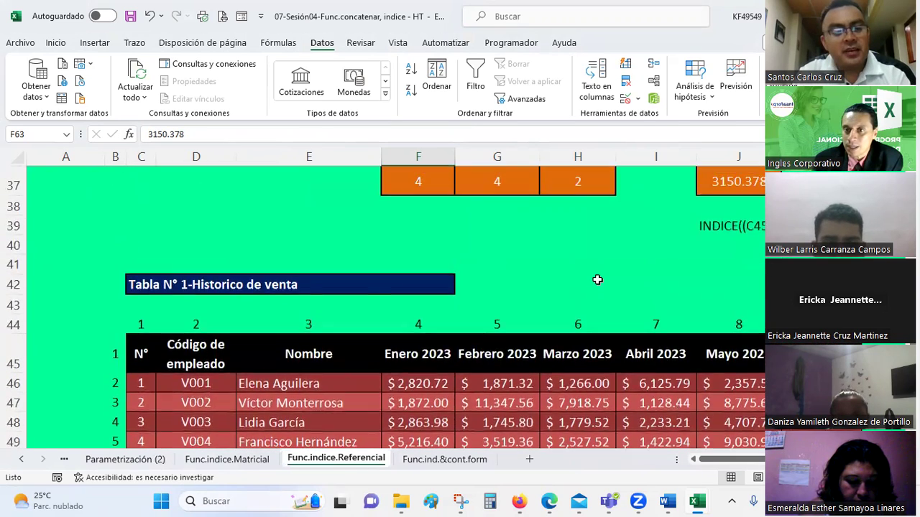
scroll(597, 280, up, 2)
click(740, 301)
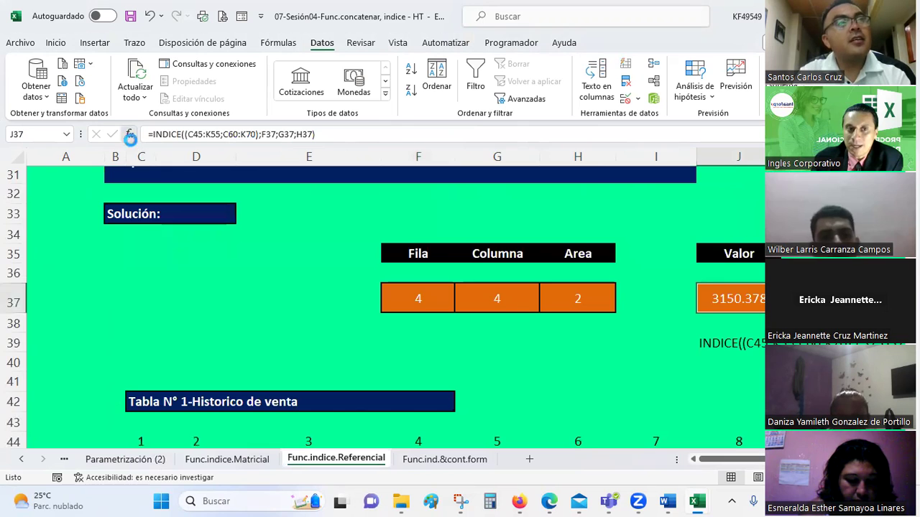
Show J37's reference-form INDICE arguments, with Area 2 yielding 3150.378
click(130, 135)
double_click(405, 213)
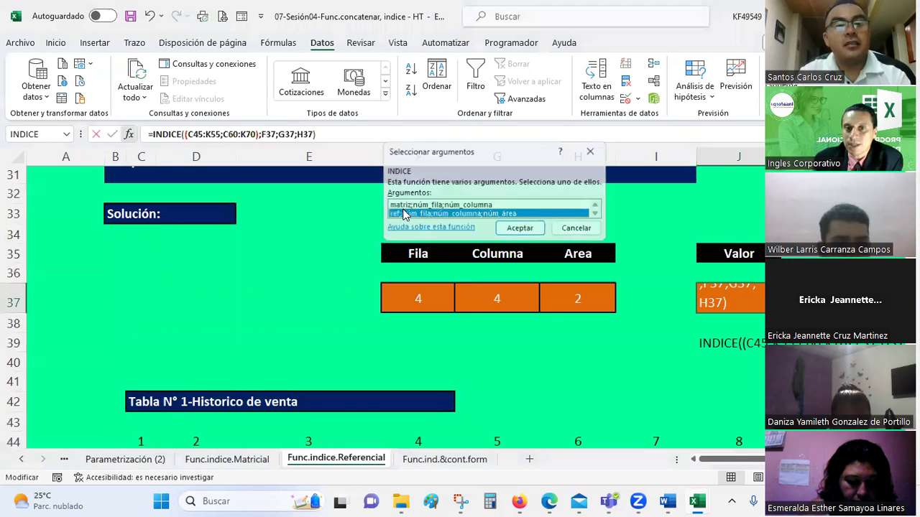
click(413, 128)
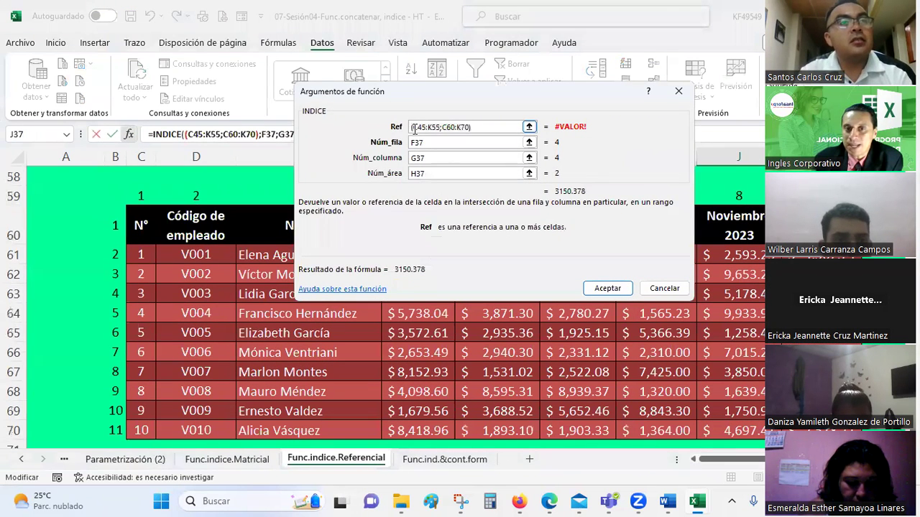
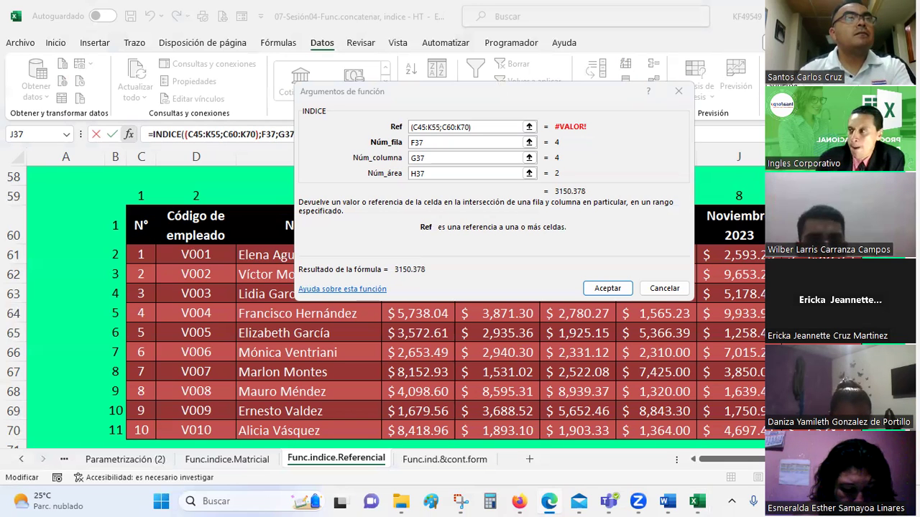
Cancel the INDICE function arguments unchanged and switch to the attendance list in Firefox
click(661, 288)
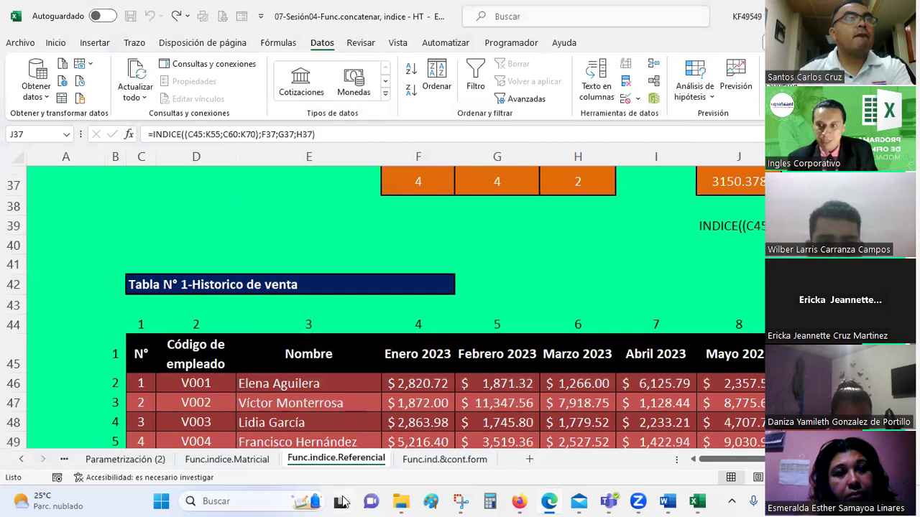
mouse_move(340, 501)
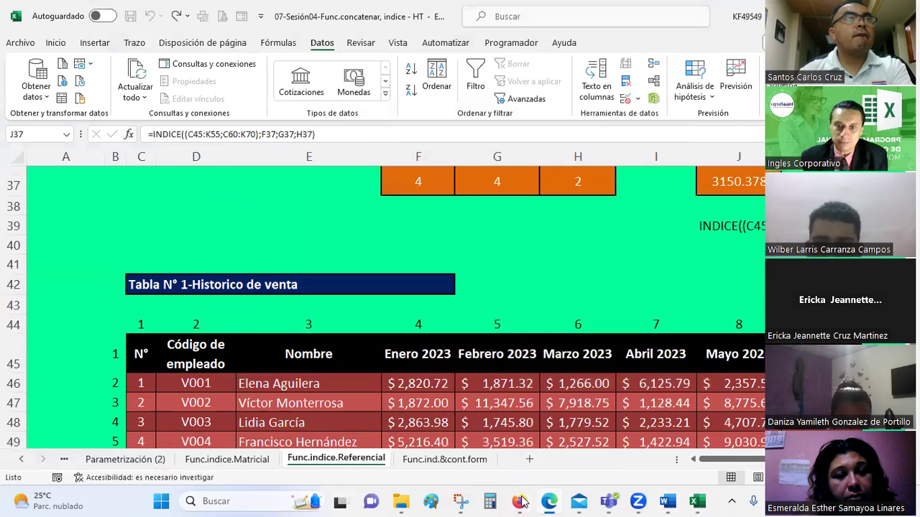
click(519, 501)
Leave G2 blank and enter 1 in cells G3 through G8 of the 10/7/2023 column
click(377, 219)
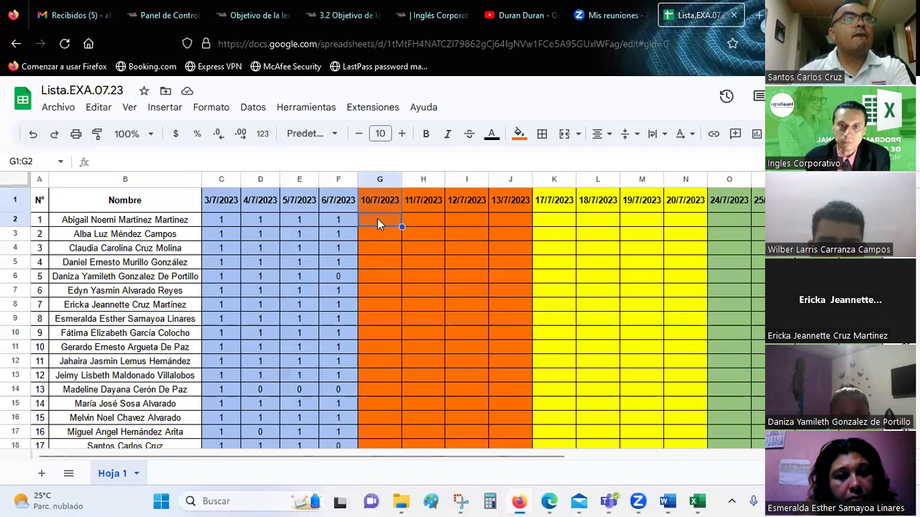
click(375, 225)
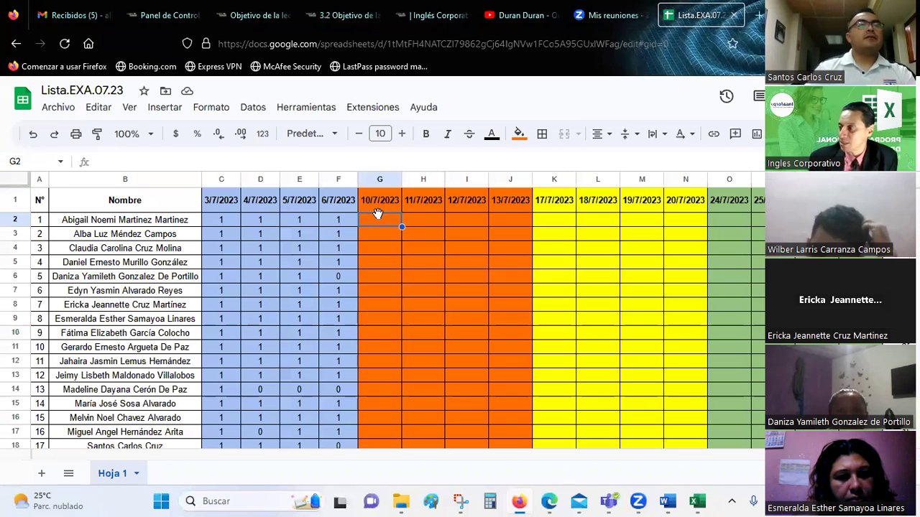
double_click(377, 214)
key(Return)
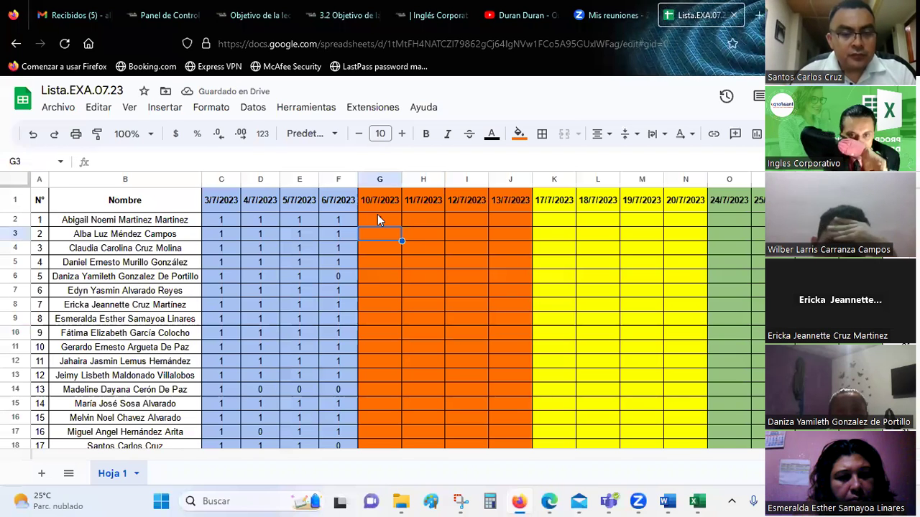
text(1)
key(Return)
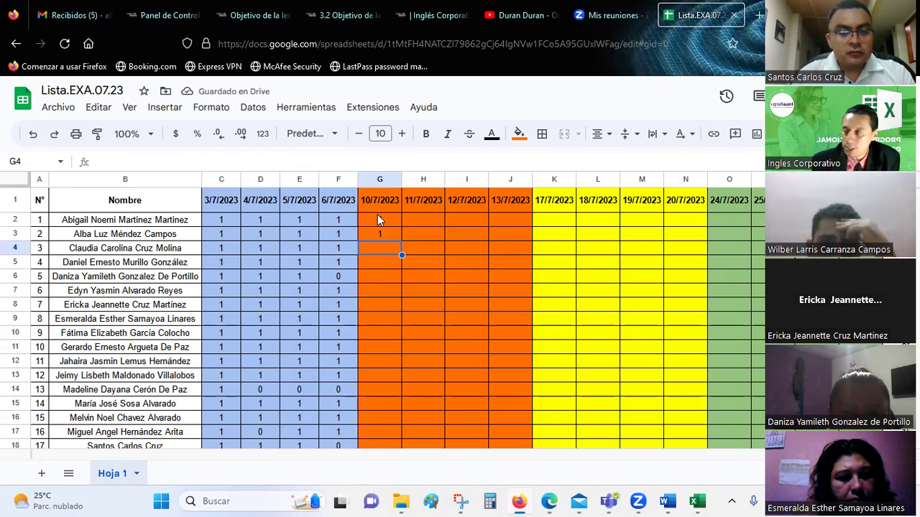
text(1)
key(Return)
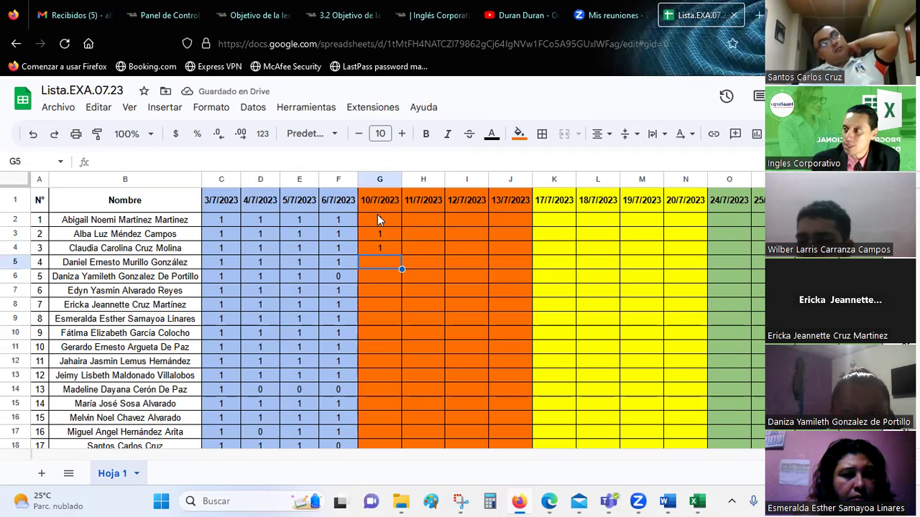
text(1)
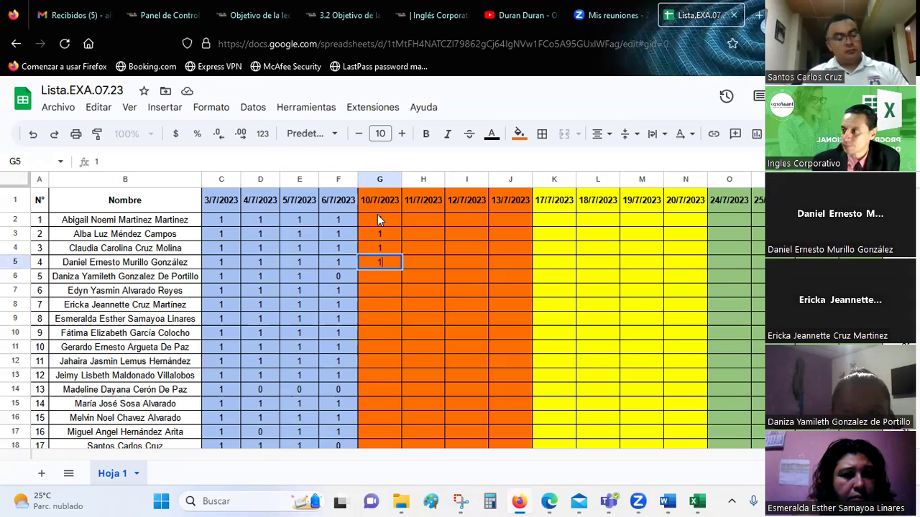
key(Return)
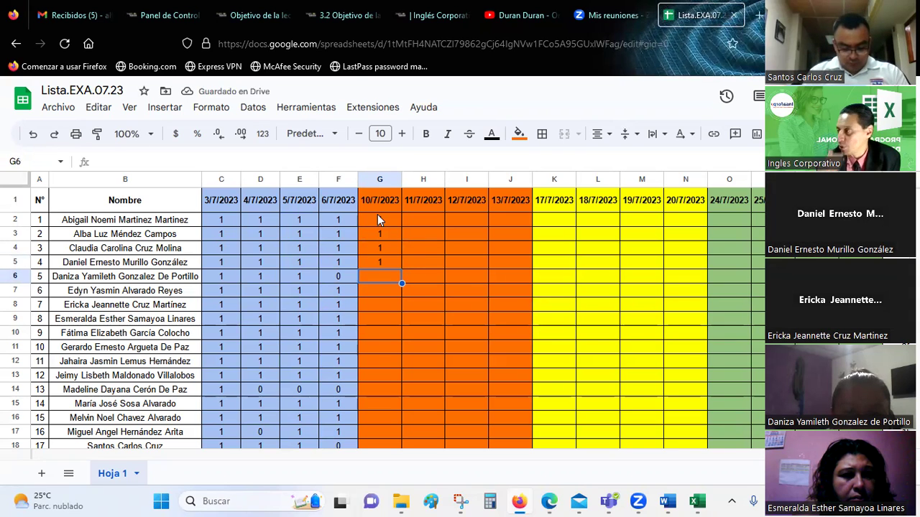
text(1)
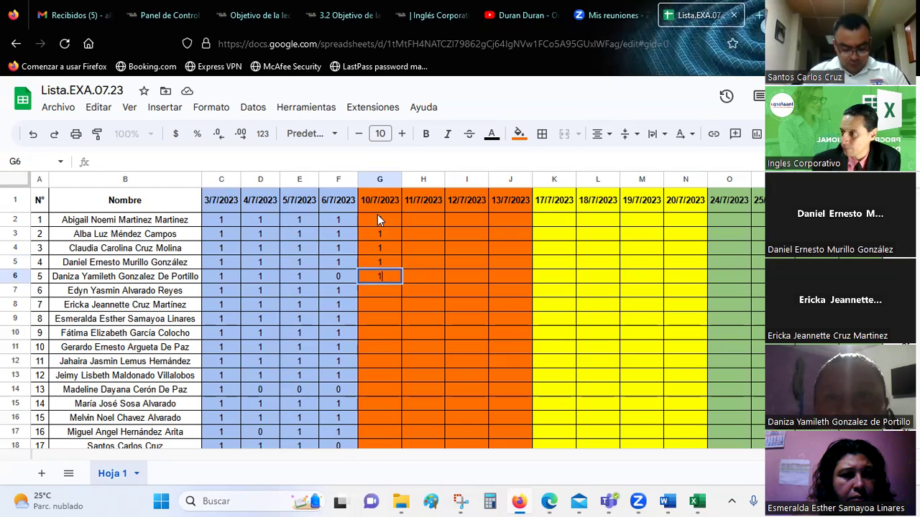
key(Return)
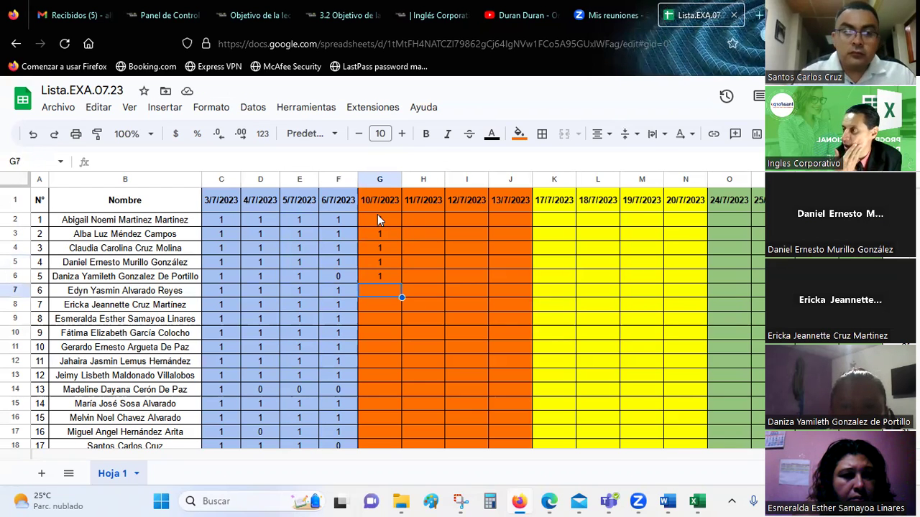
text(1)
key(Return)
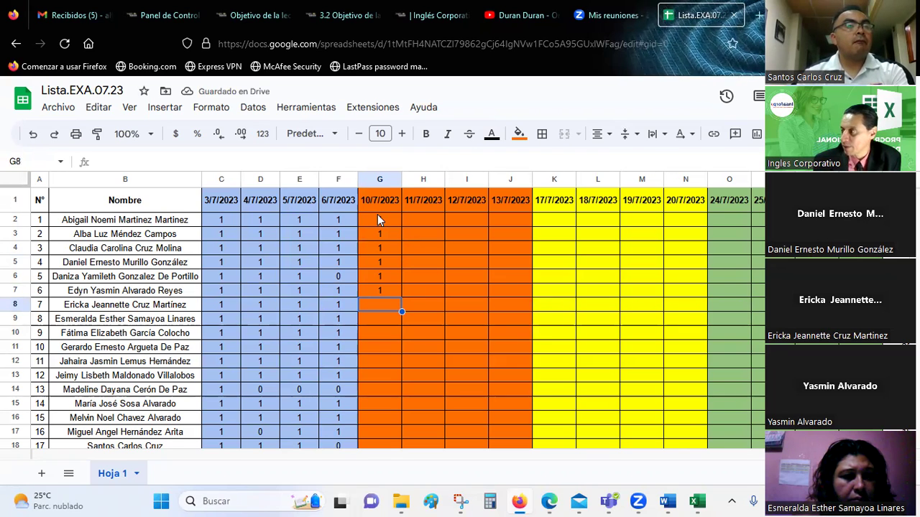
text(1)
key(Return)
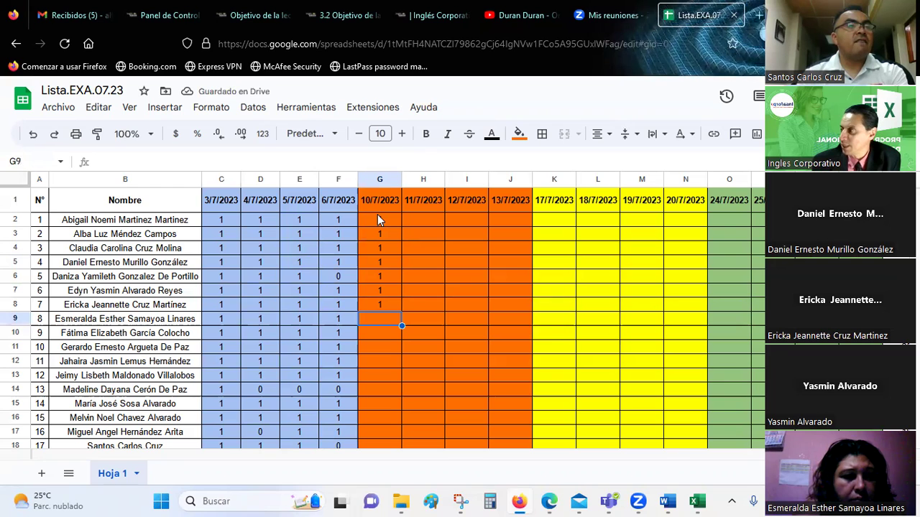
Enter 1 in cells G9 through G13 and 0 in G14
text(1)
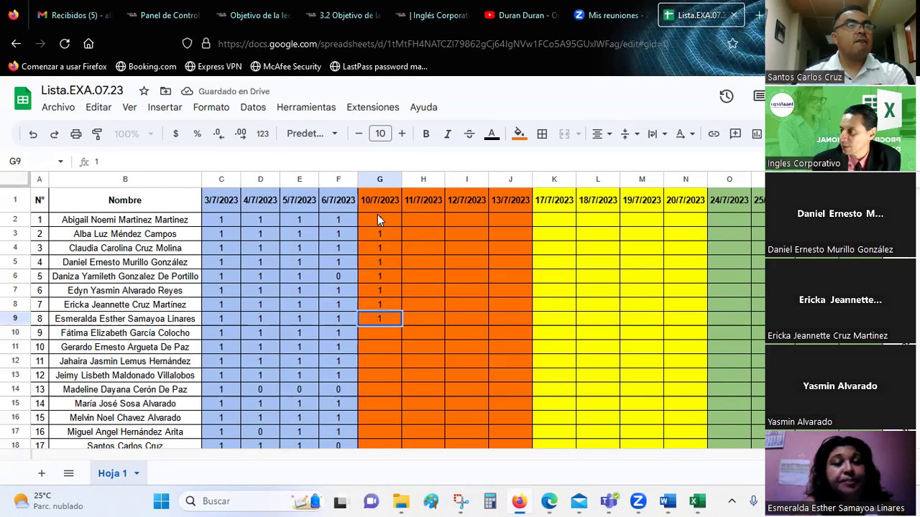
key(Return)
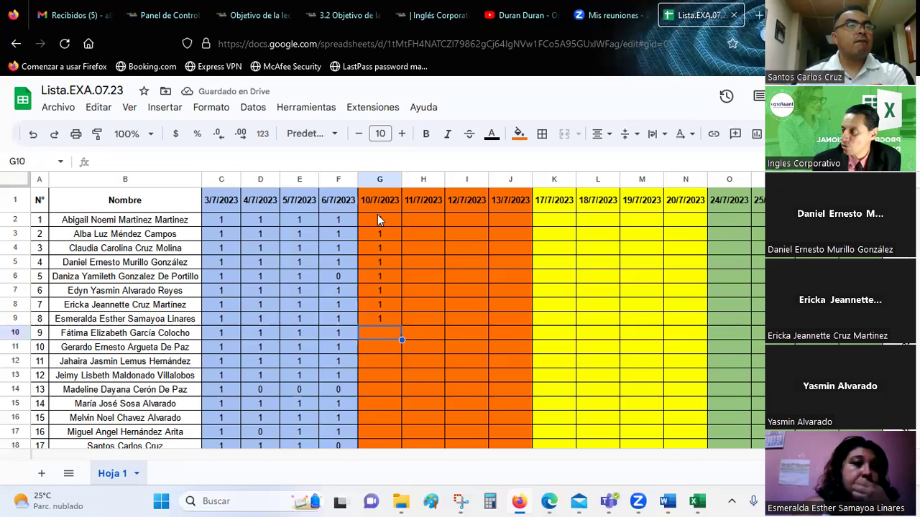
text(1)
key(Return)
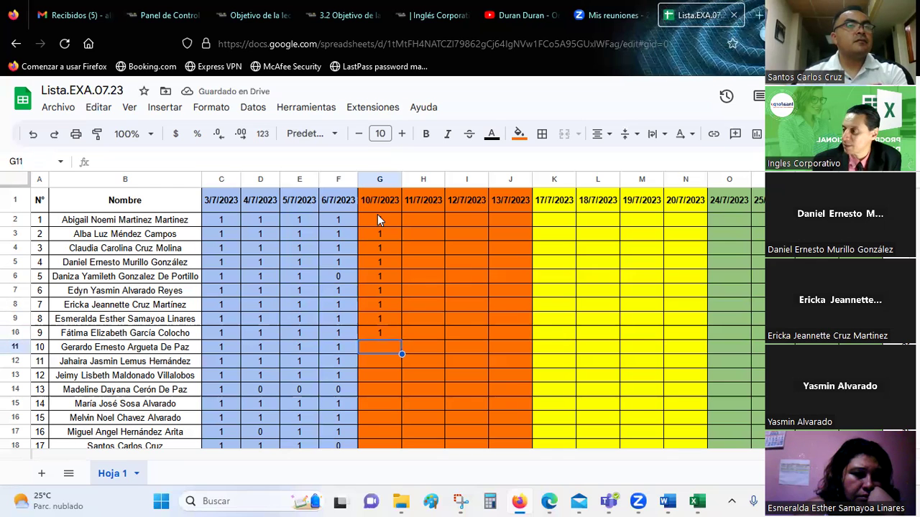
text(1)
key(Return)
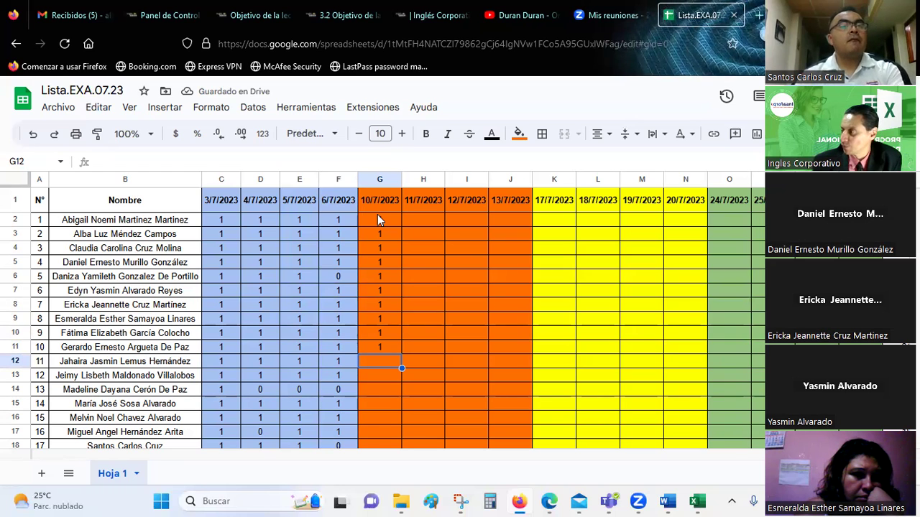
text(1)
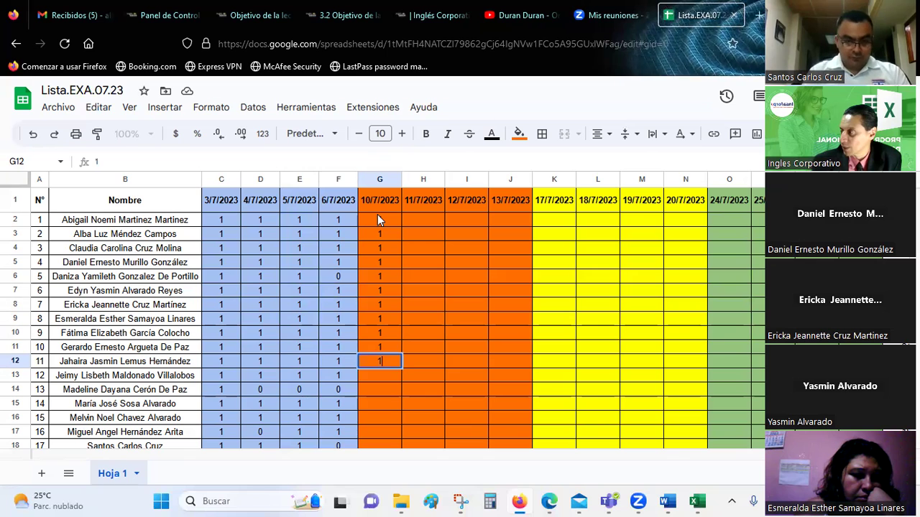
key(Return)
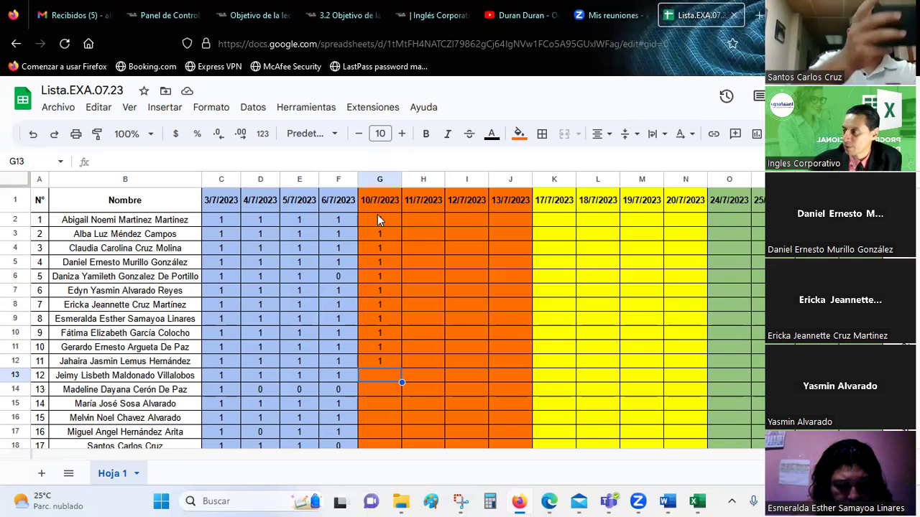
text(1)
key(Return)
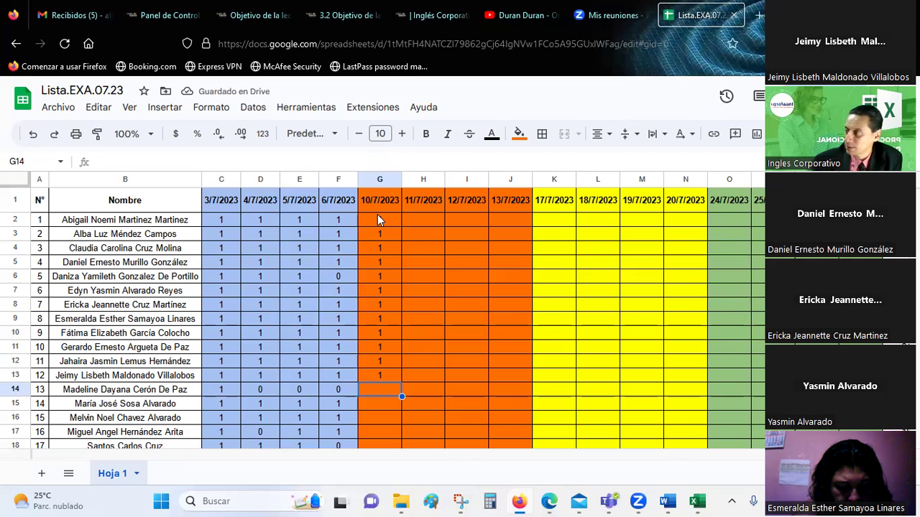
text(0)
key(Return)
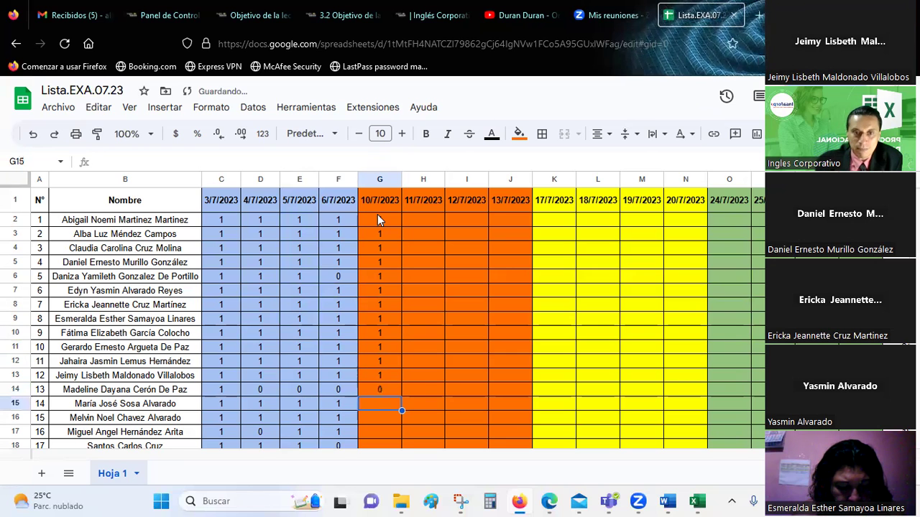
key(Down)
key(Down)
key(Down)
Enter 0, 1, 0, 1, 1 in cells G15 through G19 of the 10/7/2023 column
key(Up)
key(Up)
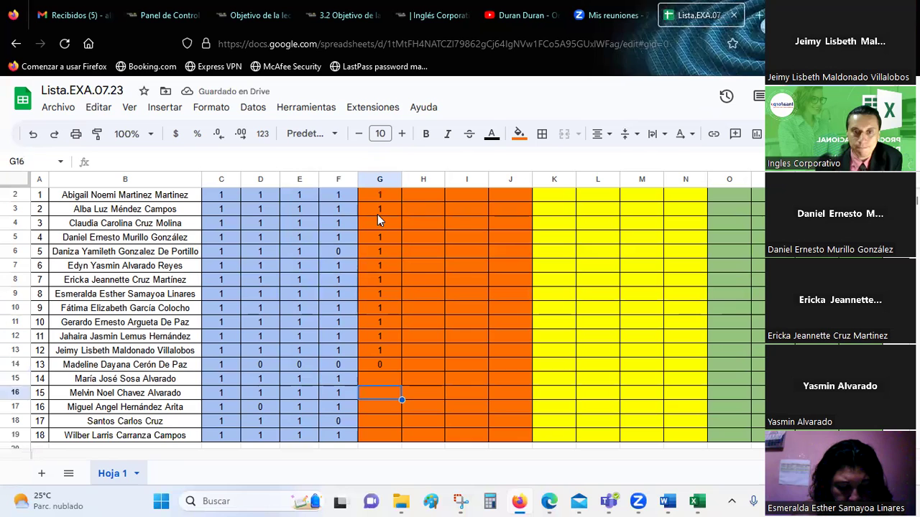
key(Up)
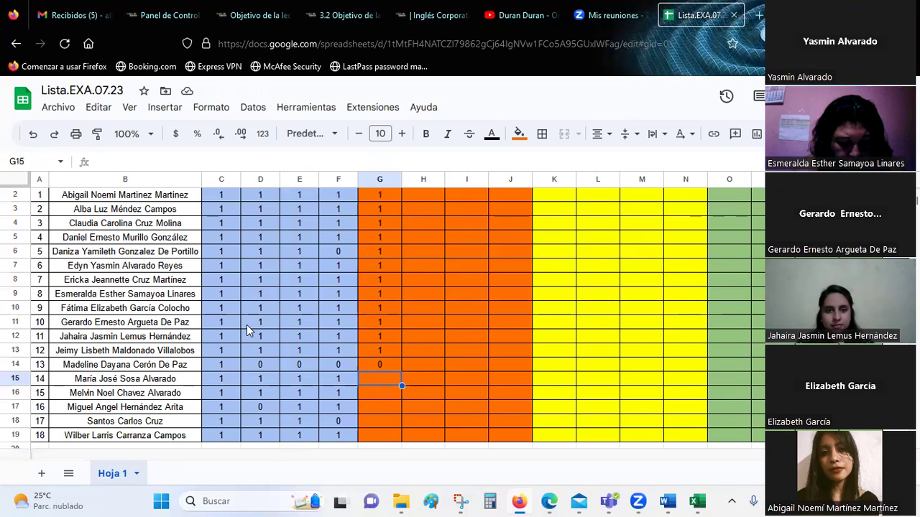
double_click(386, 381)
text(0)
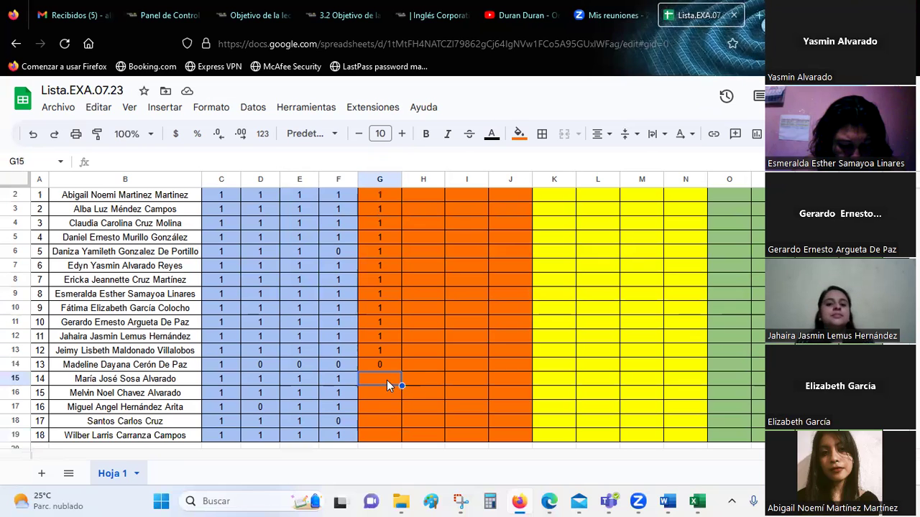
key(Return)
text(1)
key(Return)
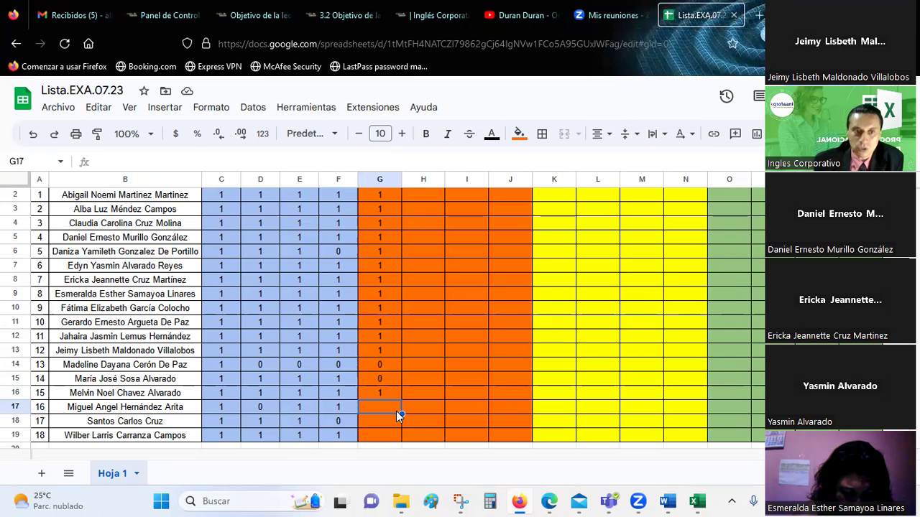
text(0)
key(Return)
text(1)
key(Return)
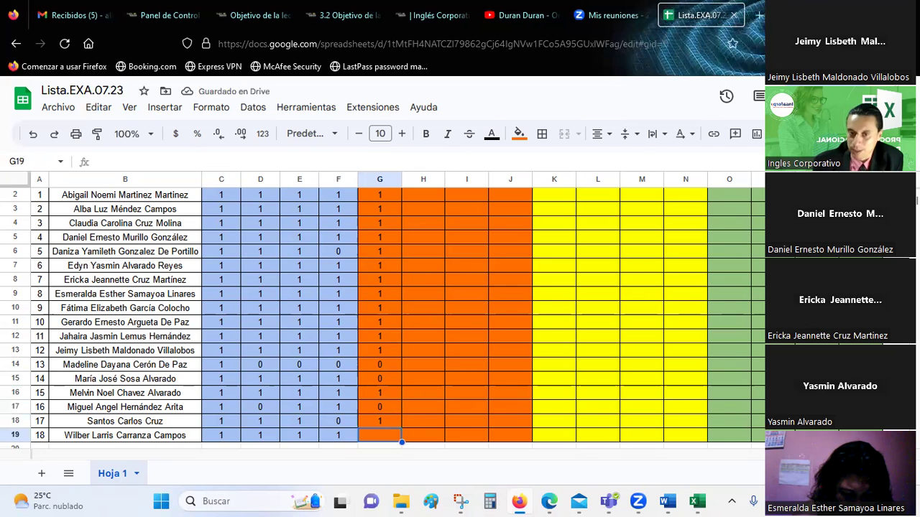
text(1)
key(Return)
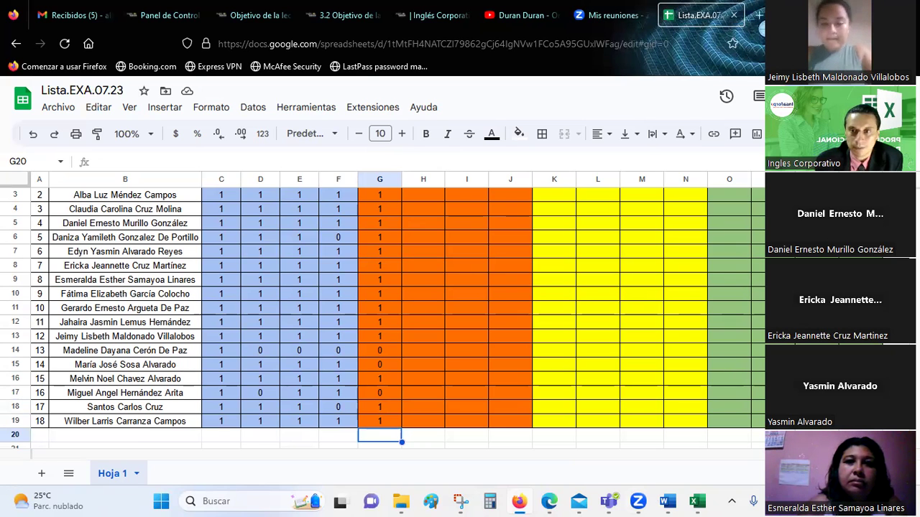
Open and minimize Snipping Tool, then start a rectangular snip with Win+Shift+S
click(460, 500)
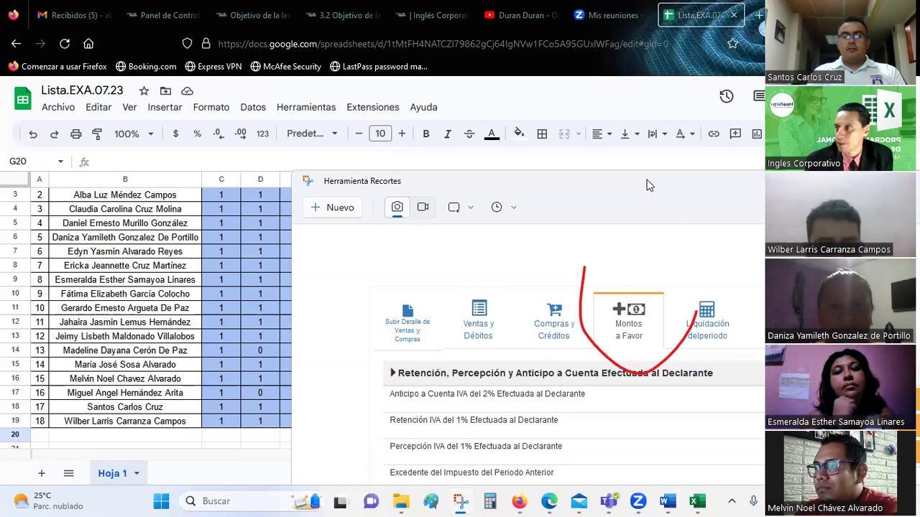
click(460, 501)
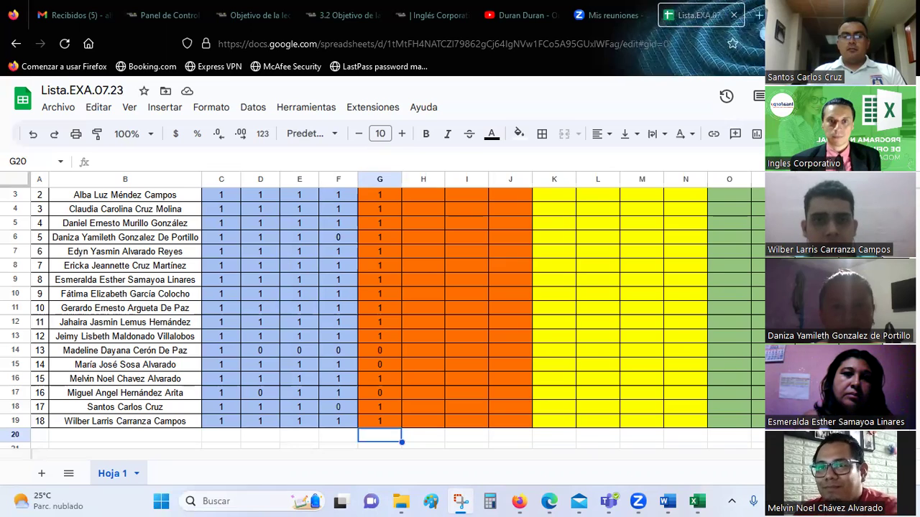
key(super+shift+s)
Capture nearly the whole participant gallery screen, then leave the full-screen gallery
drag(57, 31, 765, 498)
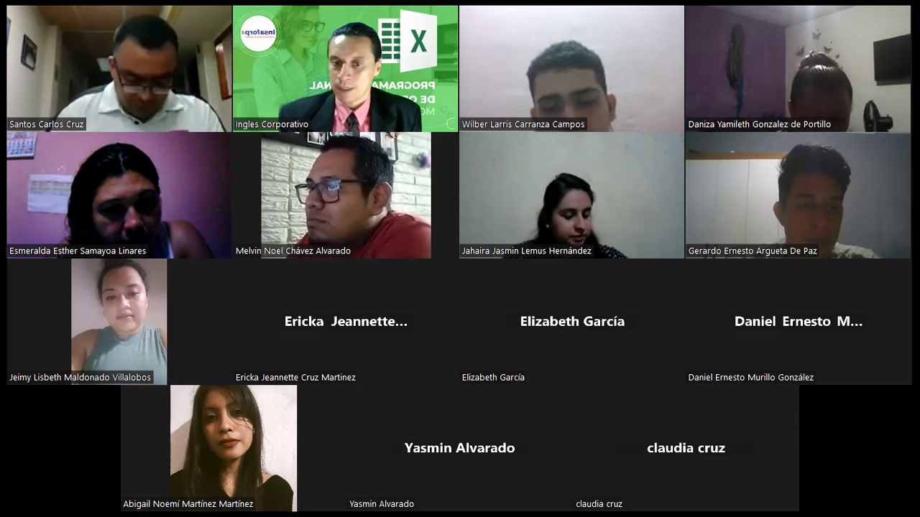
key(alt+Tab)
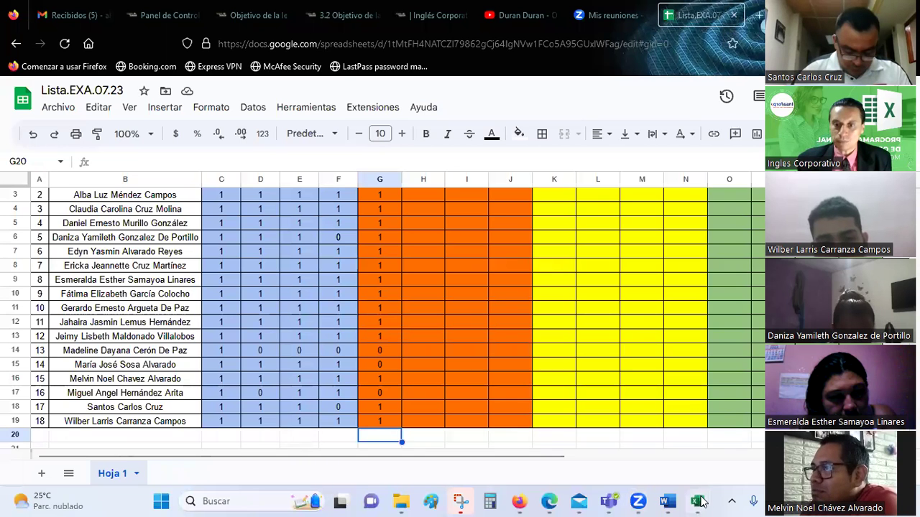
Switch to the Func.ind.&cont.form sheet and look around its layout
mouse_move(699, 501)
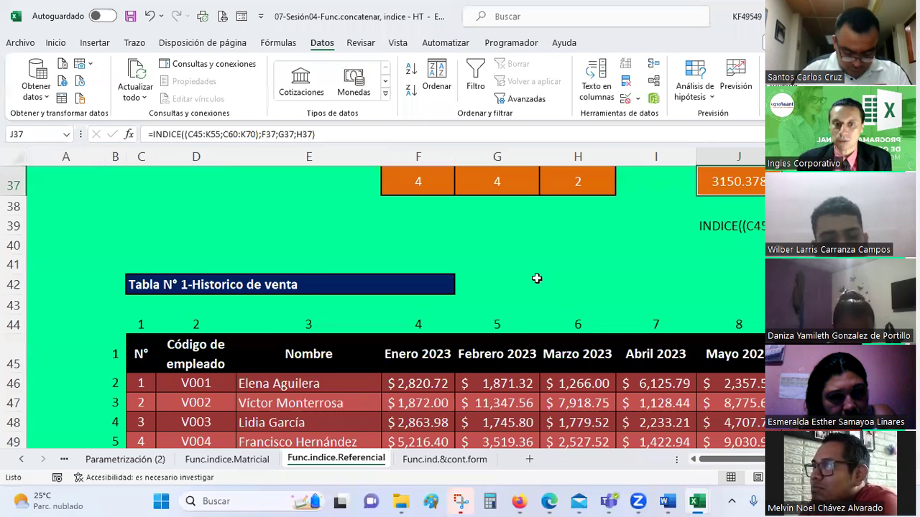
scroll(536, 278, down, 1)
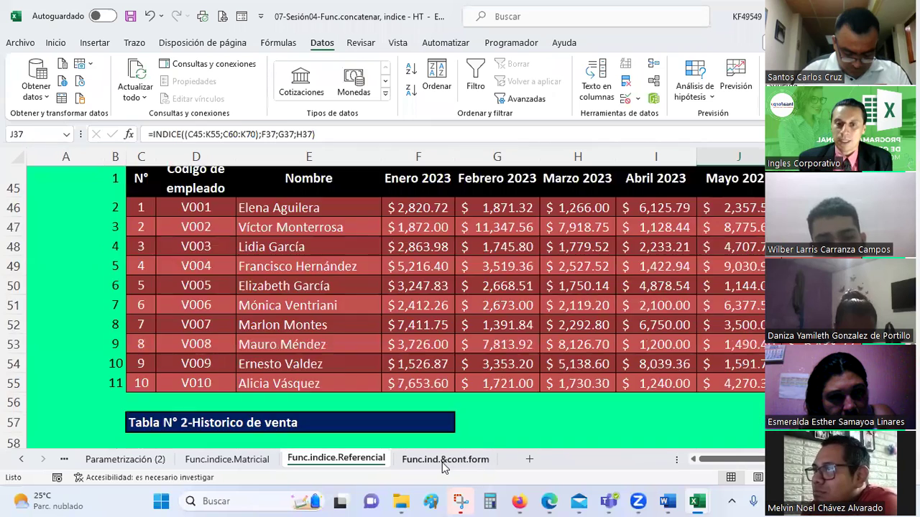
click(443, 460)
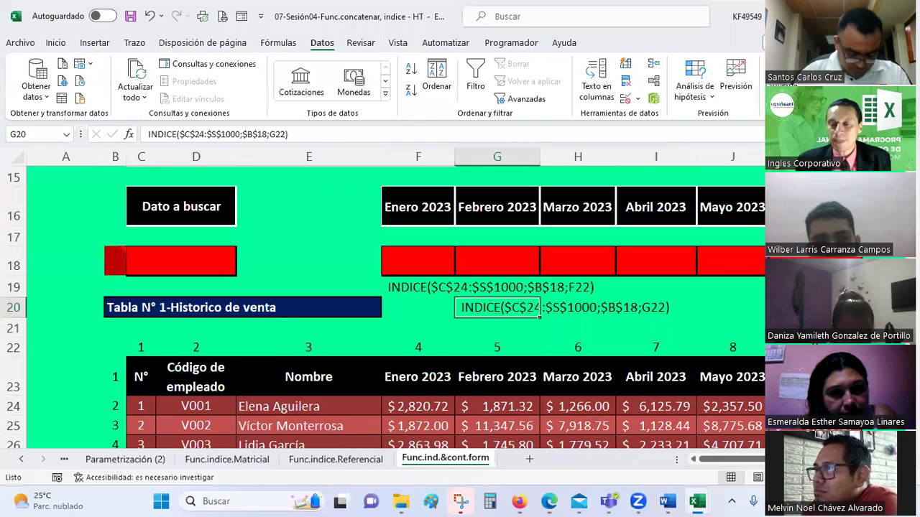
key(Right)
key(Right)
key(Right)
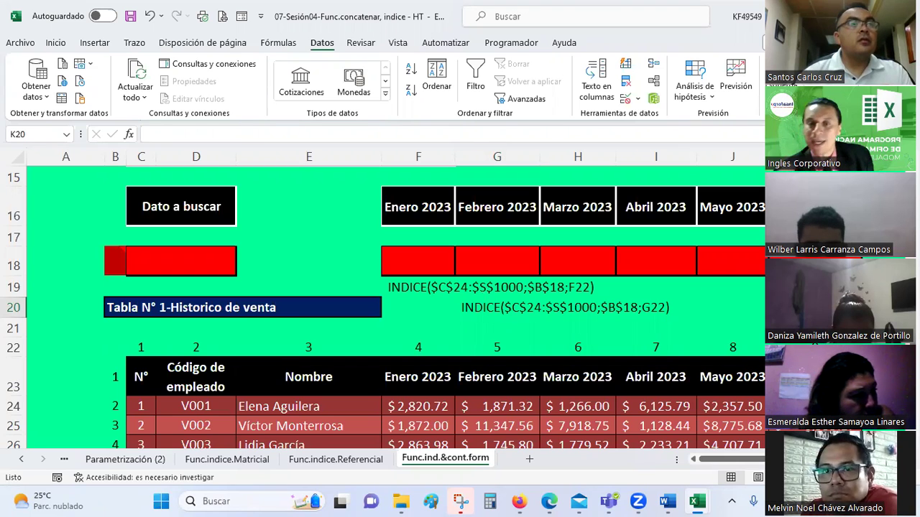
scroll(710, 383, right, 3)
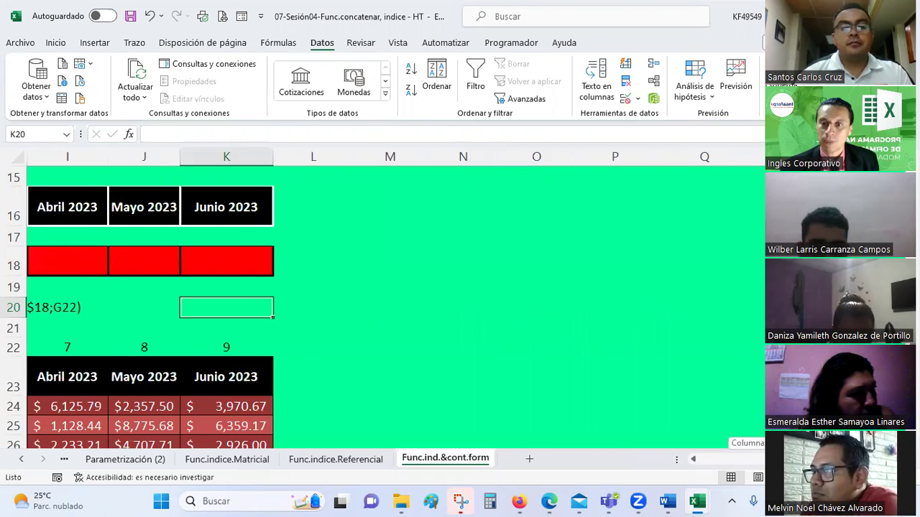
key(ctrl+1)
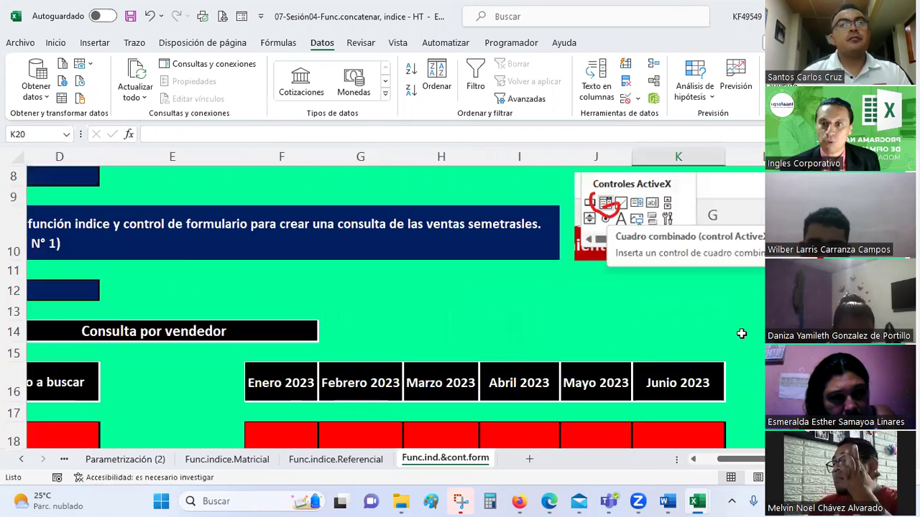
scroll(742, 336, down, 2)
scroll(524, 353, left, 3)
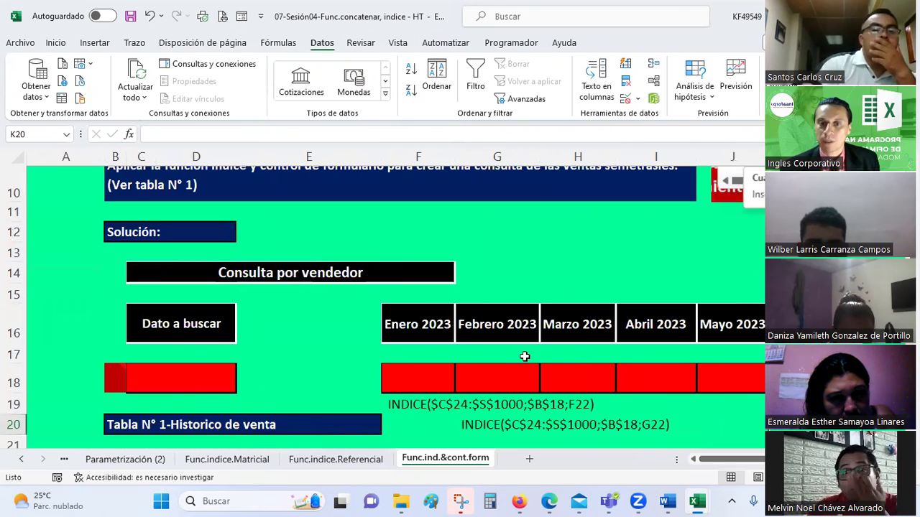
scroll(465, 328, down, 2)
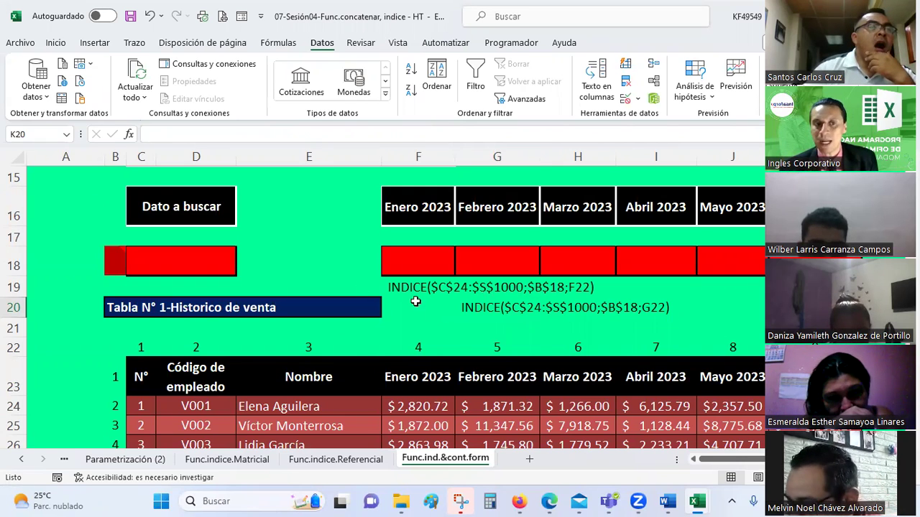
Inspect the lookup area by selecting C18, the monthly result cells F17:J18, and I18
click(181, 261)
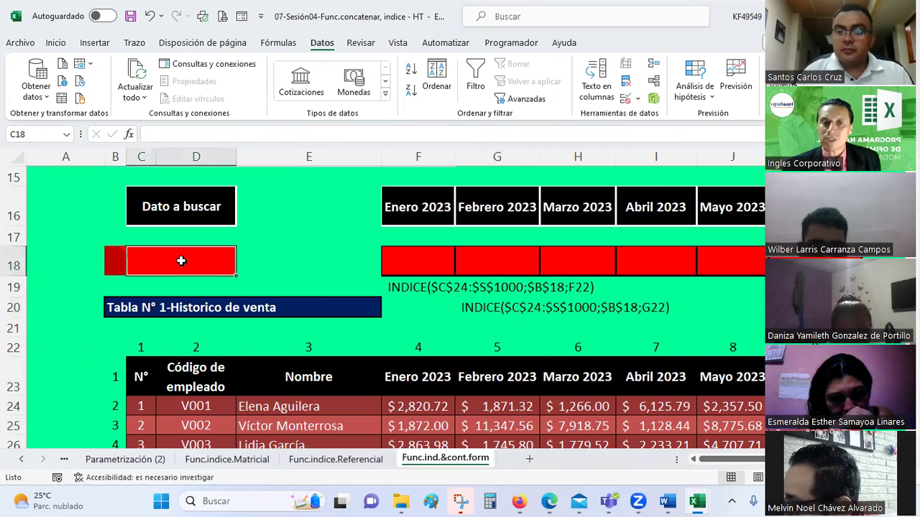
scroll(181, 261, down, 2)
scroll(181, 261, up, 1)
scroll(181, 261, down, 2)
scroll(181, 261, up, 1)
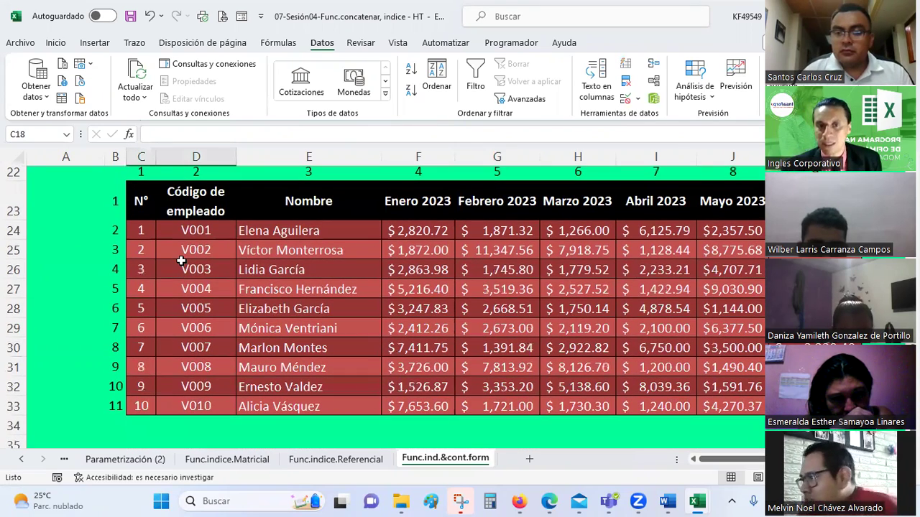
scroll(181, 260, up, 1)
scroll(180, 261, up, 1)
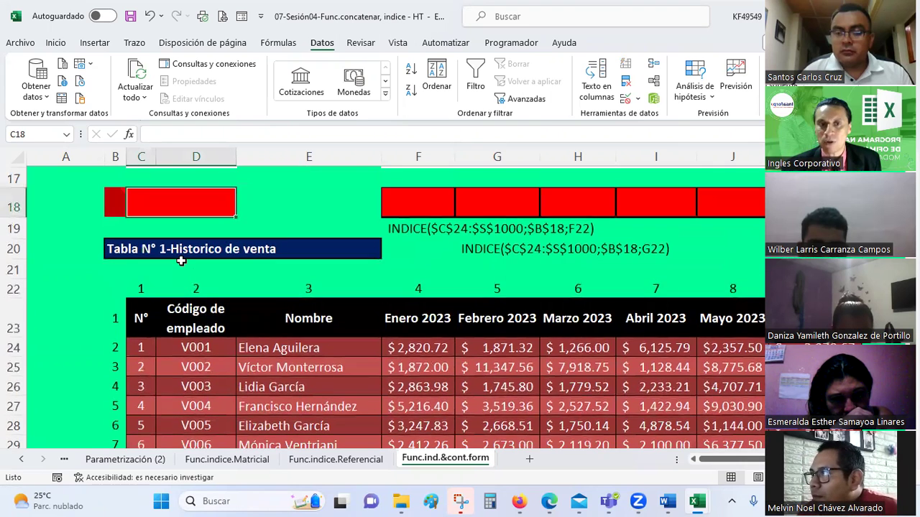
scroll(171, 295, up, 1)
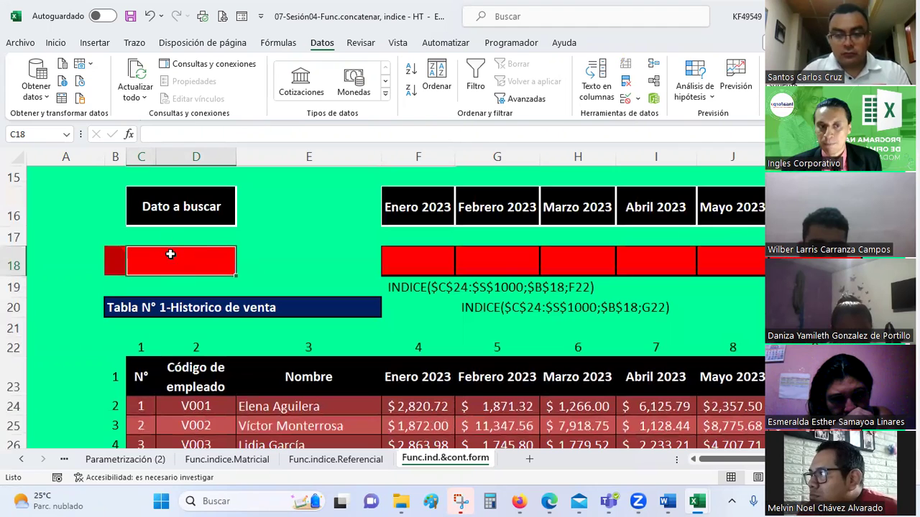
drag(407, 261, 704, 238)
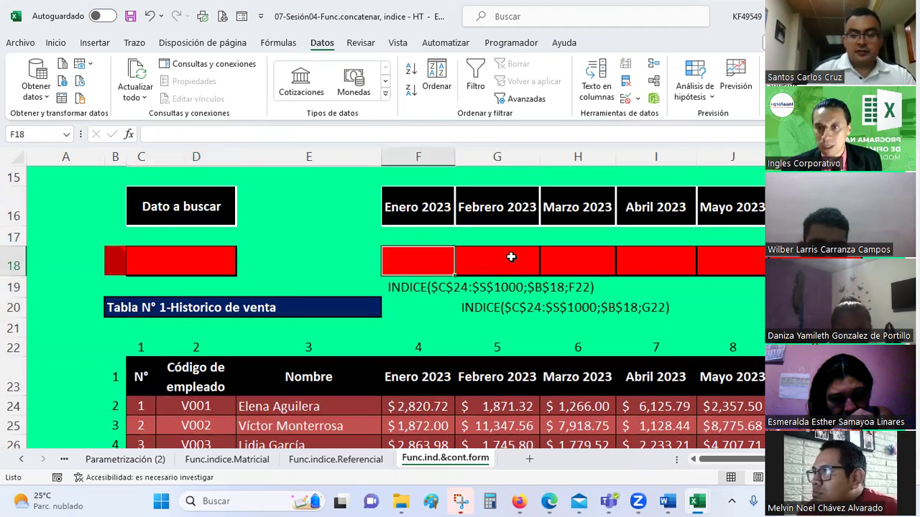
click(647, 263)
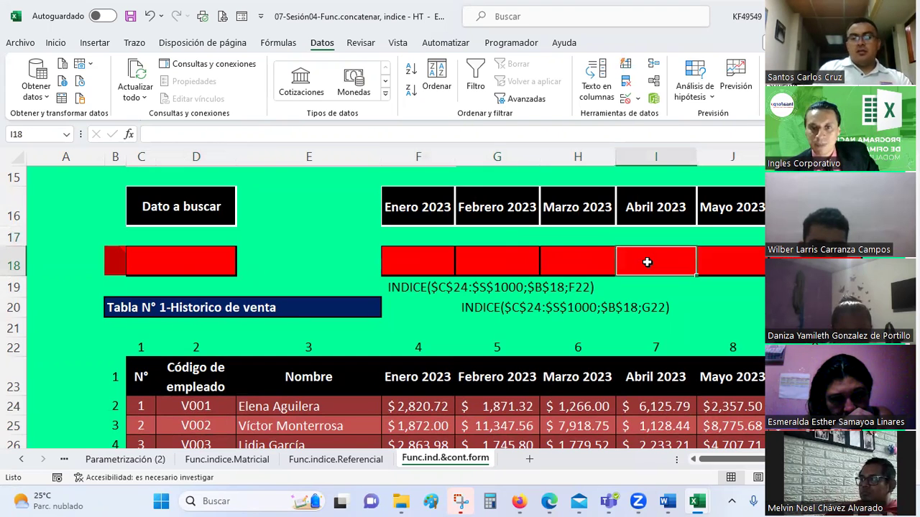
scroll(647, 262, up, 2)
scroll(646, 263, up, 1)
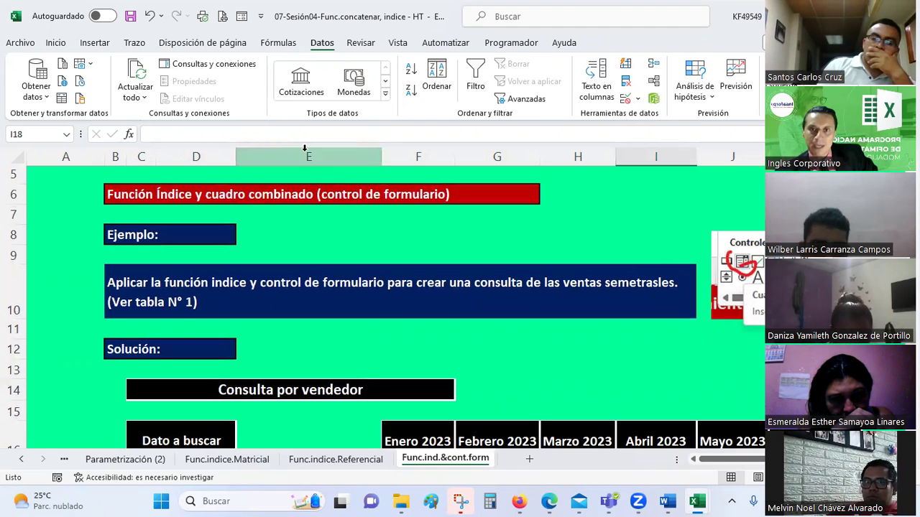
Show the Programador ribbon commands and select cell A6 beside the title
click(537, 43)
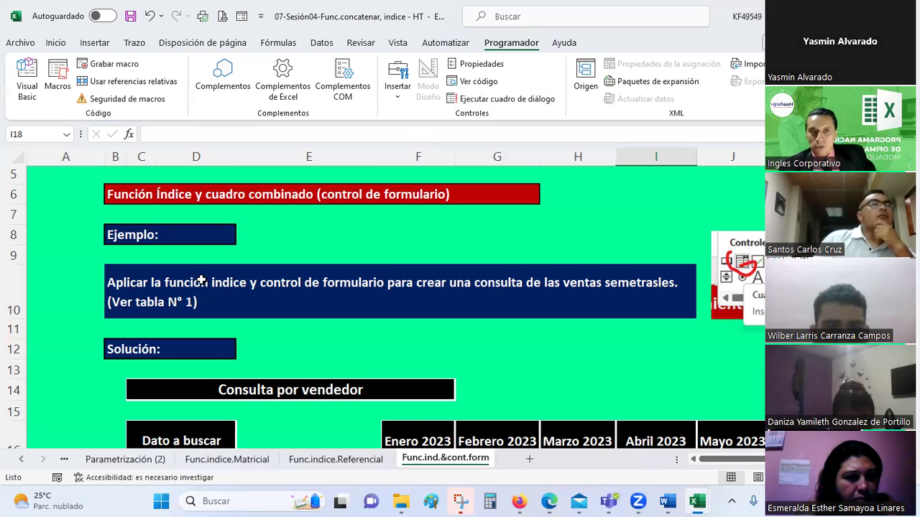
click(87, 202)
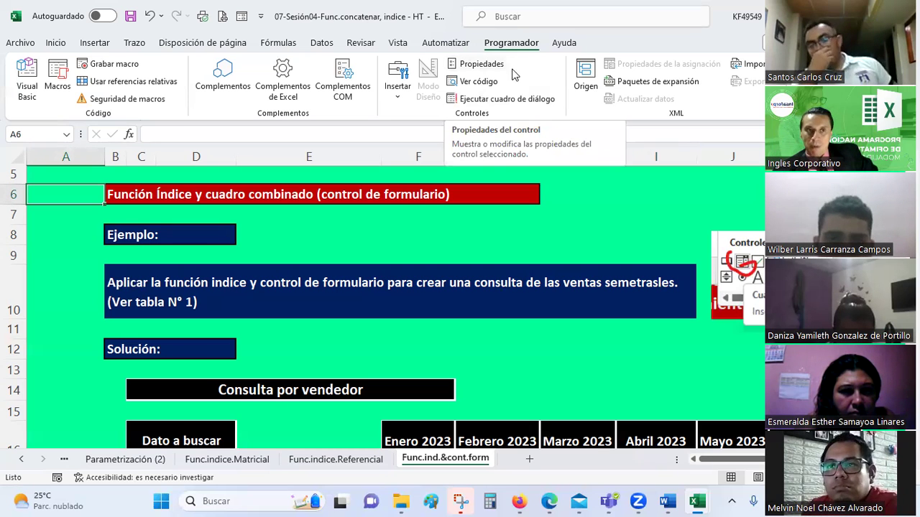
click(20, 43)
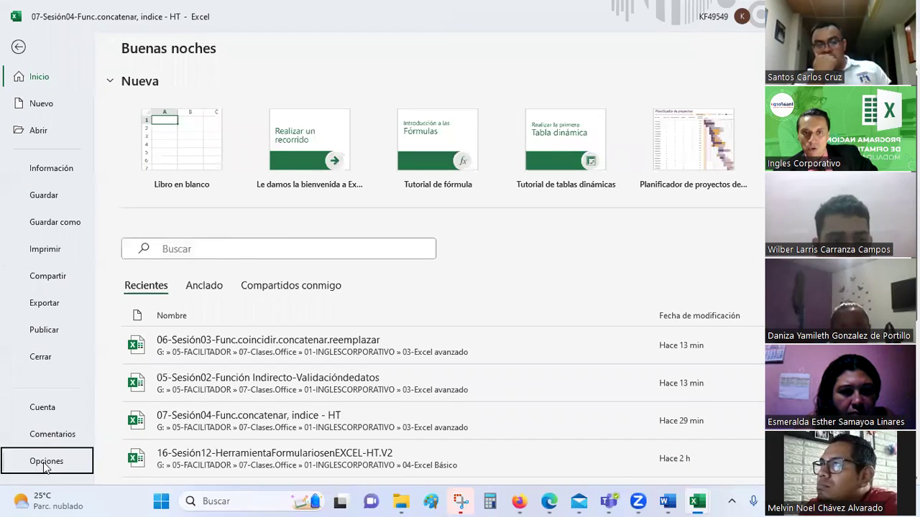
key(Escape)
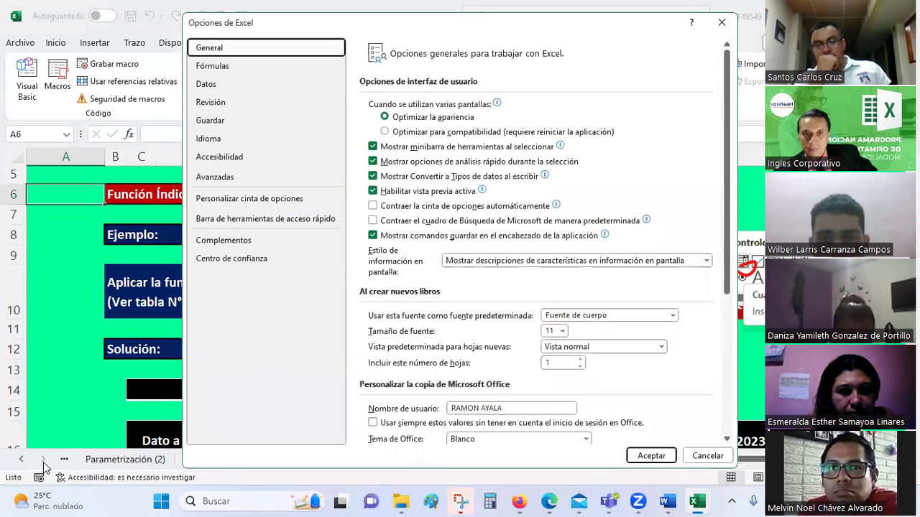
click(273, 199)
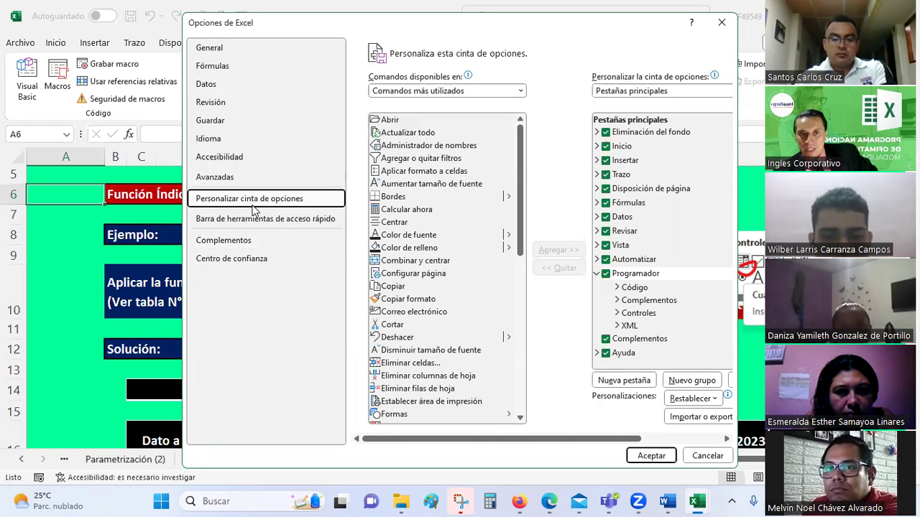
click(596, 276)
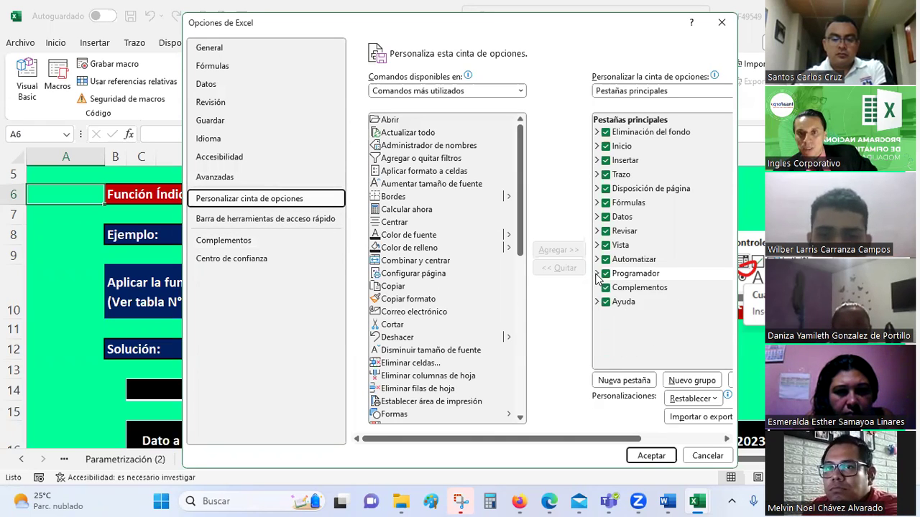
click(595, 276)
click(606, 274)
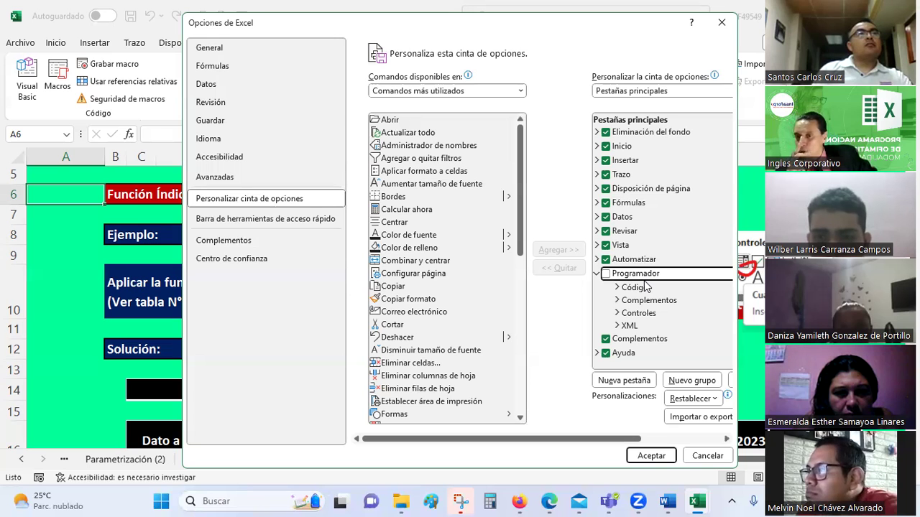
click(606, 273)
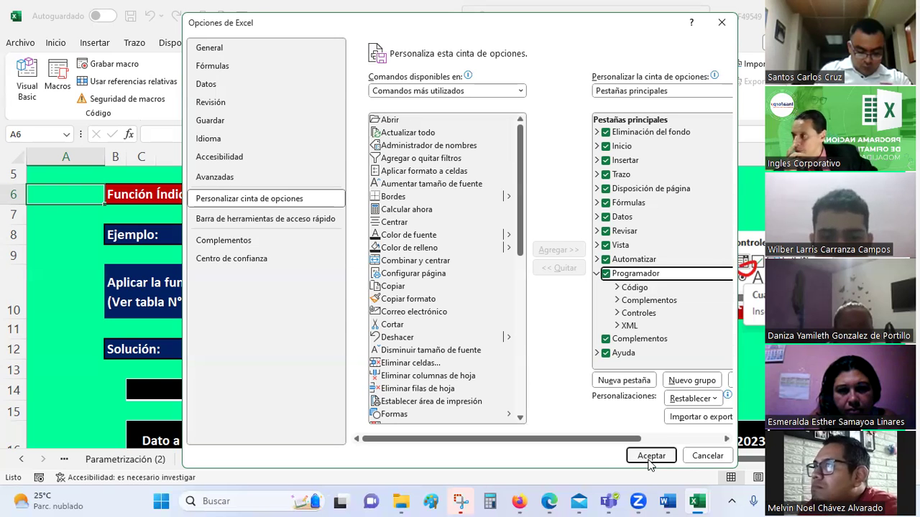
click(721, 22)
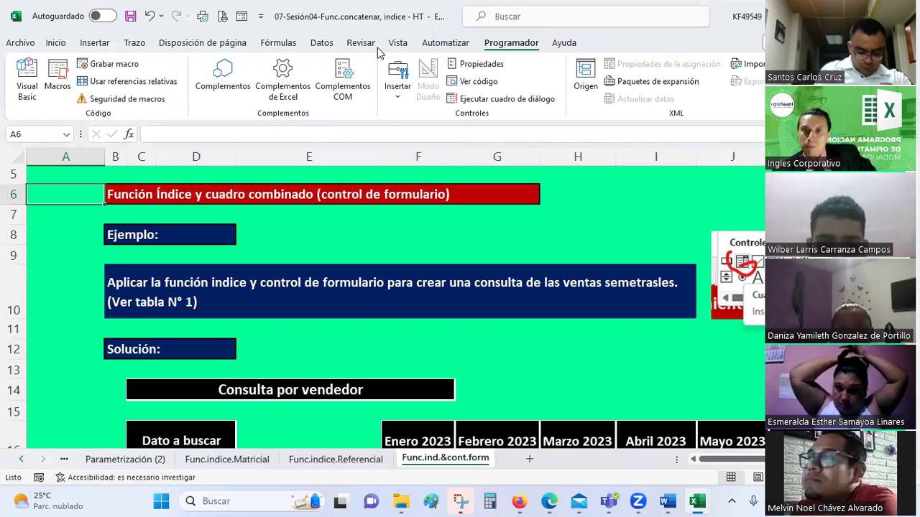
Select F8 and pick the ActiveX Cuadro combinado from the Insertar controls
click(436, 233)
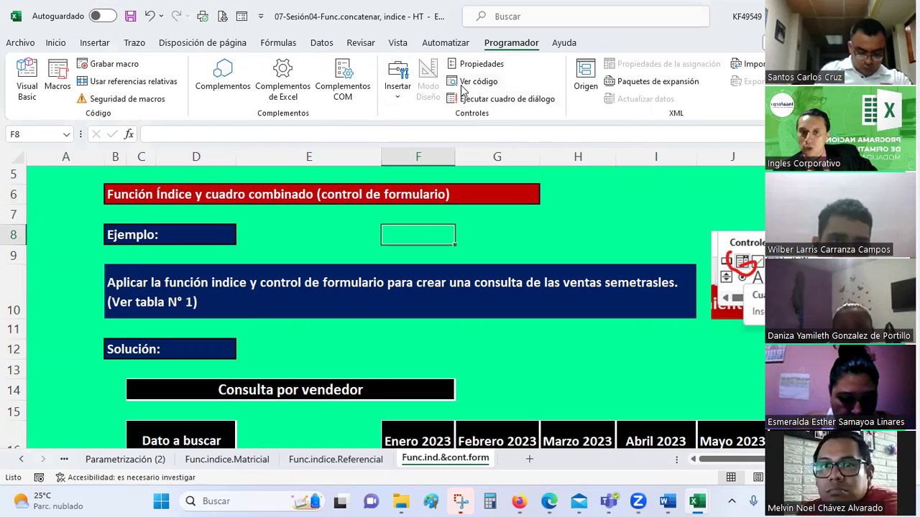
click(400, 101)
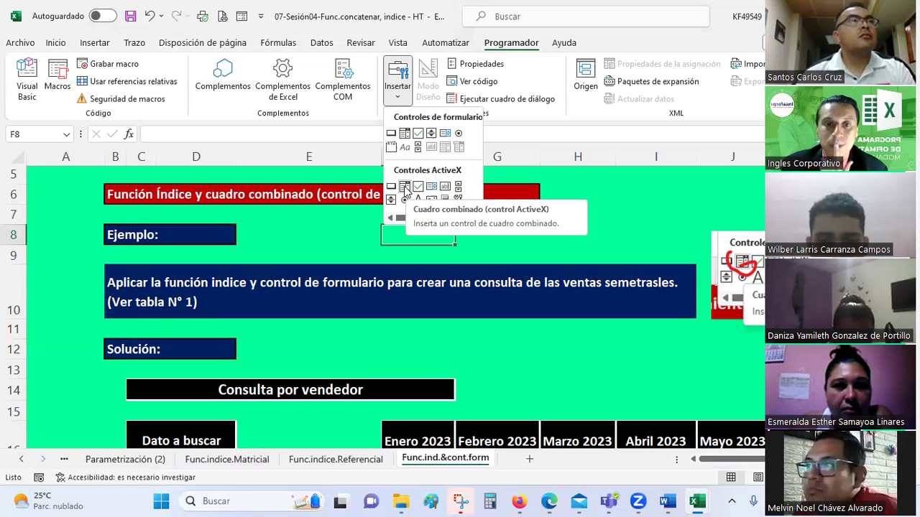
click(404, 189)
scroll(267, 244, down, 1)
scroll(268, 246, down, 1)
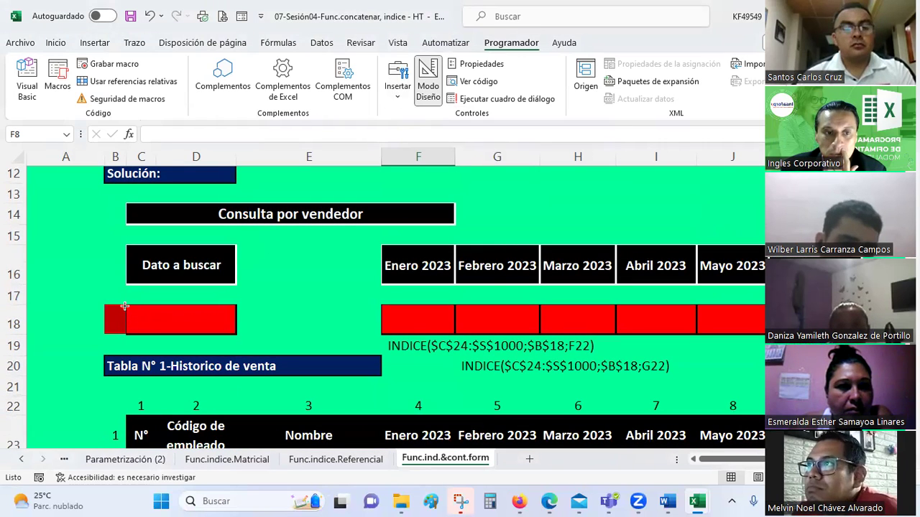
mouse_move(126, 304)
mouse_down()
mouse_move(142, 317)
mouse_move(236, 335)
mouse_up()
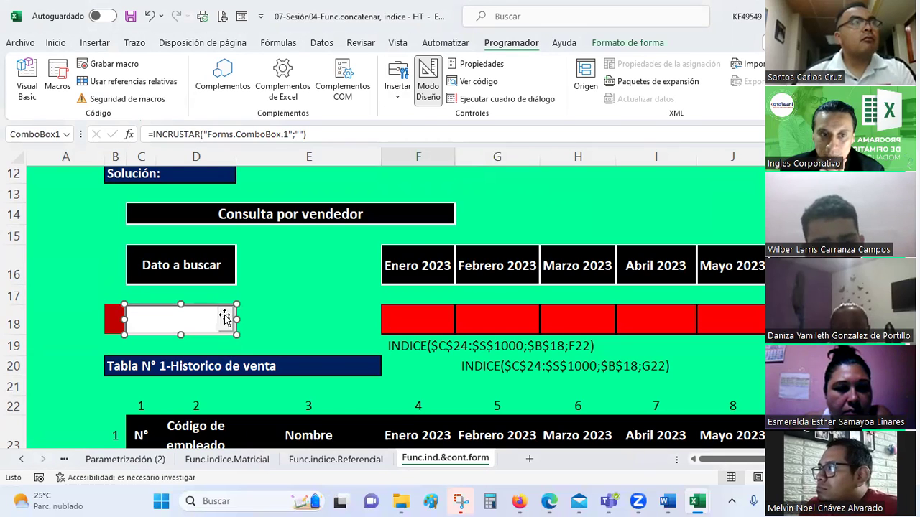
click(225, 320)
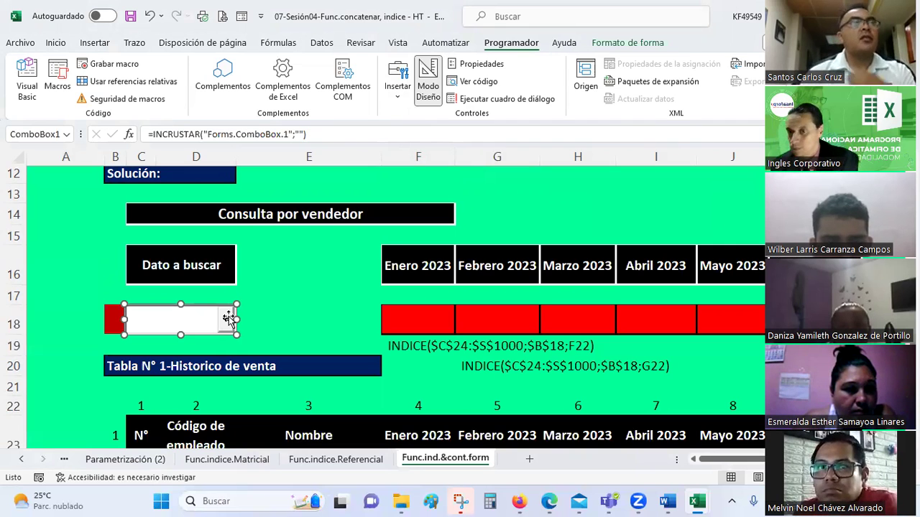
click(290, 317)
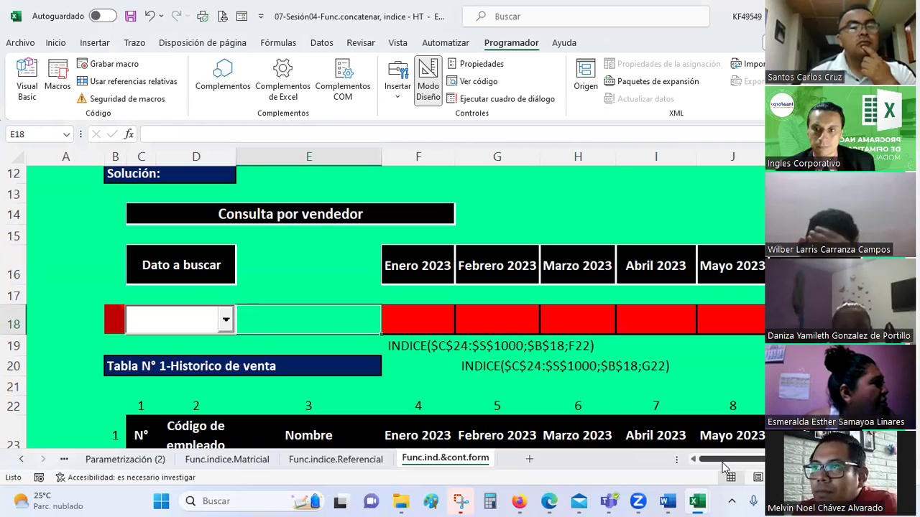
drag(726, 464, 761, 463)
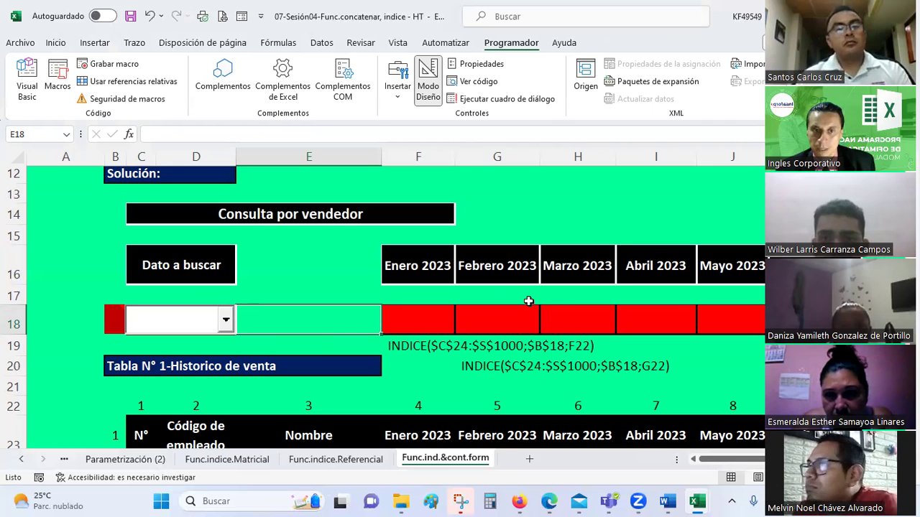
scroll(528, 301, down, 2)
scroll(528, 301, up, 1)
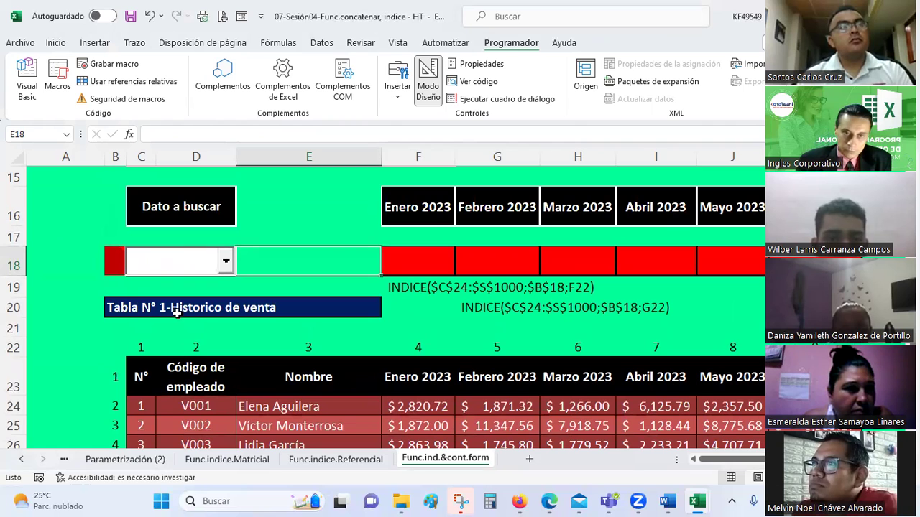
right_click(162, 268)
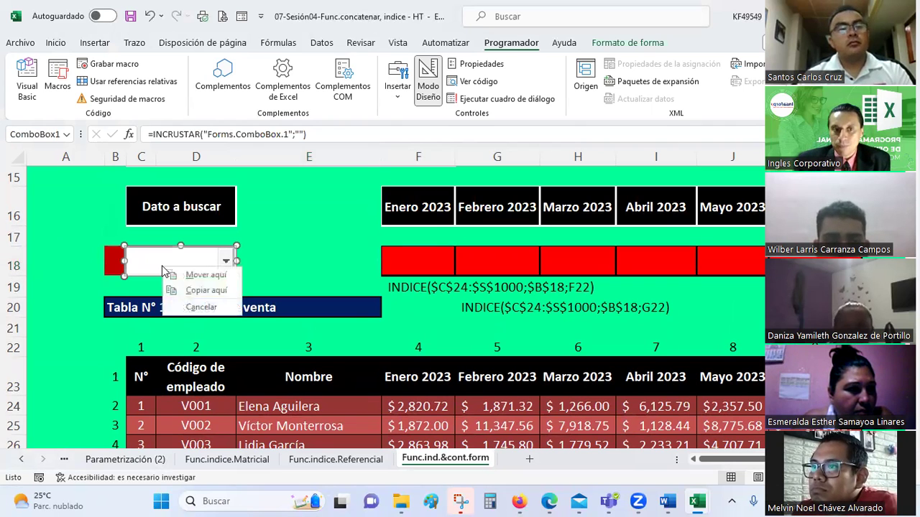
click(143, 280)
click(156, 257)
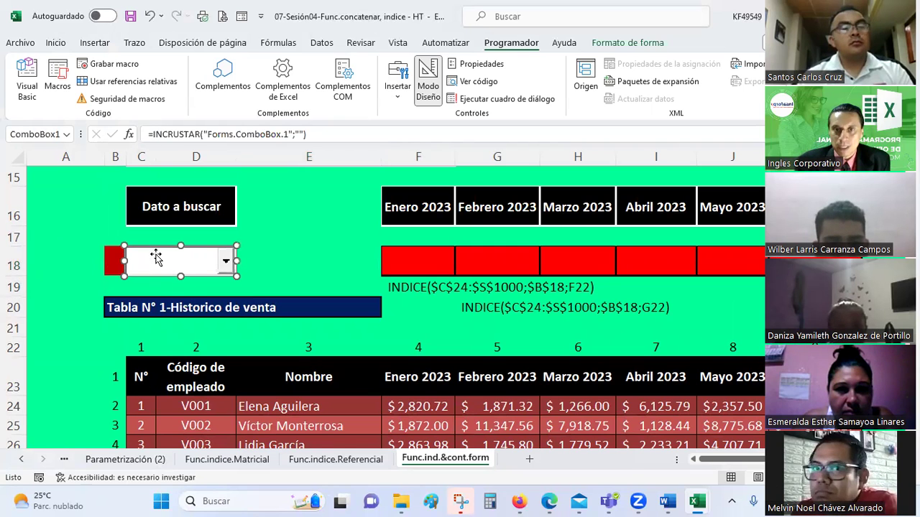
right_click(228, 261)
click(361, 203)
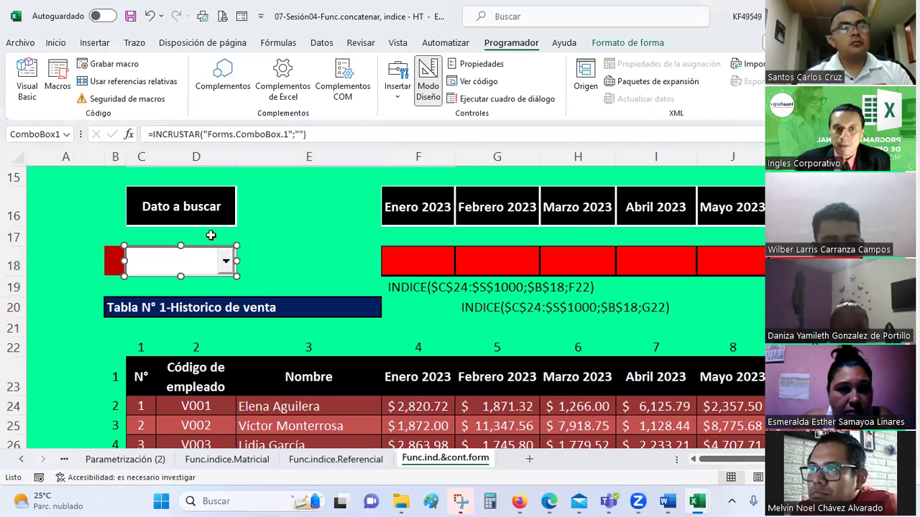
key(Escape)
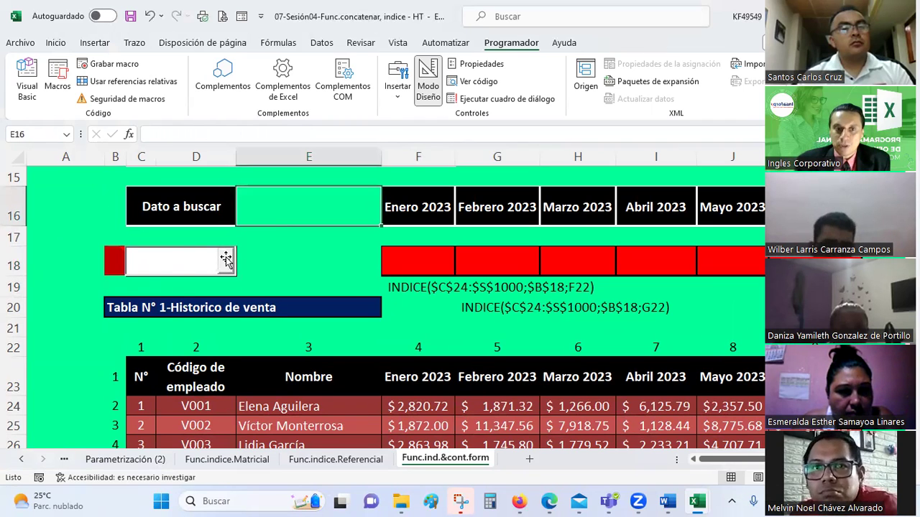
click(226, 260)
right_click(225, 261)
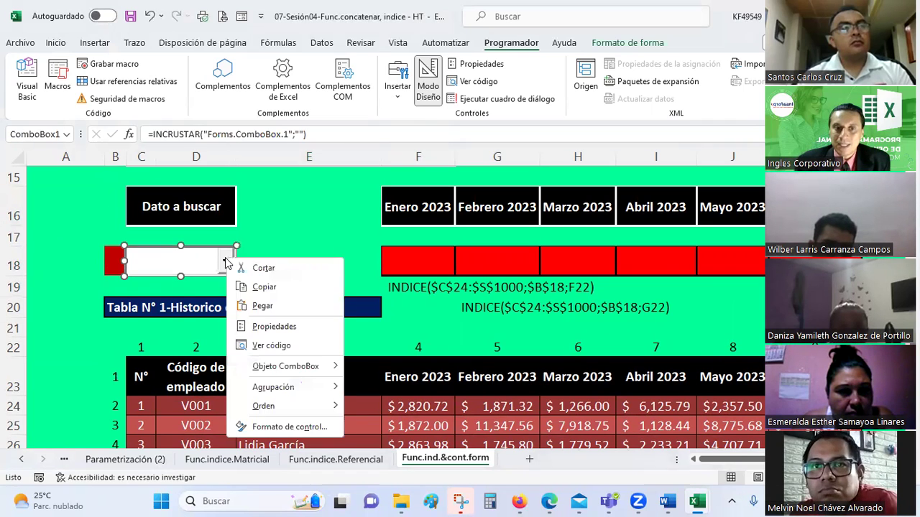
click(289, 428)
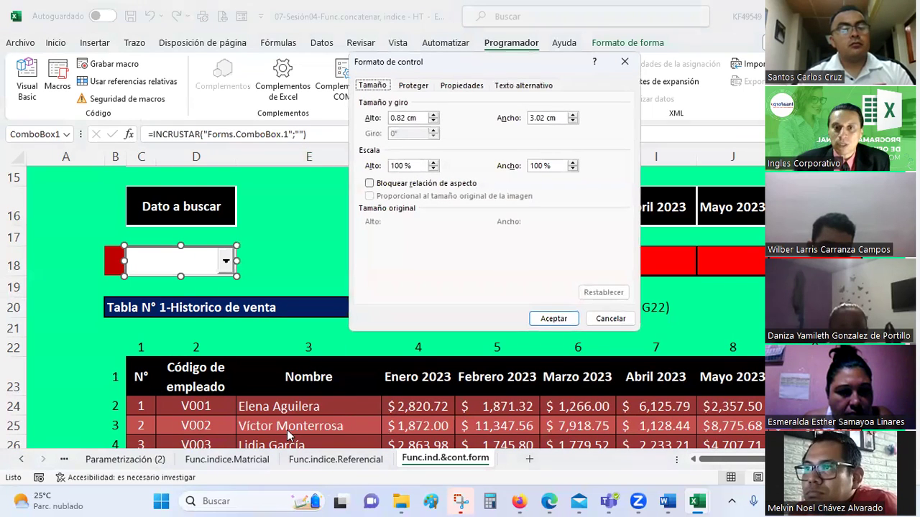
click(415, 86)
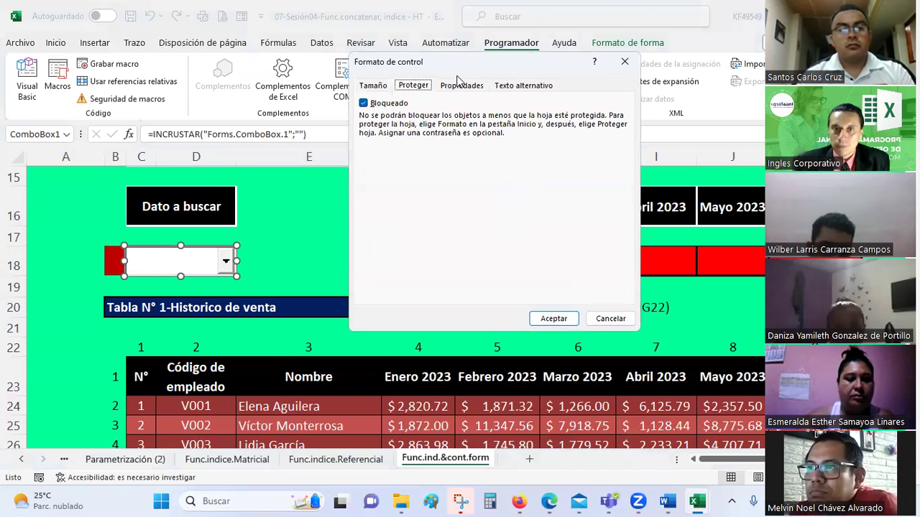
click(455, 85)
click(513, 86)
click(375, 86)
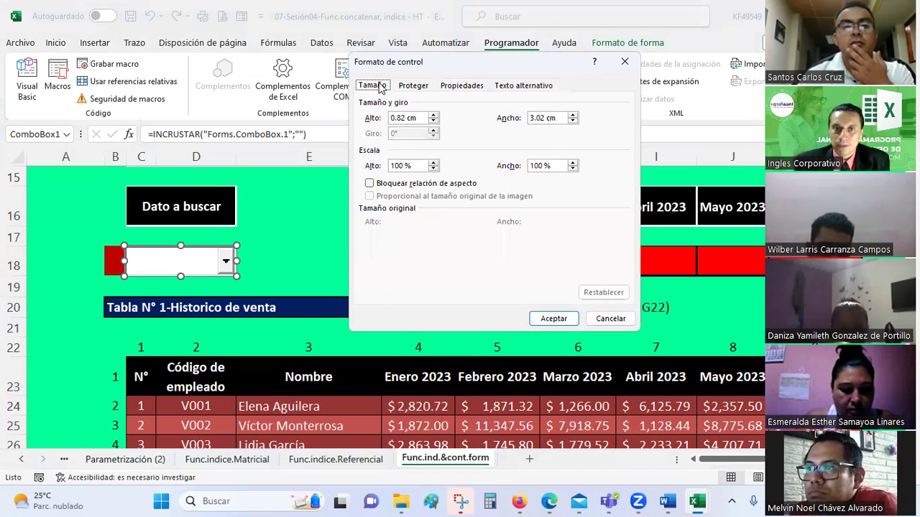
click(610, 318)
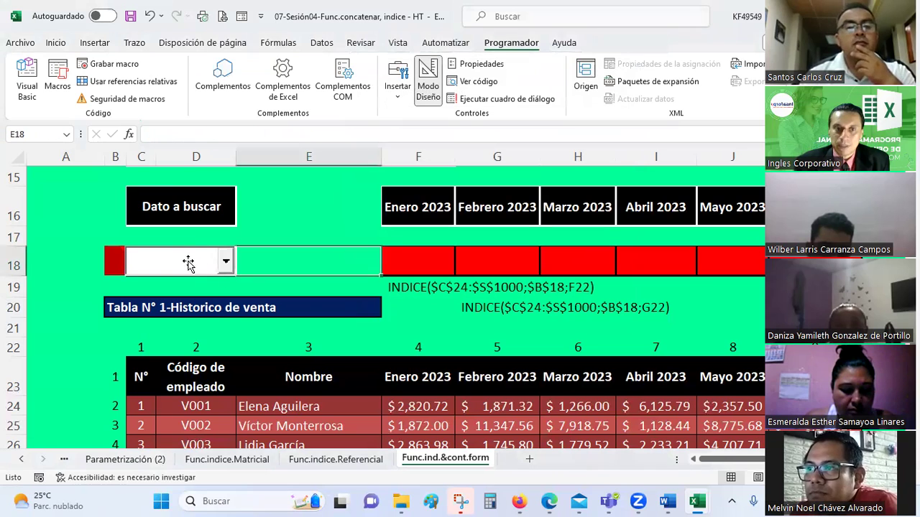
right_click(189, 264)
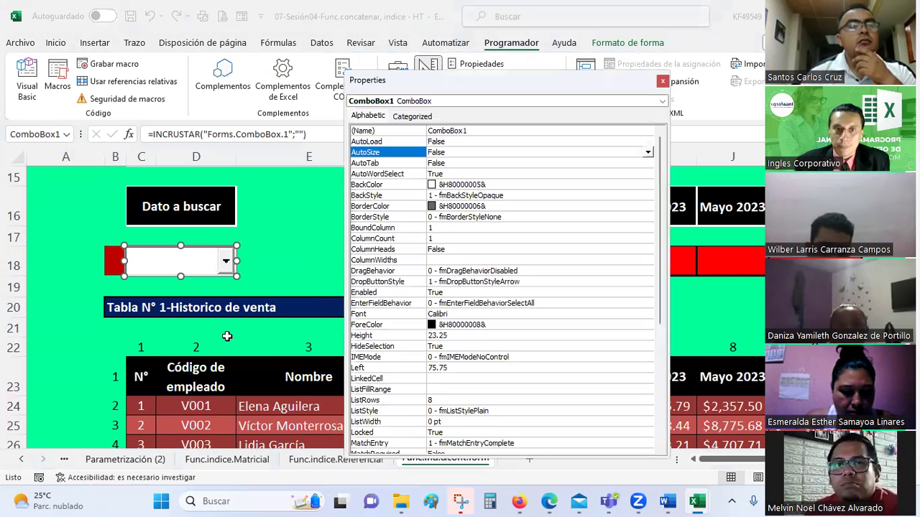
click(229, 331)
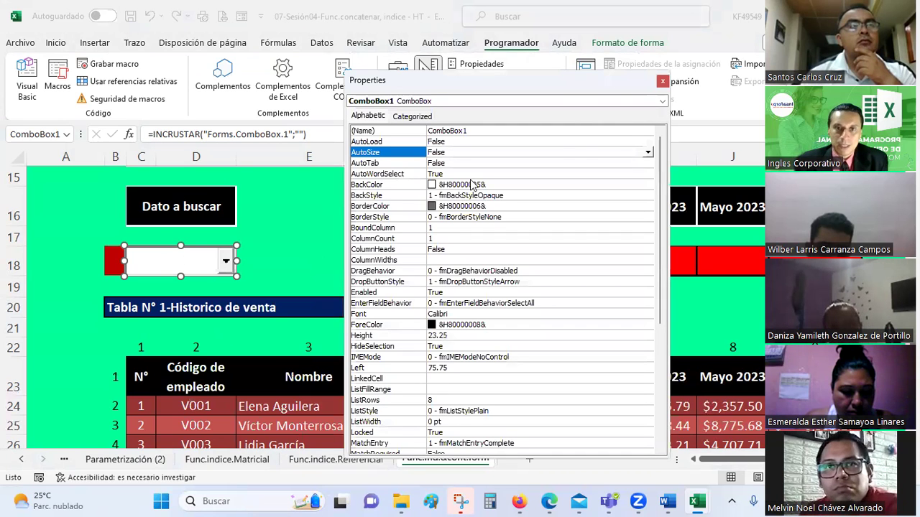
click(660, 83)
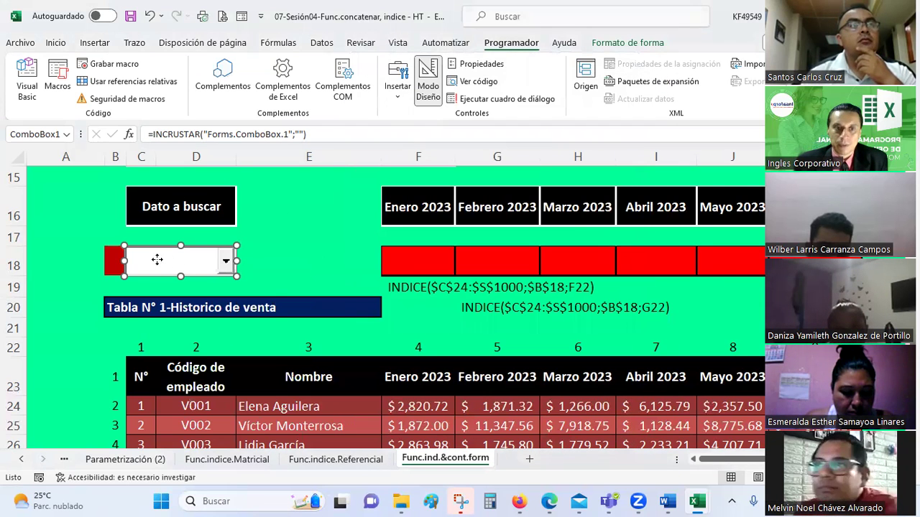
right_click(157, 260)
click(209, 347)
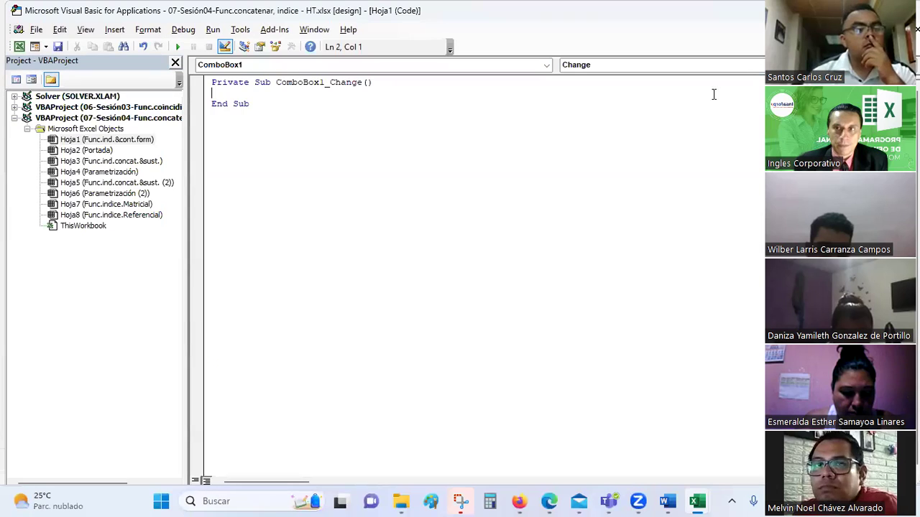
key(alt+F11)
right_click(172, 269)
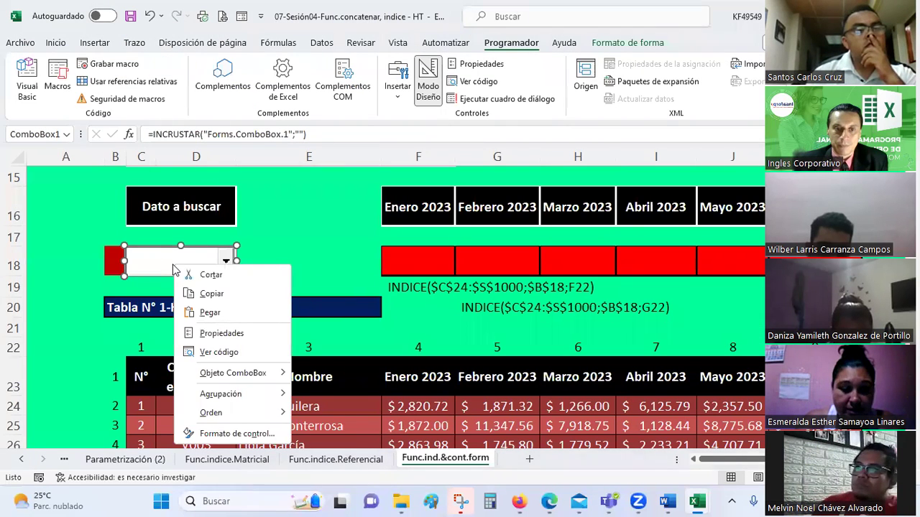
click(219, 434)
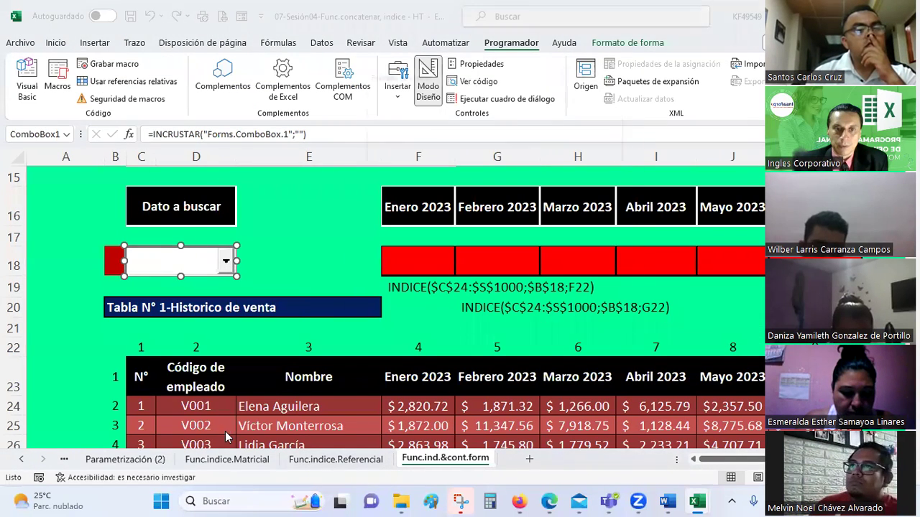
click(422, 85)
click(465, 85)
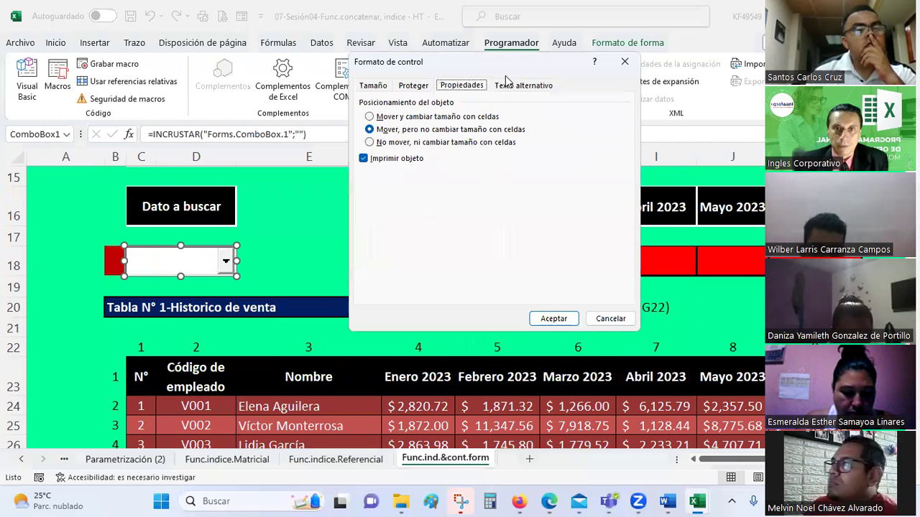
click(517, 86)
click(604, 318)
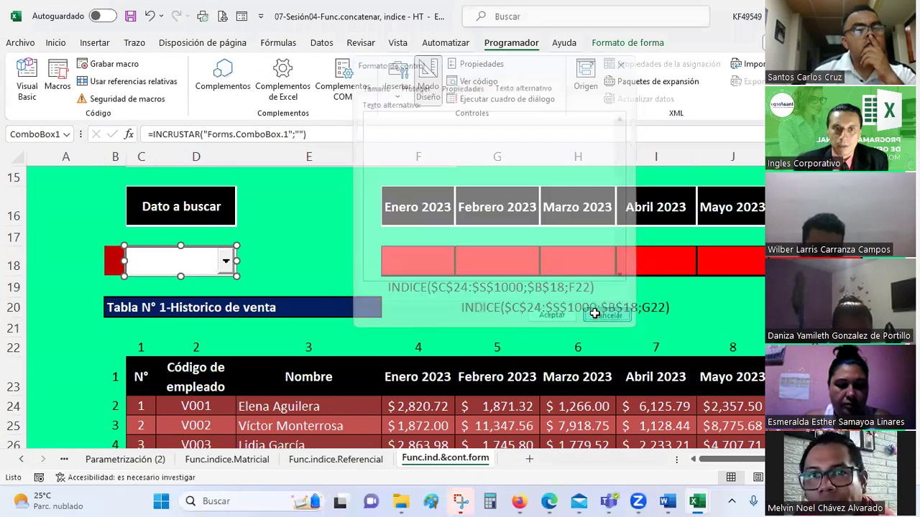
scroll(360, 266, up, 1)
scroll(359, 267, up, 3)
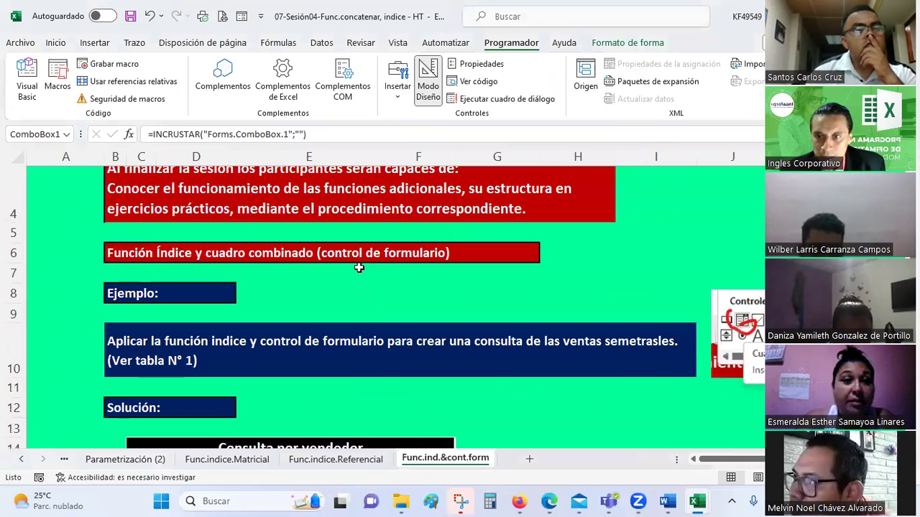
scroll(360, 266, down, 2)
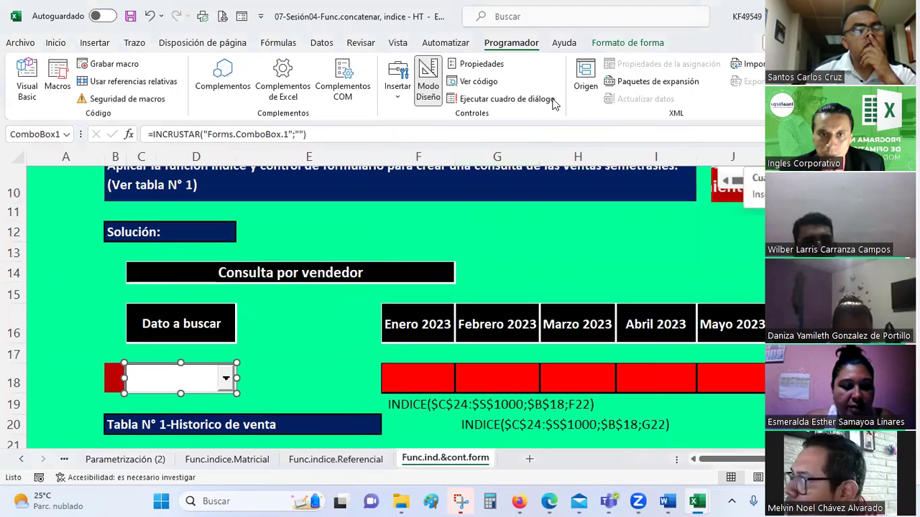
Browse the Insertar form and ActiveX controls list, then close it
click(393, 99)
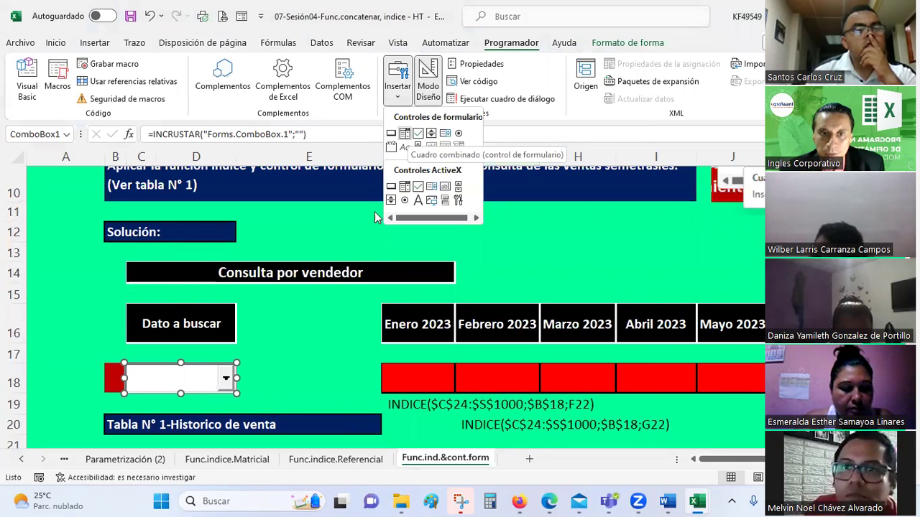
scroll(318, 269, up, 1)
scroll(321, 272, up, 1)
scroll(321, 272, up, 1)
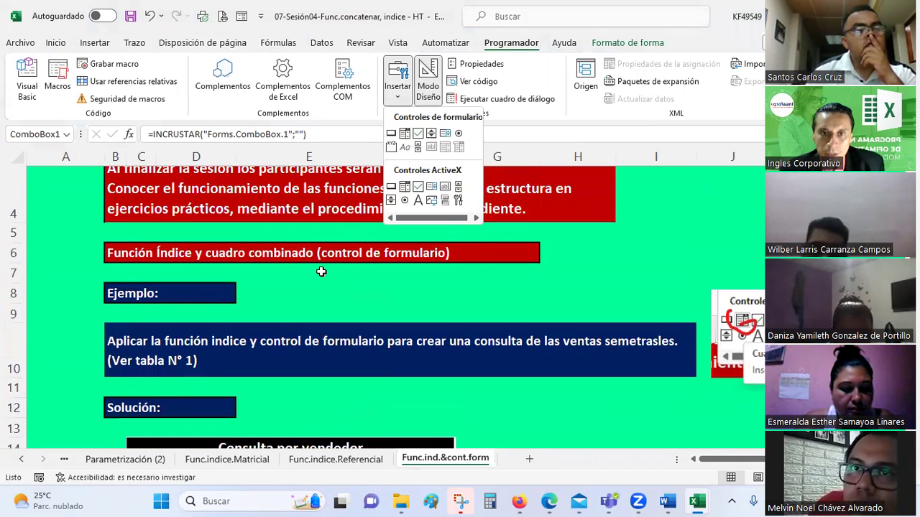
scroll(321, 271, down, 2)
scroll(321, 272, up, 1)
scroll(321, 272, up, 1)
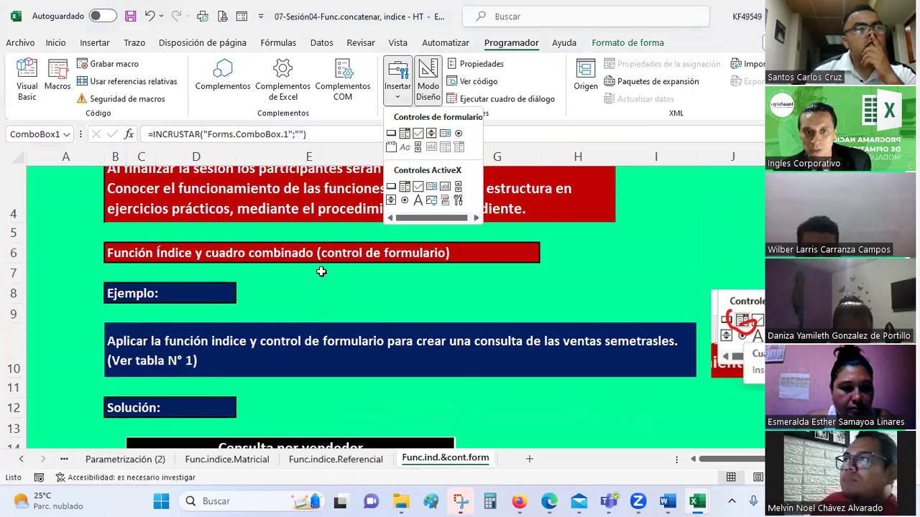
click(305, 307)
Select and deselect the existing row 18 combo box, then reopen the Insertar controls list
scroll(302, 299, down, 3)
click(198, 321)
key(Escape)
scroll(236, 301, up, 2)
scroll(318, 236, up, 1)
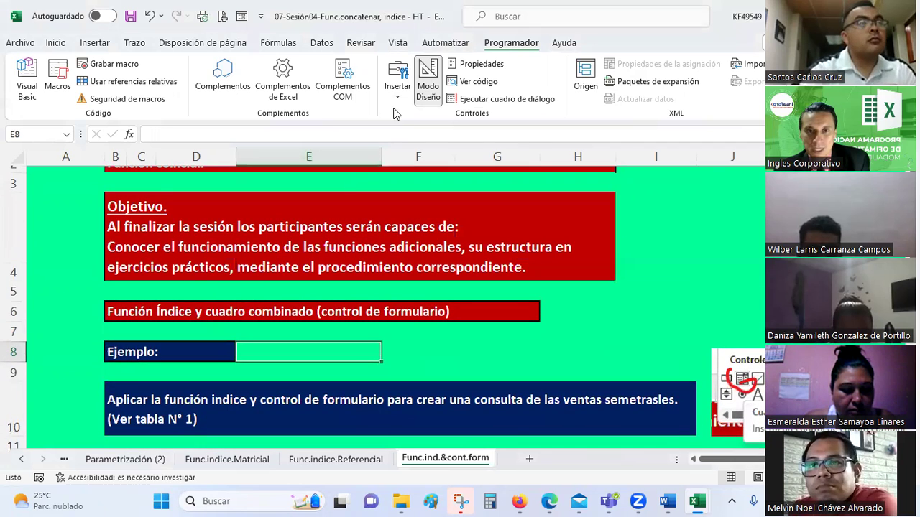
click(397, 78)
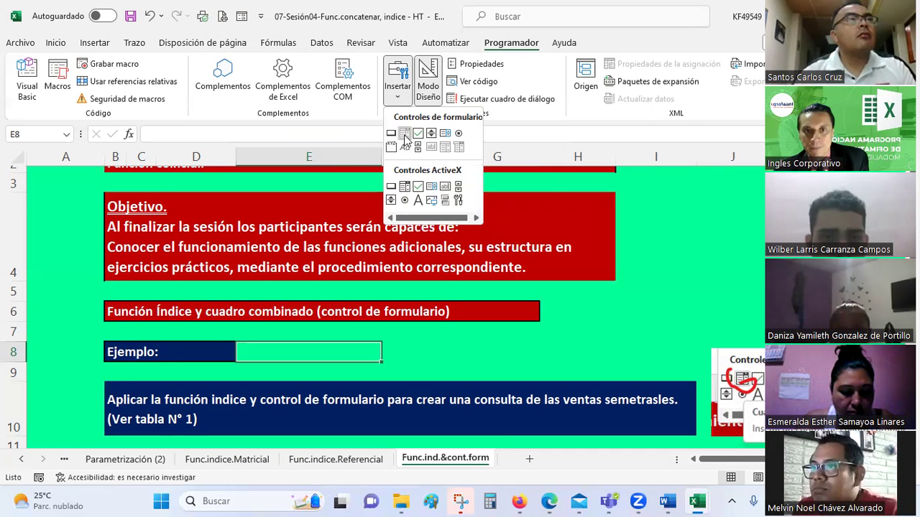
Draw a form-control combo box over C18:D18 and review its input range and cell link settings
click(406, 138)
scroll(264, 285, down, 3)
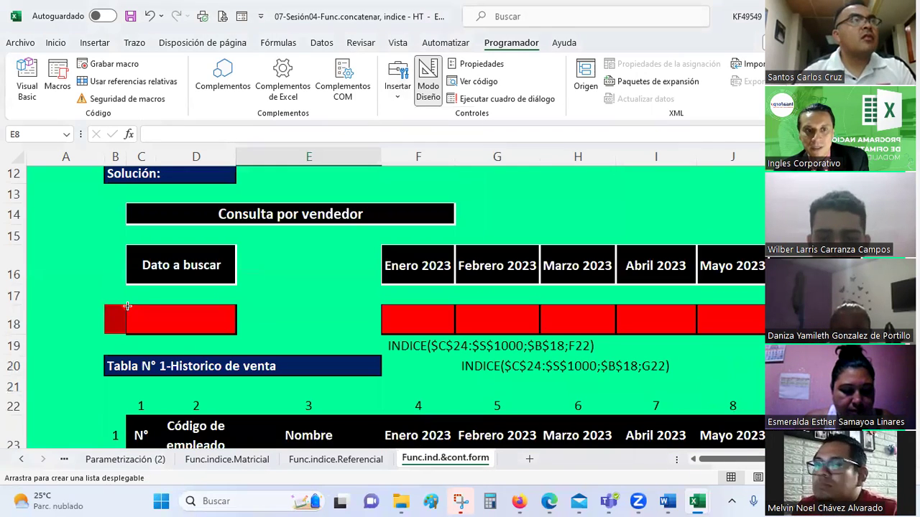
drag(126, 305, 237, 333)
right_click(196, 318)
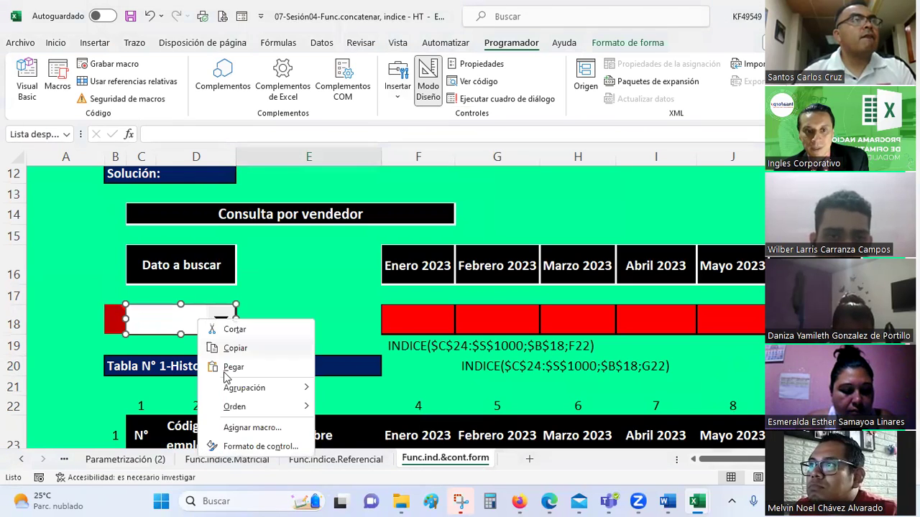
click(241, 444)
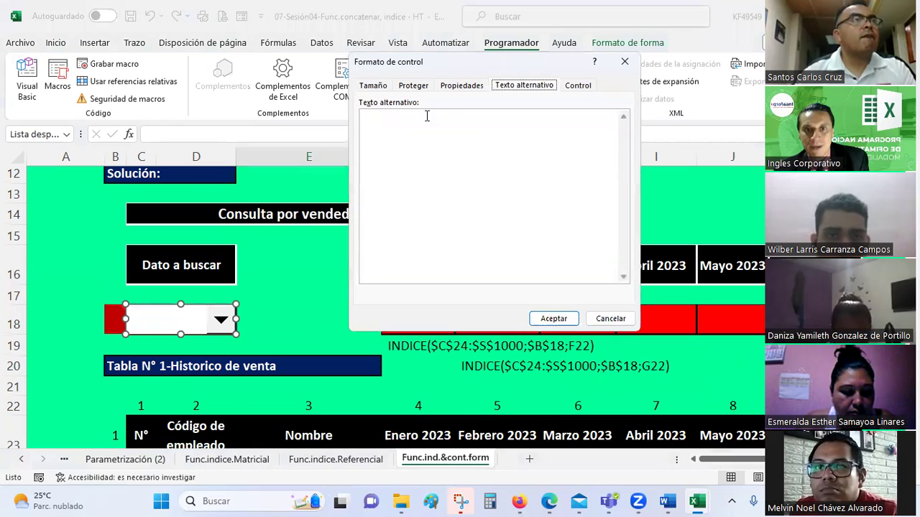
click(385, 87)
click(413, 85)
click(461, 85)
click(524, 86)
click(577, 86)
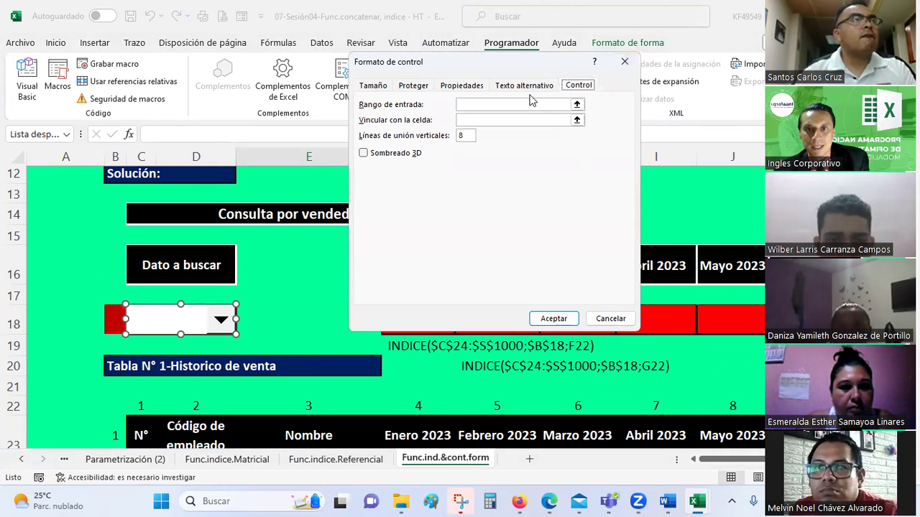
click(624, 63)
click(324, 271)
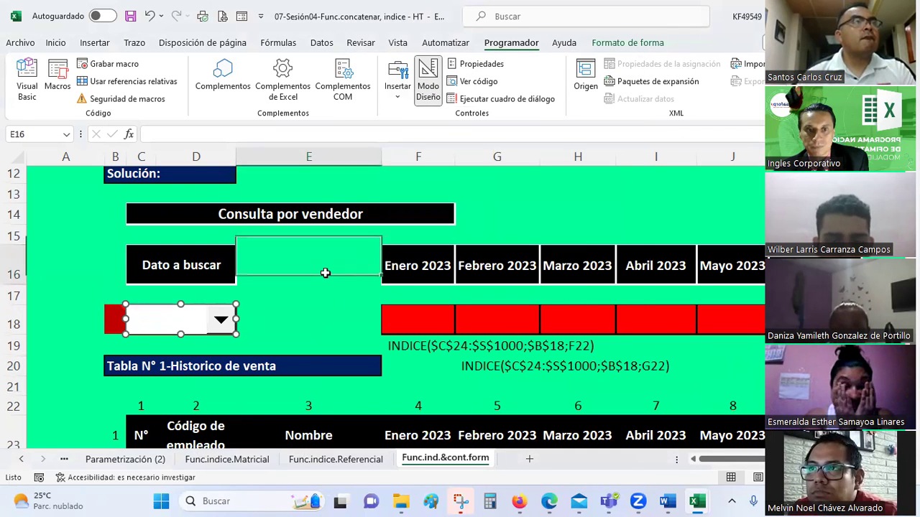
Draw an ActiveX combo box over cell E18
click(402, 93)
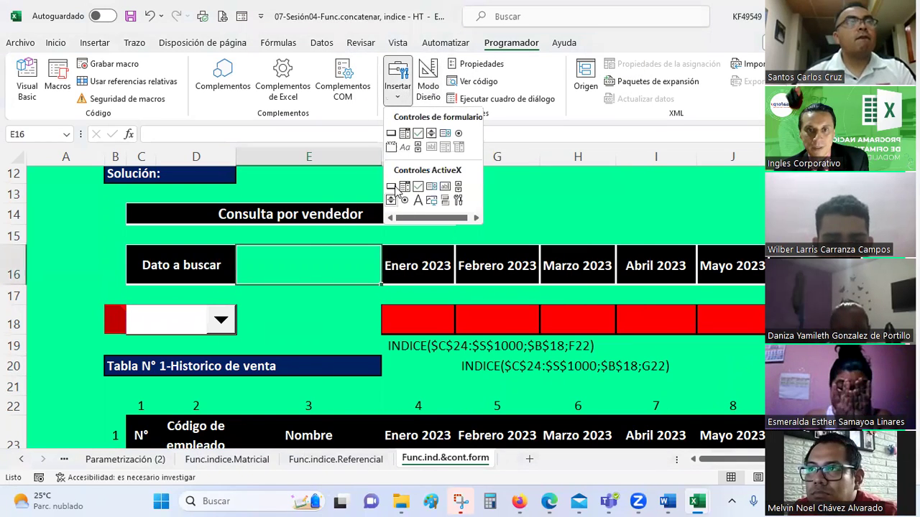
click(396, 188)
drag(266, 305, 375, 345)
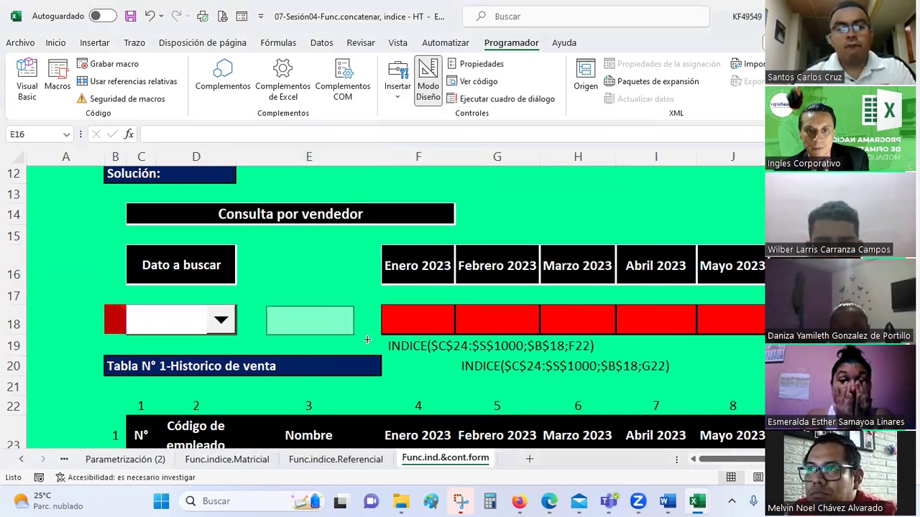
Delete the extra ActiveX combo box over E18 without inserting any new control
right_click(323, 325)
click(366, 320)
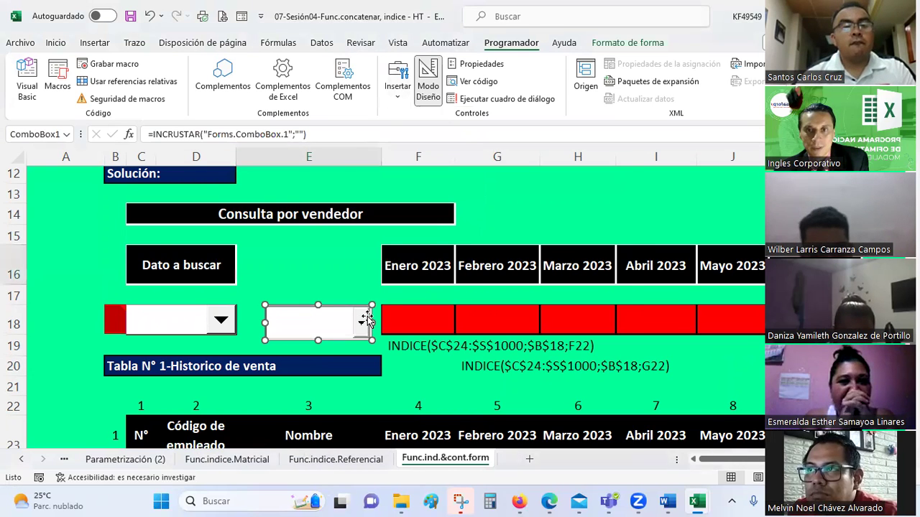
click(538, 85)
key(Escape)
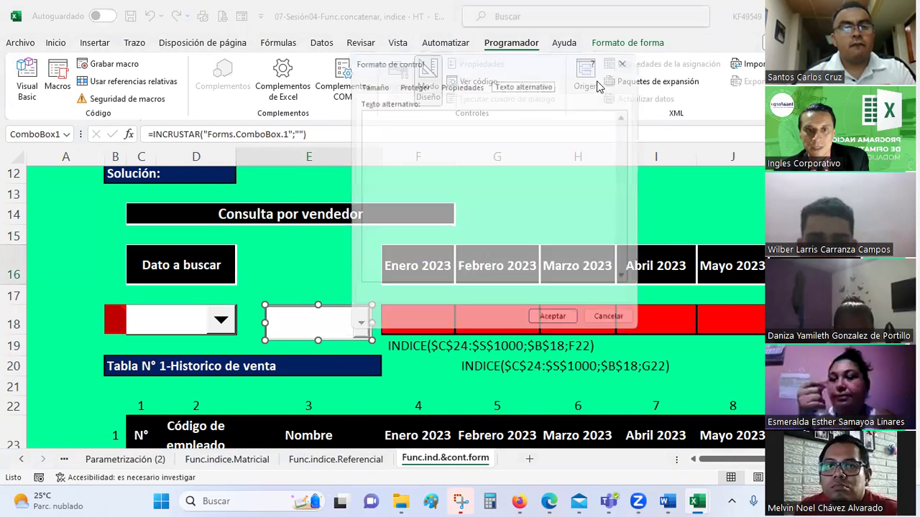
click(316, 280)
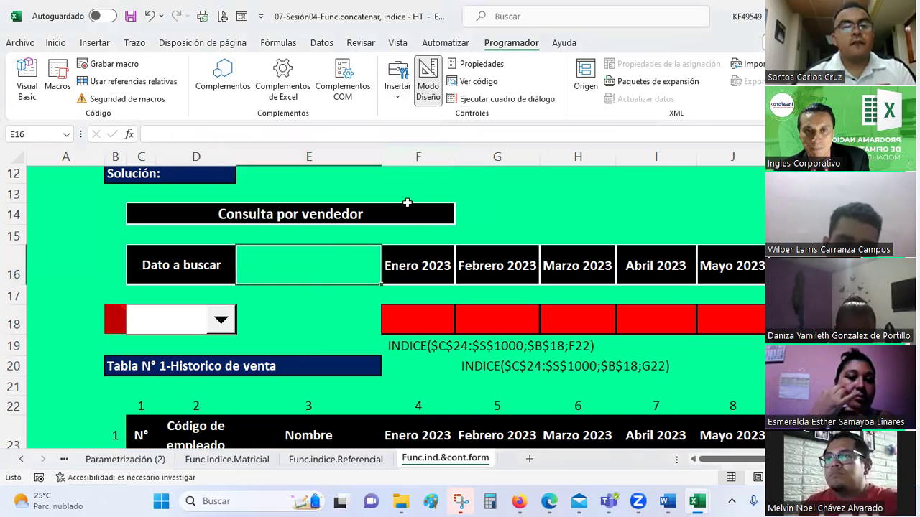
click(398, 81)
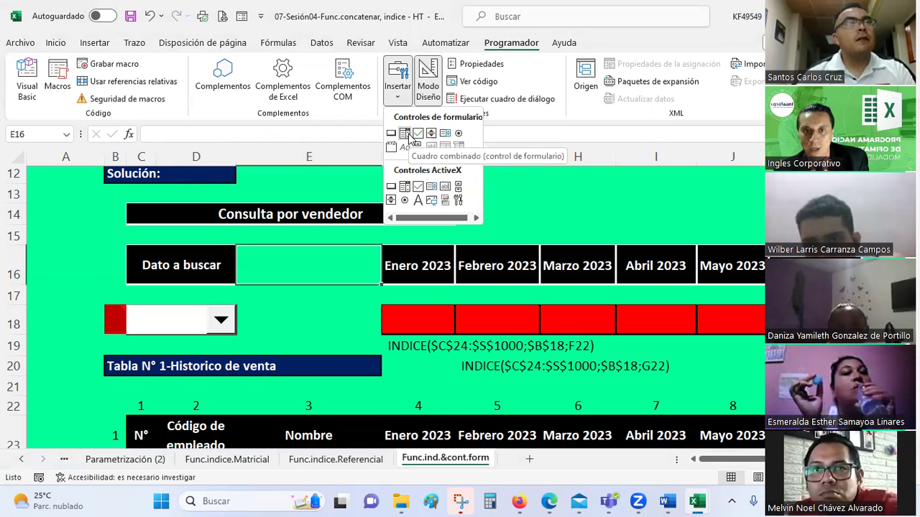
click(288, 324)
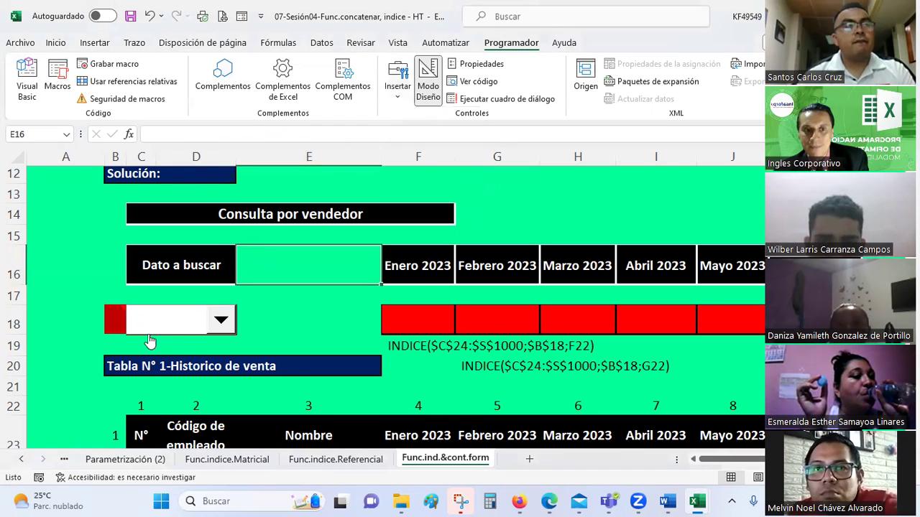
Review the B18 dropdown's Control settings (input range $E$24:$E$33, linked cell $B$18), then cancel
right_click(153, 329)
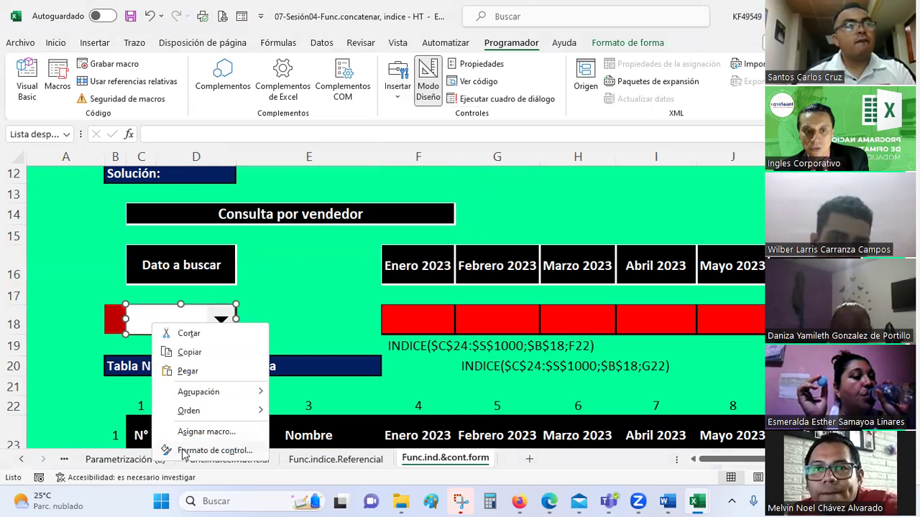
click(204, 448)
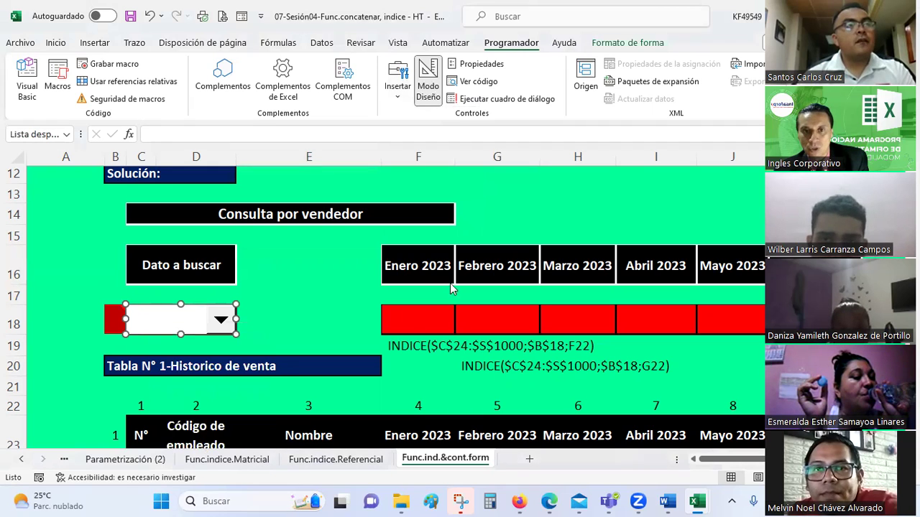
click(579, 86)
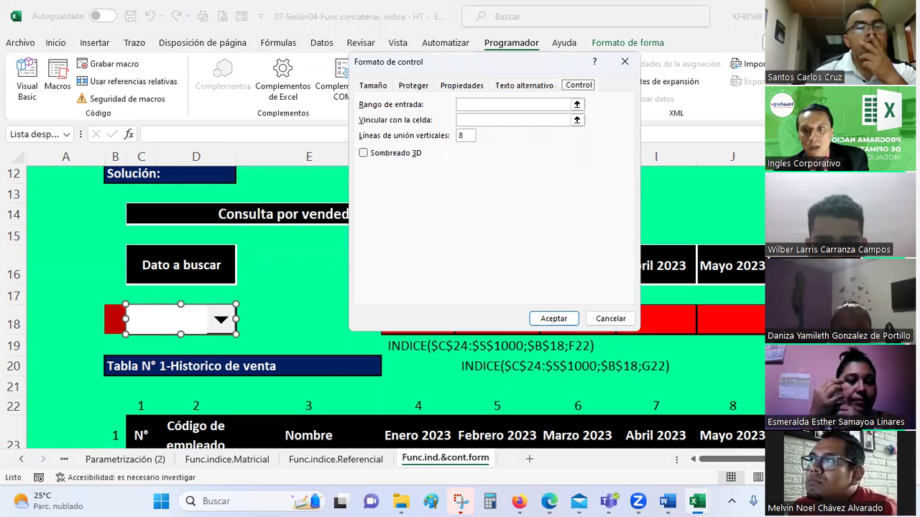
click(610, 317)
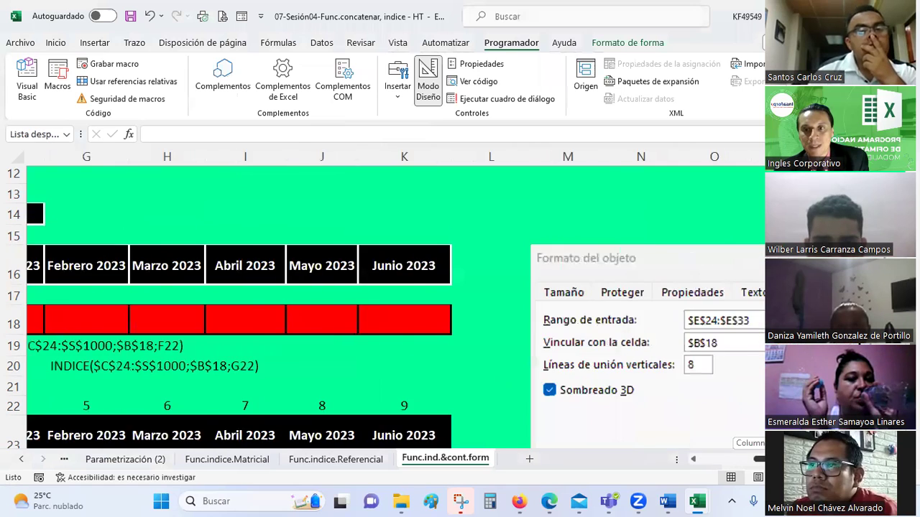
drag(751, 459, 728, 457)
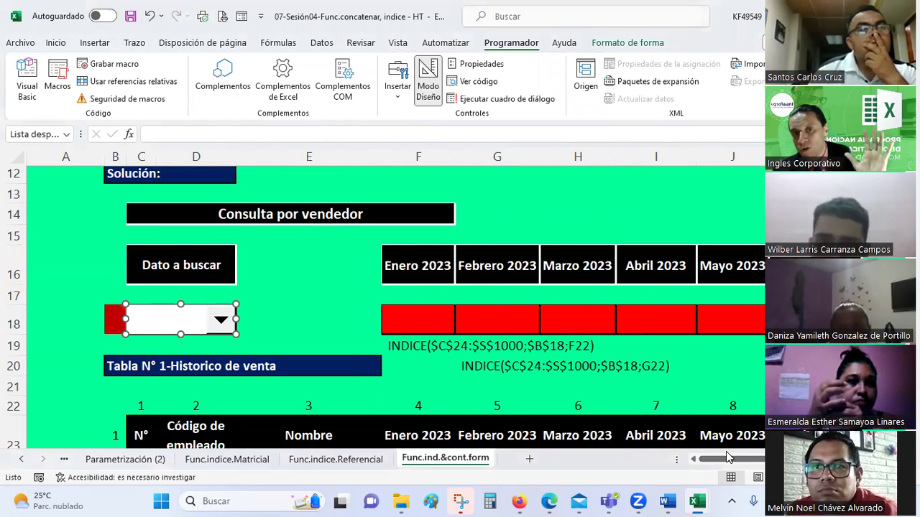
click(428, 318)
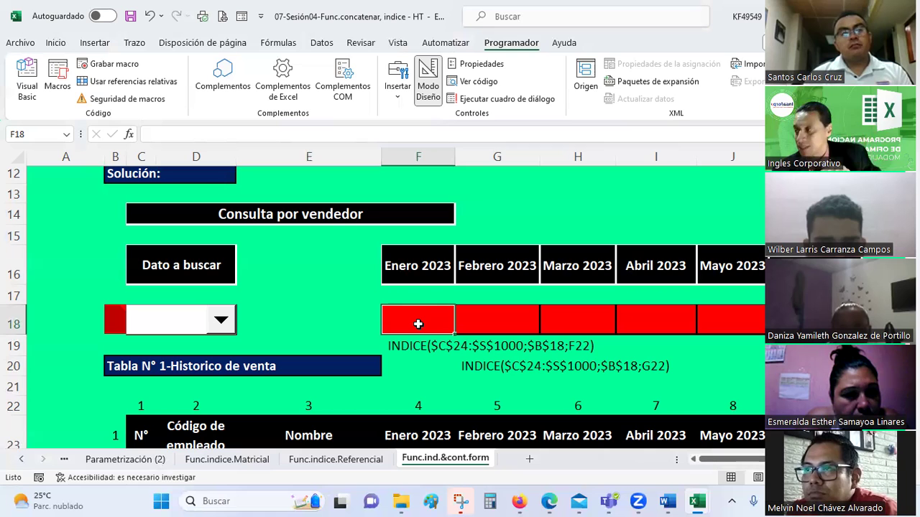
scroll(255, 334, down, 2)
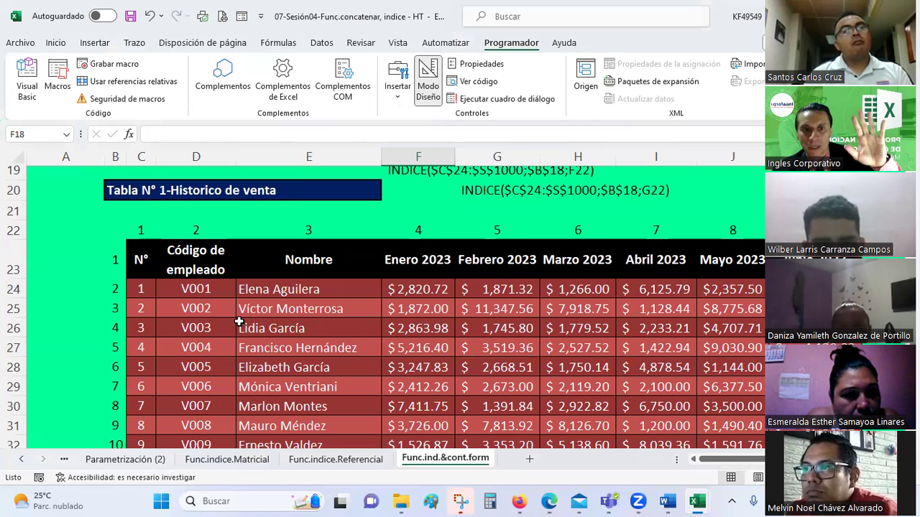
scroll(238, 321, up, 2)
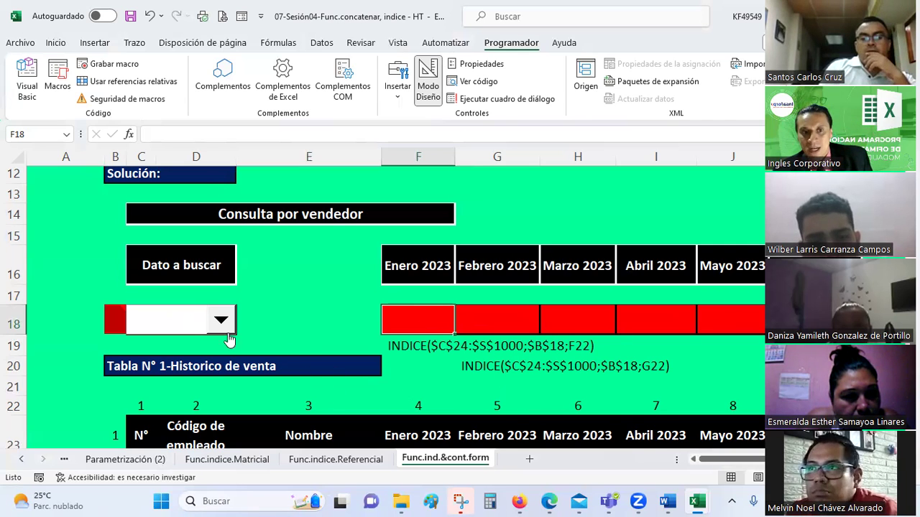
In the B18 dropdown's format settings, set the input range to $E$24:$E$33
right_click(192, 321)
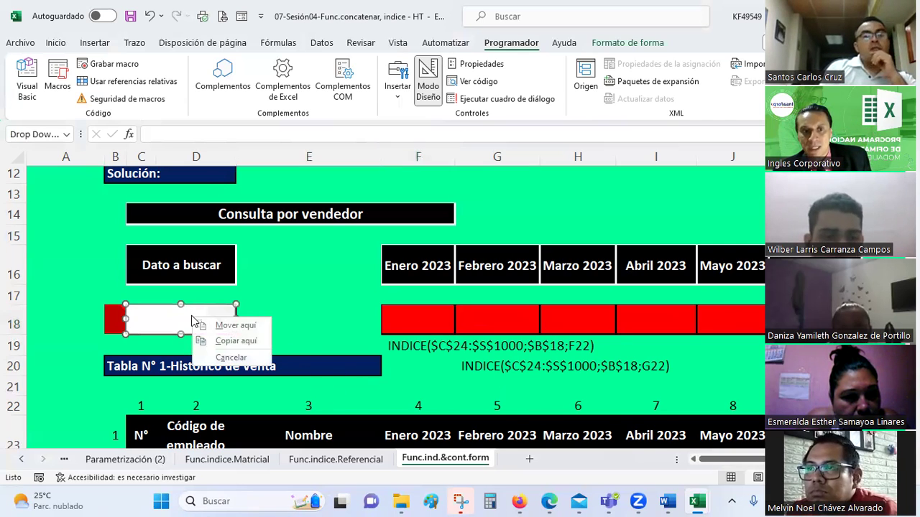
key(Escape)
right_click(185, 322)
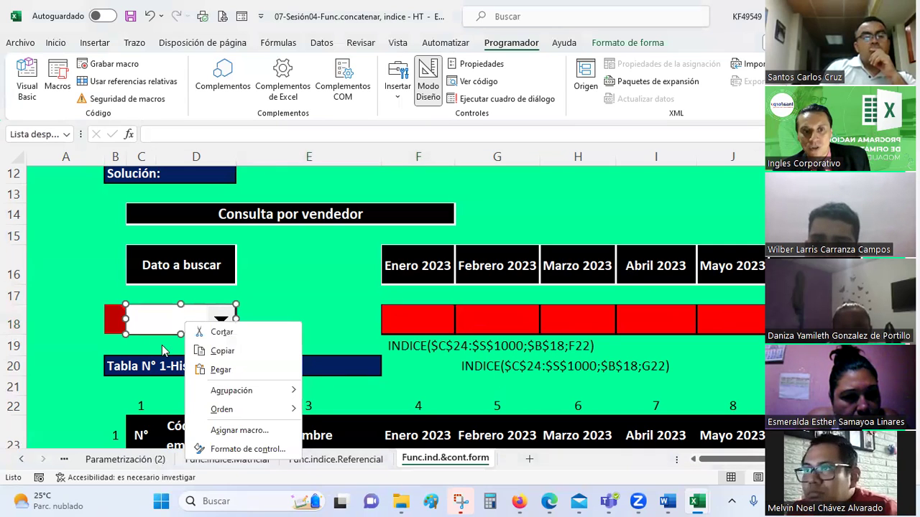
click(237, 449)
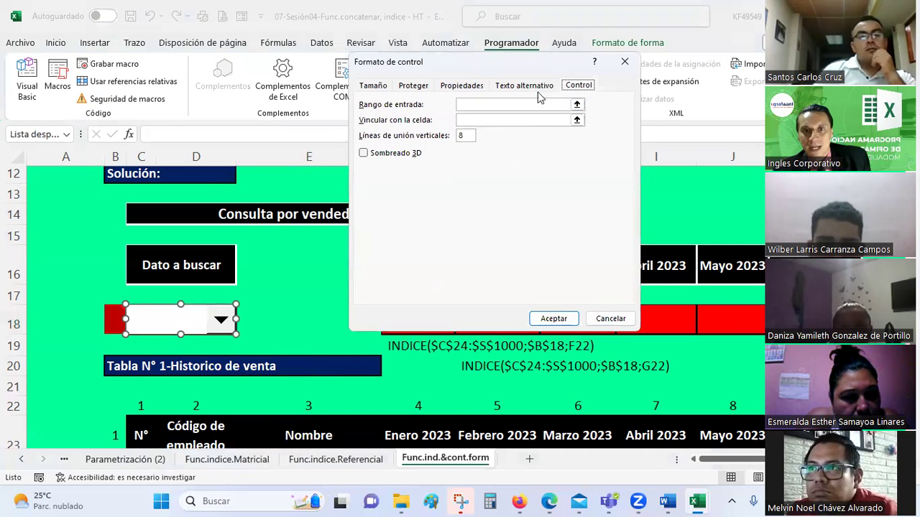
click(577, 105)
scroll(456, 191, down, 4)
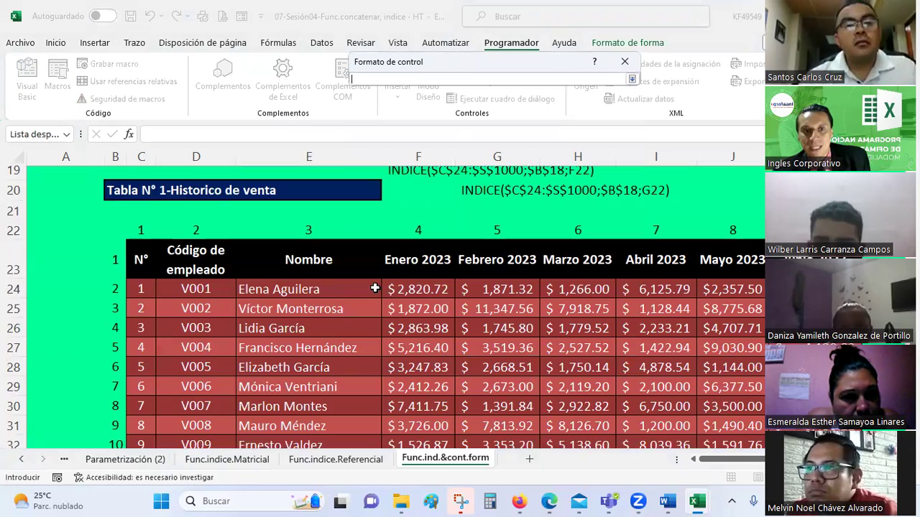
scroll(258, 179, up, 1)
drag(257, 232, 264, 406)
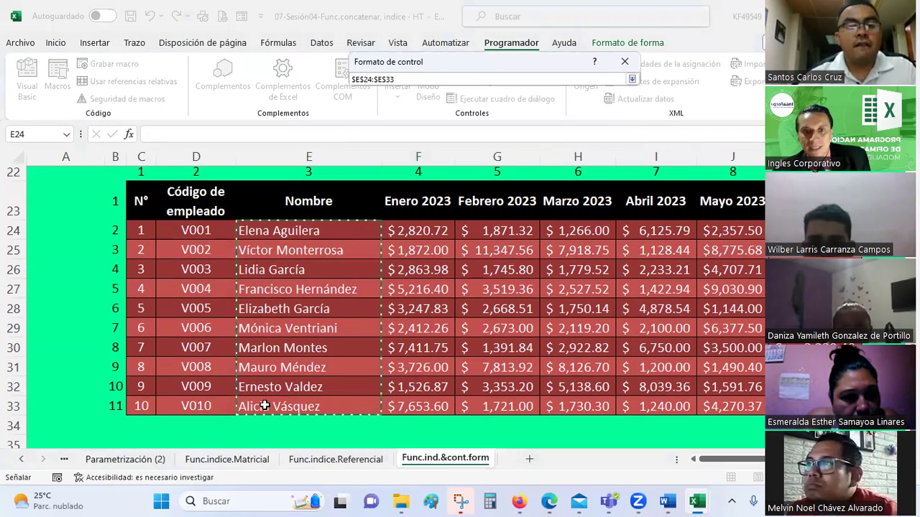
scroll(362, 323, up, 2)
scroll(362, 323, up, 2)
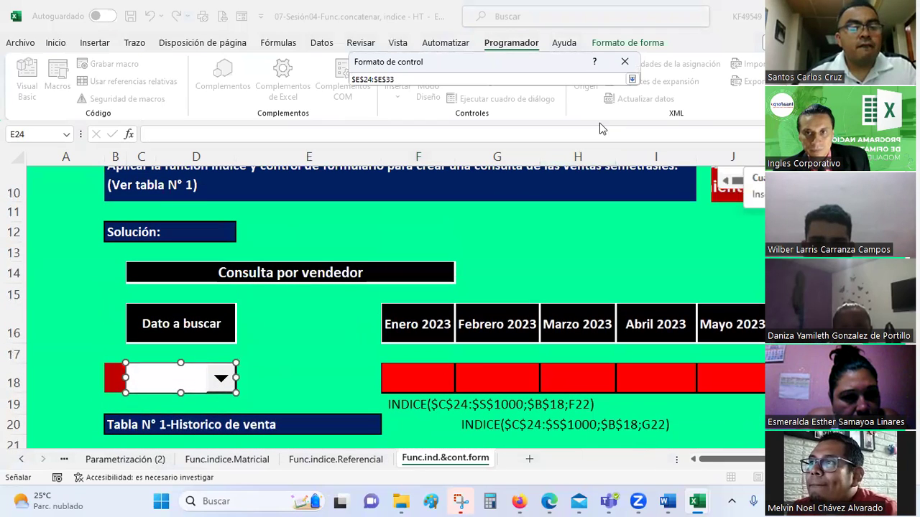
click(632, 79)
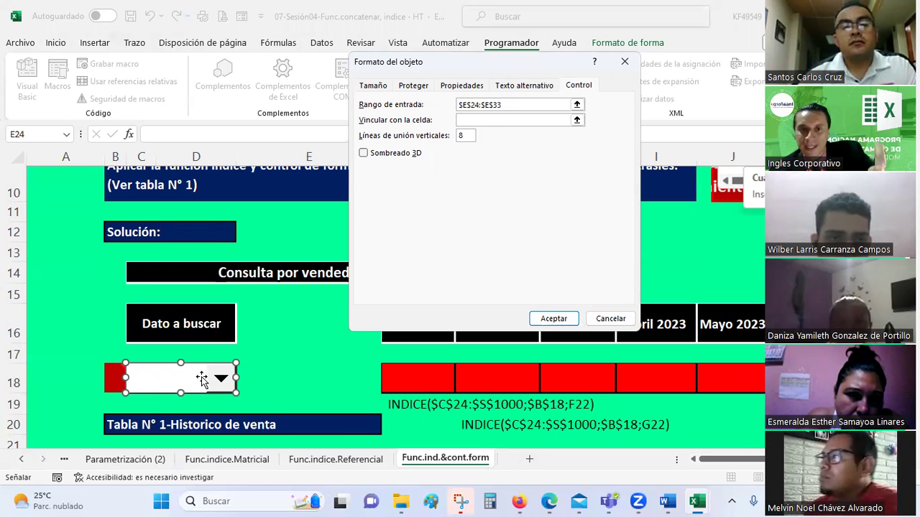
Set the linked cell to $B$18 and move the settings window off the table
key(Tab)
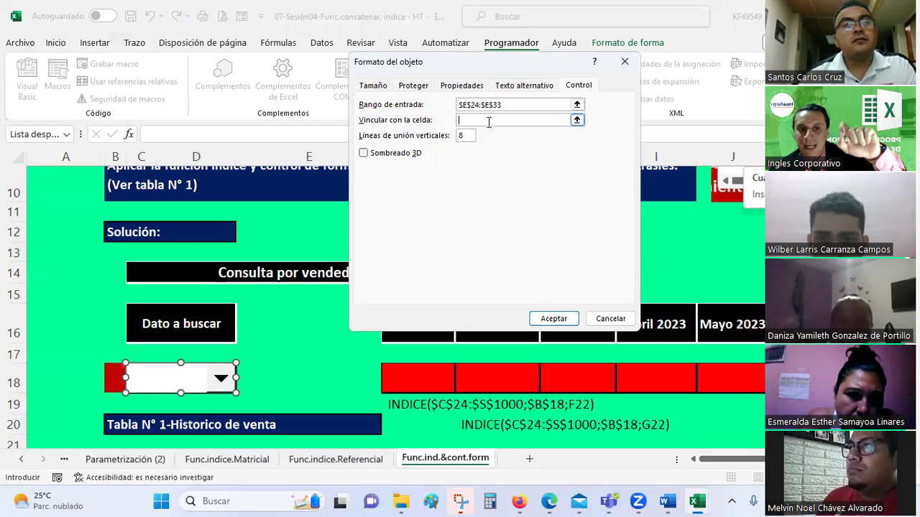
scroll(335, 332, down, 3)
scroll(336, 332, down, 1)
scroll(336, 332, up, 2)
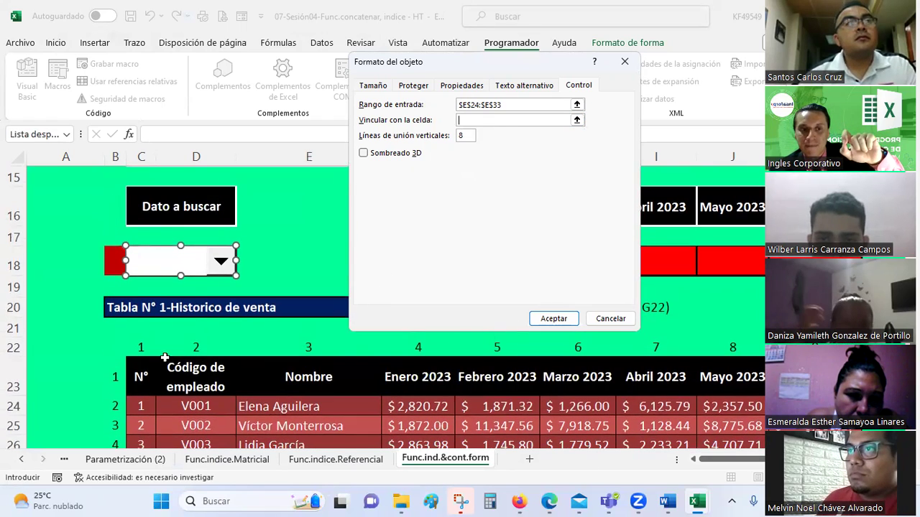
click(495, 120)
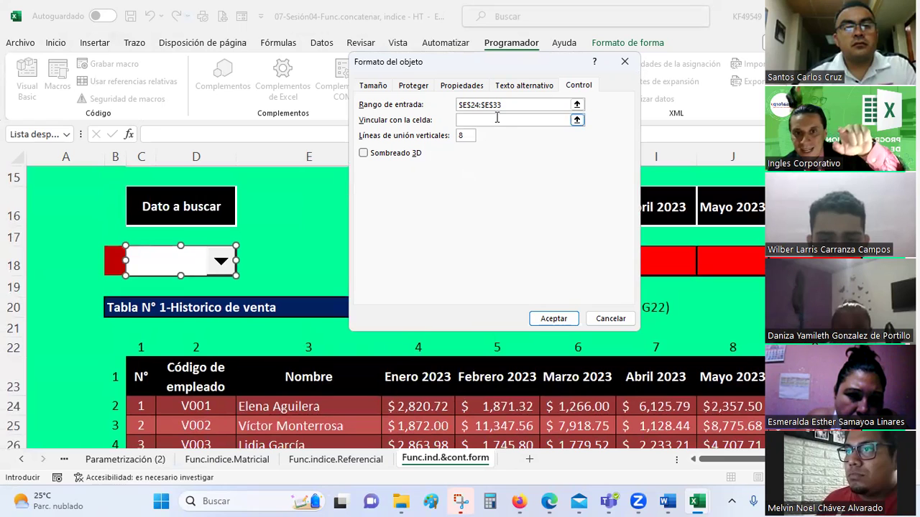
click(577, 120)
click(108, 257)
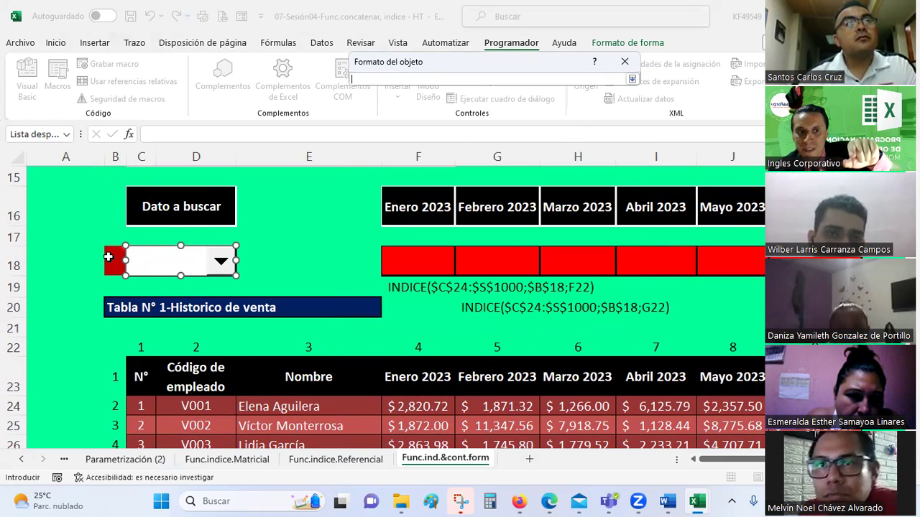
click(631, 80)
drag(544, 73, 576, 77)
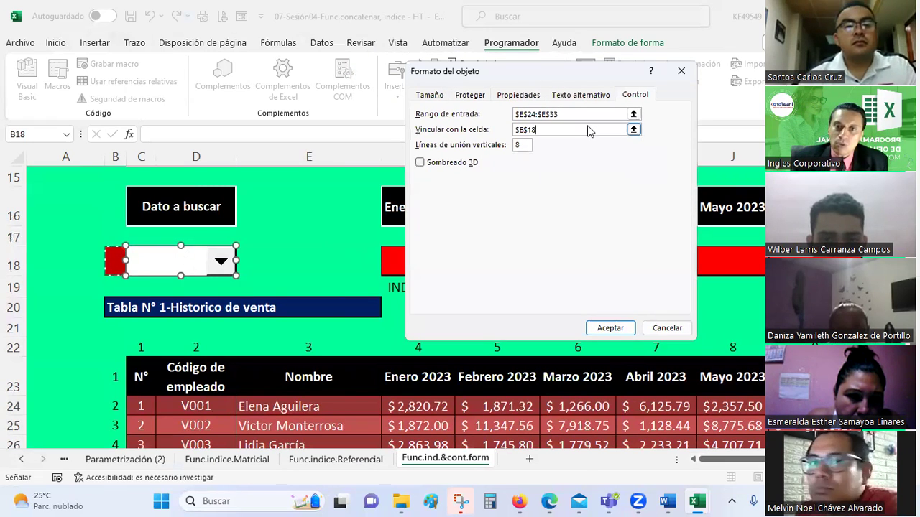
drag(581, 113, 515, 114)
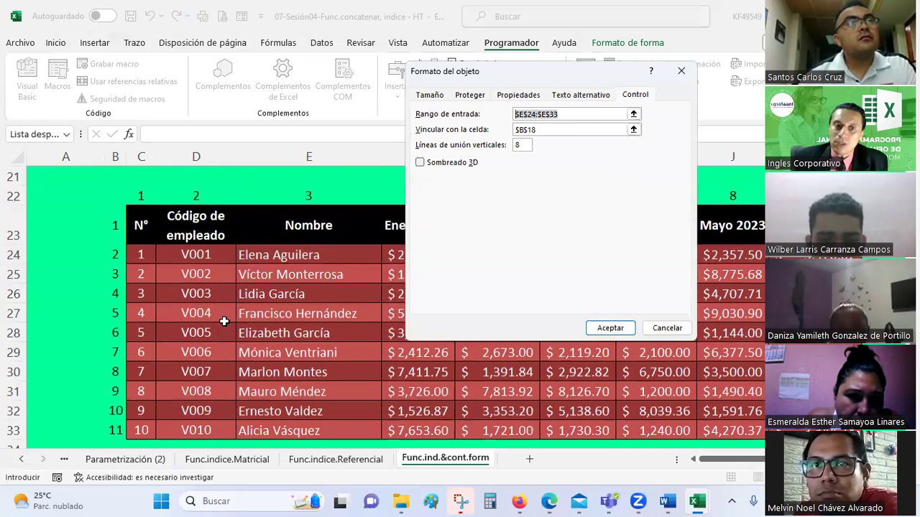
scroll(269, 264, up, 2)
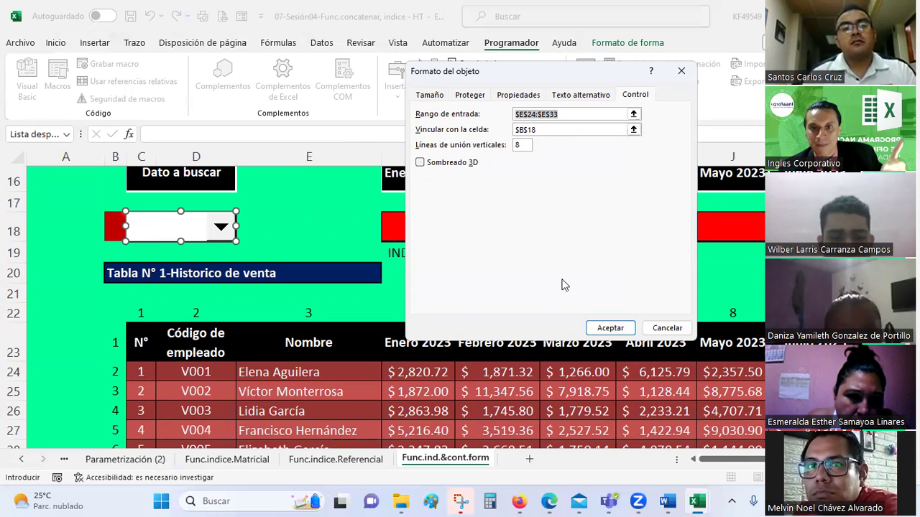
click(549, 130)
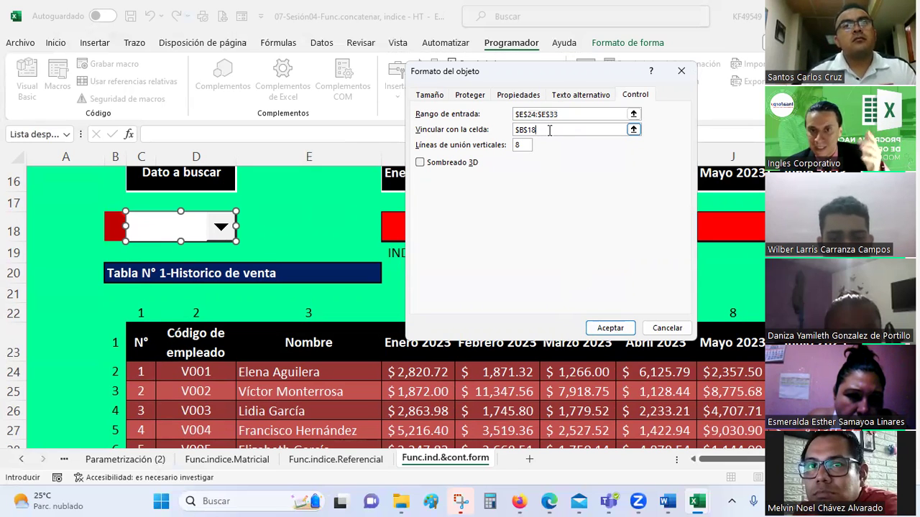
click(626, 329)
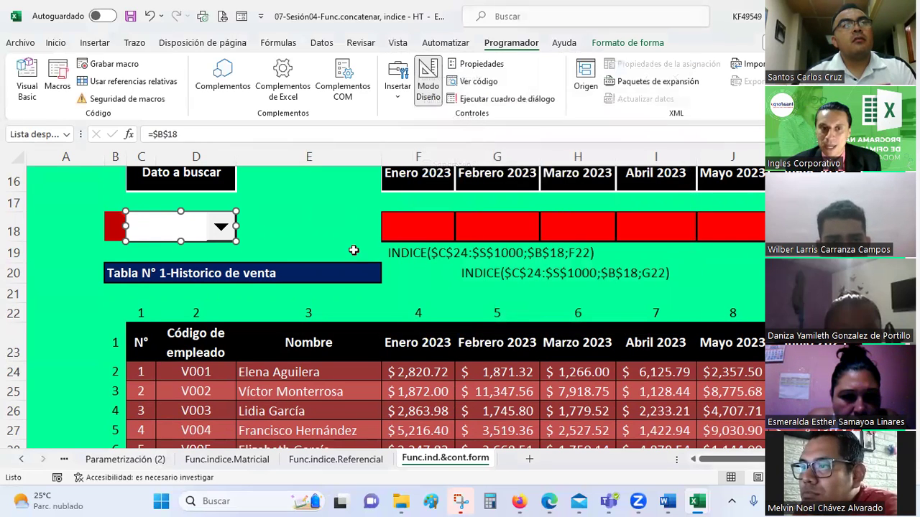
click(313, 230)
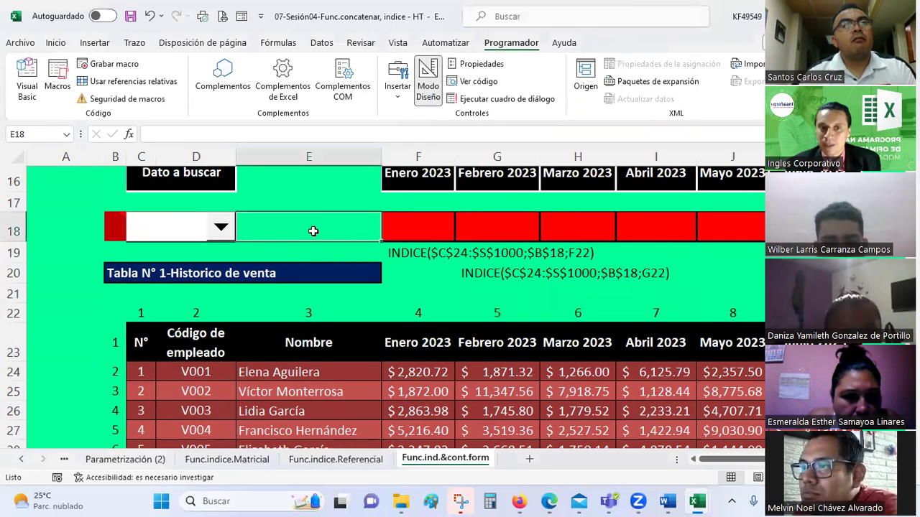
click(221, 229)
click(139, 276)
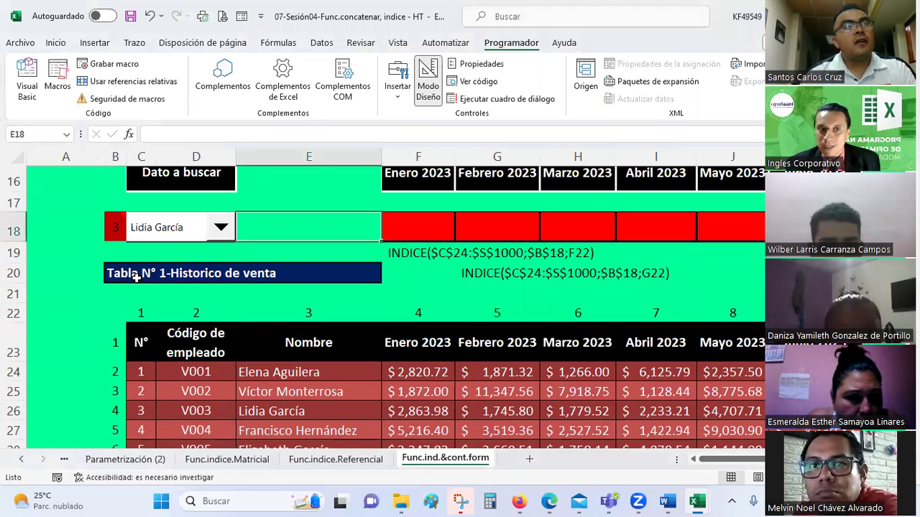
click(317, 196)
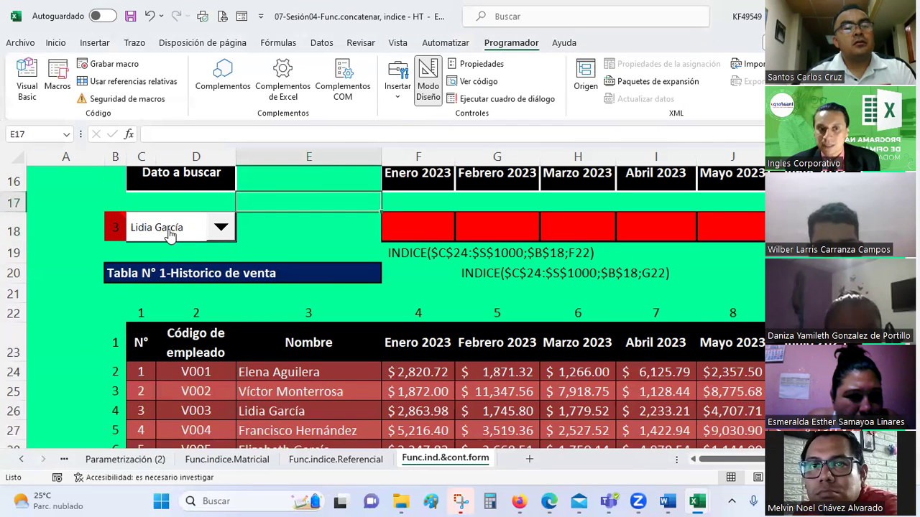
click(222, 228)
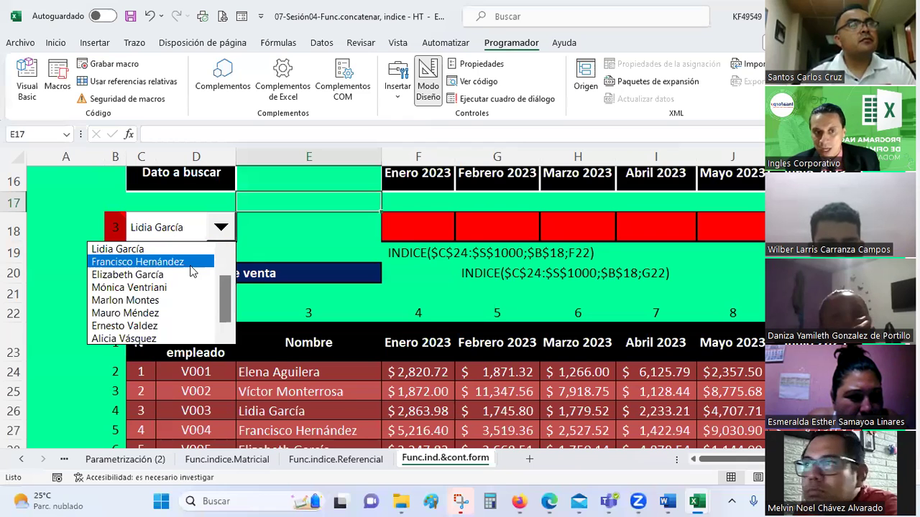
scroll(297, 294, down, 2)
drag(270, 256, 284, 431)
scroll(288, 323, up, 3)
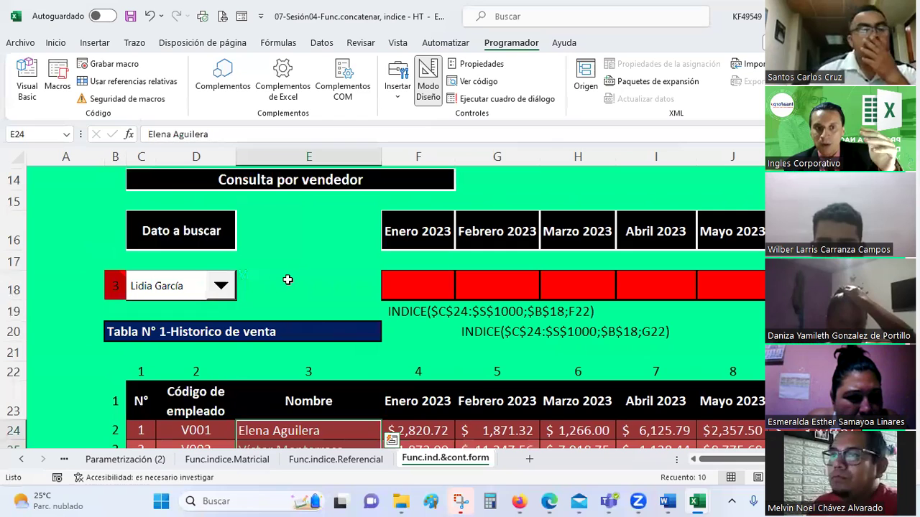
click(222, 287)
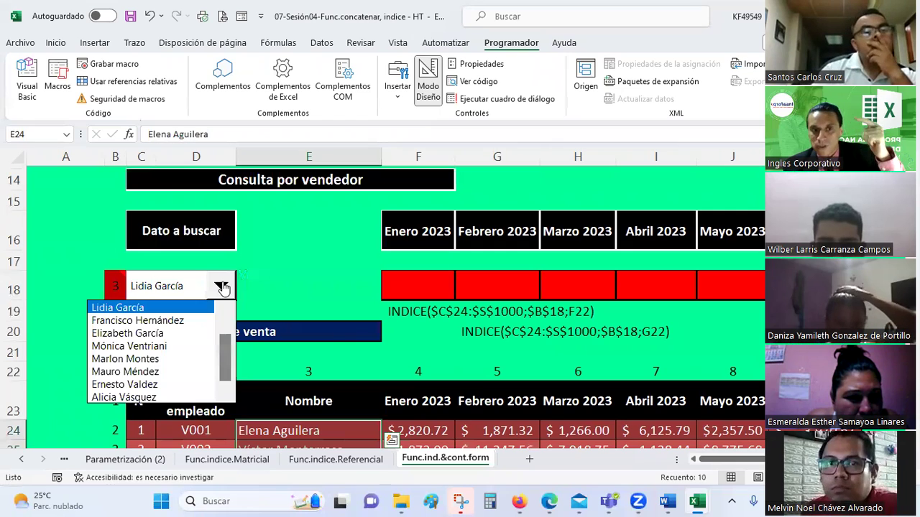
click(149, 309)
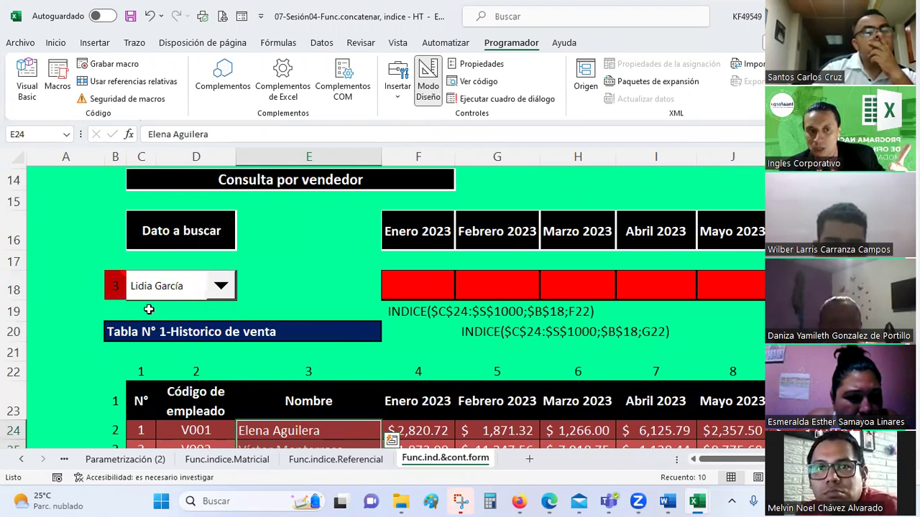
click(115, 283)
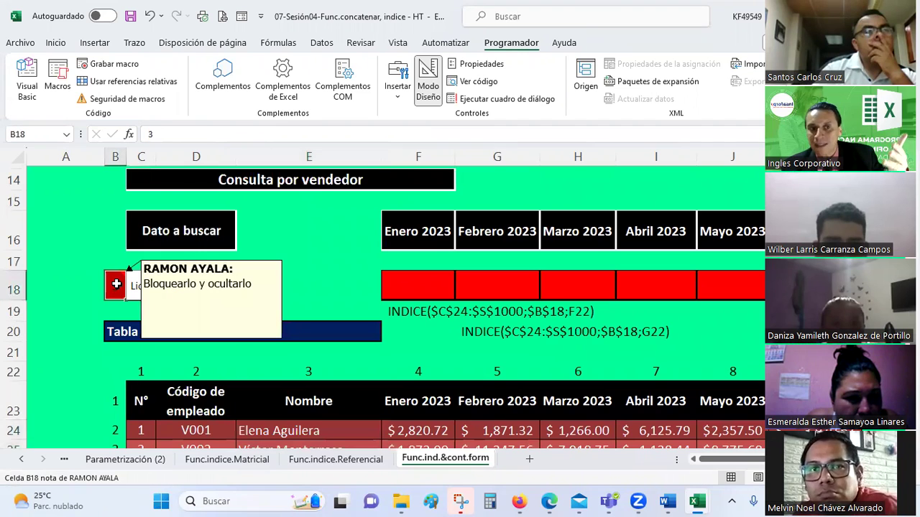
scroll(99, 352, down, 1)
scroll(99, 352, up, 1)
scroll(99, 352, down, 1)
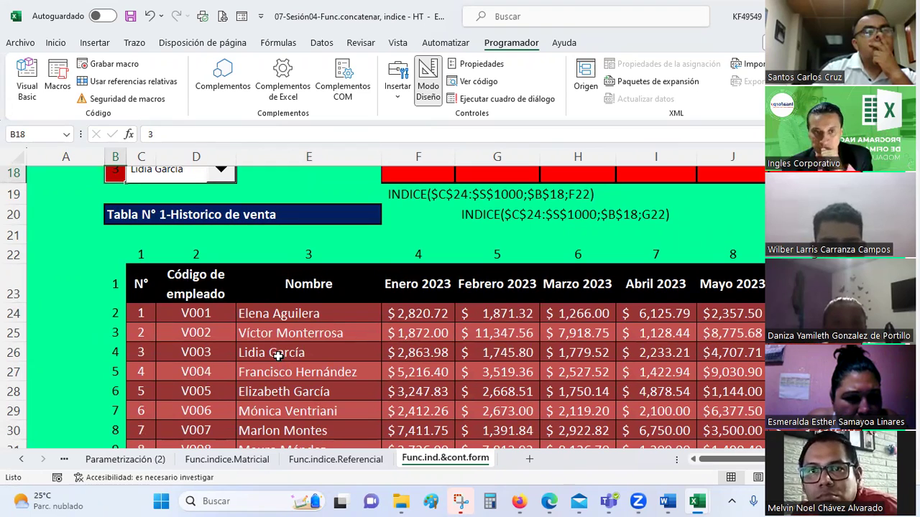
scroll(277, 355, down, 1)
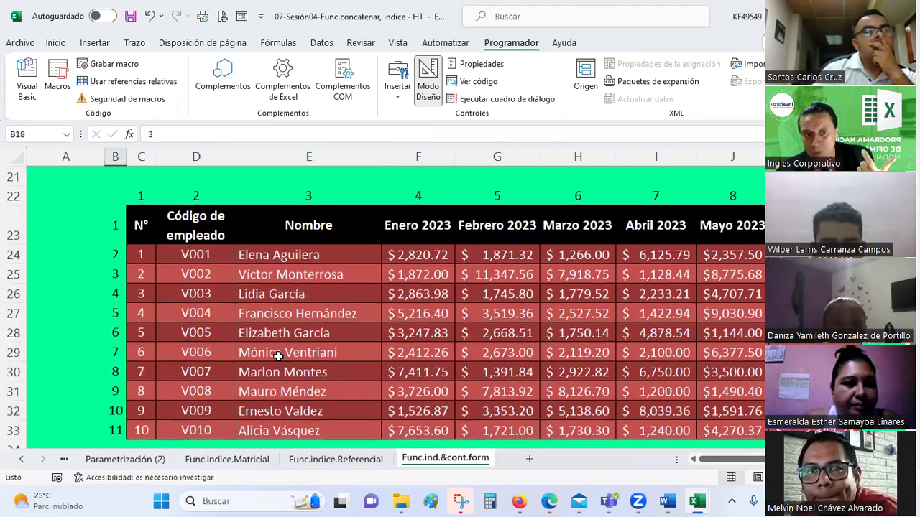
scroll(278, 356, down, 1)
click(271, 197)
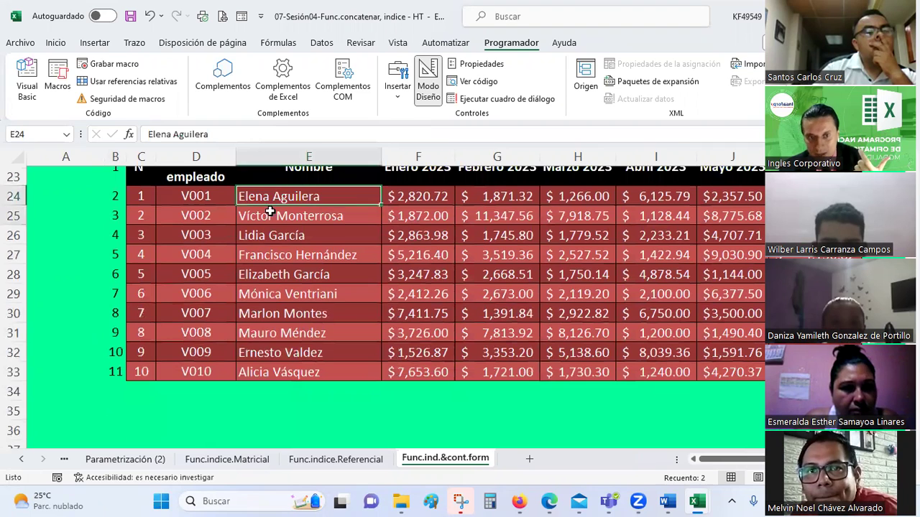
drag(271, 211, 285, 362)
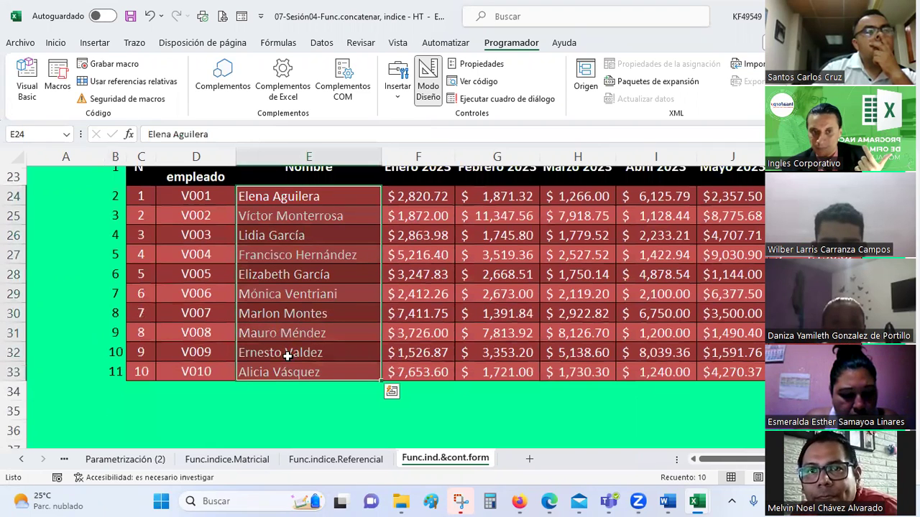
scroll(286, 356, up, 2)
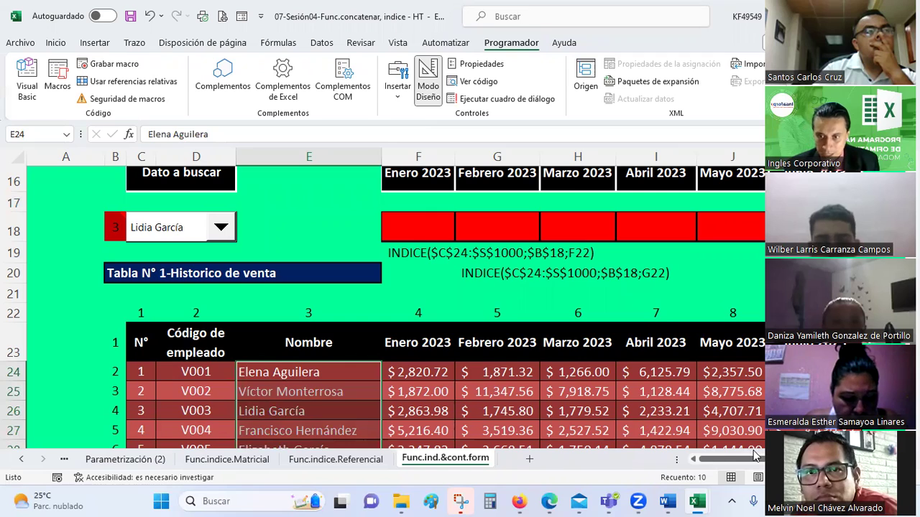
mouse_move(758, 465)
mouse_down()
mouse_move(784, 463)
mouse_move(694, 460)
mouse_up()
click(271, 224)
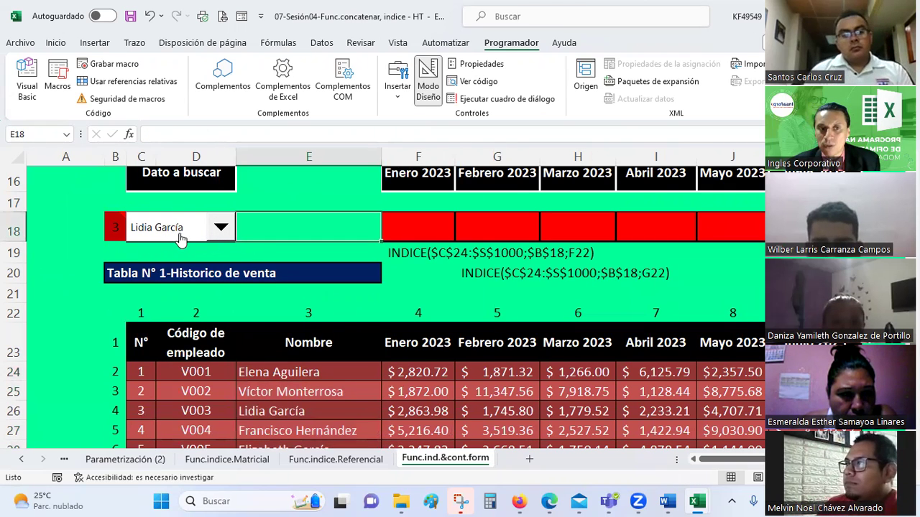
click(221, 227)
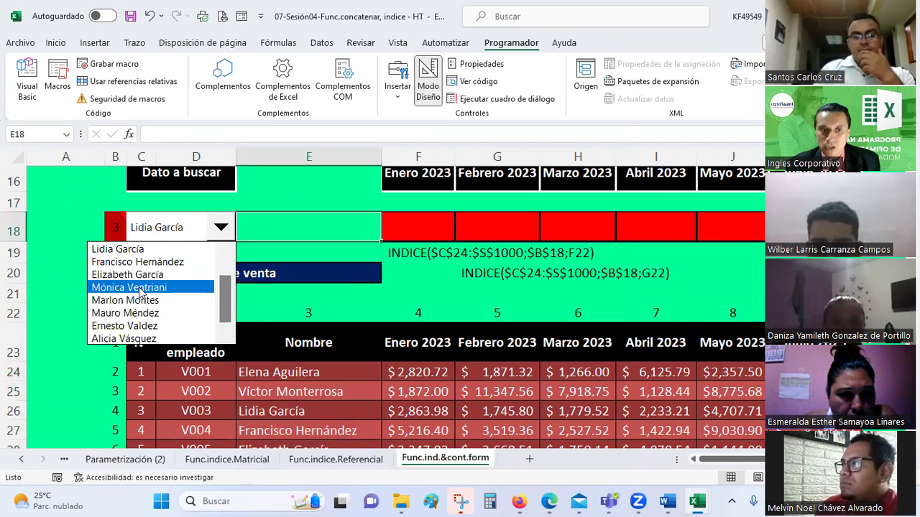
click(141, 287)
click(114, 229)
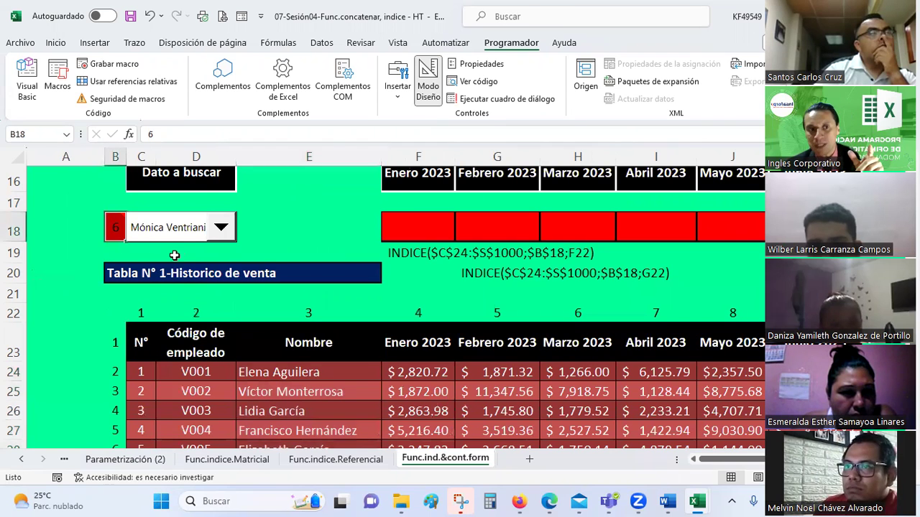
Review the combo box's linked cell $B$18 in its control settings and confirm
right_click(176, 227)
click(217, 356)
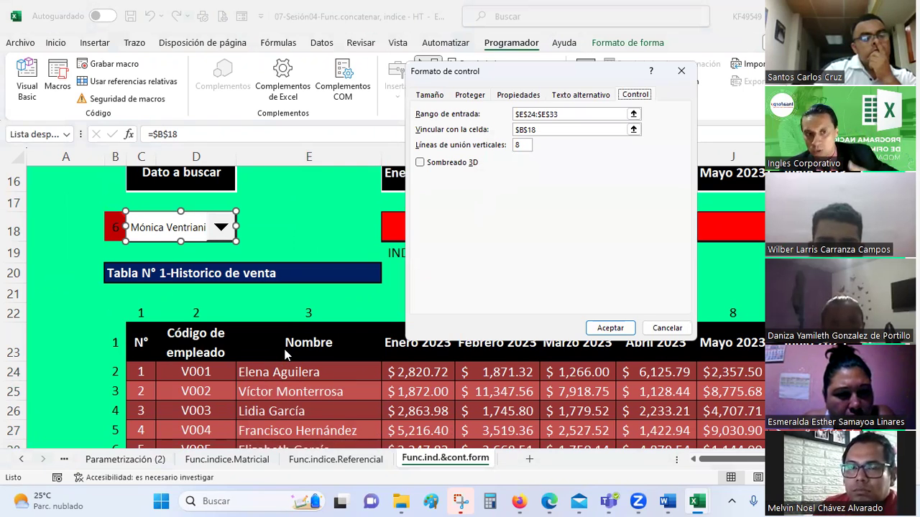
click(540, 129)
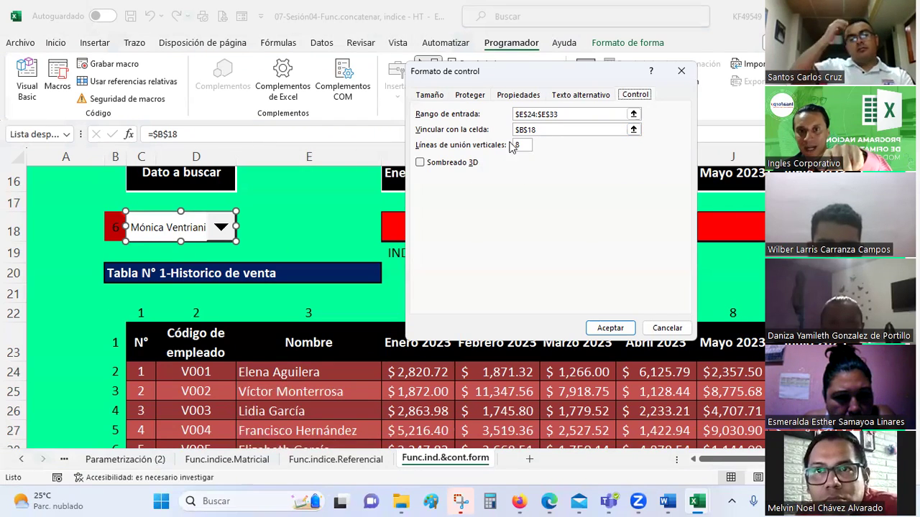
click(608, 327)
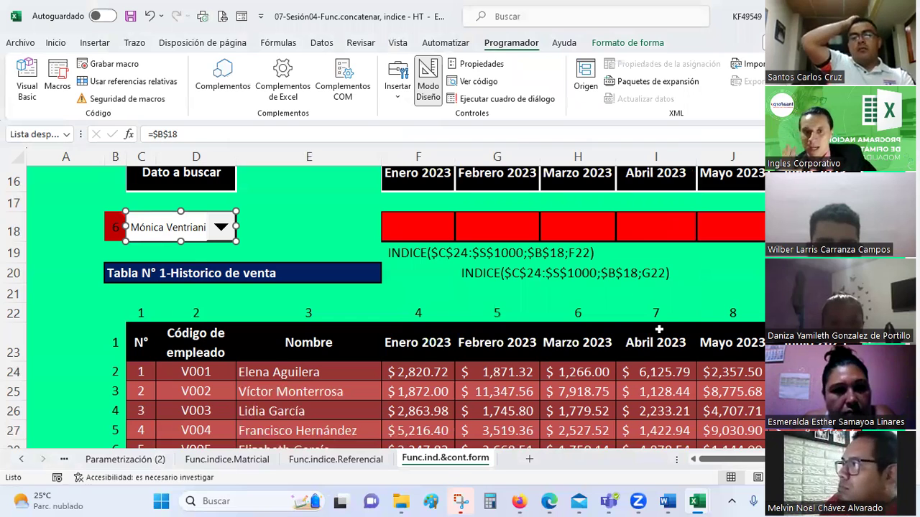
click(308, 201)
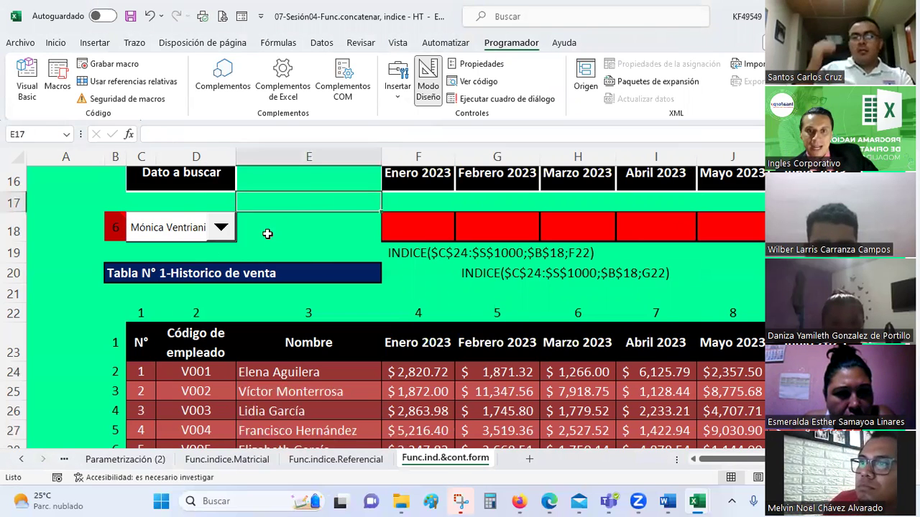
click(115, 229)
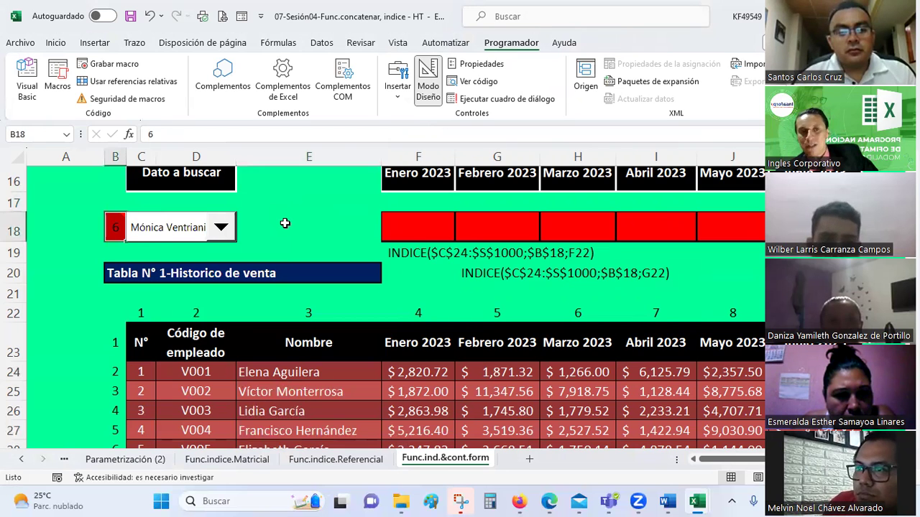
scroll(264, 208, up, 1)
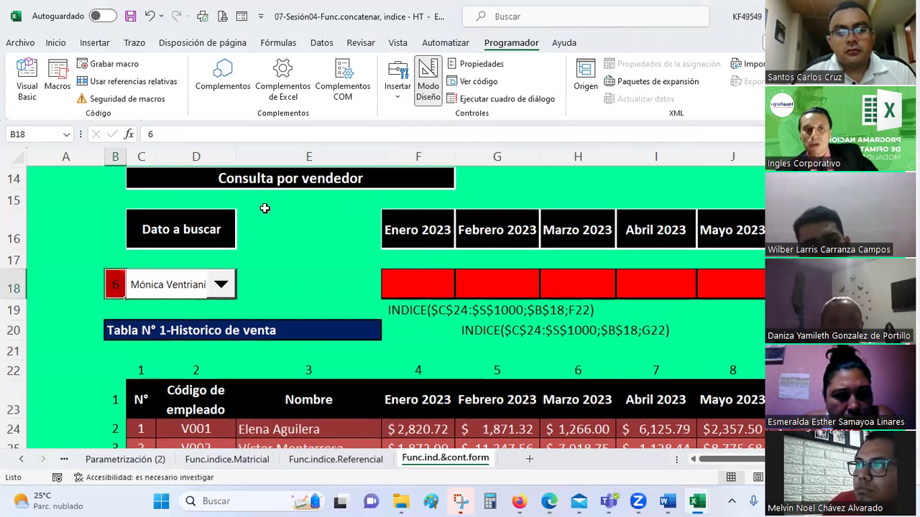
Try a green fill on B18, then undo it to keep the red fill
click(55, 43)
click(195, 90)
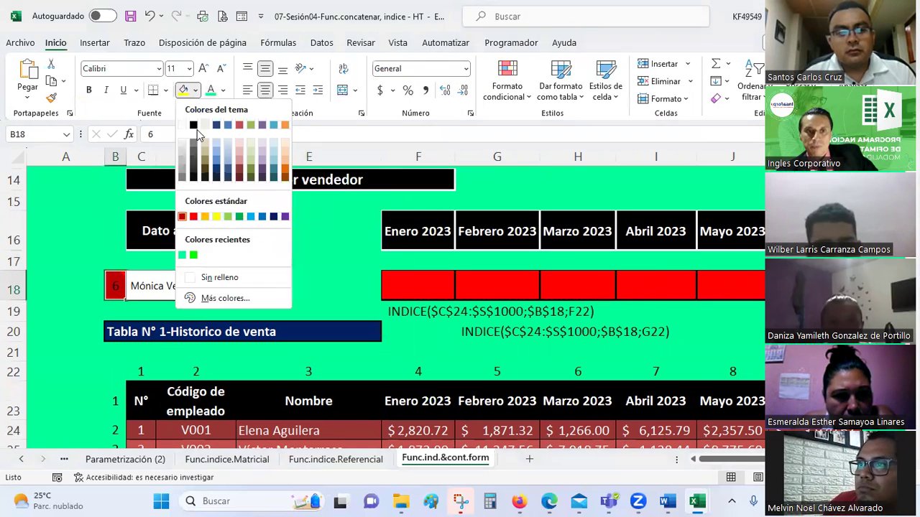
click(181, 256)
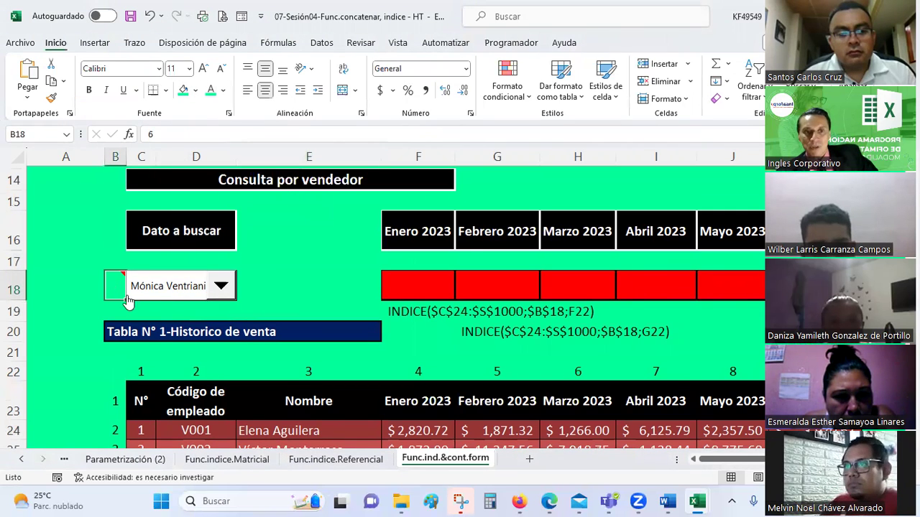
click(294, 277)
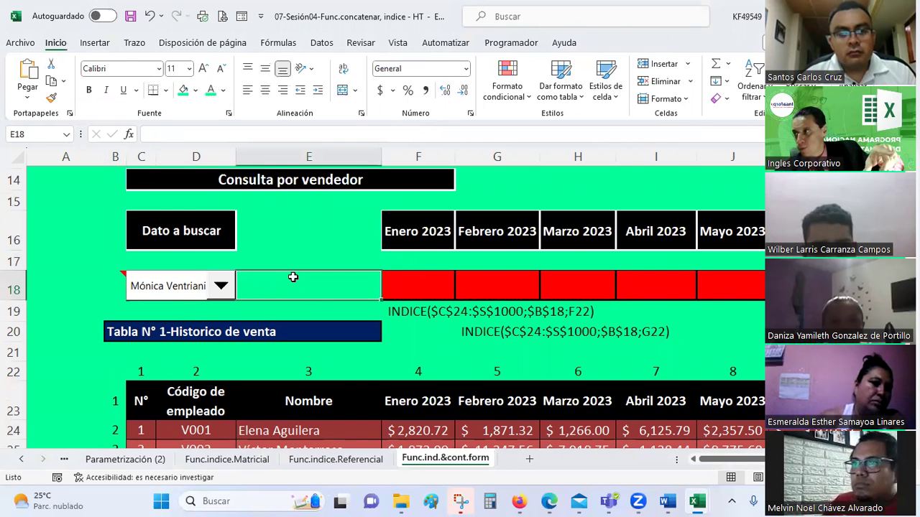
key(ctrl+z)
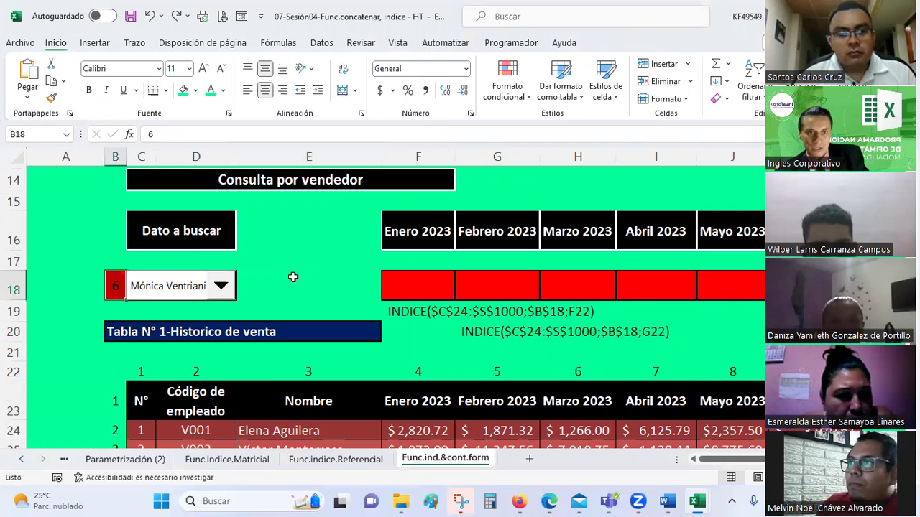
Save the workbook as a macro-free file
click(132, 20)
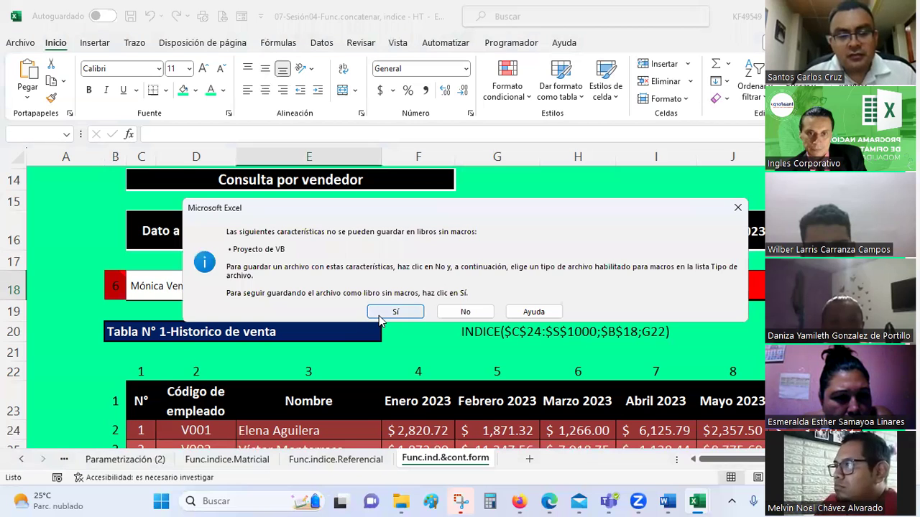
click(379, 316)
click(419, 329)
click(415, 284)
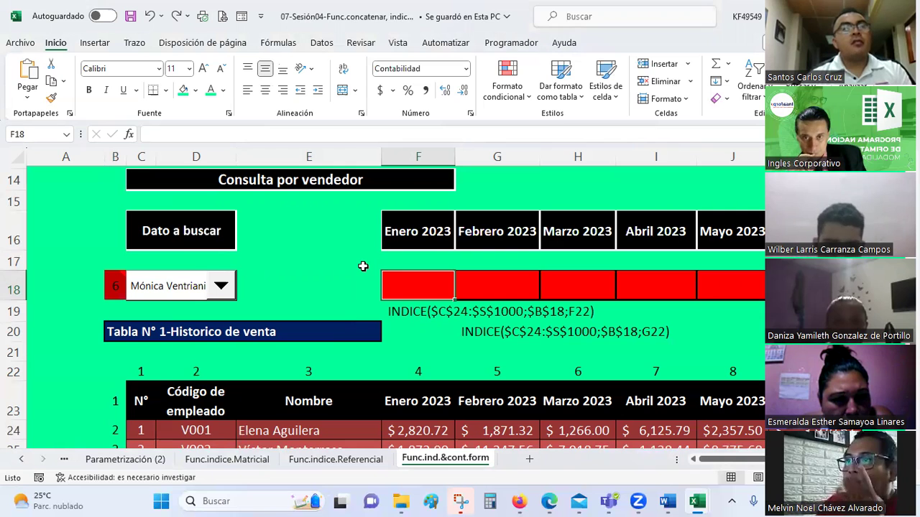
Insert INDICE in F18 using the matriz/núm_fila/núm_columna form with array $C$24:$K$33
click(128, 134)
click(438, 180)
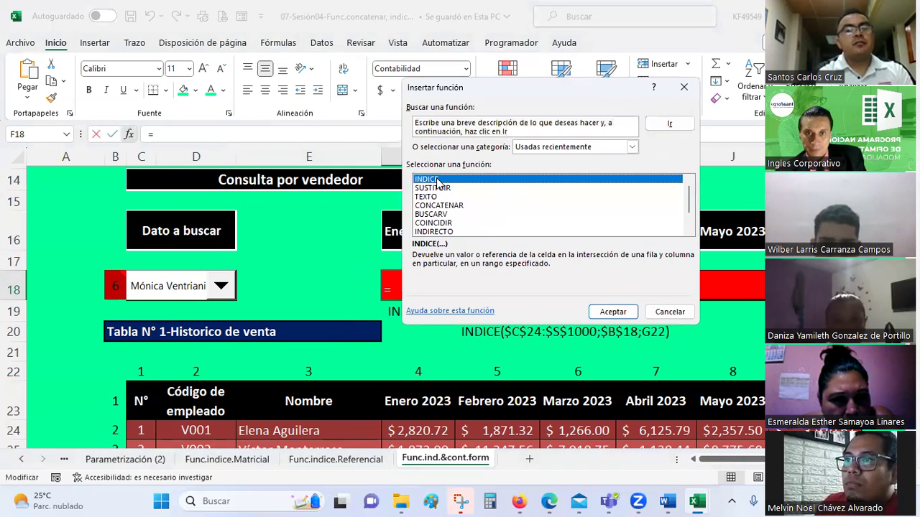
double_click(438, 179)
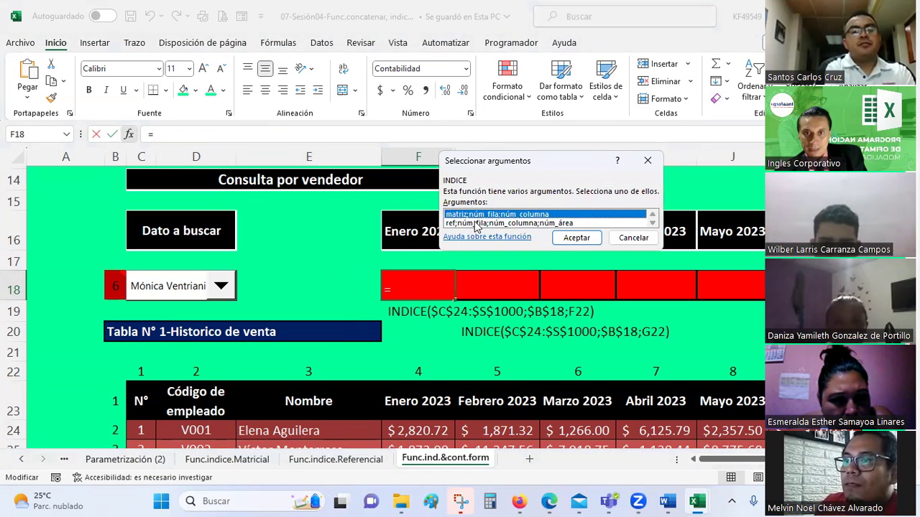
click(575, 237)
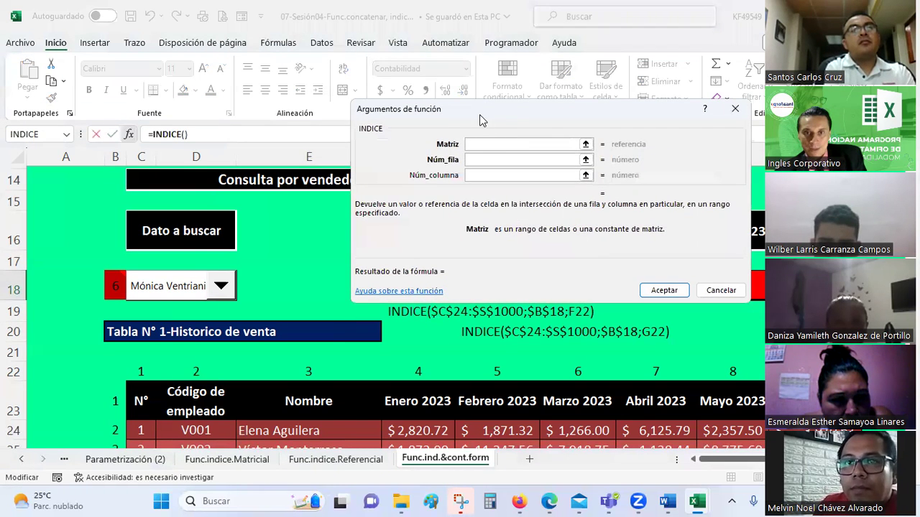
drag(483, 107, 522, 9)
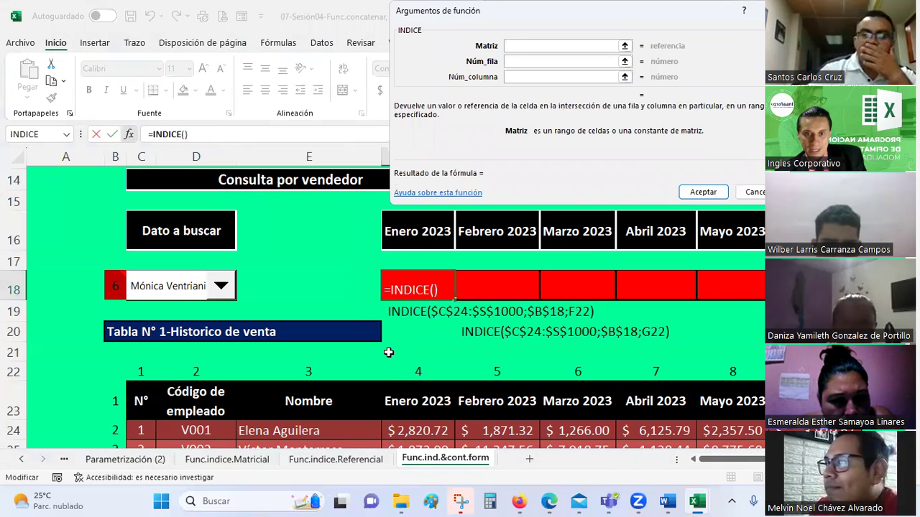
scroll(388, 352, down, 1)
scroll(388, 352, down, 2)
scroll(155, 381, up, 2)
drag(156, 380, 773, 394)
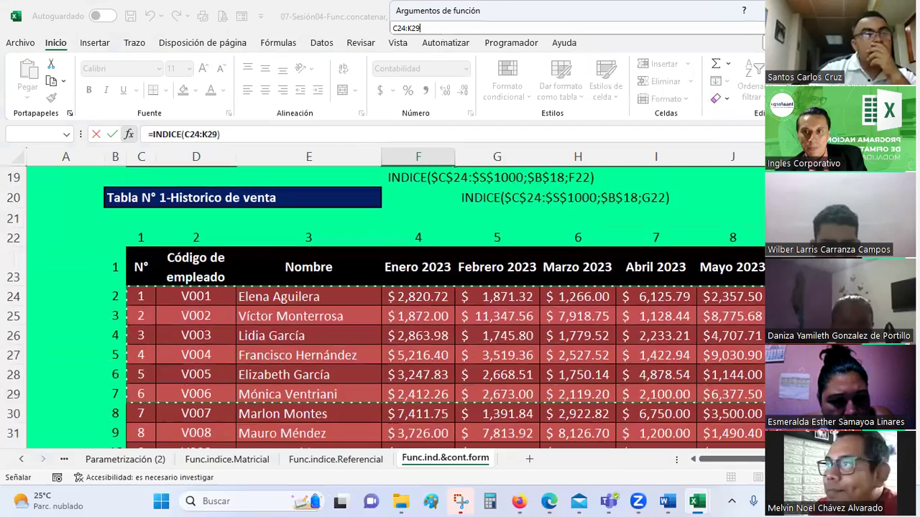
drag(773, 394, 772, 411)
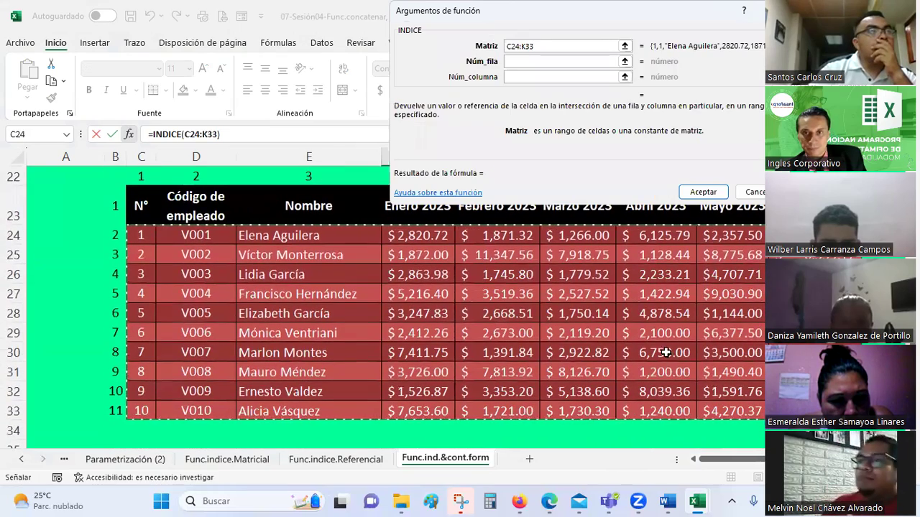
scroll(666, 352, up, 3)
scroll(636, 325, down, 1)
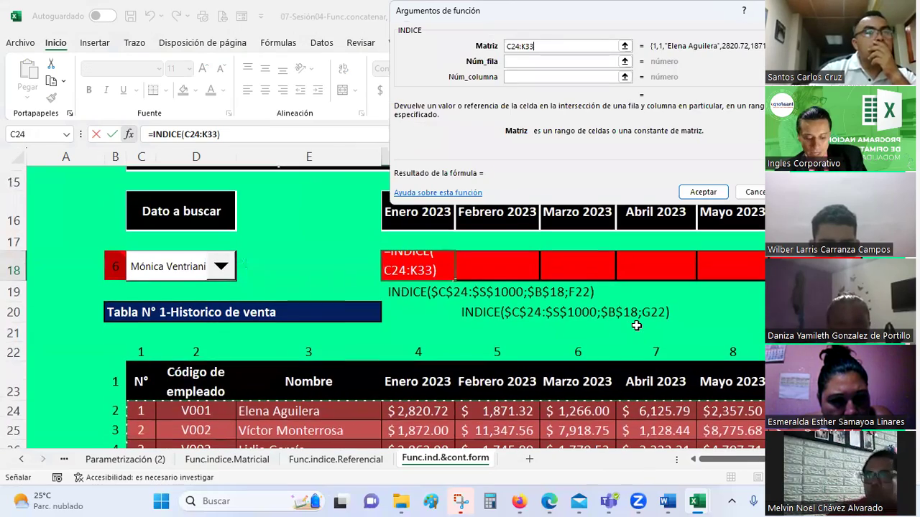
key(F4)
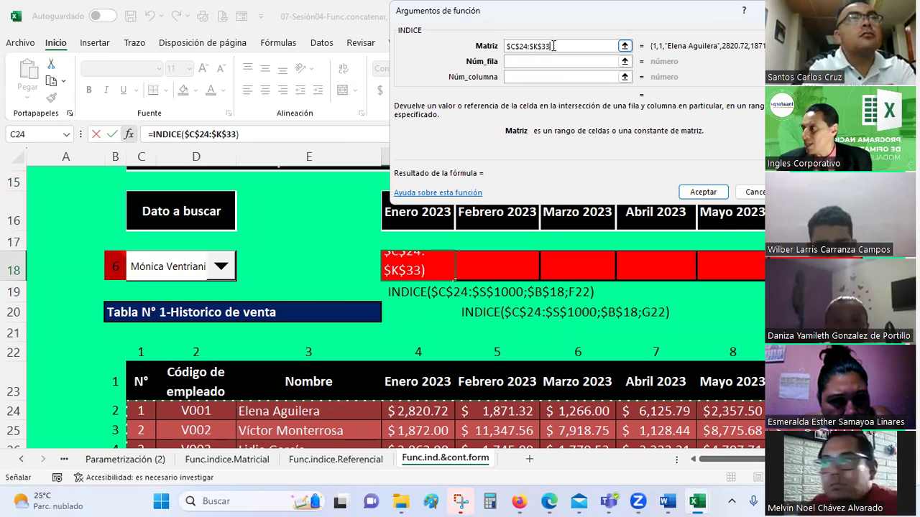
Set the row number to $B$18 and the column number to F22
click(578, 62)
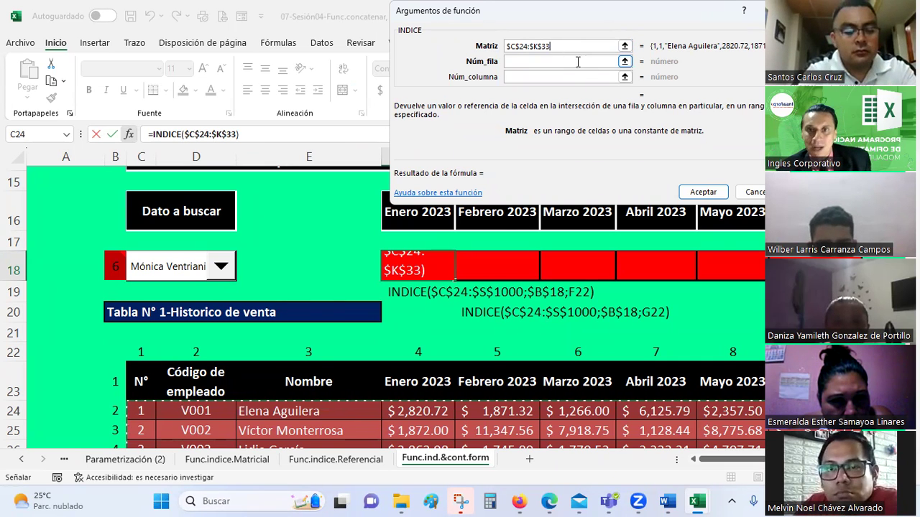
click(537, 63)
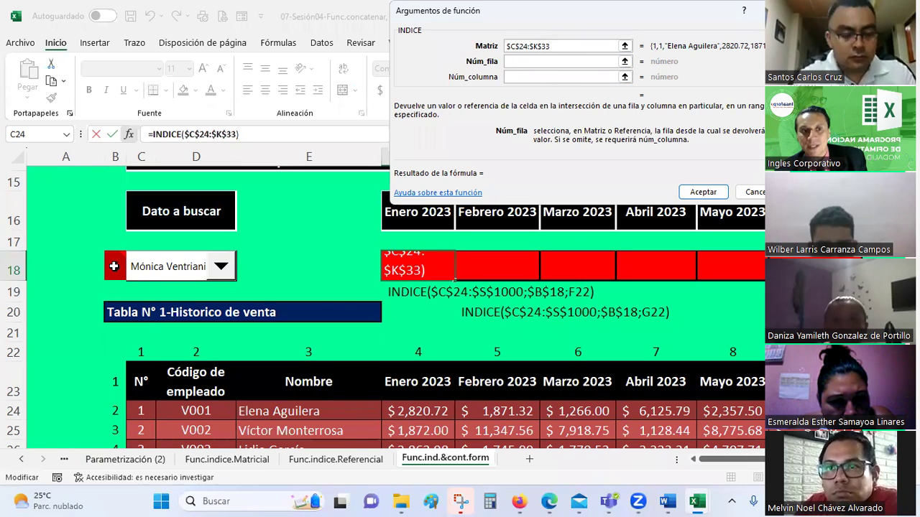
click(114, 266)
key(F4)
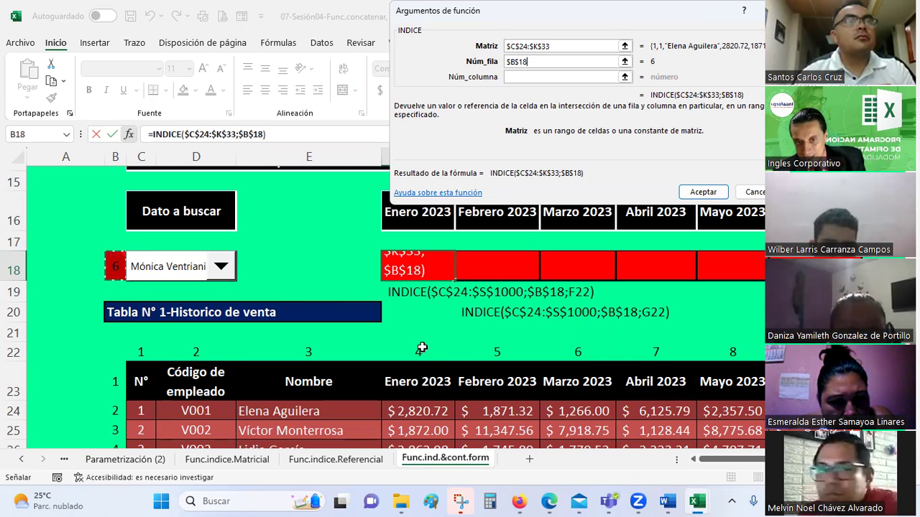
click(416, 353)
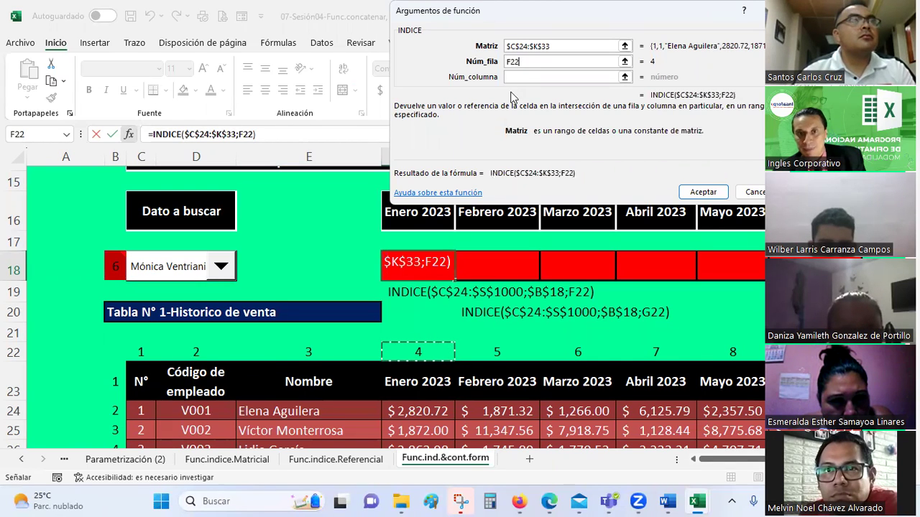
click(530, 61)
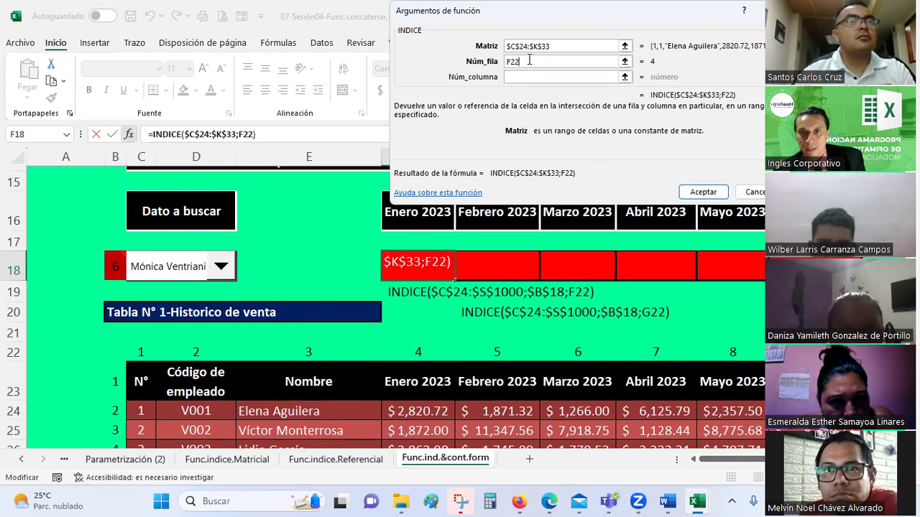
key(BackSpace)
key(BackSpace)
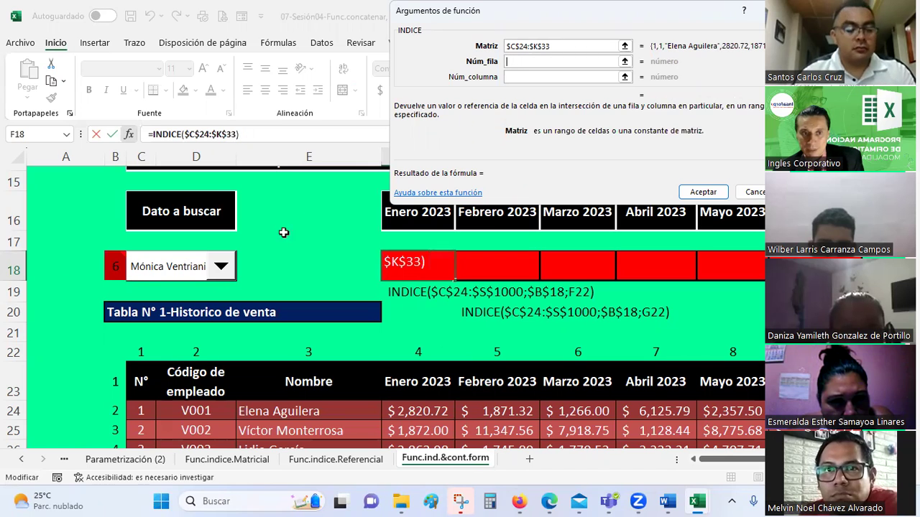
click(109, 268)
key(F4)
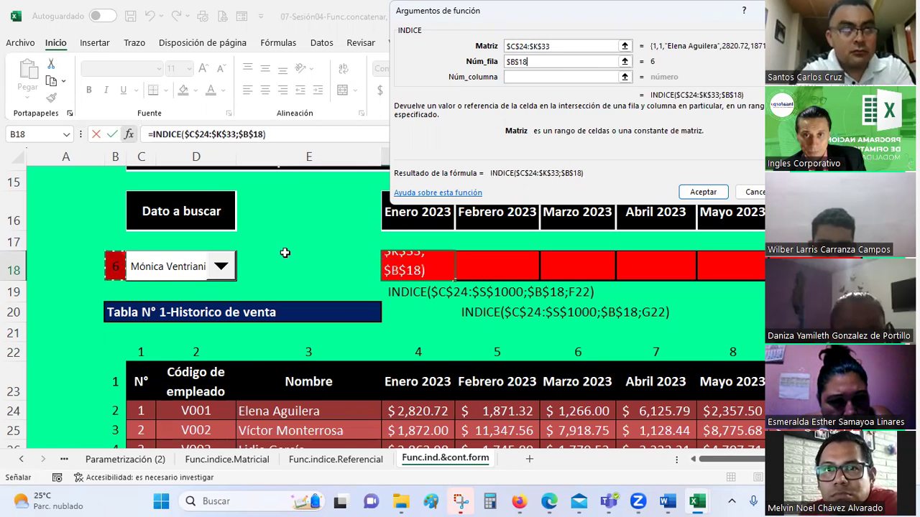
click(542, 78)
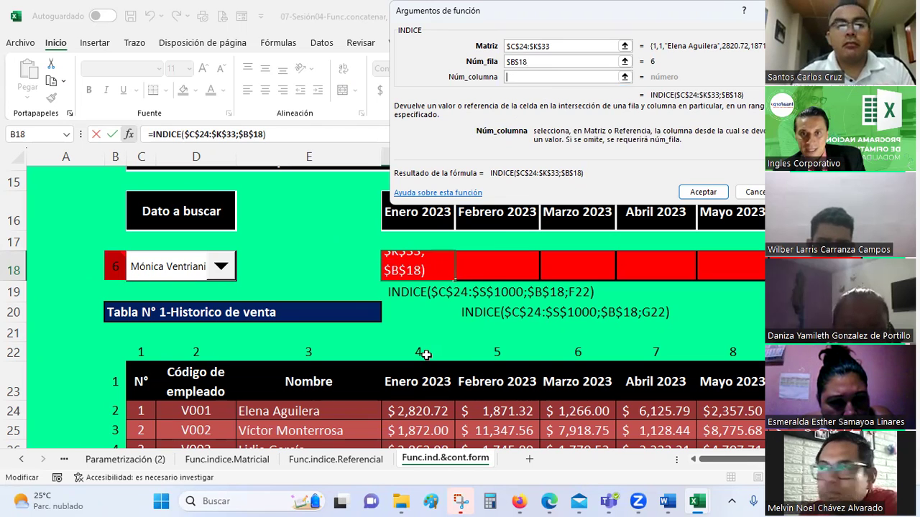
click(426, 355)
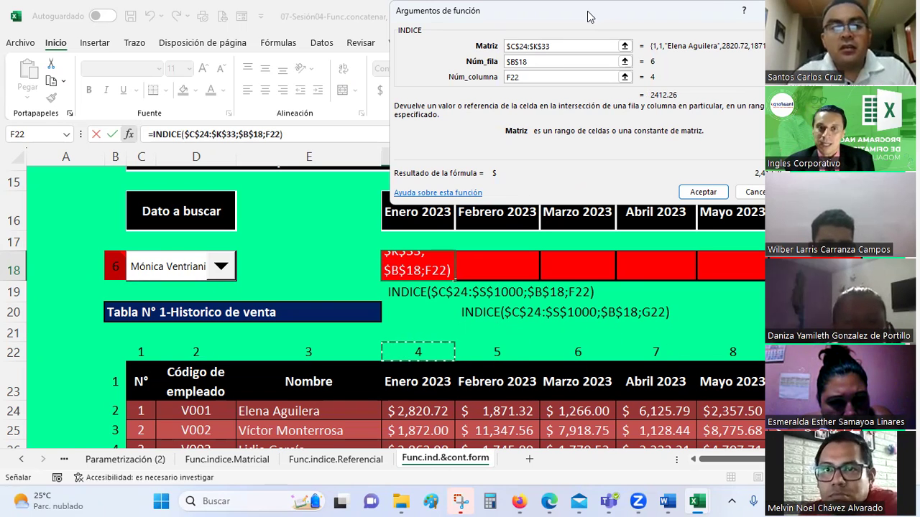
drag(587, 16, 229, 39)
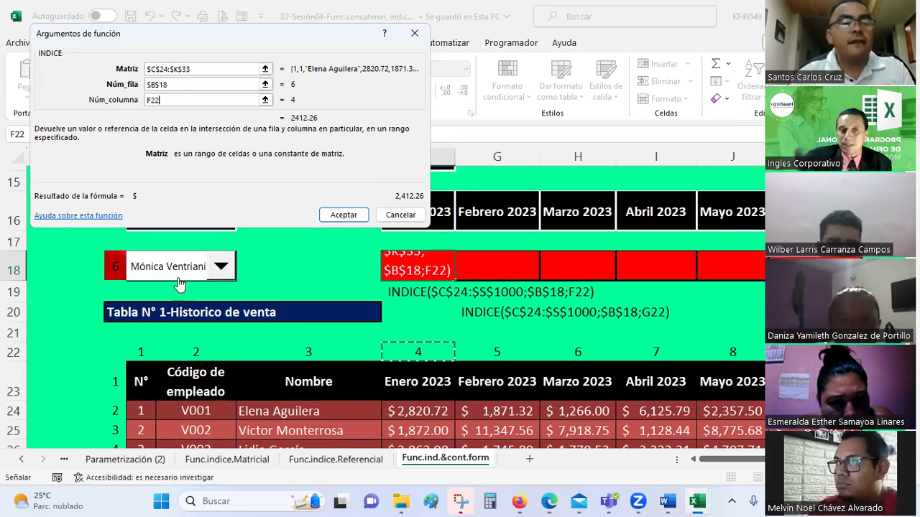
scroll(165, 319, down, 2)
scroll(187, 323, up, 2)
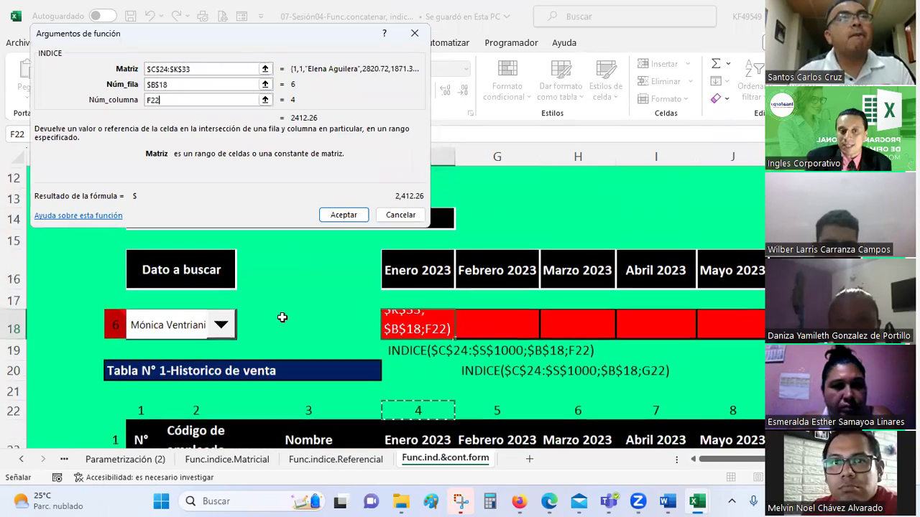
scroll(199, 335, down, 3)
scroll(208, 323, up, 1)
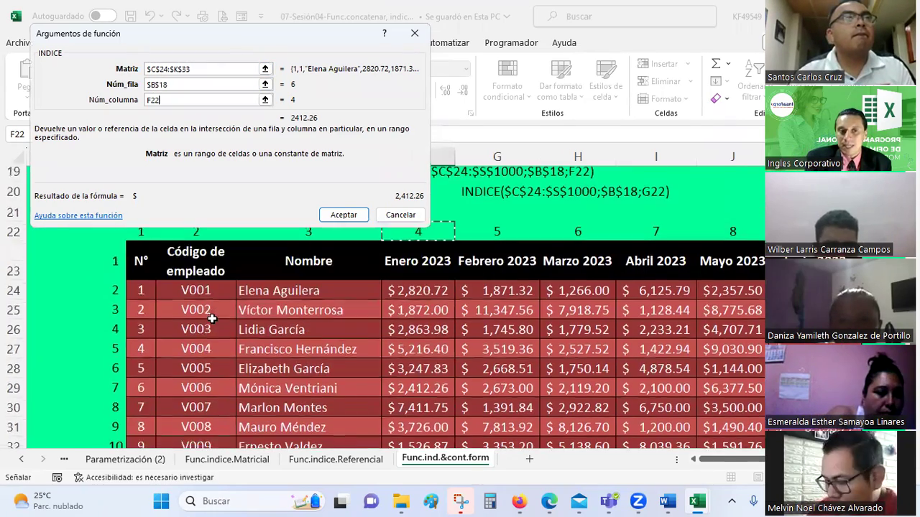
scroll(212, 312, up, 1)
scroll(215, 301, up, 2)
scroll(215, 301, down, 2)
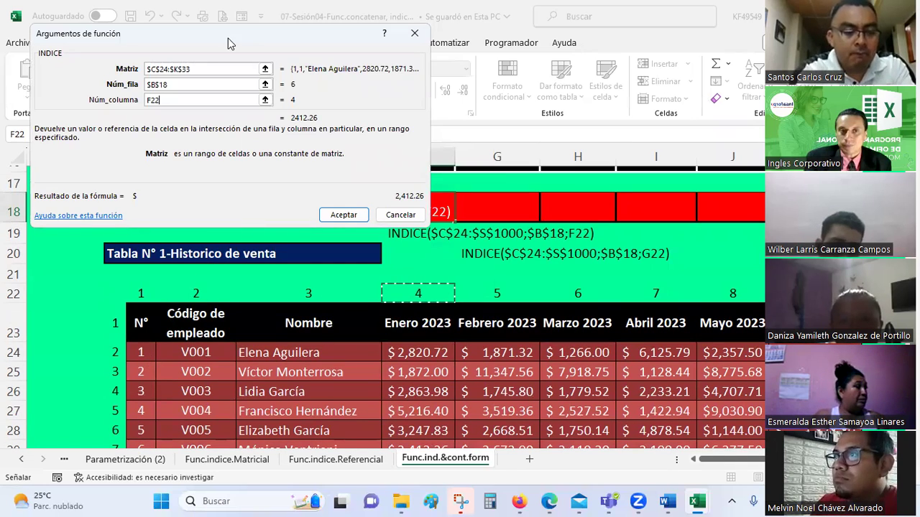
drag(230, 33, 701, 132)
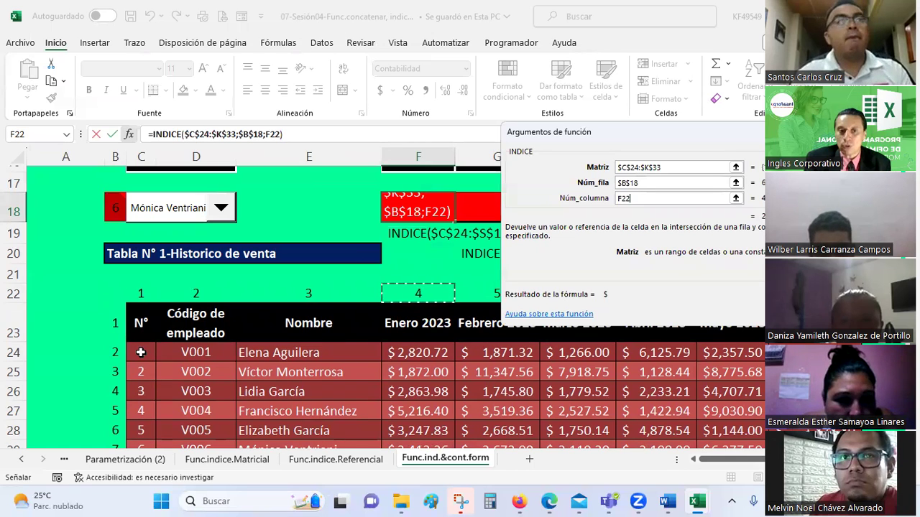
scroll(138, 353, down, 3)
mouse_move(660, 181)
mouse_down()
mouse_move(632, 197)
mouse_move(412, 433)
mouse_up()
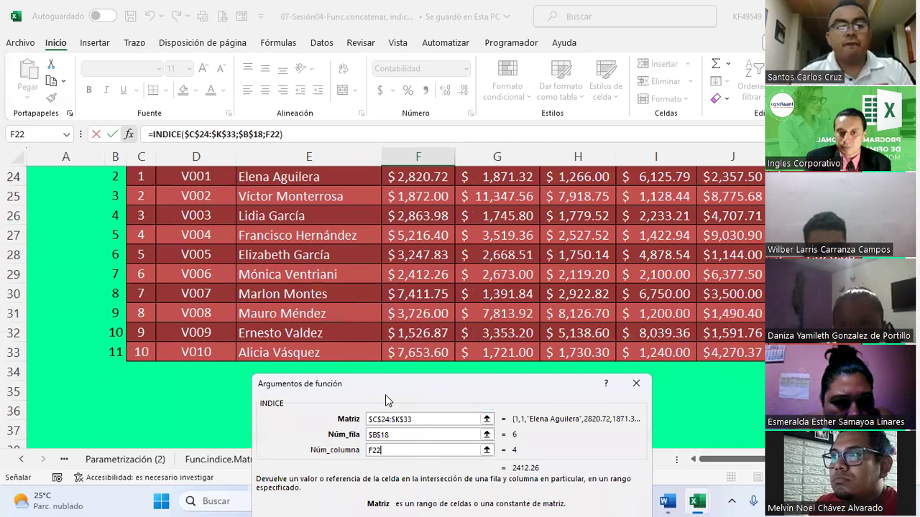
drag(386, 395, 393, 368)
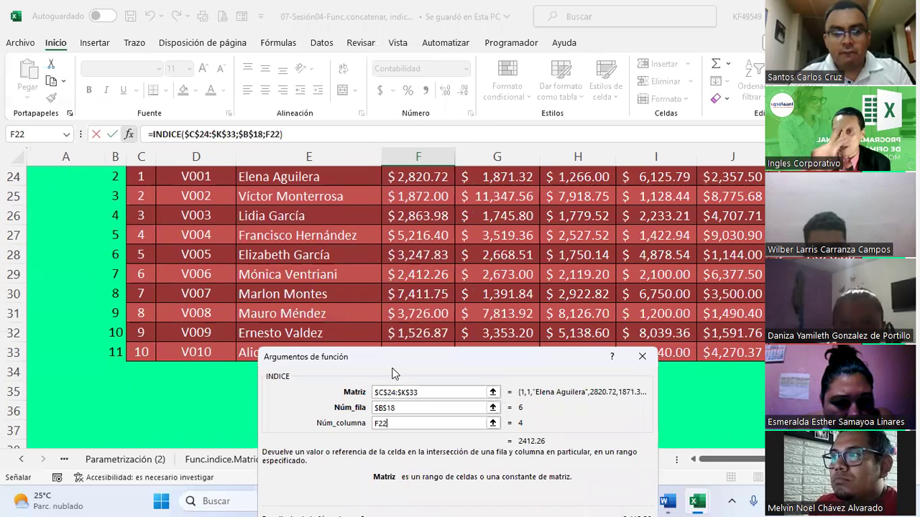
scroll(393, 373, up, 4)
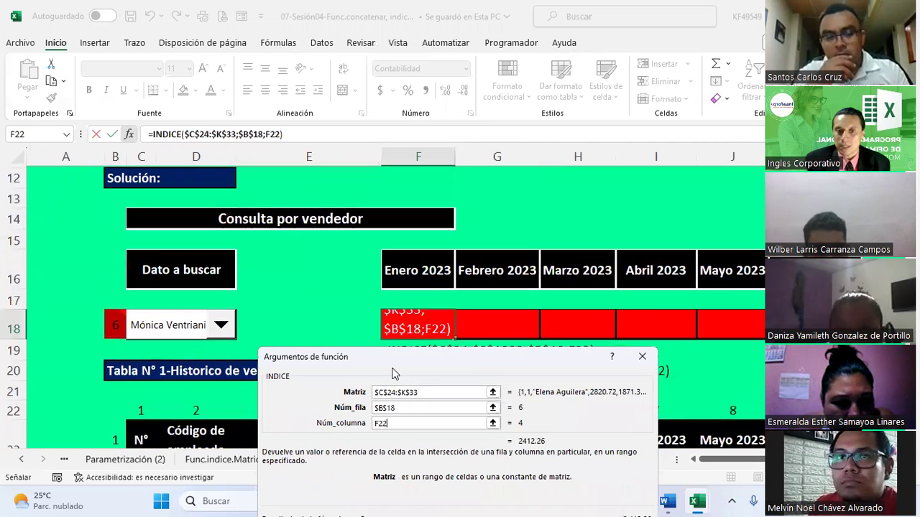
scroll(384, 371, down, 2)
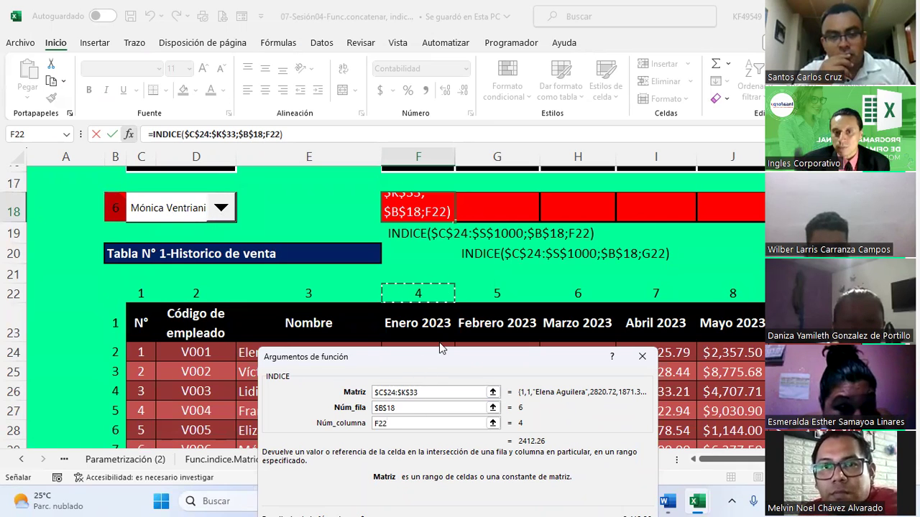
drag(440, 347, 553, 343)
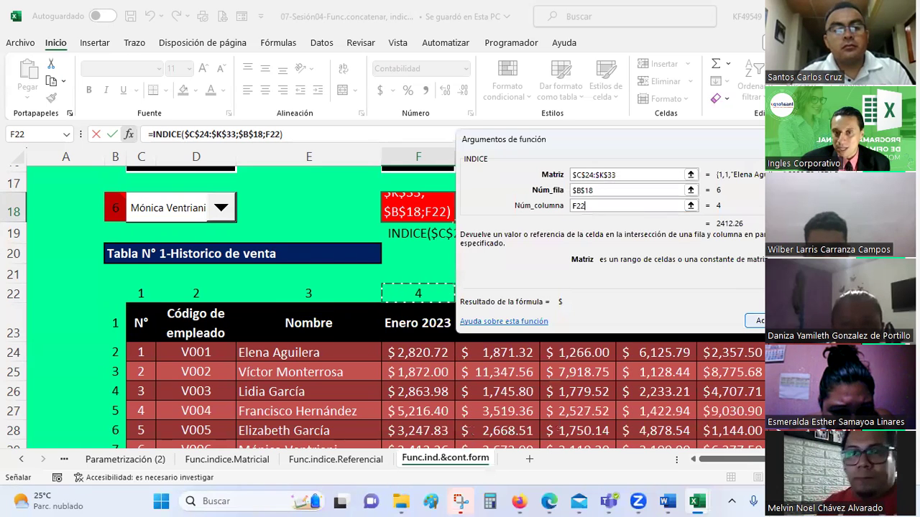
Cancel the validation-rejected INDICE entry in F18 and clear the cell's validation rules
click(758, 321)
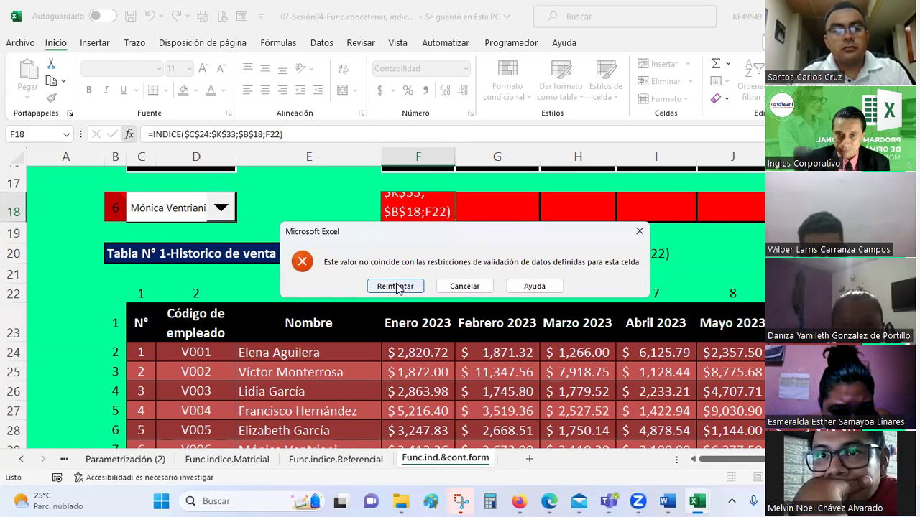
click(394, 286)
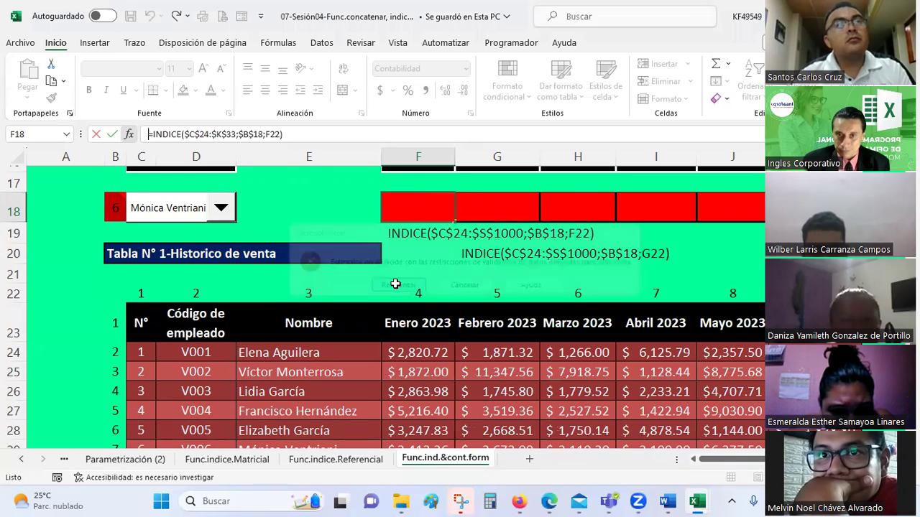
key(Escape)
key(ctrl+shift+Right)
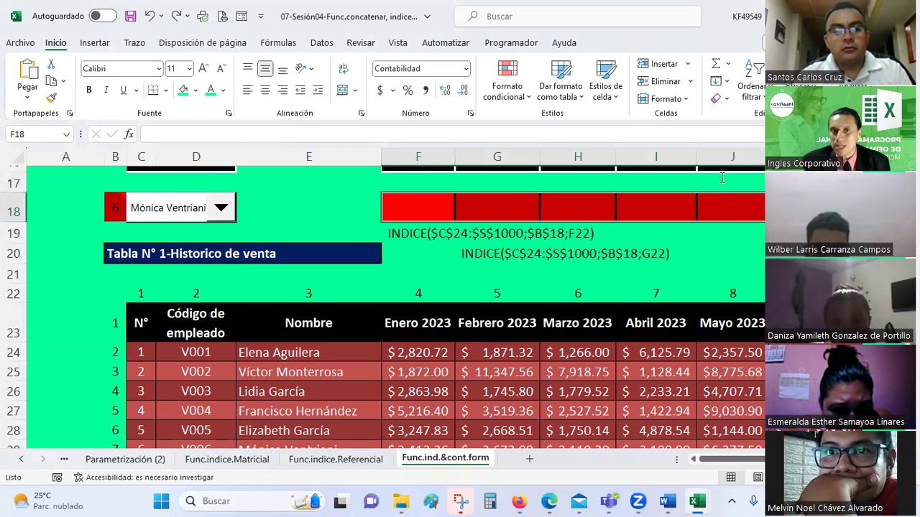
click(322, 43)
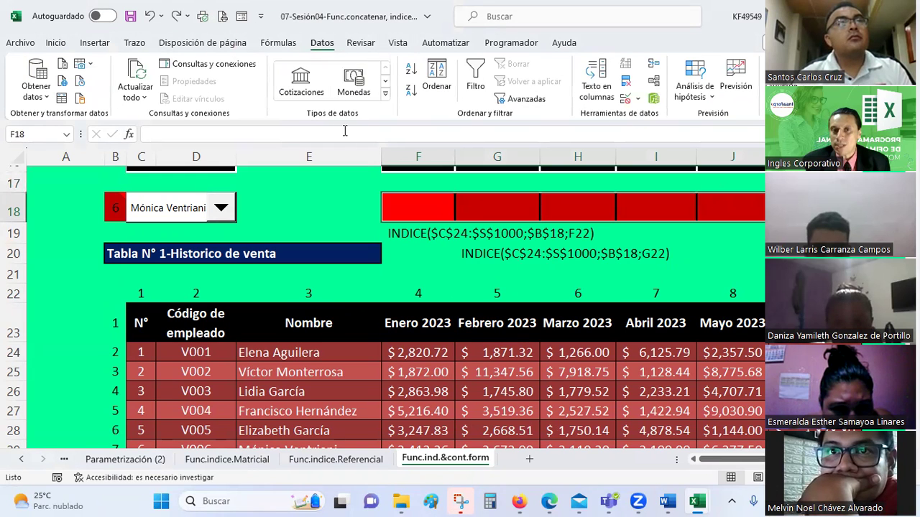
scroll(445, 268, up, 1)
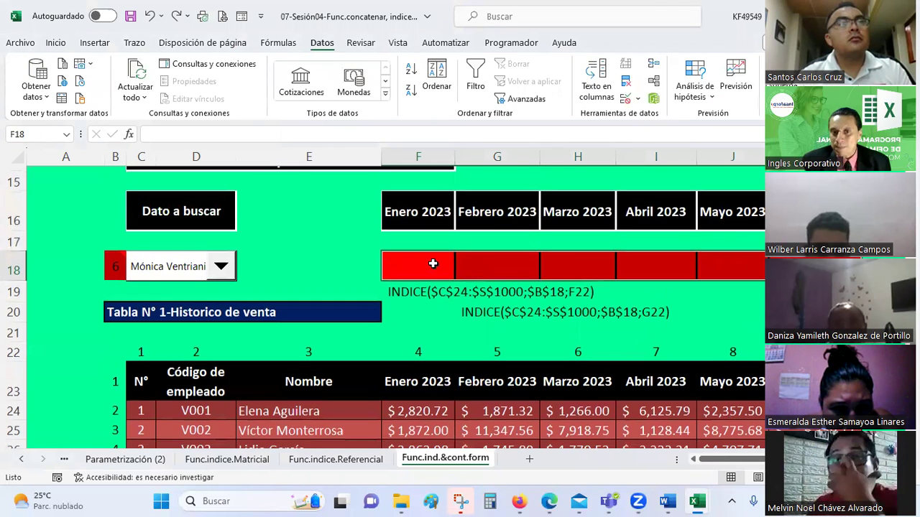
click(421, 269)
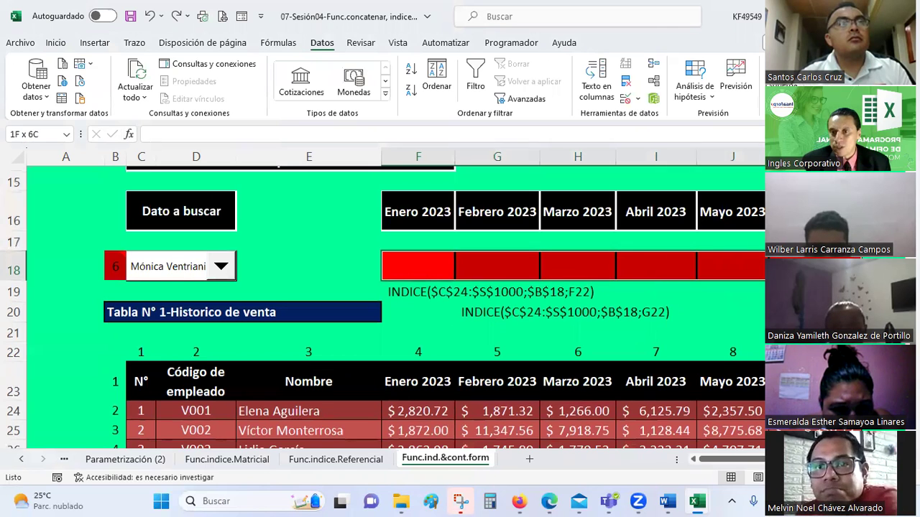
click(632, 101)
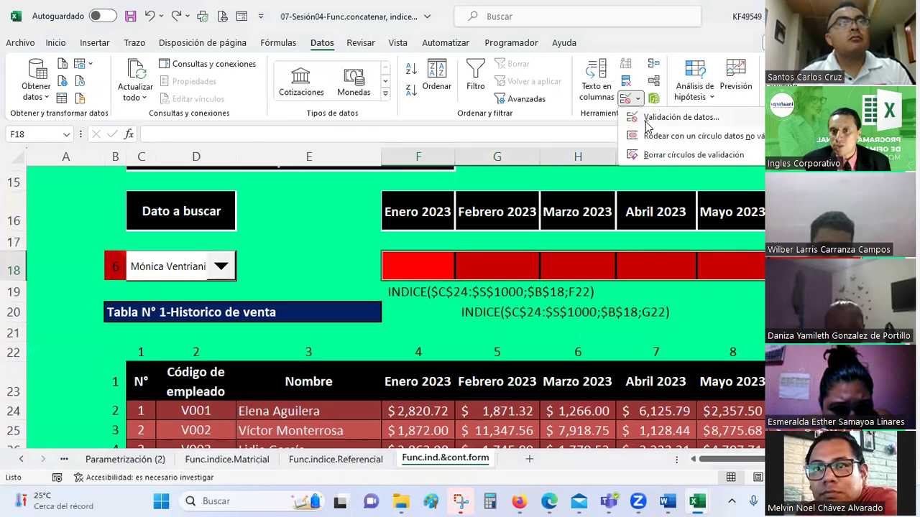
click(661, 117)
click(400, 286)
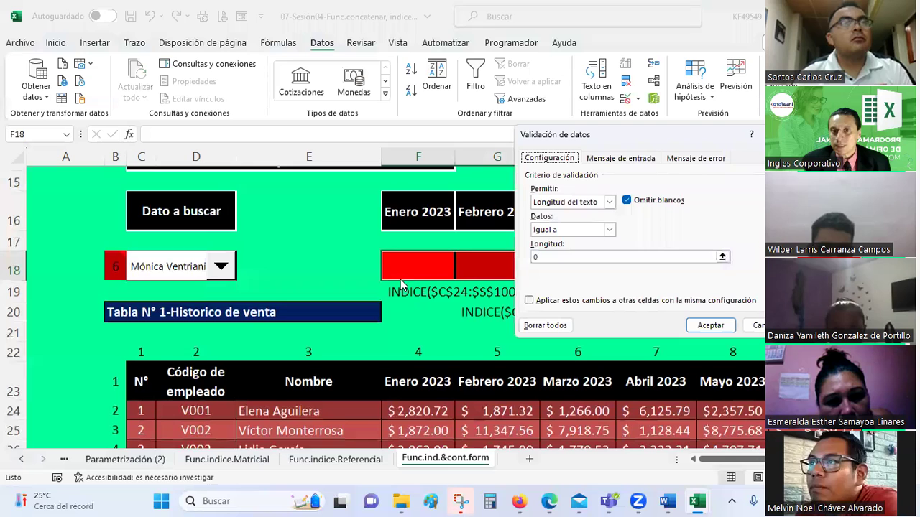
click(547, 326)
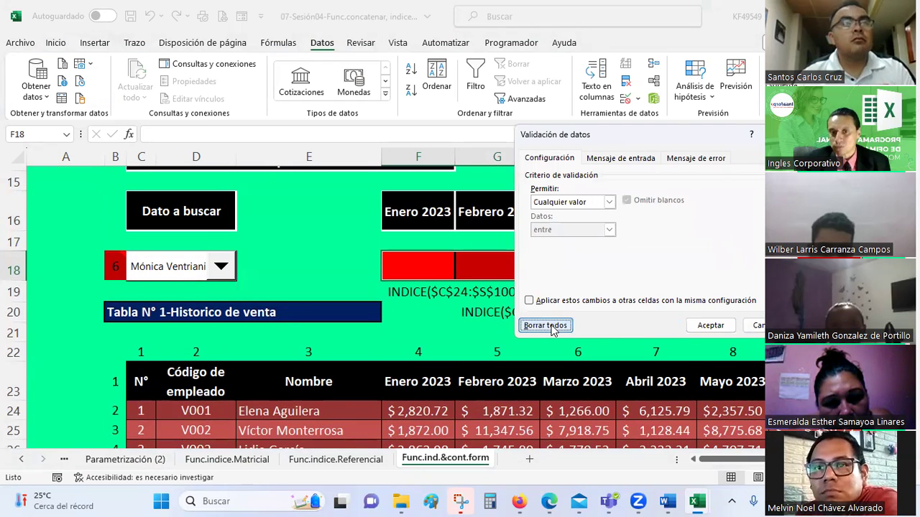
click(710, 325)
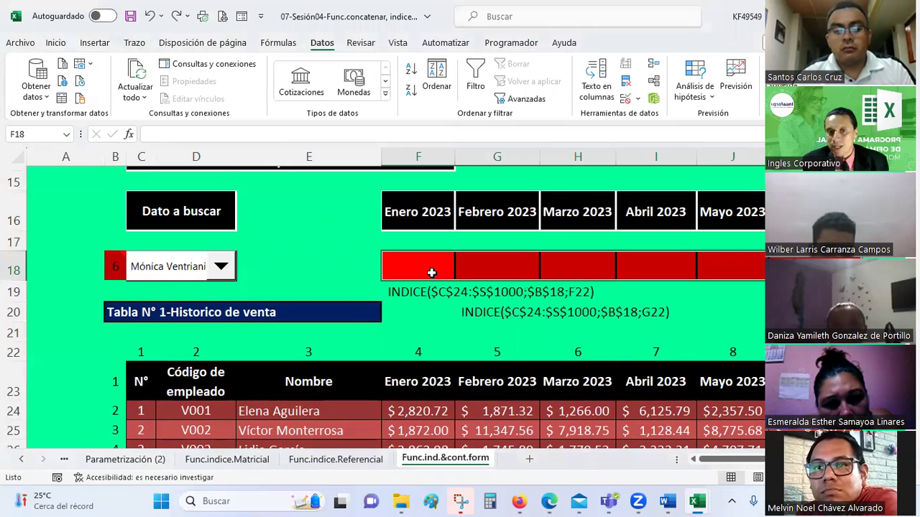
Test F18 with 'asdasd', then clear all data validation across F18:J18
text(asdasd)
key(Return)
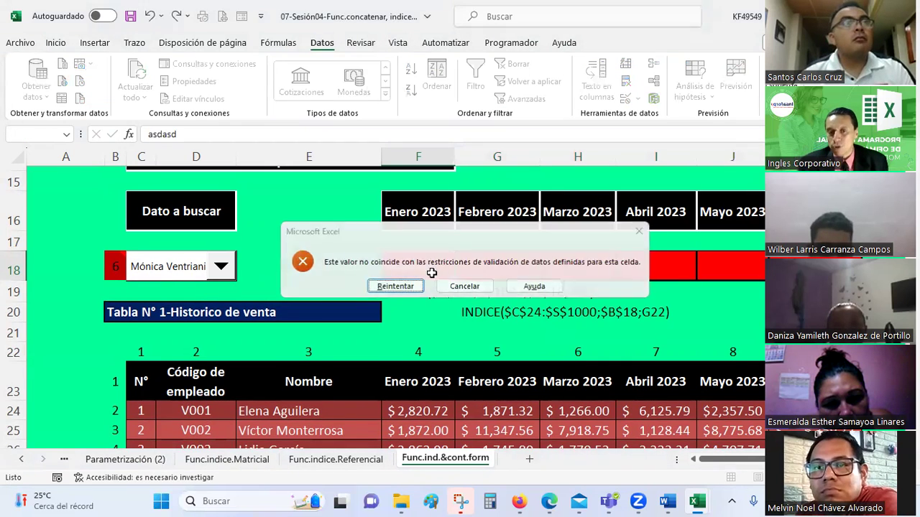
key(Escape)
drag(415, 270, 740, 267)
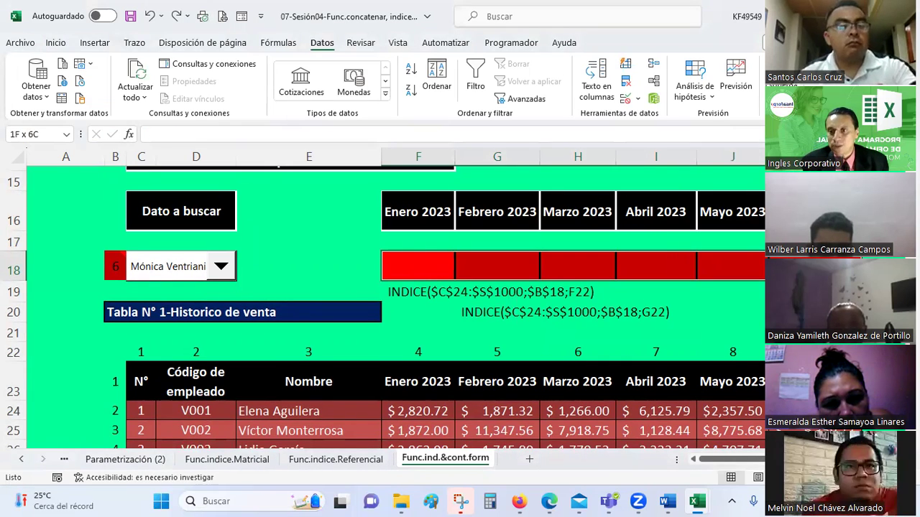
click(638, 99)
click(652, 119)
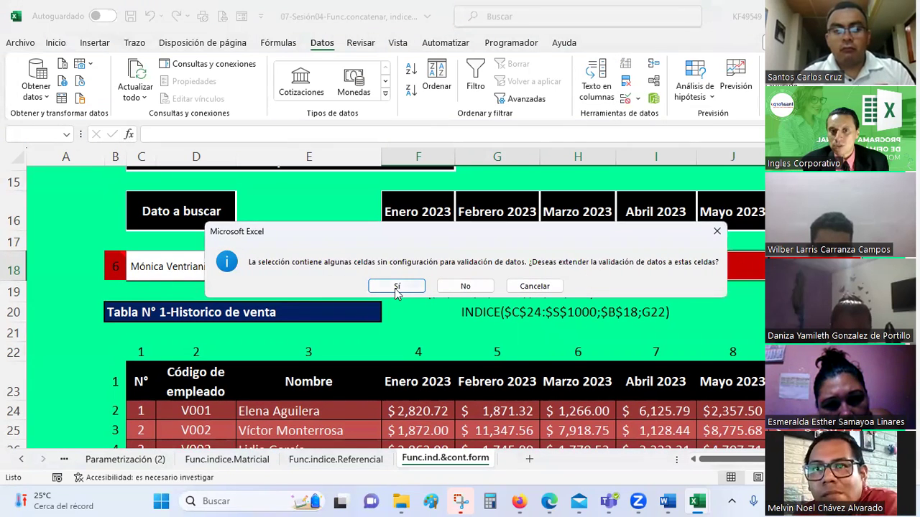
click(396, 286)
click(541, 325)
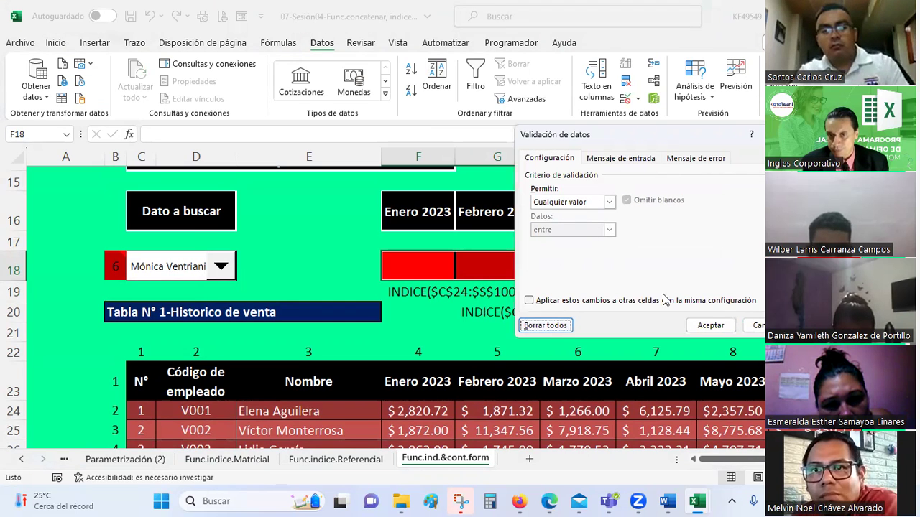
click(708, 325)
click(418, 259)
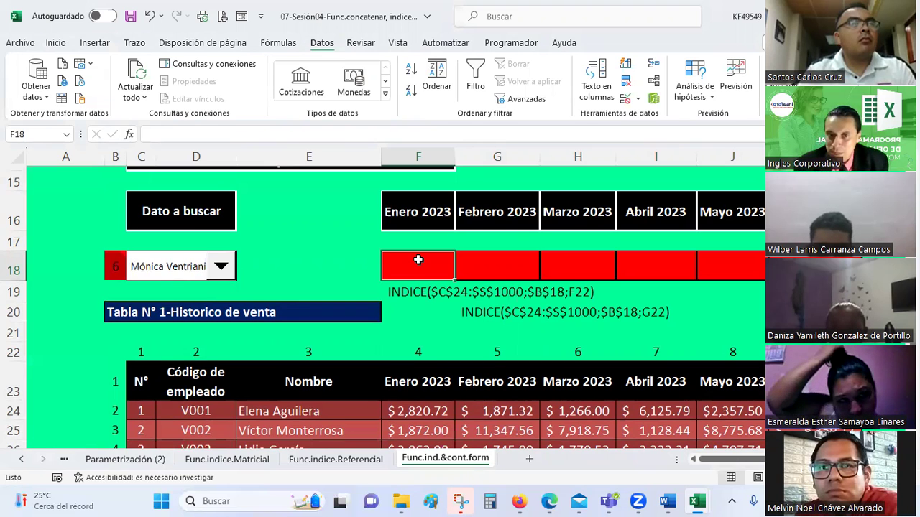
Enter the F18 formula over $C$24:$K$33 with row $B$18 and column F22
text(=)
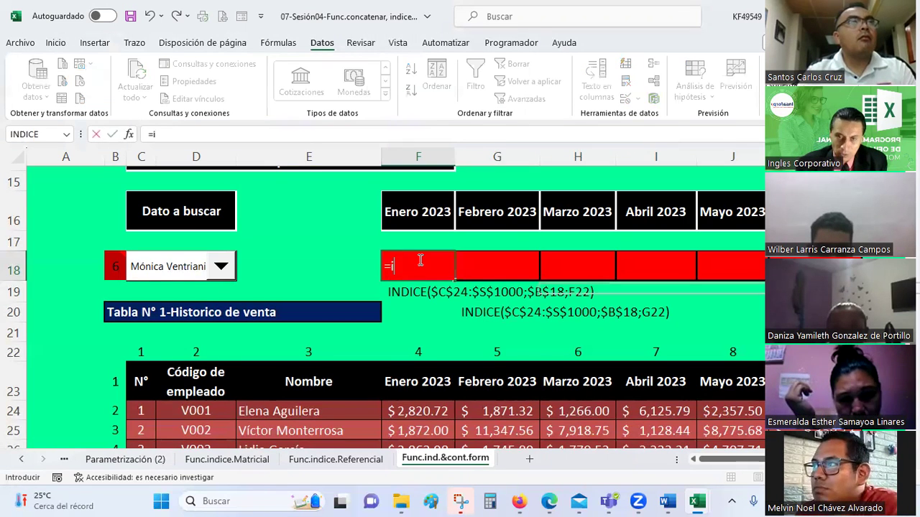
text(indicie)
text(/)
key(BackSpace)
text(()
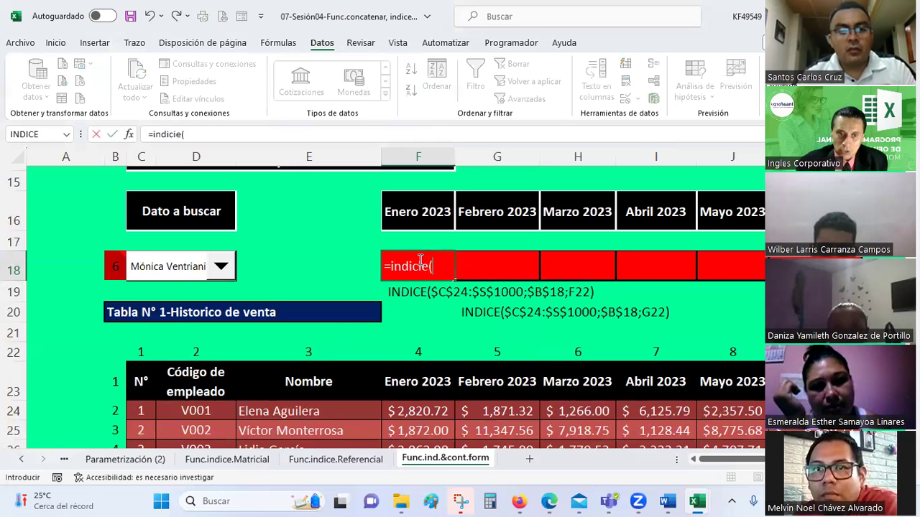
scroll(420, 260, down, 1)
mouse_move(136, 291)
mouse_down()
mouse_move(733, 411)
mouse_move(762, 435)
mouse_up()
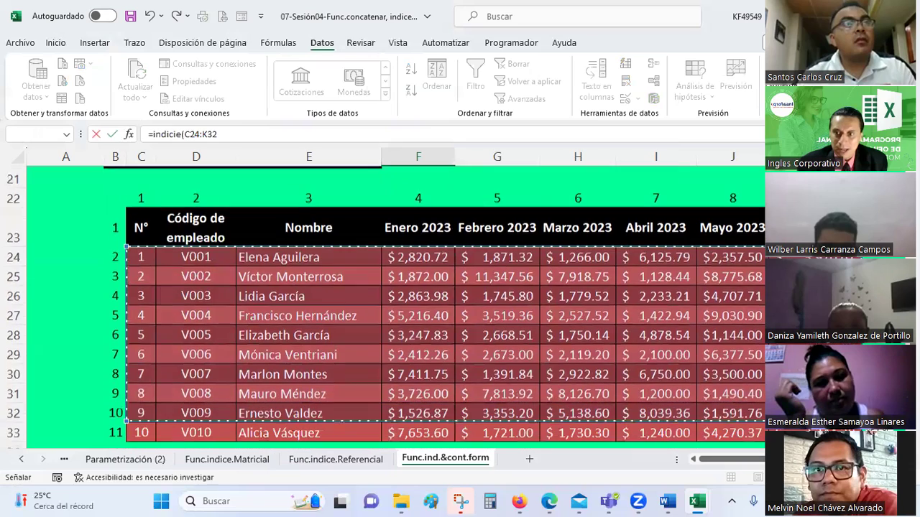
scroll(568, 317, up, 4)
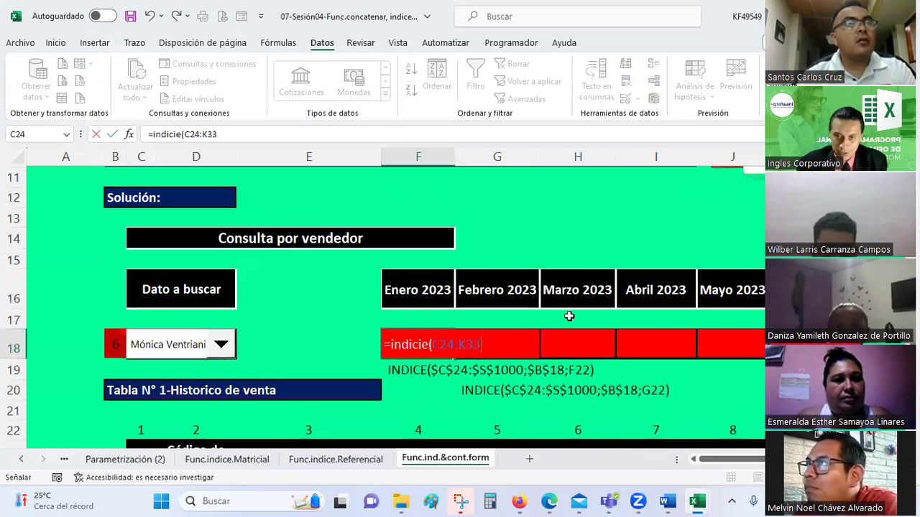
key(F4)
text($K$33;)
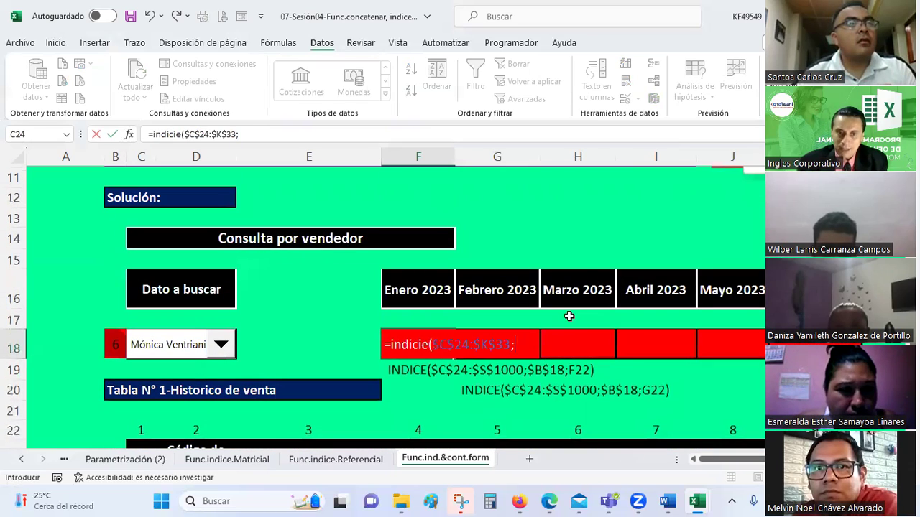
click(109, 344)
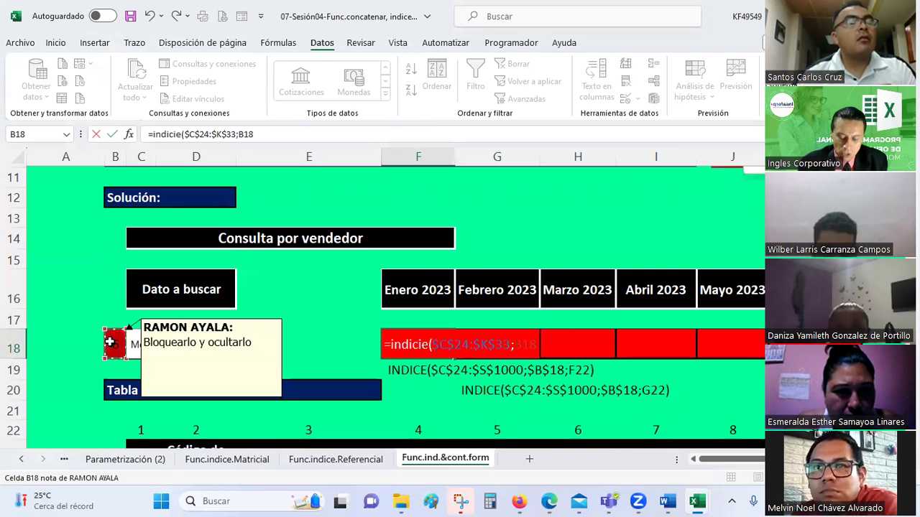
key(F4)
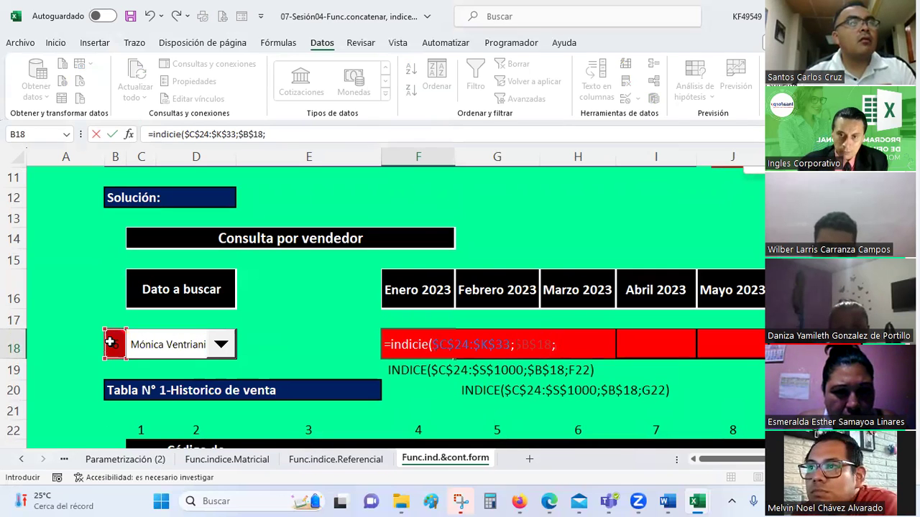
scroll(115, 351, down, 2)
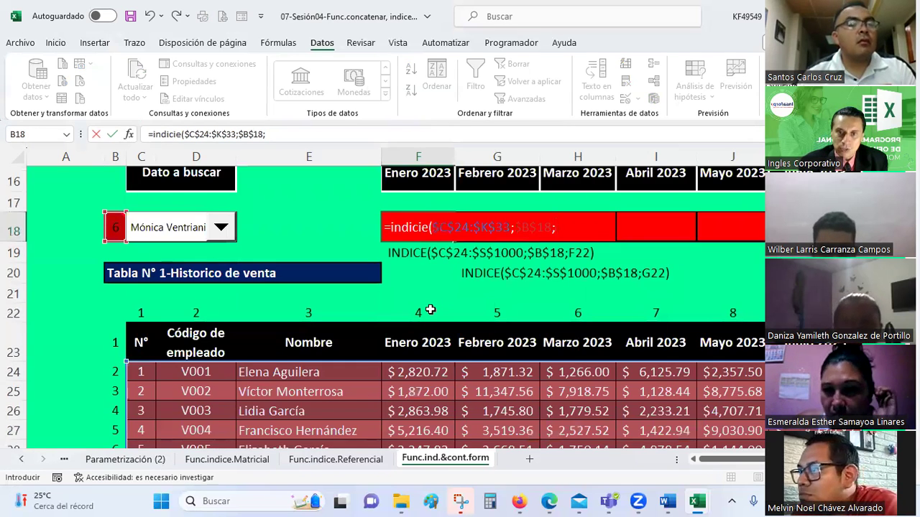
click(429, 310)
text())
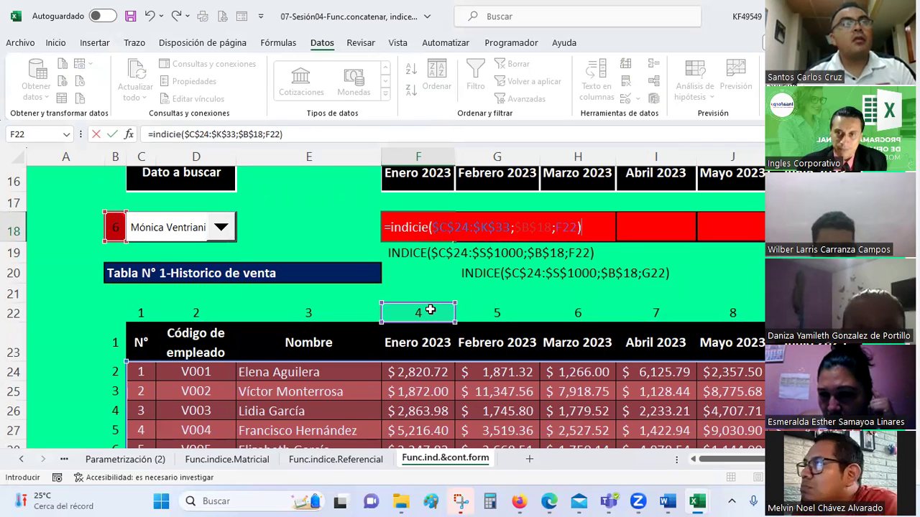
key(Return)
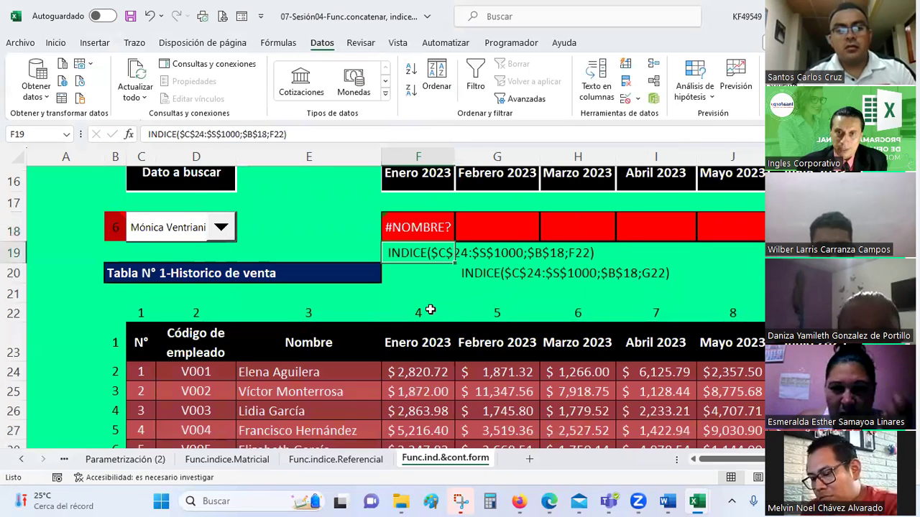
Correct the misspelled function name to INDICE so F18 returns $2,412.26
key(Up)
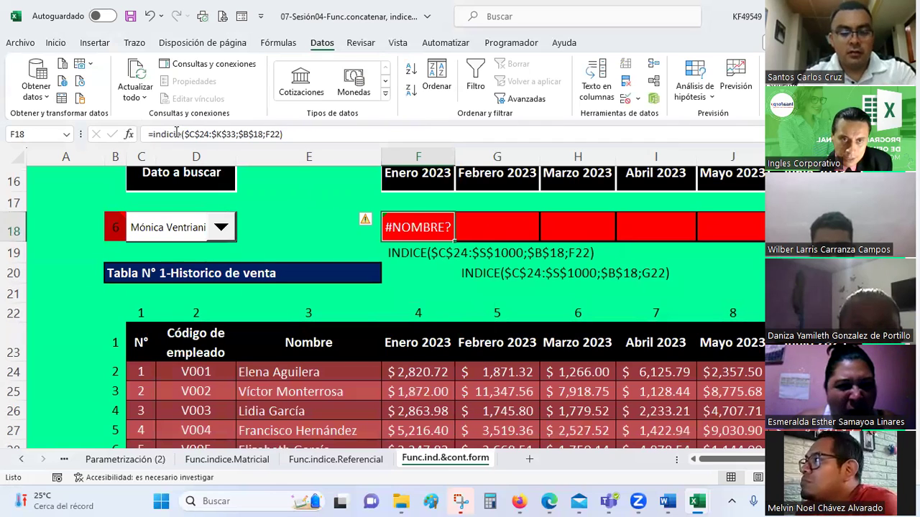
key(F2)
key(BackSpace)
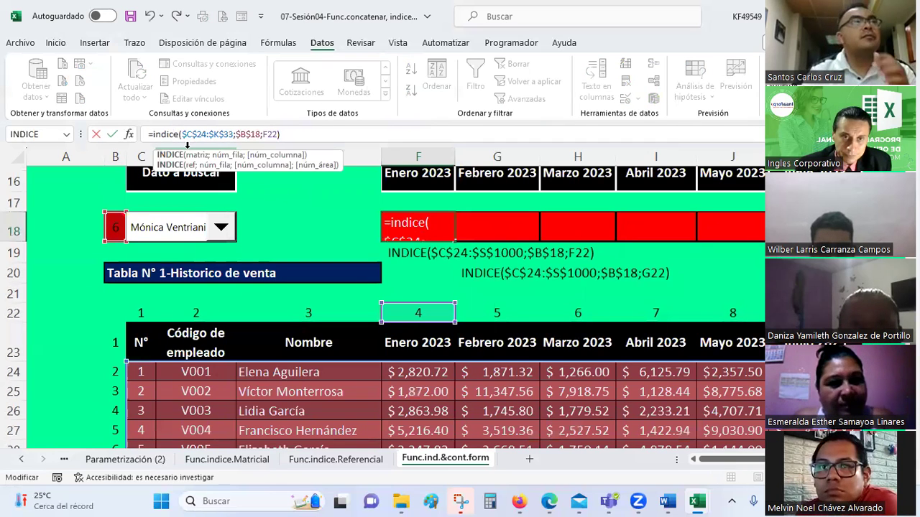
key(Return)
key(Up)
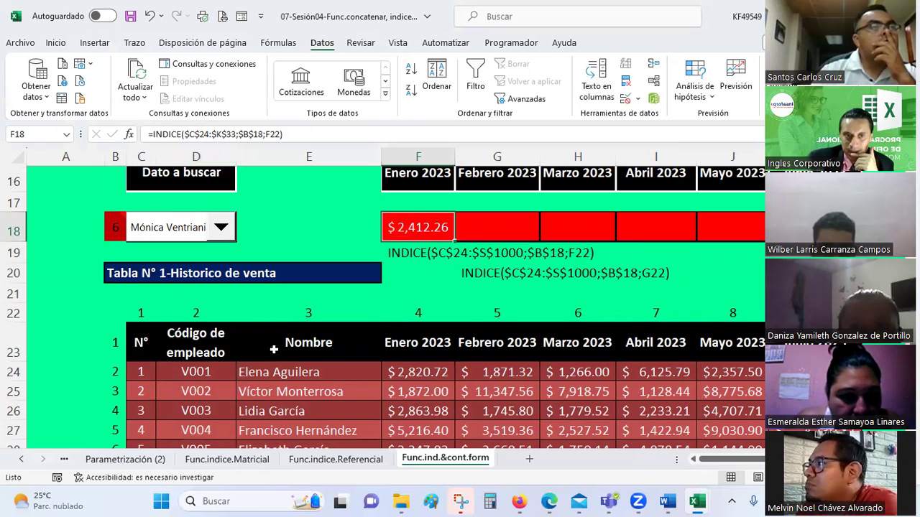
Scroll through Tabla N° 1 to confirm the first seller's Enero 2023 sale of $2,820.72
scroll(264, 314, down, 1)
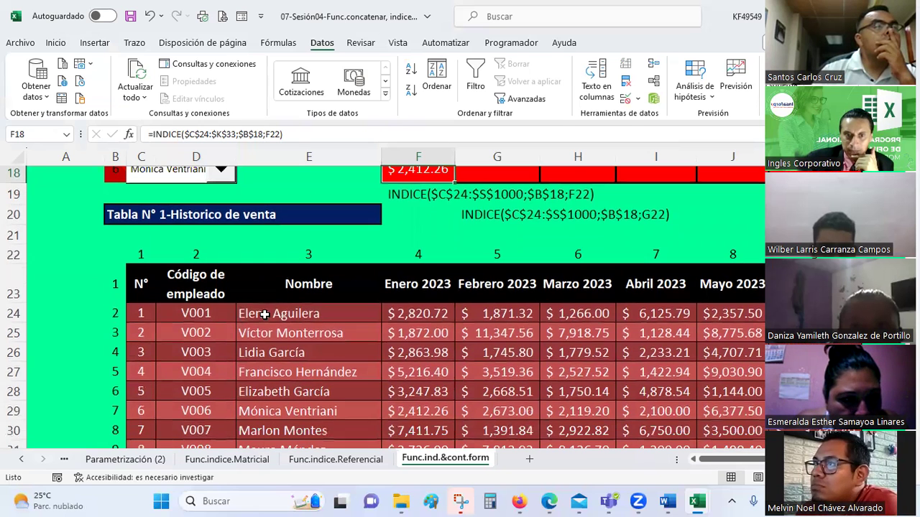
scroll(413, 273, up, 1)
scroll(437, 353, down, 1)
click(435, 413)
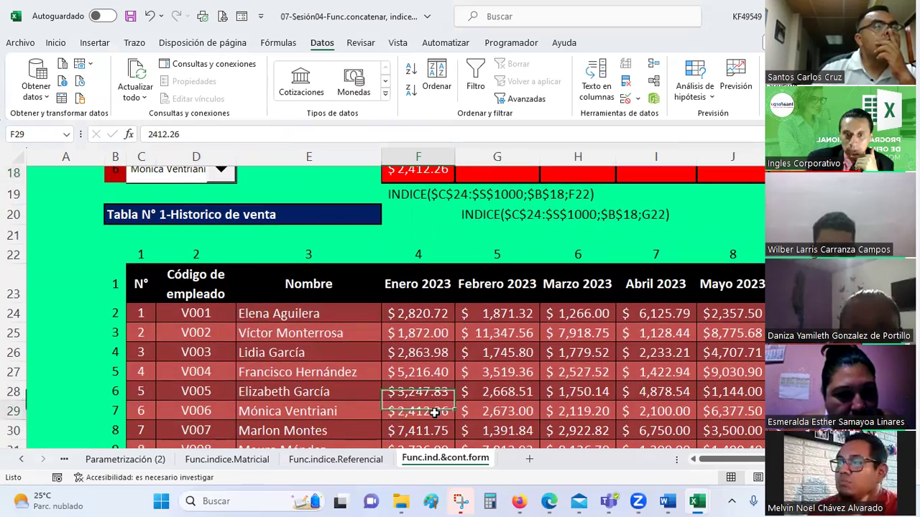
scroll(440, 414, up, 1)
scroll(443, 417, down, 1)
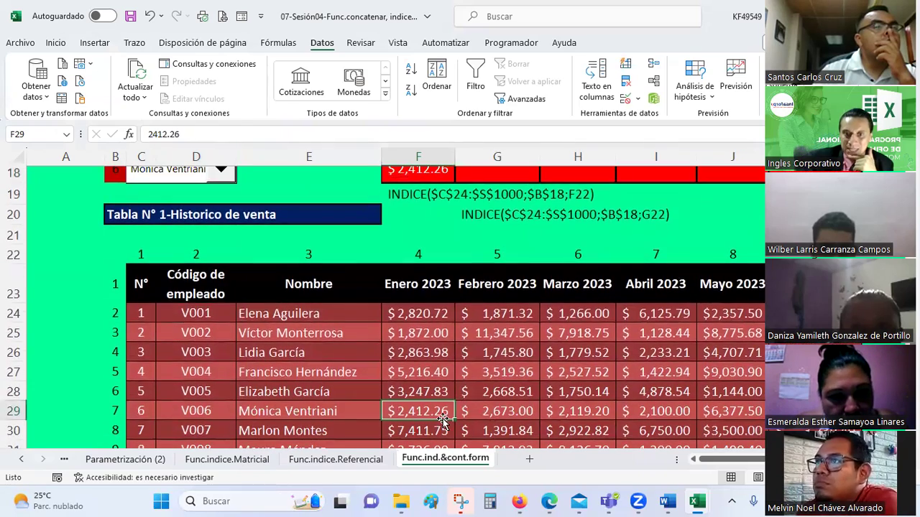
scroll(425, 254, up, 1)
scroll(424, 344, down, 1)
scroll(424, 344, down, 1)
scroll(388, 316, up, 1)
scroll(360, 295, up, 1)
click(417, 286)
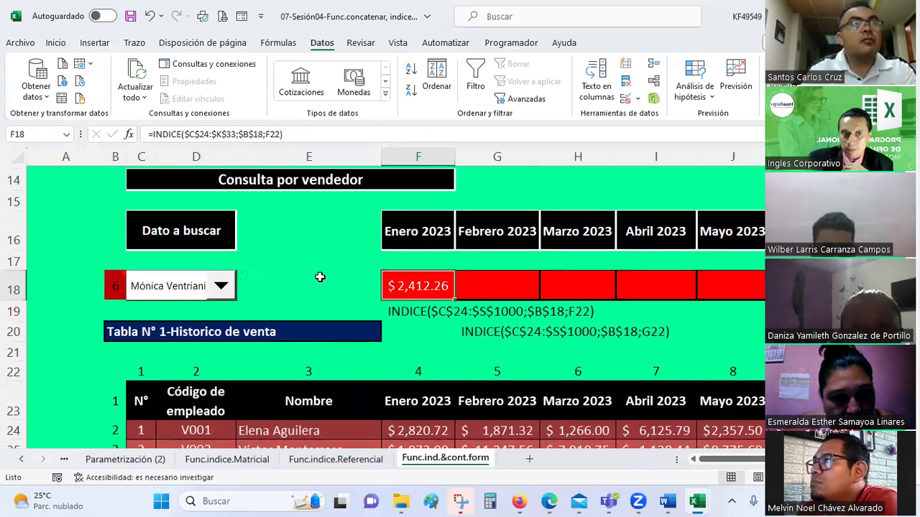
click(220, 286)
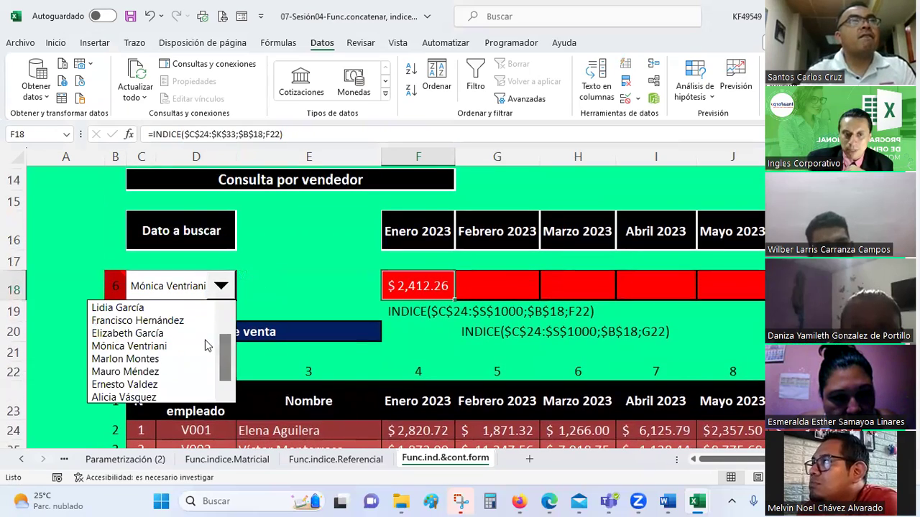
scroll(205, 346, up, 1)
click(119, 307)
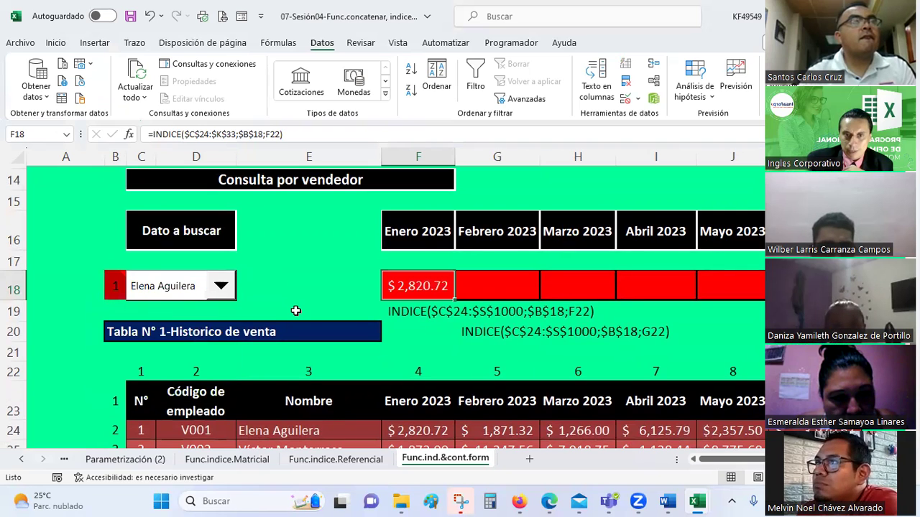
scroll(295, 310, down, 1)
click(110, 229)
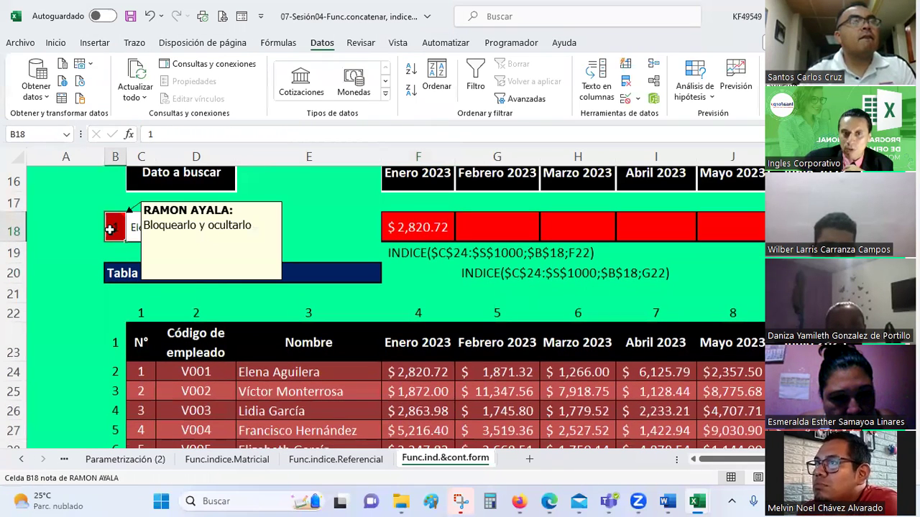
click(431, 227)
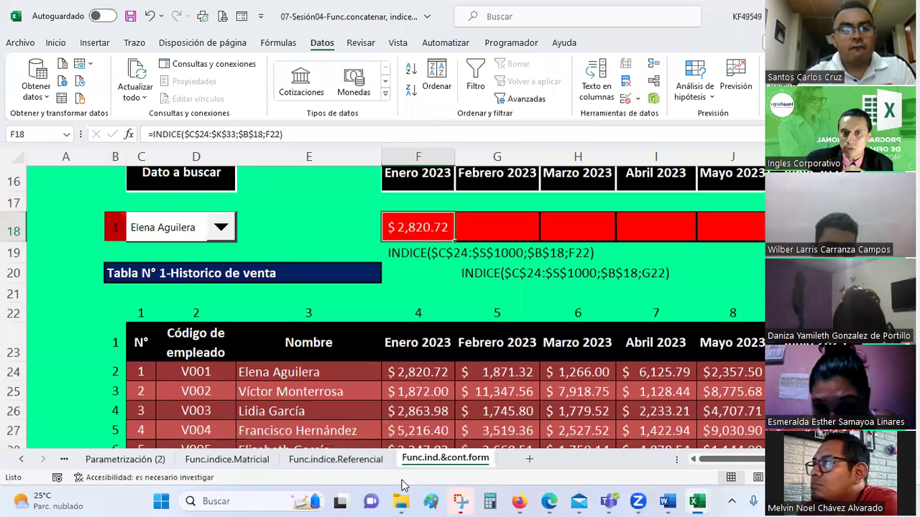
click(438, 372)
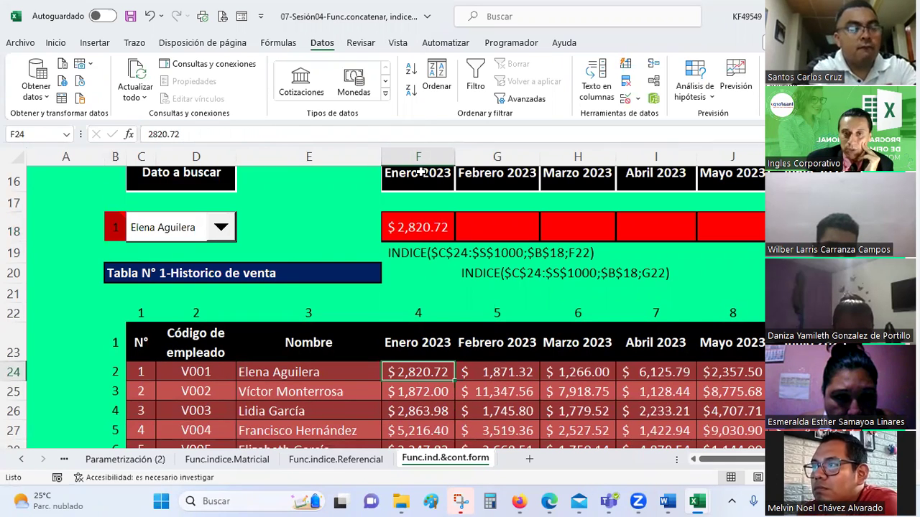
click(431, 230)
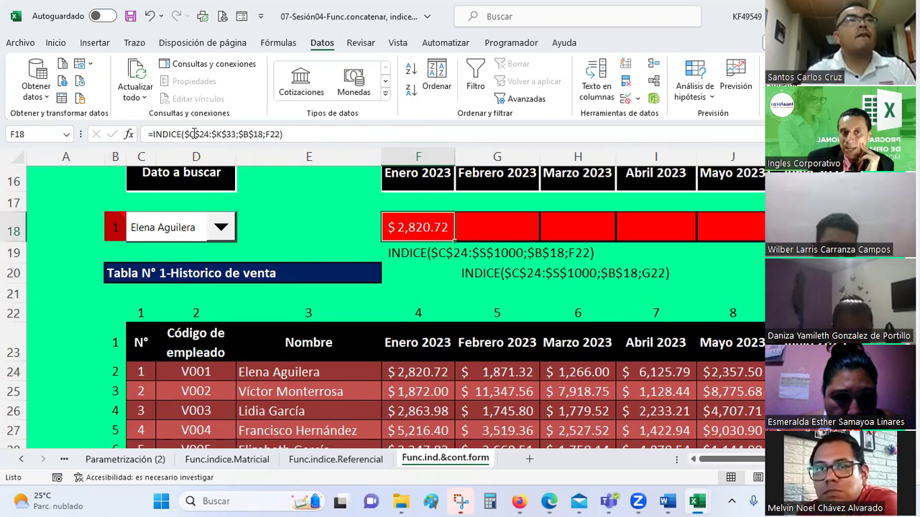
scroll(411, 256, down, 1)
scroll(411, 257, down, 1)
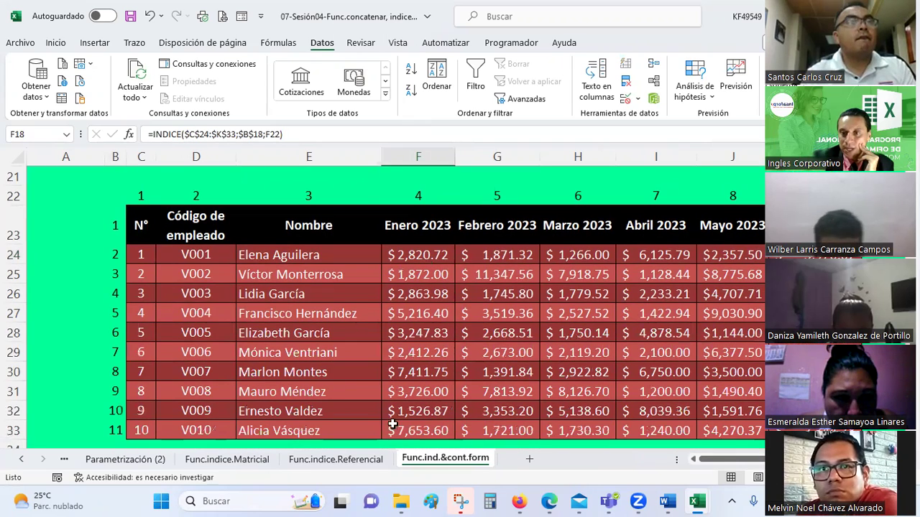
scroll(596, 367, up, 2)
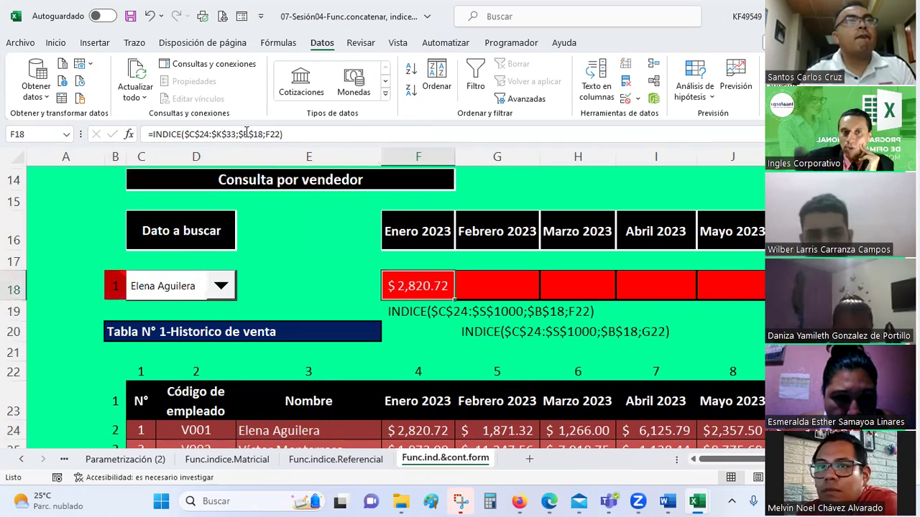
Fill F18's INDICE formula right to J18, then verify the copies in G18, F22 and G22
mouse_move(124, 287)
drag(455, 300, 762, 298)
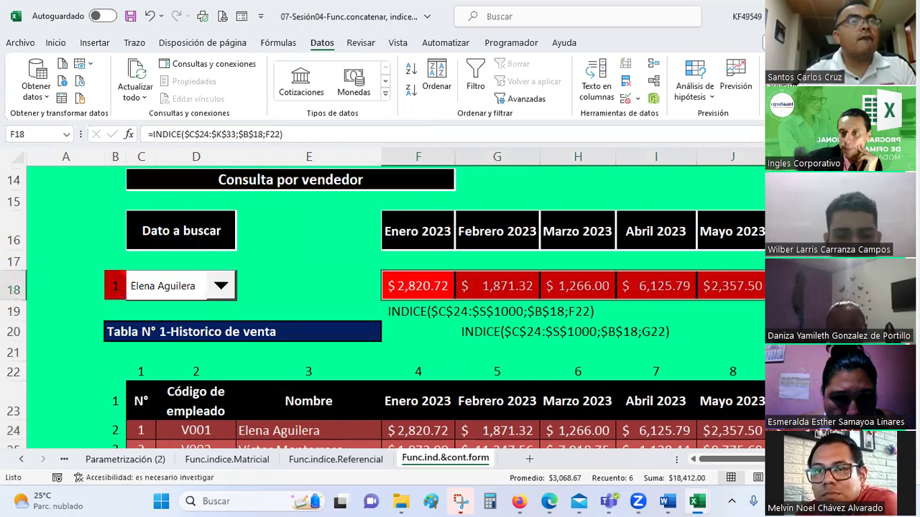
click(505, 283)
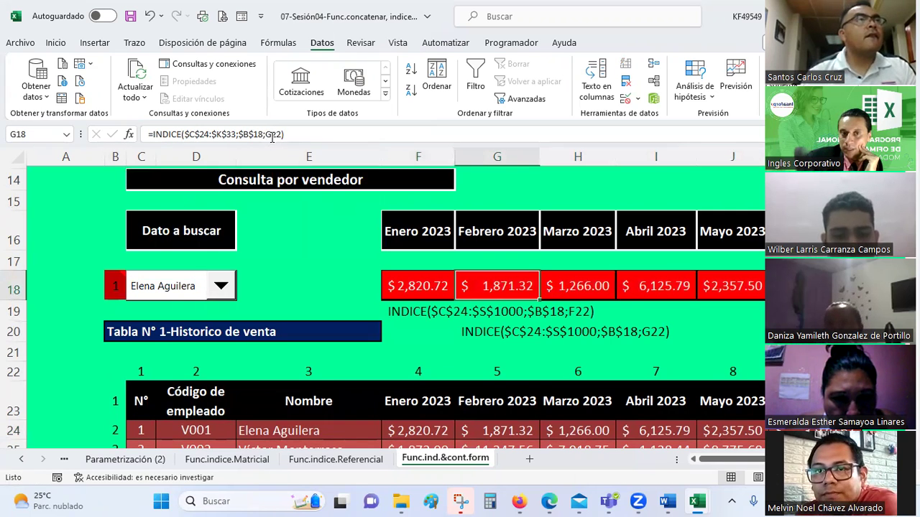
click(441, 294)
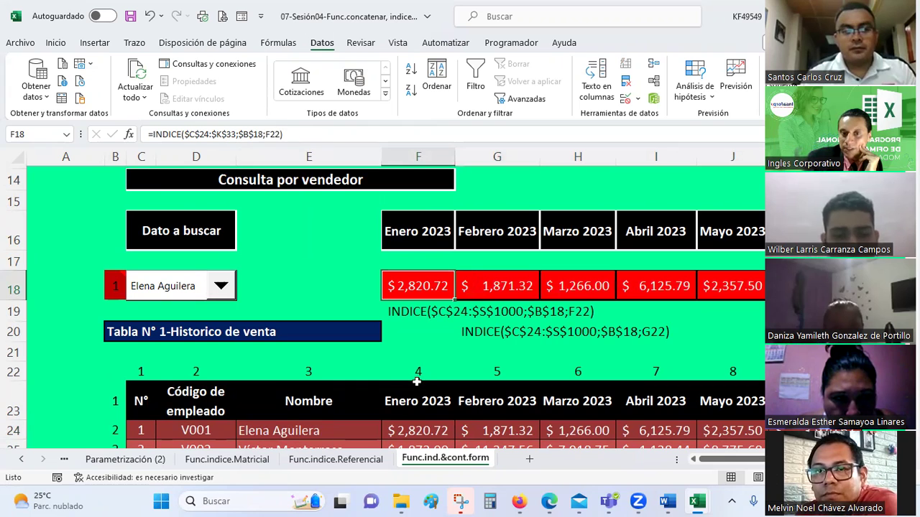
click(414, 375)
click(503, 370)
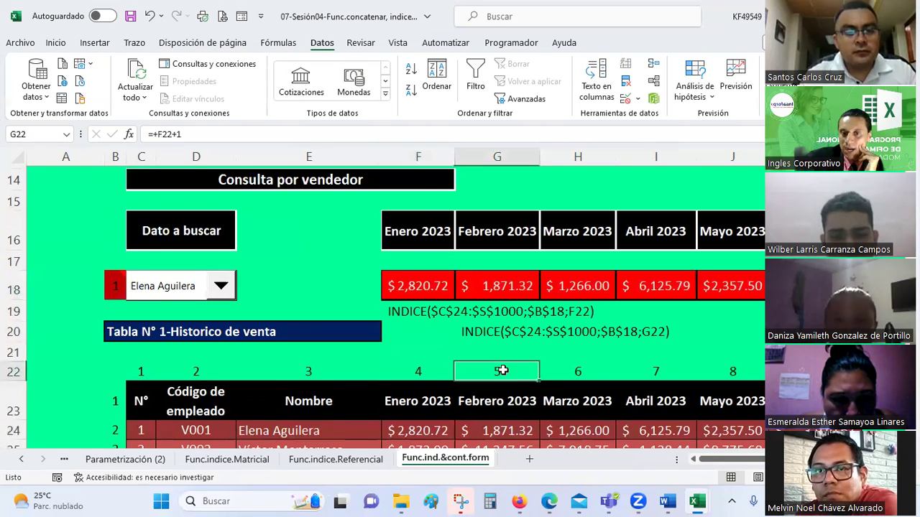
click(486, 290)
scroll(459, 292, down, 1)
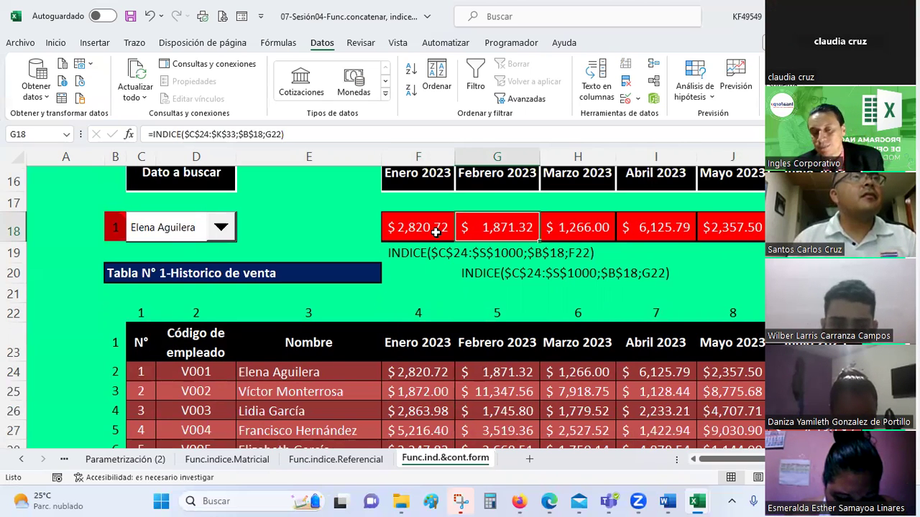
Delete the old screenshot picture beside rows 8–11
scroll(436, 232, up, 2)
scroll(435, 232, up, 2)
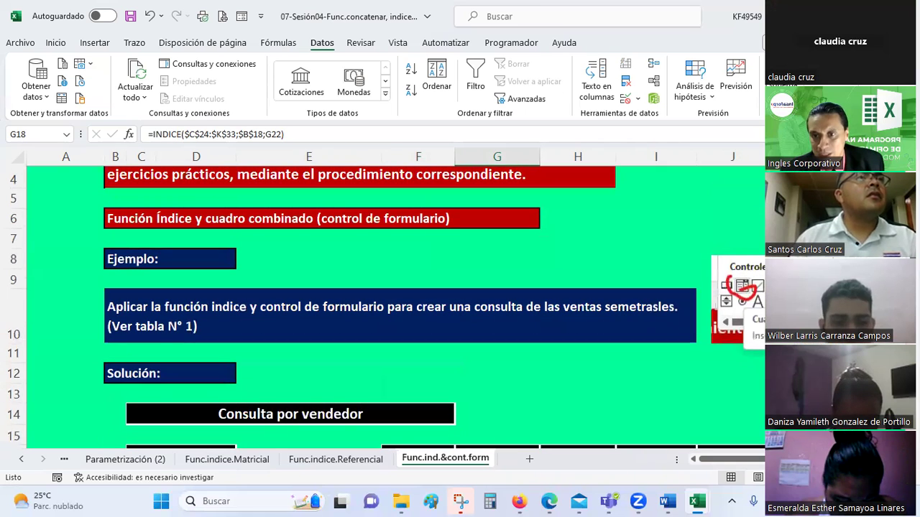
click(737, 305)
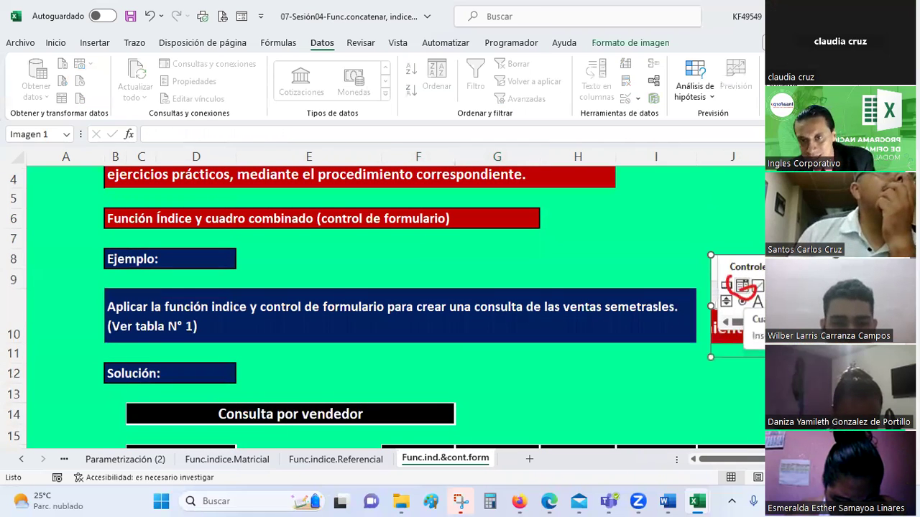
key(Delete)
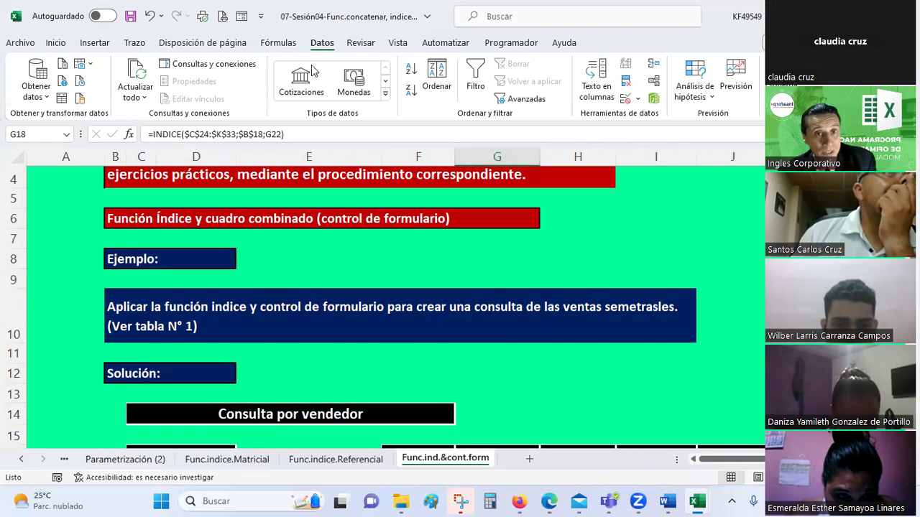
Show the Programador (Developer) ribbon tab for form controls
click(279, 45)
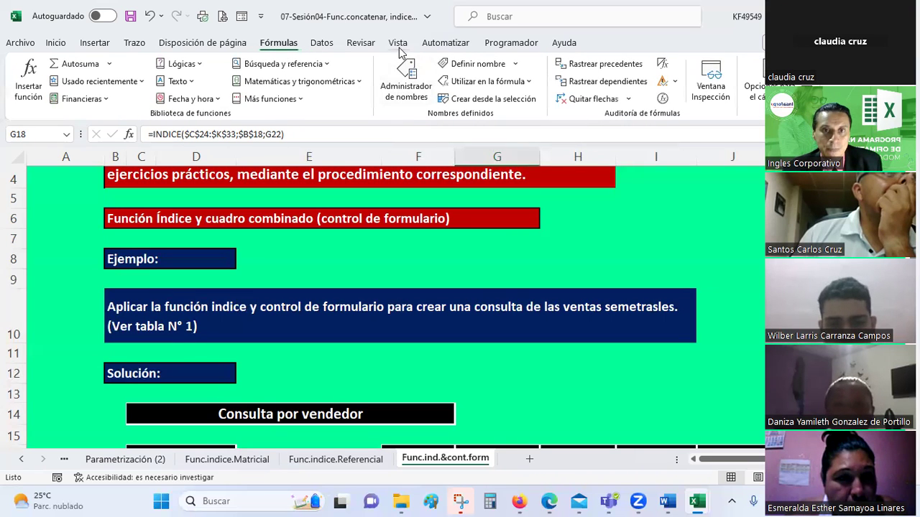
click(322, 44)
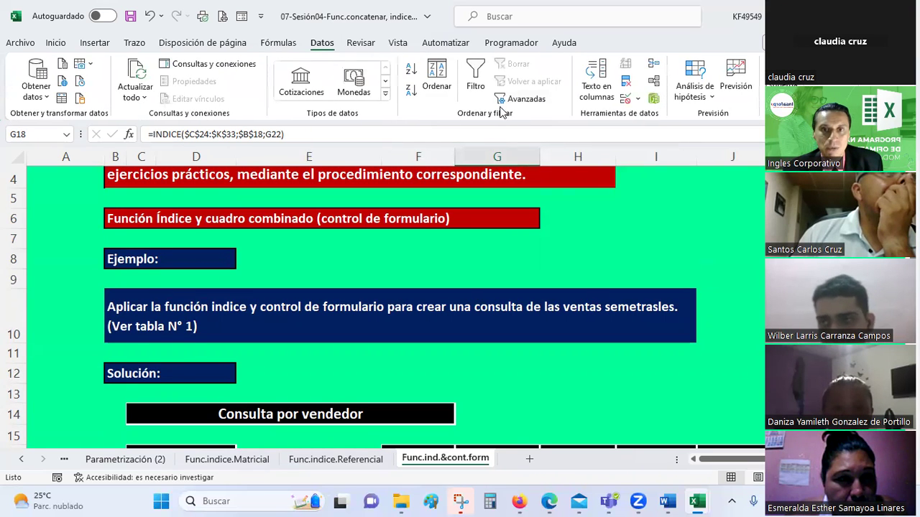
click(439, 45)
click(398, 43)
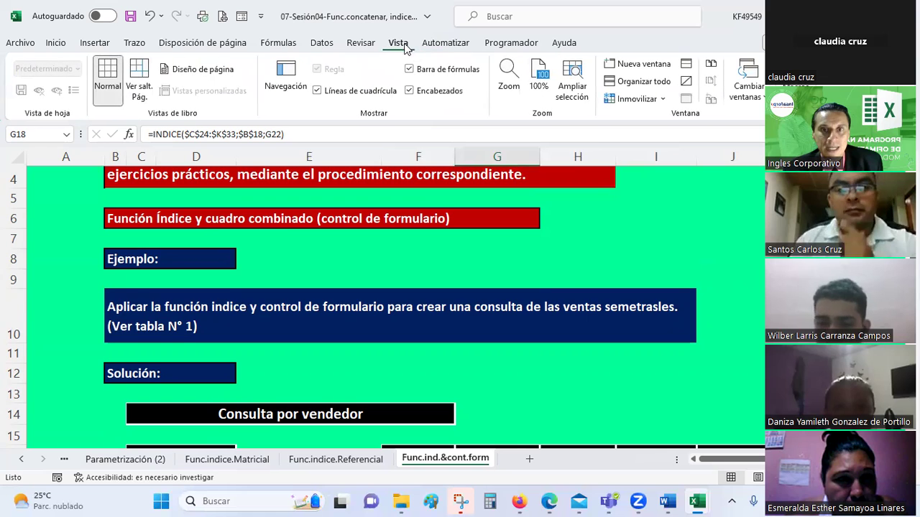
click(355, 45)
click(509, 43)
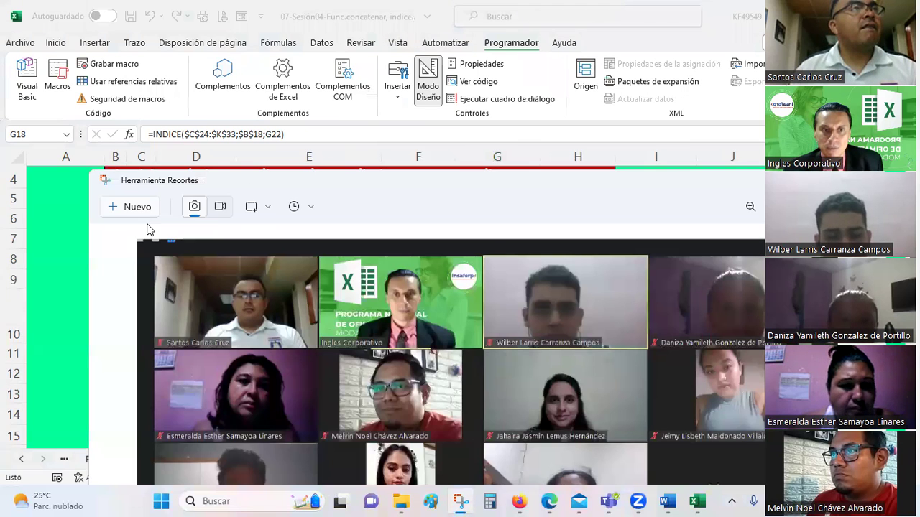
Start a 5-second delayed snip and open Excel's Insertar form-controls list
click(305, 207)
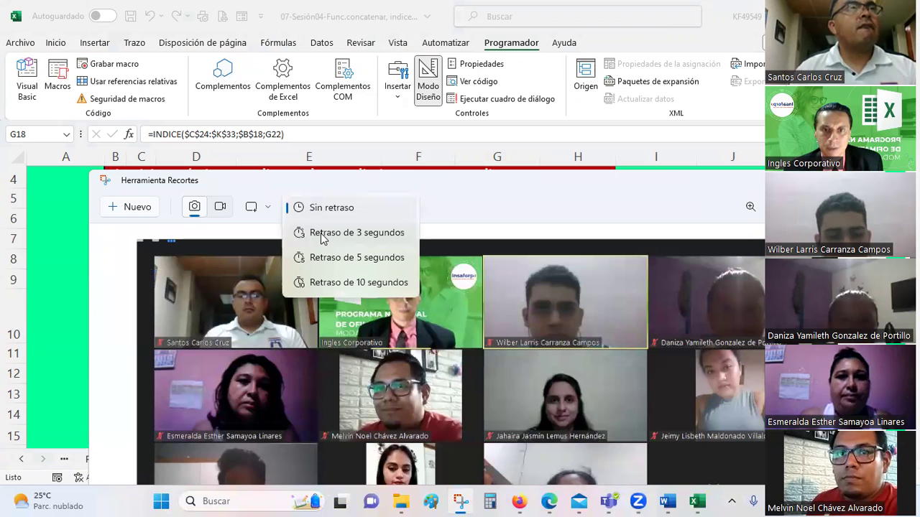
click(322, 257)
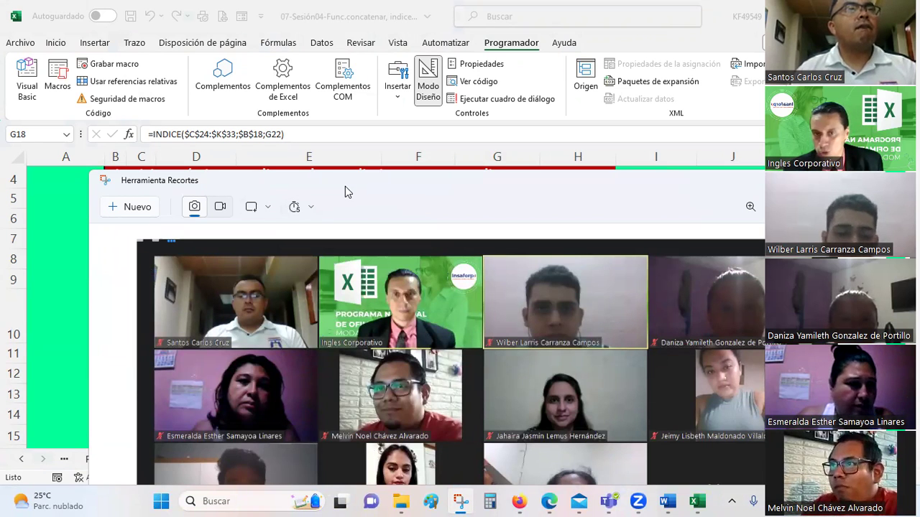
click(144, 212)
click(398, 98)
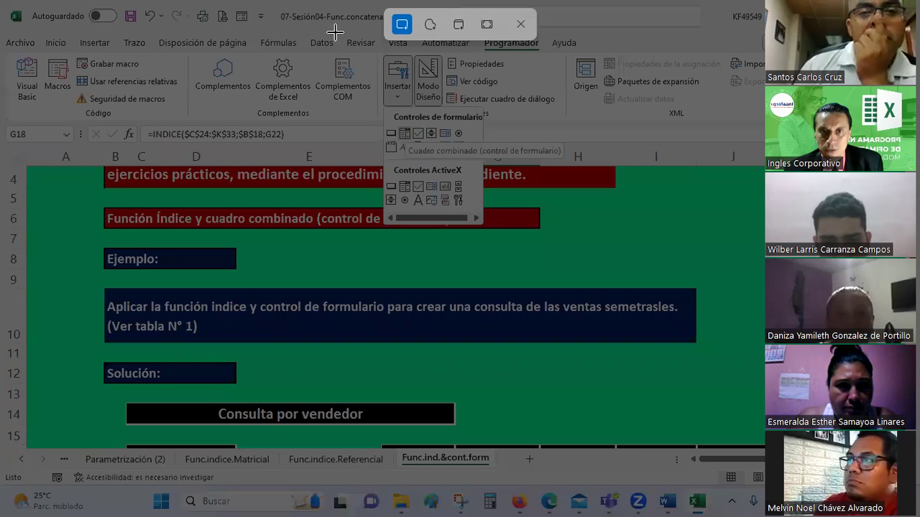
Snip the Insertar controls list and paste it into the sheet with Ctrl+V
mouse_move(315, 29)
mouse_down()
mouse_move(532, 208)
mouse_move(584, 230)
mouse_up()
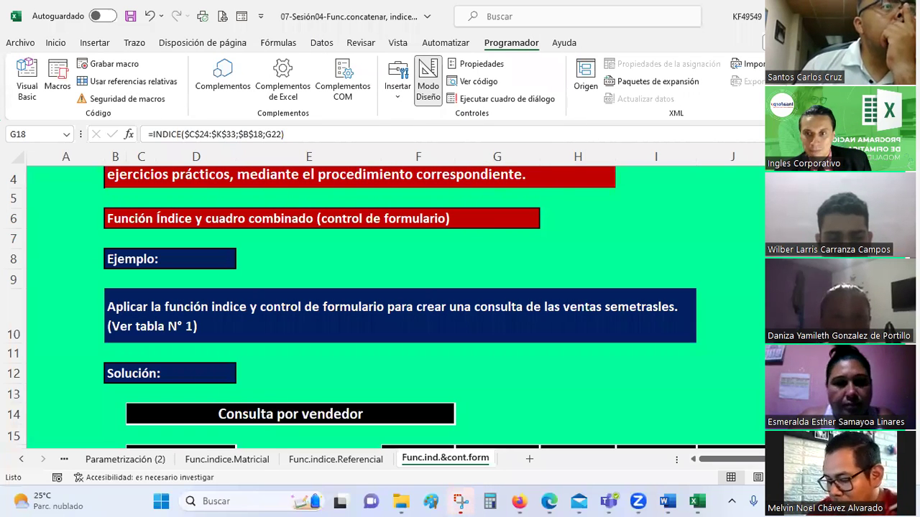
click(462, 497)
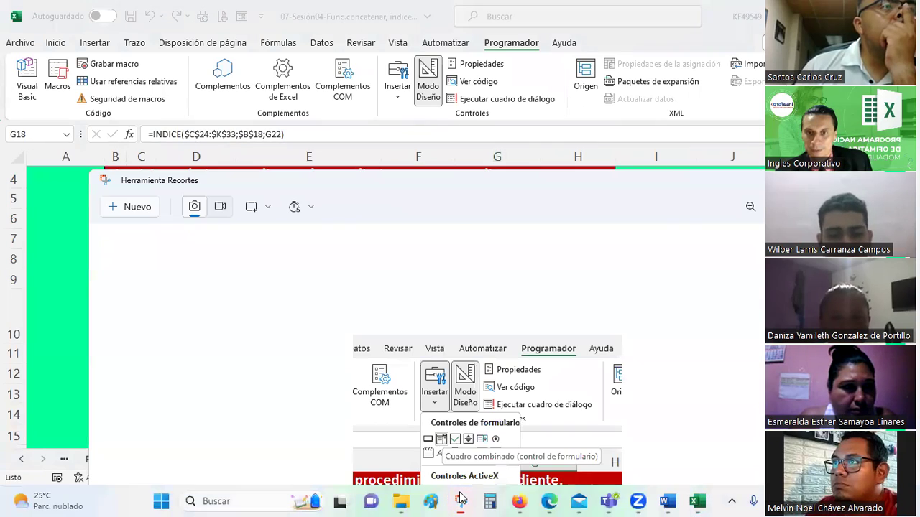
scroll(734, 284, down, 3)
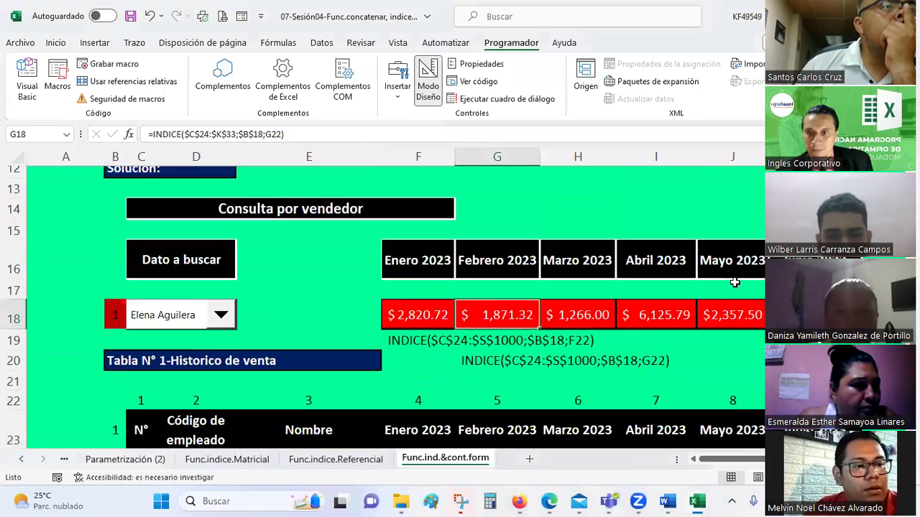
scroll(735, 284, up, 2)
scroll(734, 284, down, 4)
scroll(736, 288, up, 3)
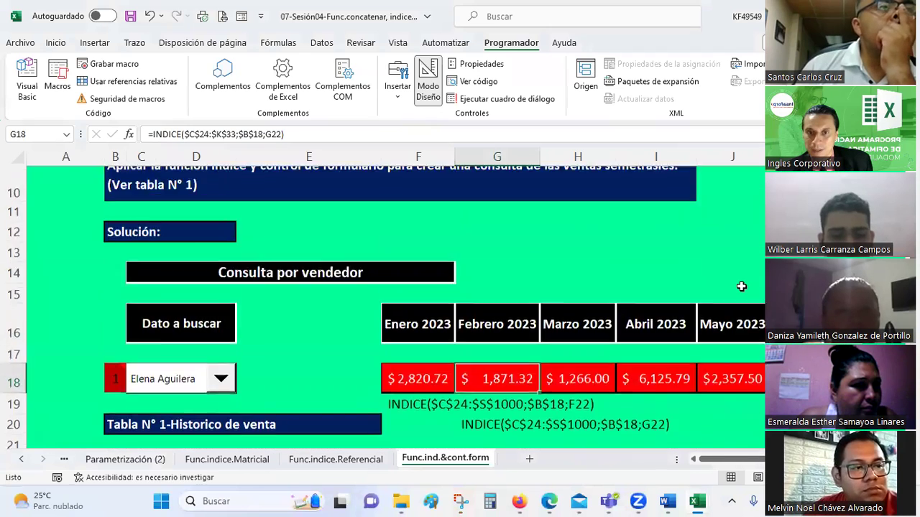
scroll(745, 344, up, 2)
key(ctrl+v)
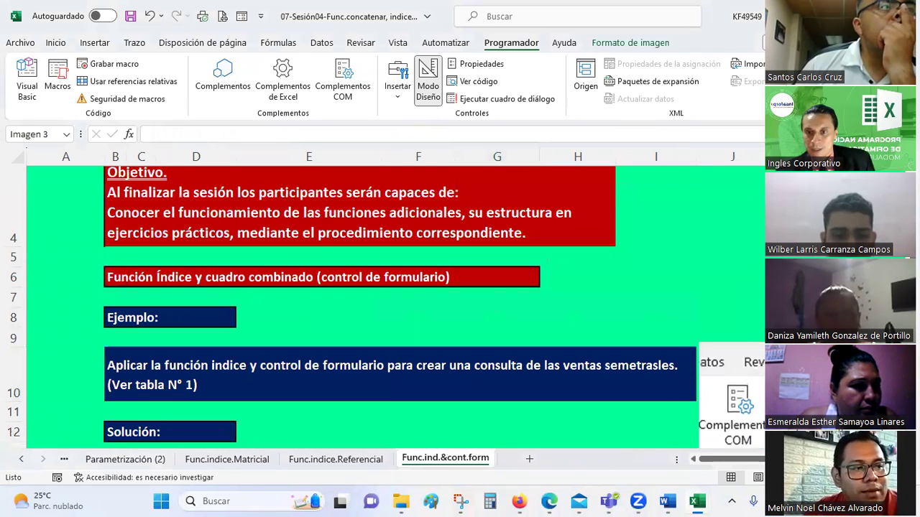
Move the pasted screenshot up beside the example text, then select F18:K18
drag(715, 309, 734, 342)
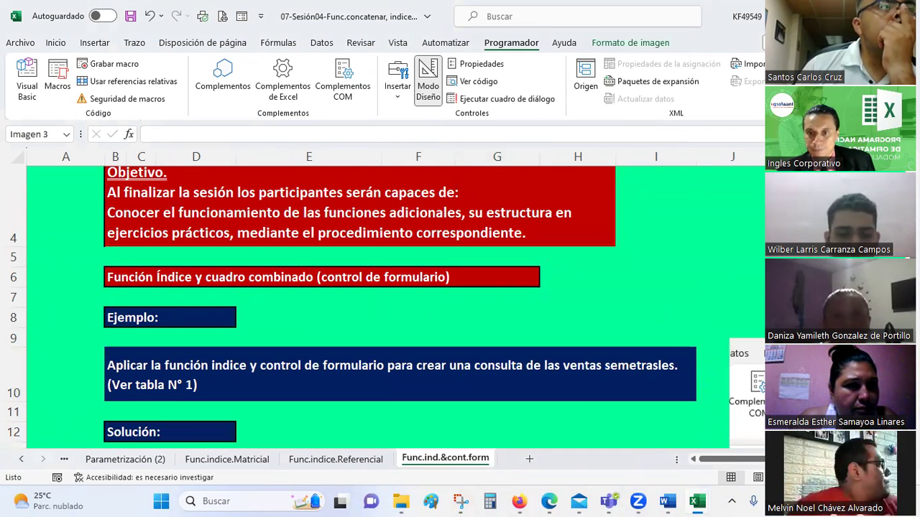
scroll(704, 229, down, 3)
scroll(703, 229, down, 3)
scroll(704, 229, up, 3)
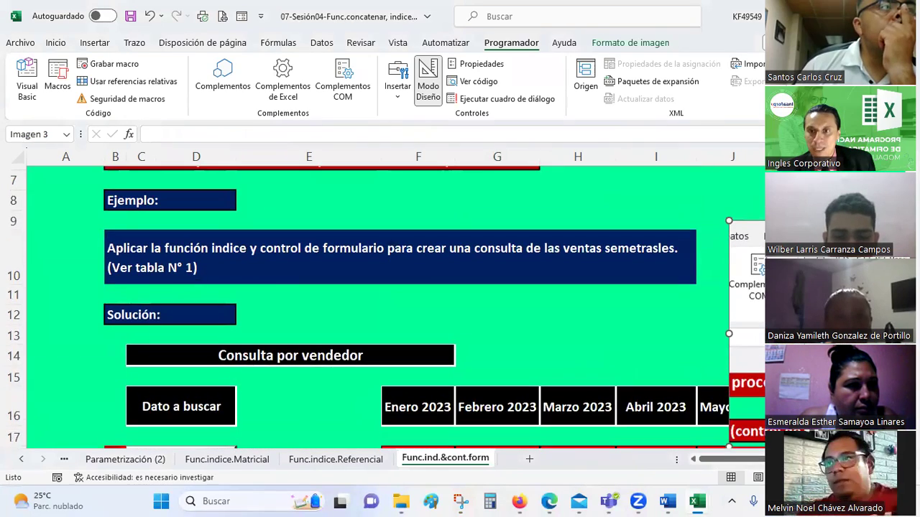
scroll(703, 228, up, 1)
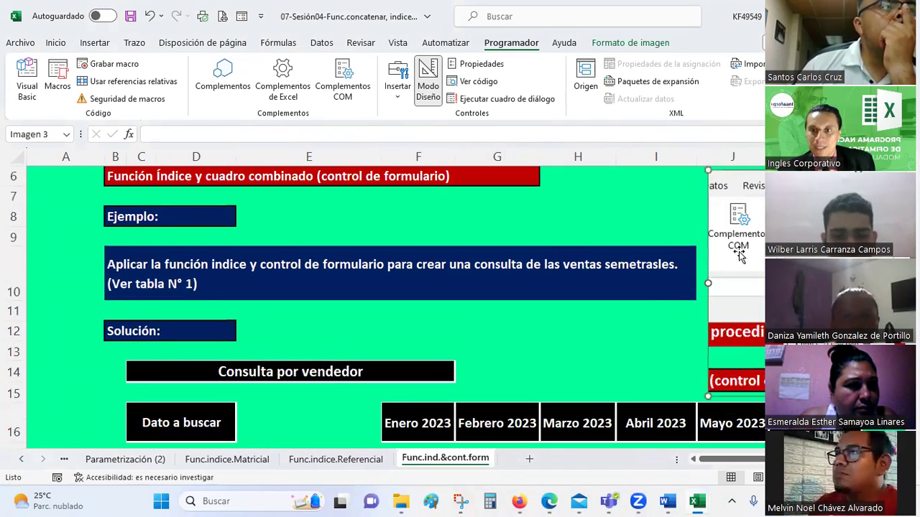
scroll(759, 327, up, 2)
drag(759, 327, 760, 223)
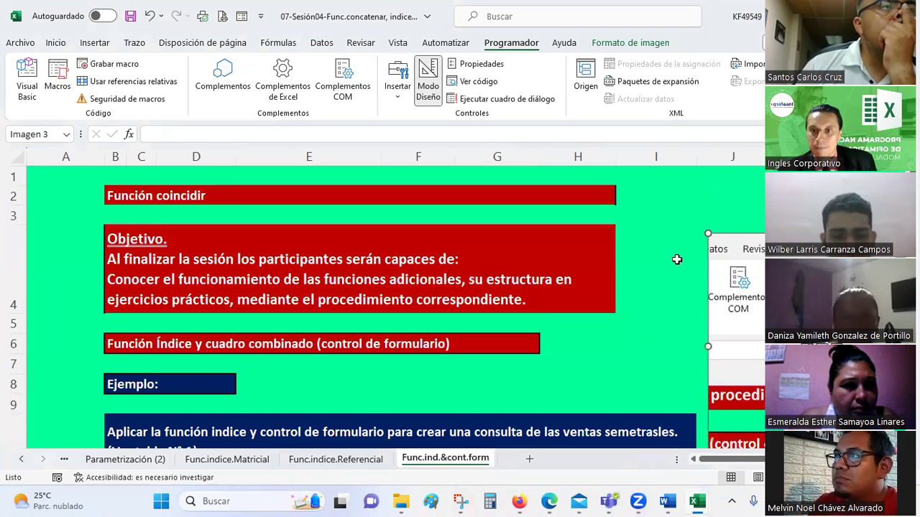
scroll(642, 324, down, 6)
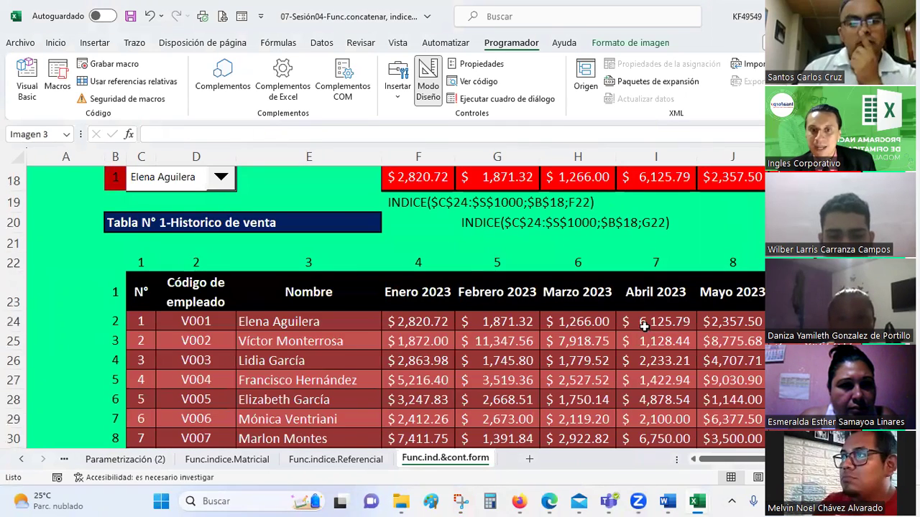
scroll(460, 265, up, 2)
click(415, 287)
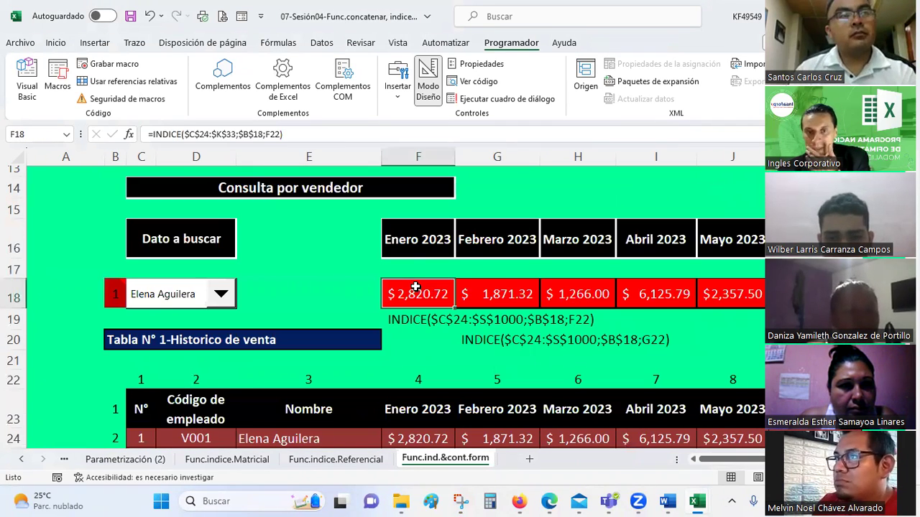
drag(415, 287, 763, 294)
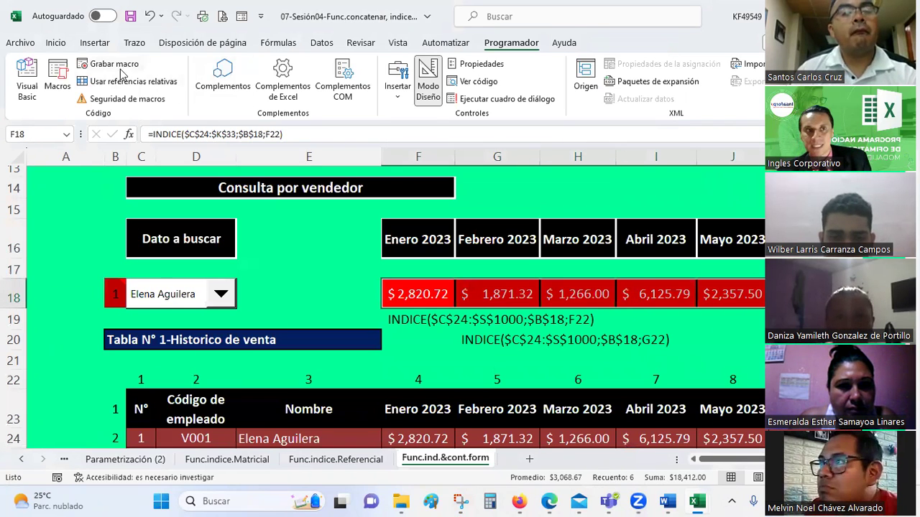
click(59, 43)
click(323, 43)
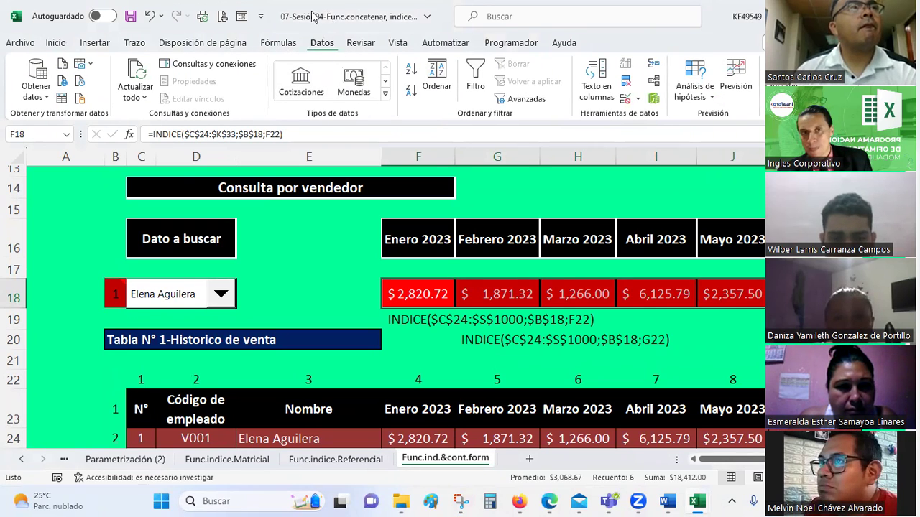
click(638, 100)
click(655, 118)
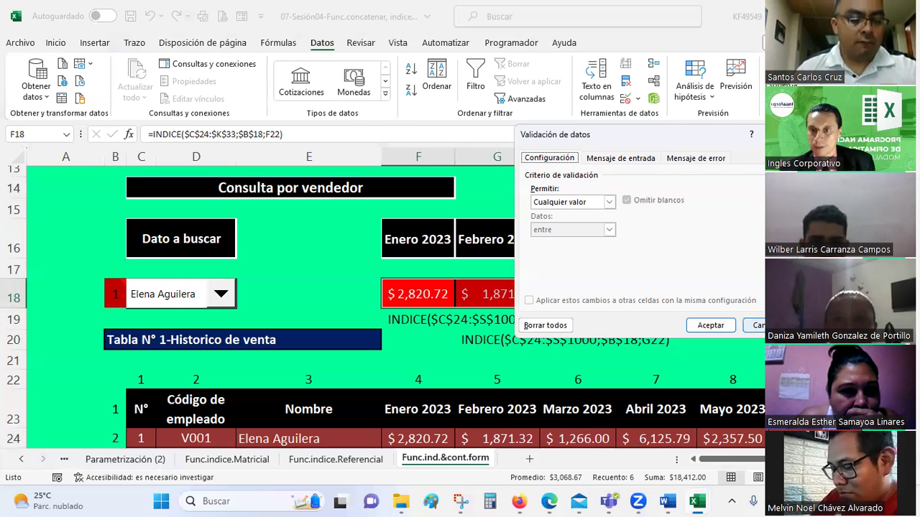
click(756, 326)
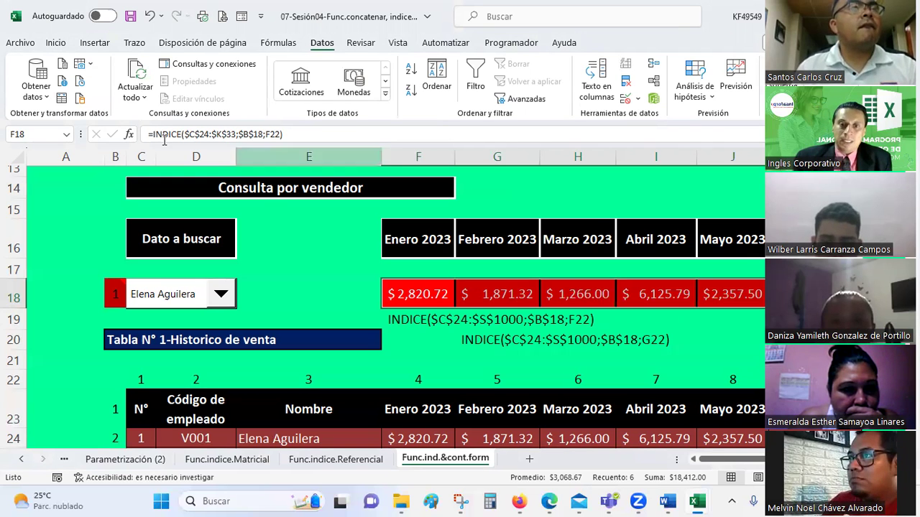
click(328, 298)
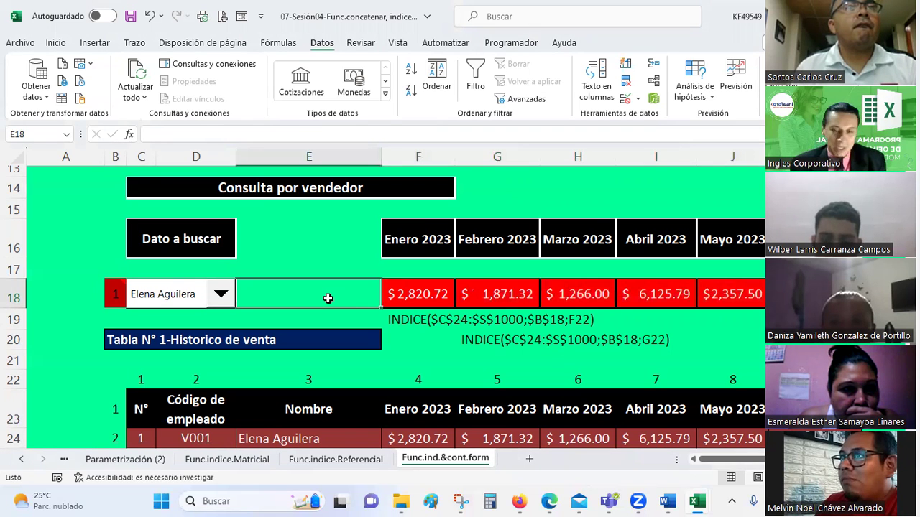
scroll(328, 298, down, 1)
scroll(327, 299, up, 1)
click(330, 264)
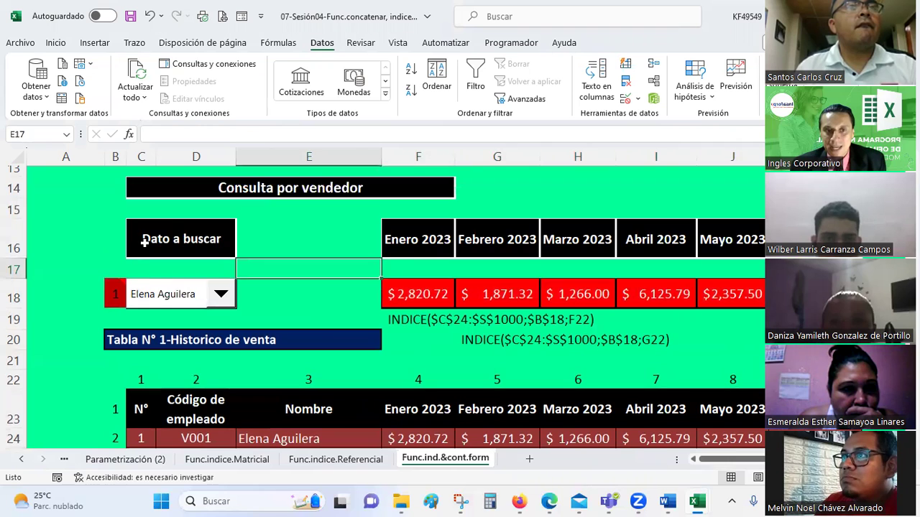
click(415, 288)
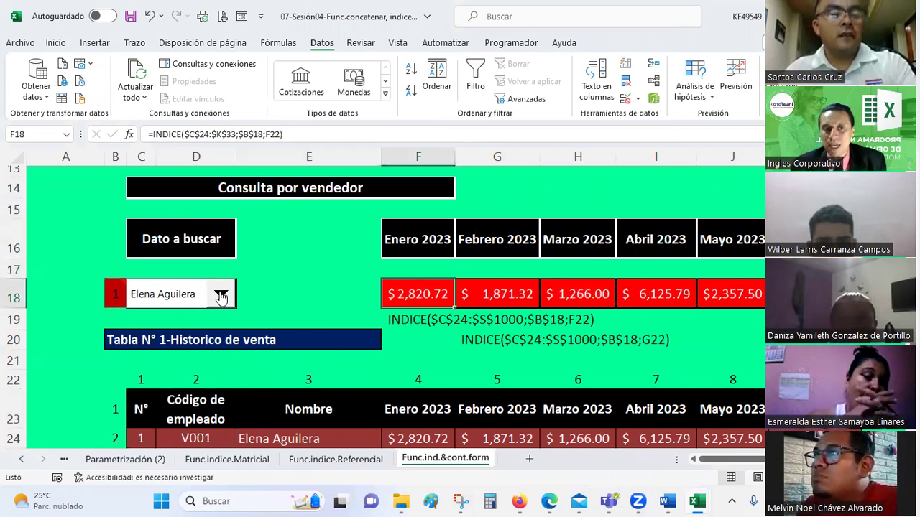
View B18's note and select the monthly result cells F18:K18
click(220, 298)
click(329, 273)
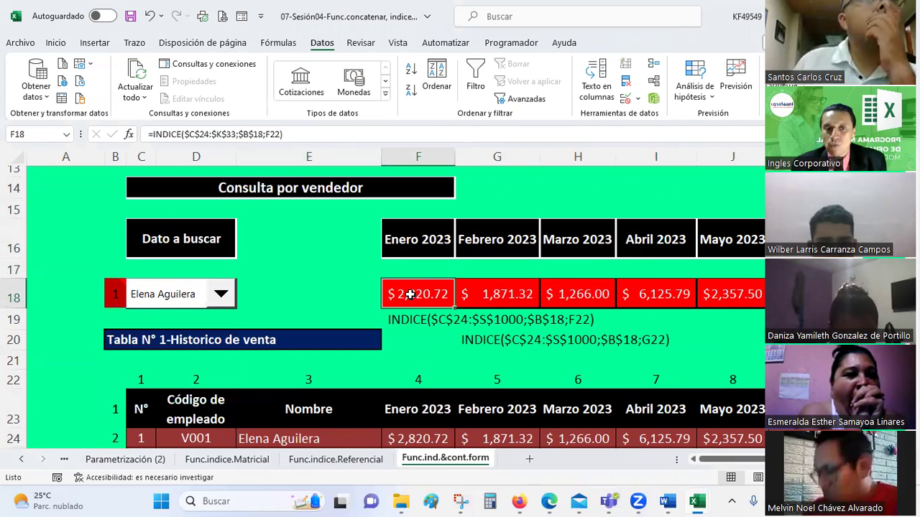
click(113, 288)
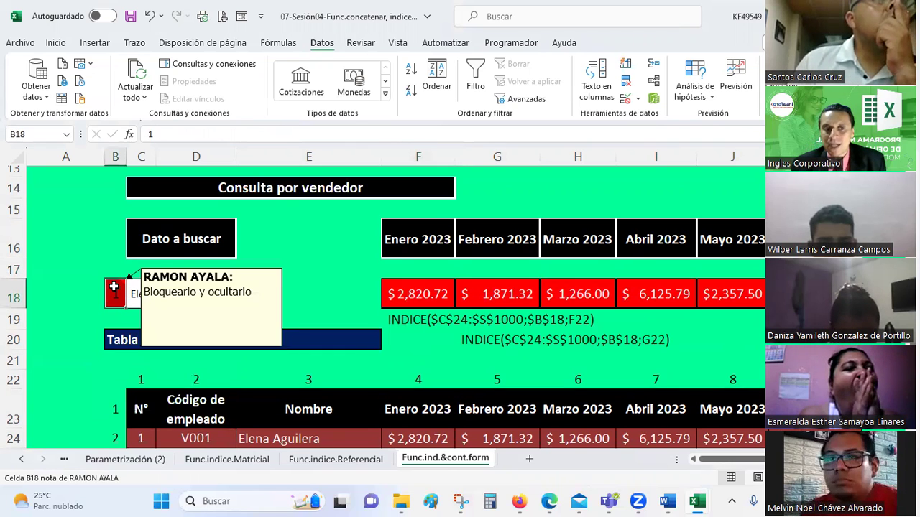
drag(420, 289, 763, 294)
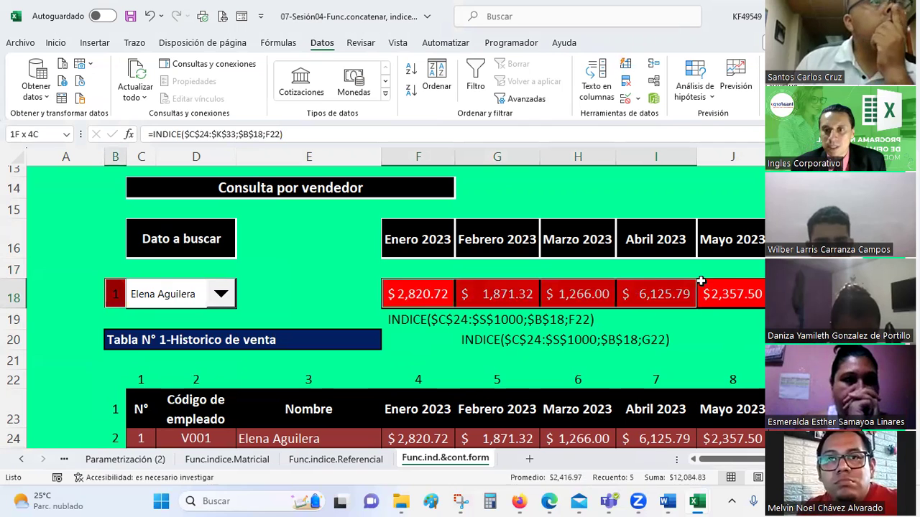
Apply a data validation rule to F18:K18 allowing only text length equal to 0
click(639, 99)
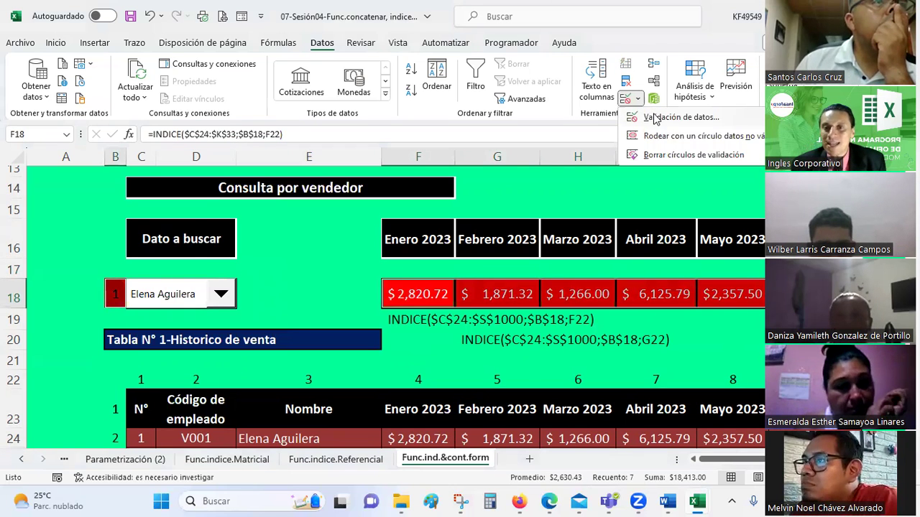
click(655, 118)
click(397, 286)
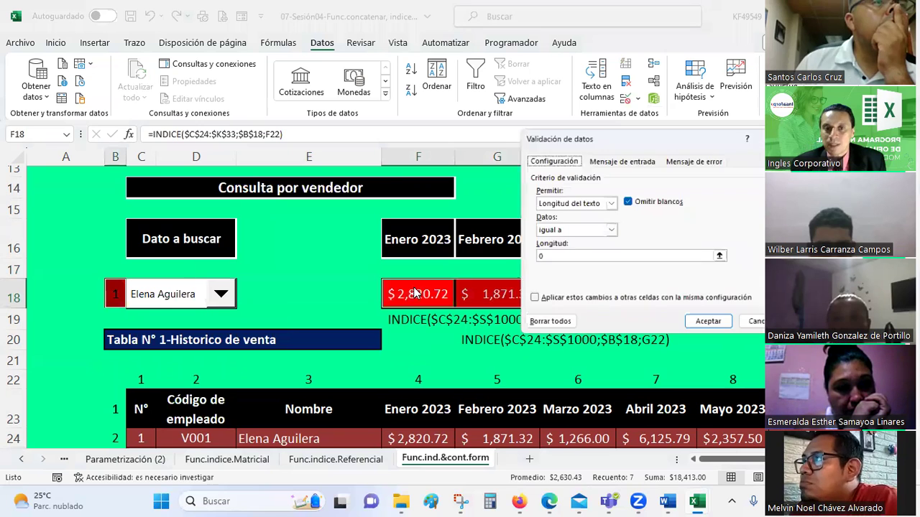
click(609, 202)
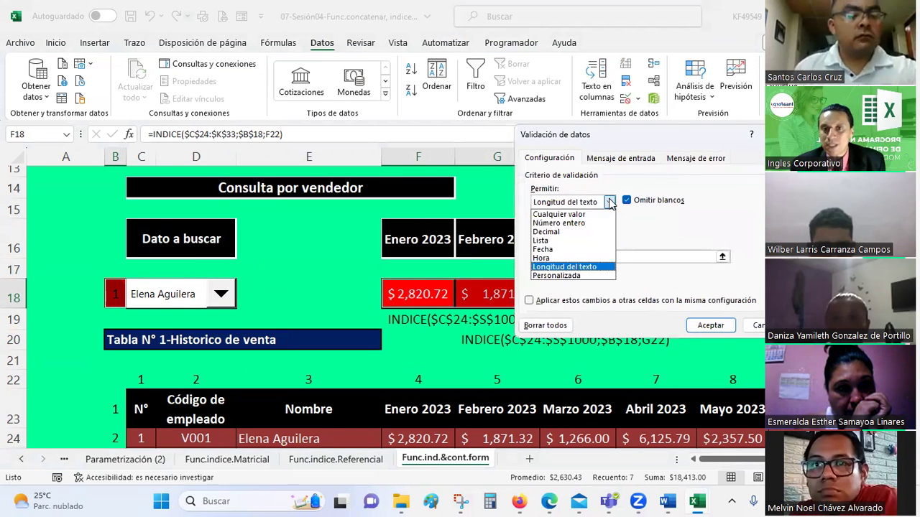
click(567, 268)
click(547, 257)
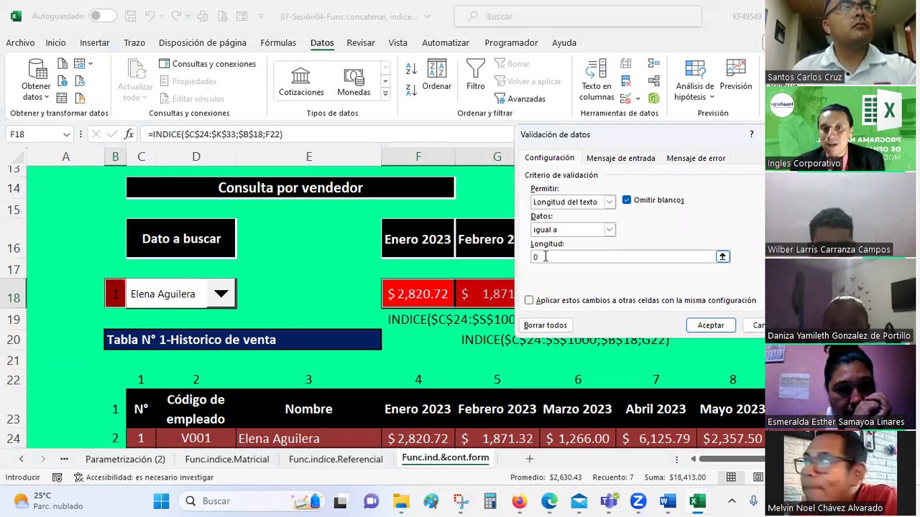
click(710, 325)
Test the rule by entering 12 in K18 and dismissing the rejection
click(808, 294)
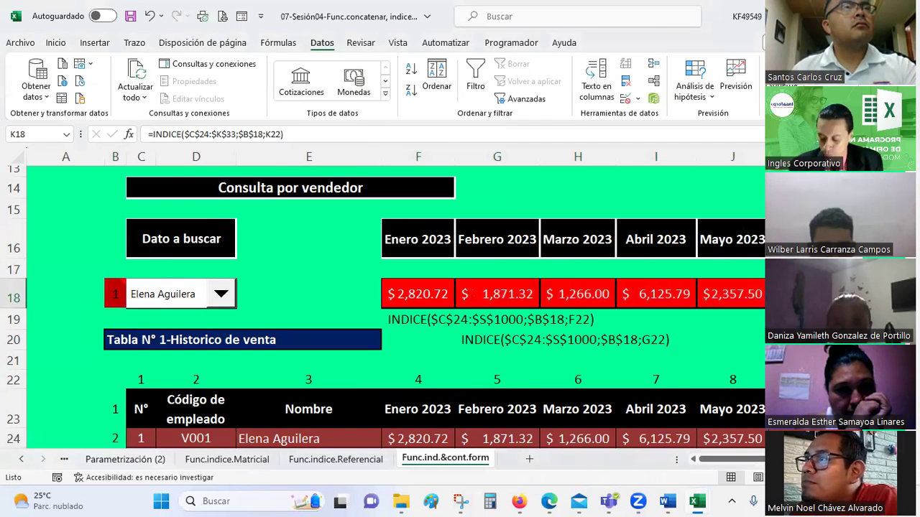
text(12)
key(Return)
key(Escape)
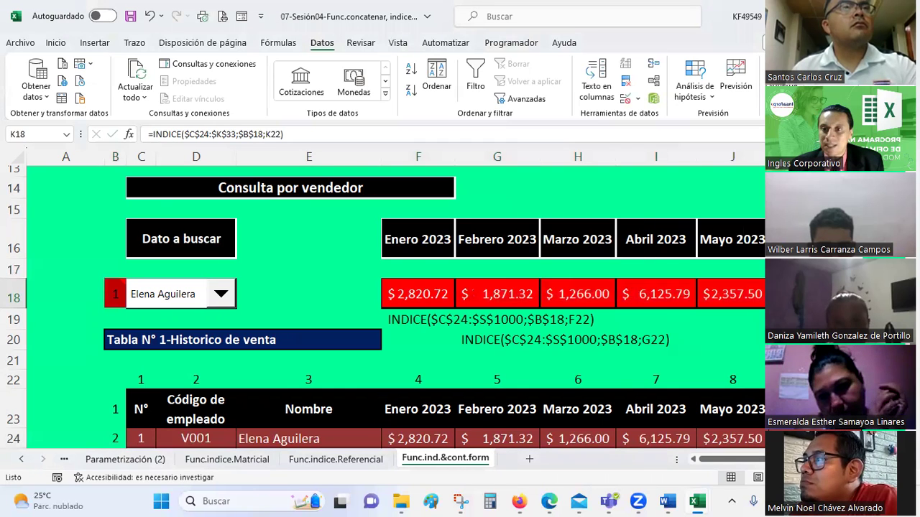
Delete the F18 and G18 formulas to test the rule, then undo to restore them
key(Left)
key(Left)
key(Left)
key(Left)
key(Left)
key(Right)
key(Right)
key(Right)
key(Right)
key(Right)
key(Left)
key(Left)
key(Left)
key(Left)
key(Left)
key(Left)
key(Left)
key(Left)
key(Left)
key(Right)
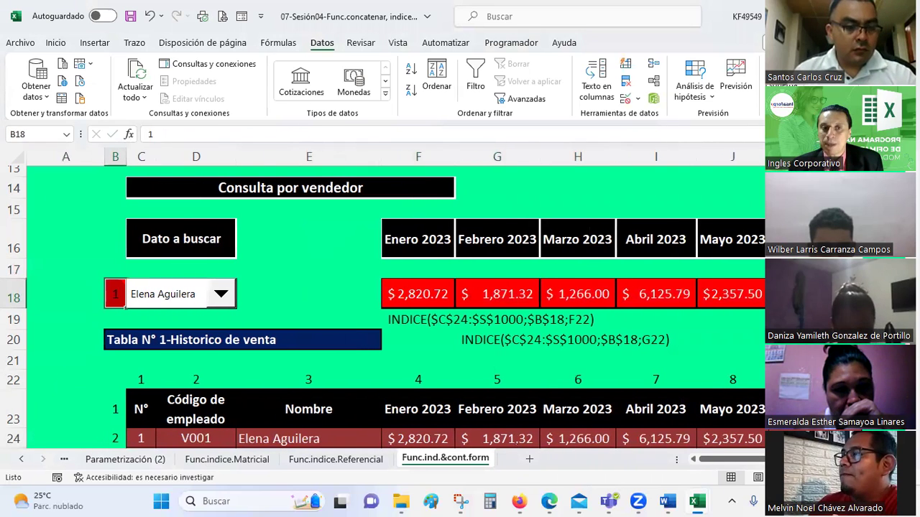
key(Right)
key(Right)
key(Right)
key(Right)
key(Left)
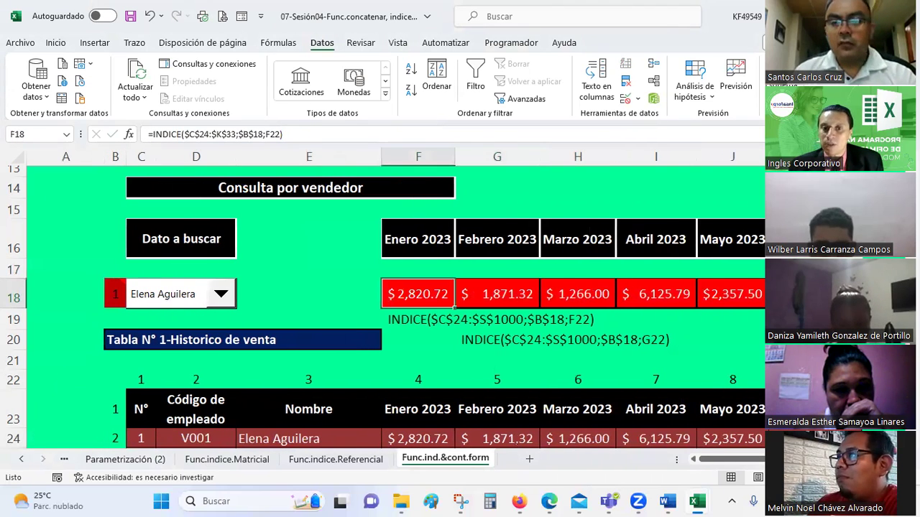
key(Delete)
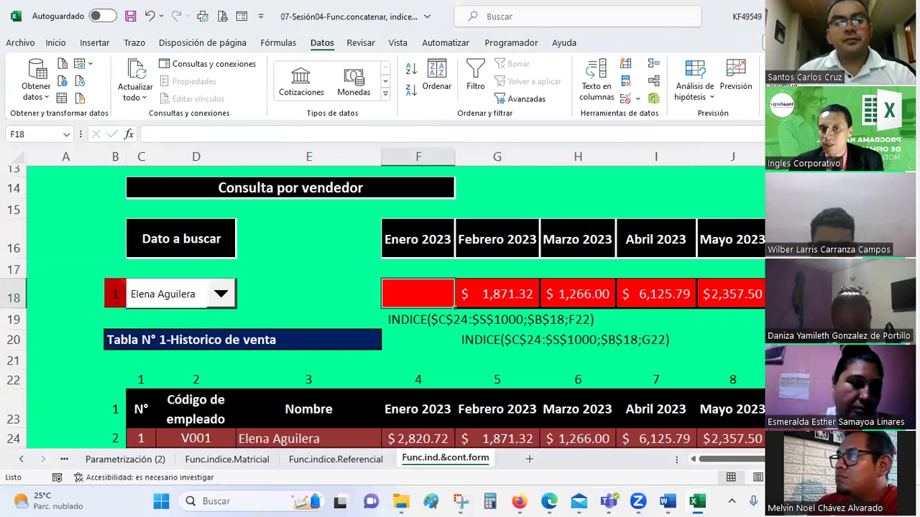
key(Right)
key(Delete)
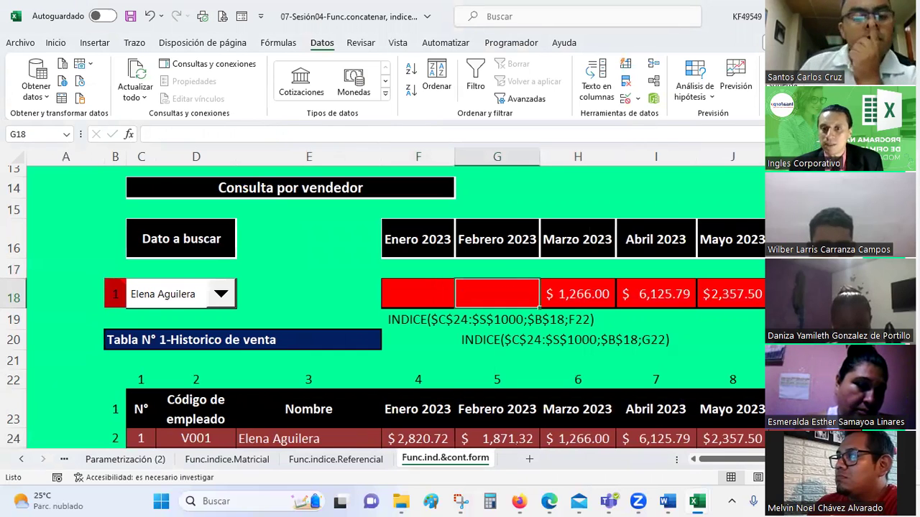
key(Left)
key(ctrl+z)
key(ctrl+z)
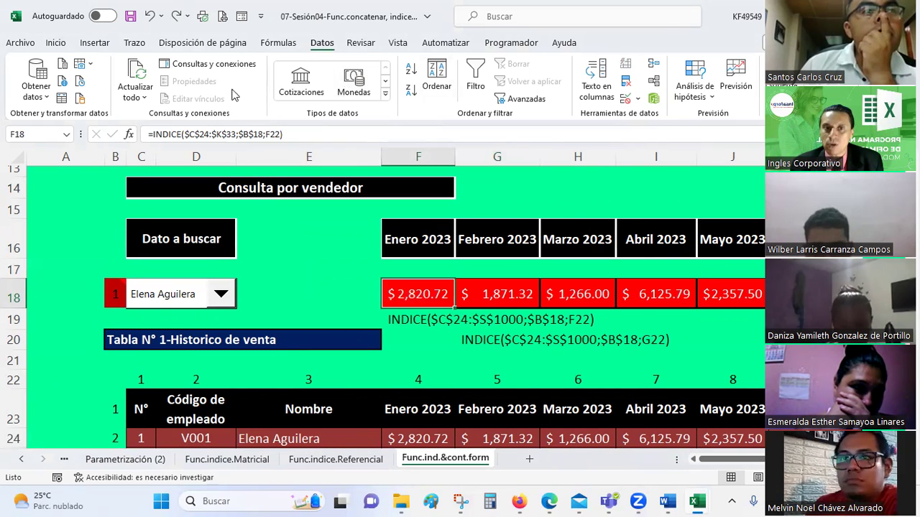
Switch the ribbon to Revisar for the sheet-protection commands
click(361, 42)
click(393, 45)
click(360, 43)
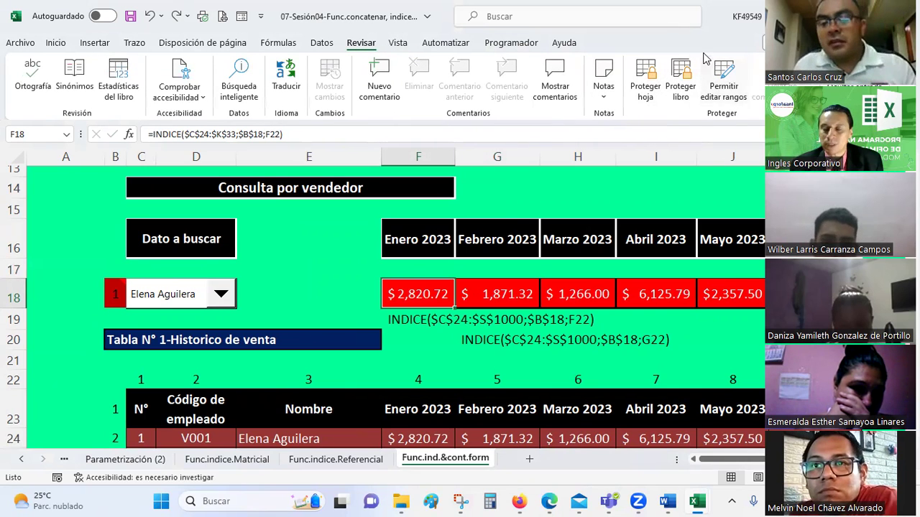
click(601, 328)
click(445, 294)
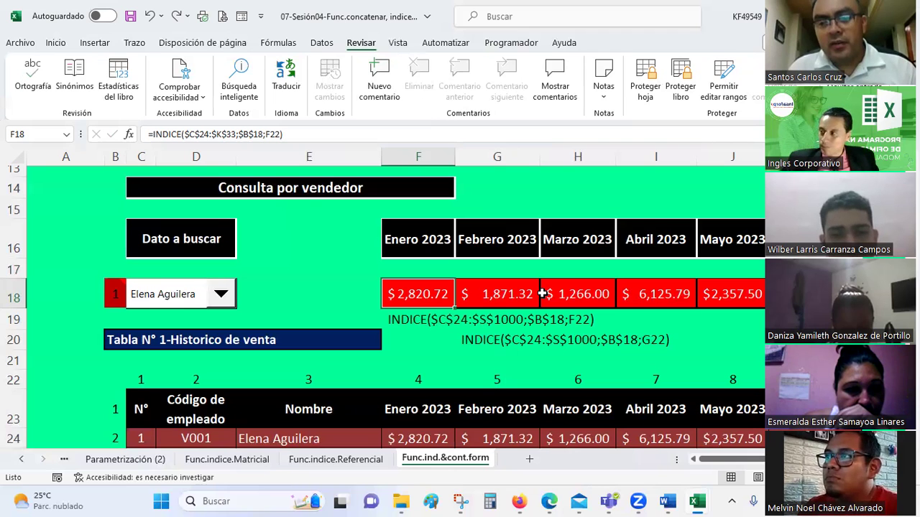
click(128, 135)
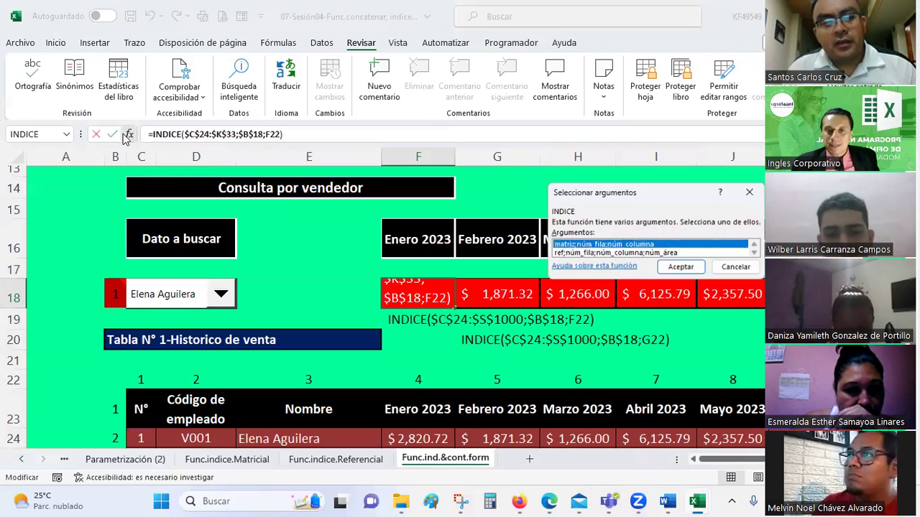
click(678, 268)
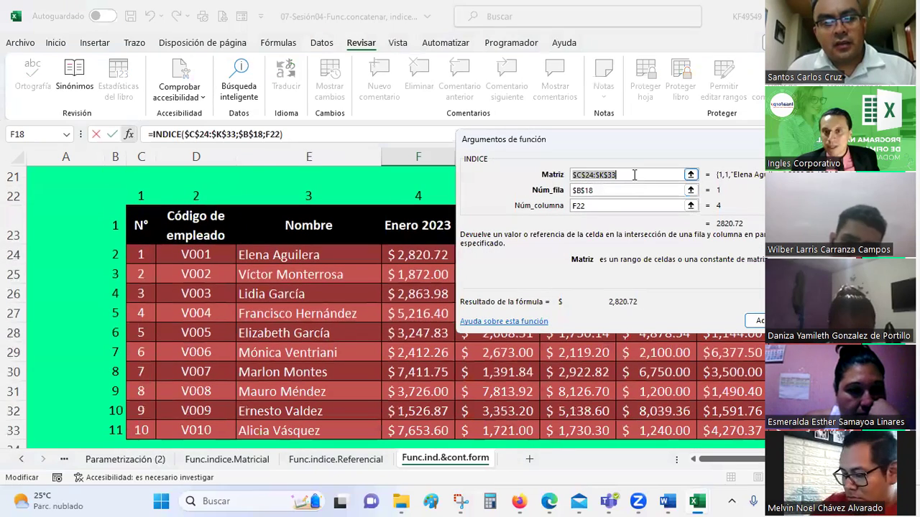
click(634, 175)
click(595, 190)
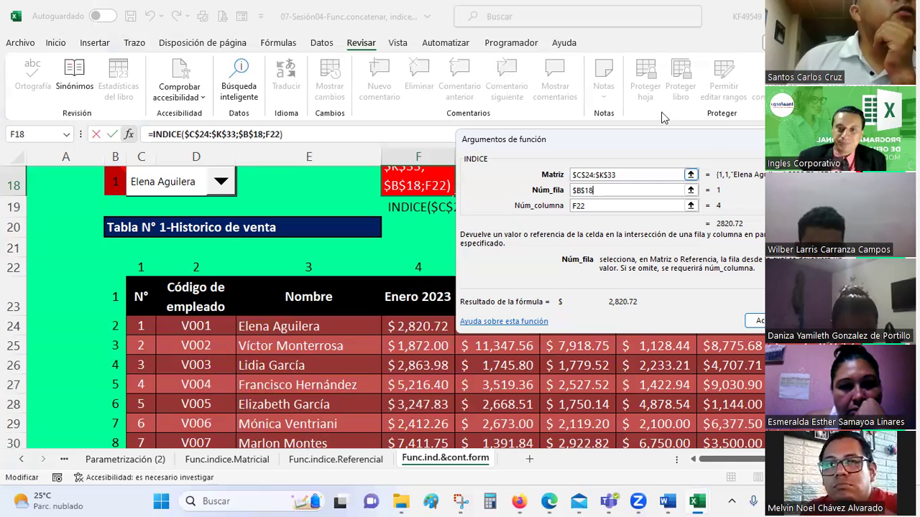
drag(605, 133, 594, 27)
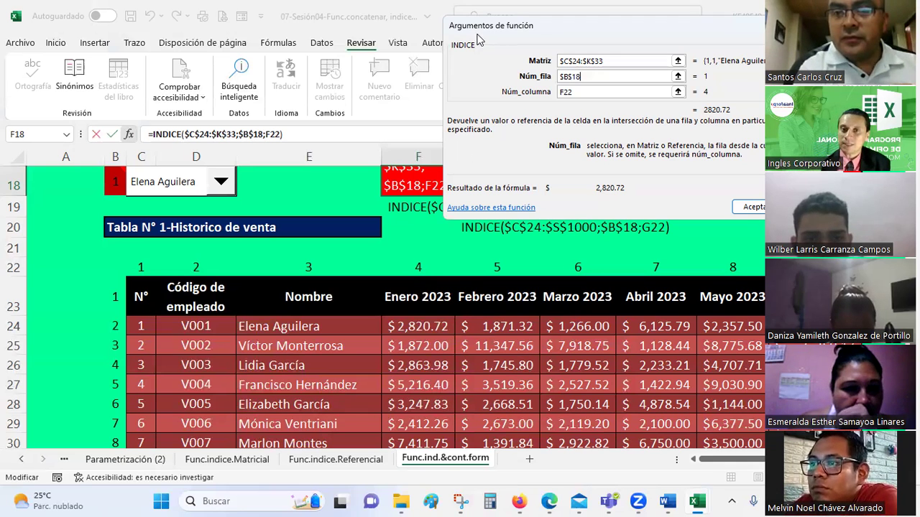
drag(478, 40, 375, 120)
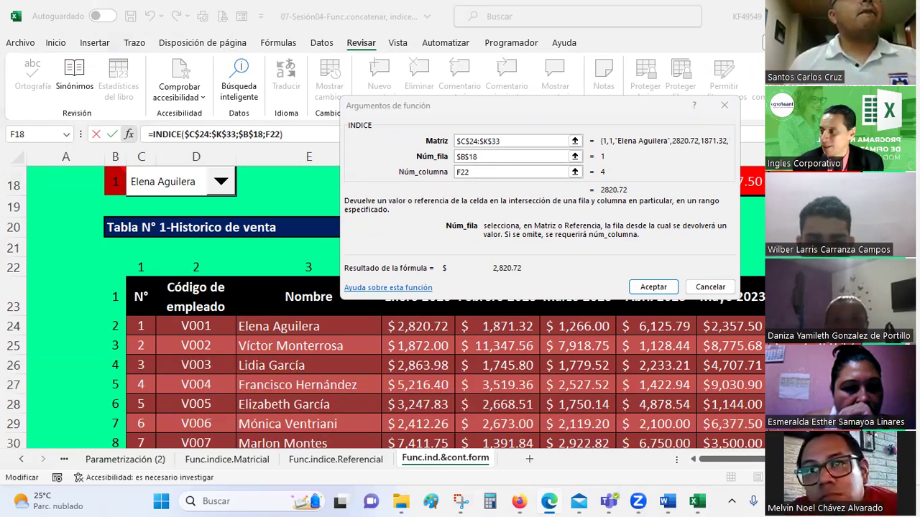
click(710, 286)
scroll(503, 234, up, 1)
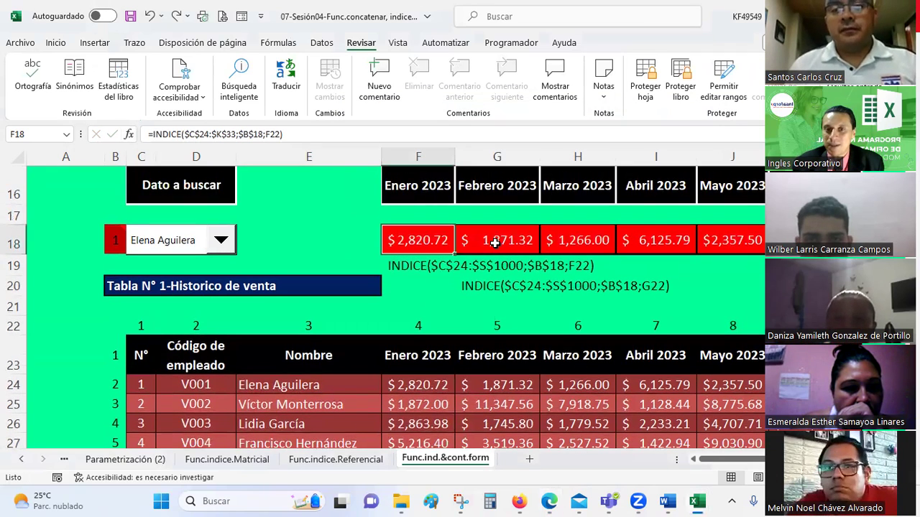
Open G18's INDICE Argumentos de función dialog and inspect the Matriz $C$24:$K$33 argument
click(494, 243)
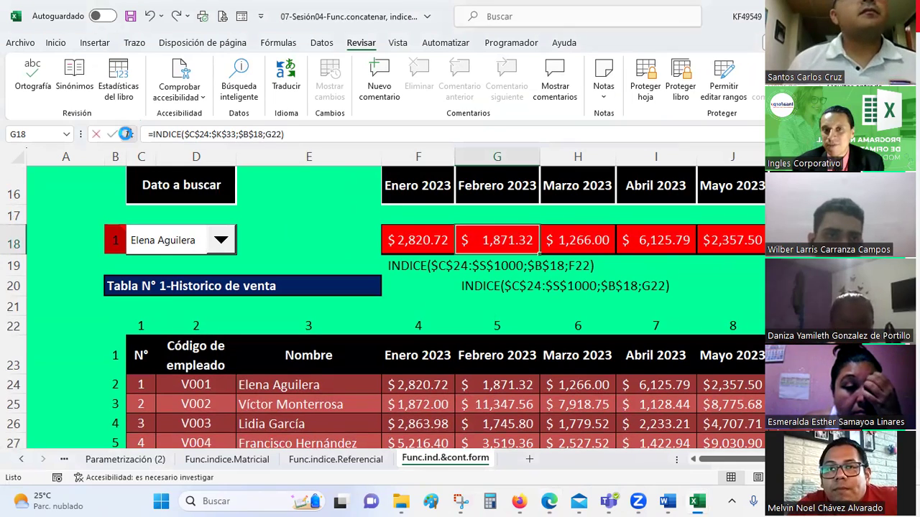
click(126, 134)
click(551, 231)
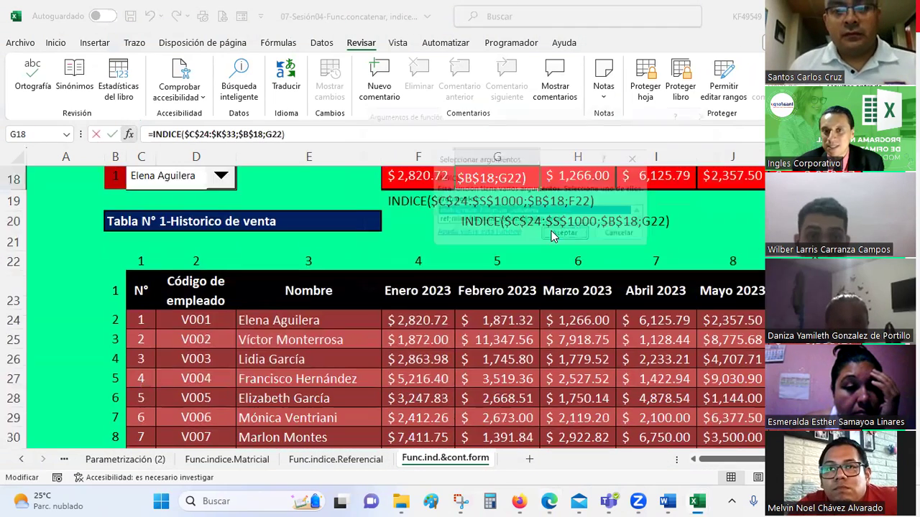
click(519, 140)
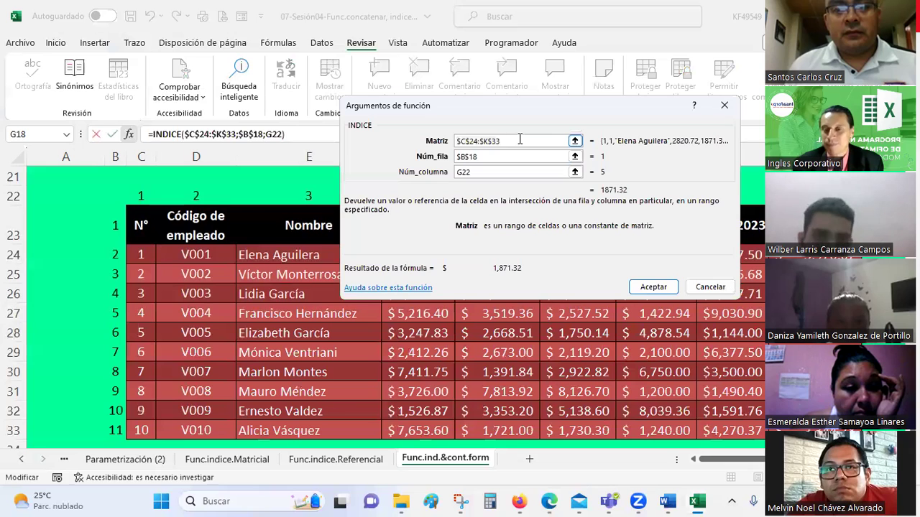
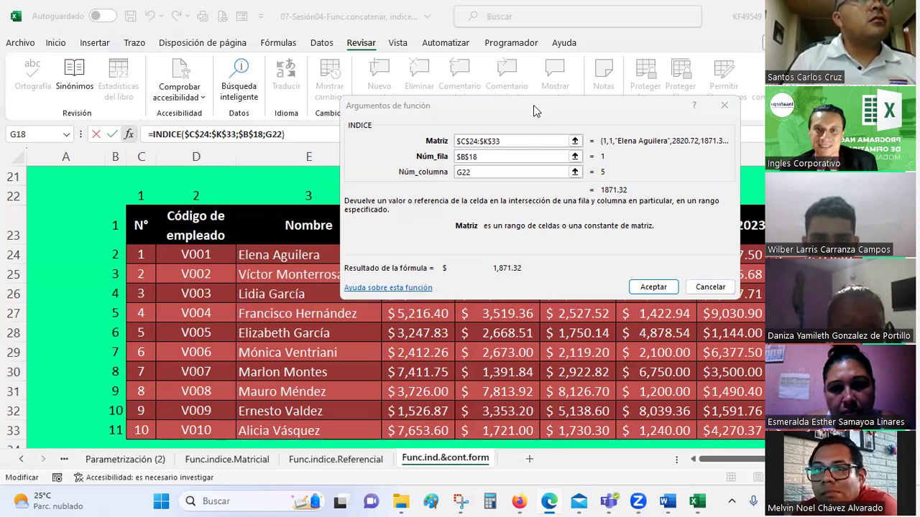
Cancel the attempted +C23 addition to INDICE's Matriz argument, leaving G18's formula unchanged
drag(533, 105, 620, 280)
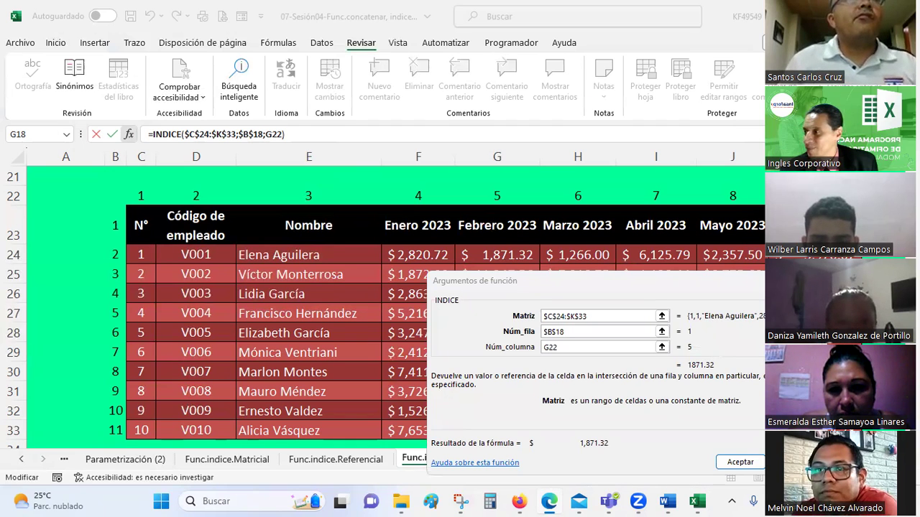
text(+)
click(143, 234)
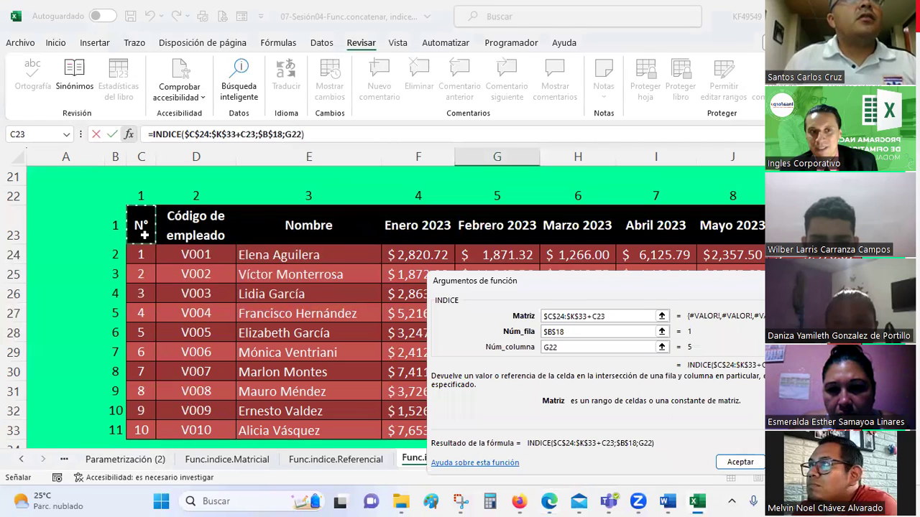
key(Escape)
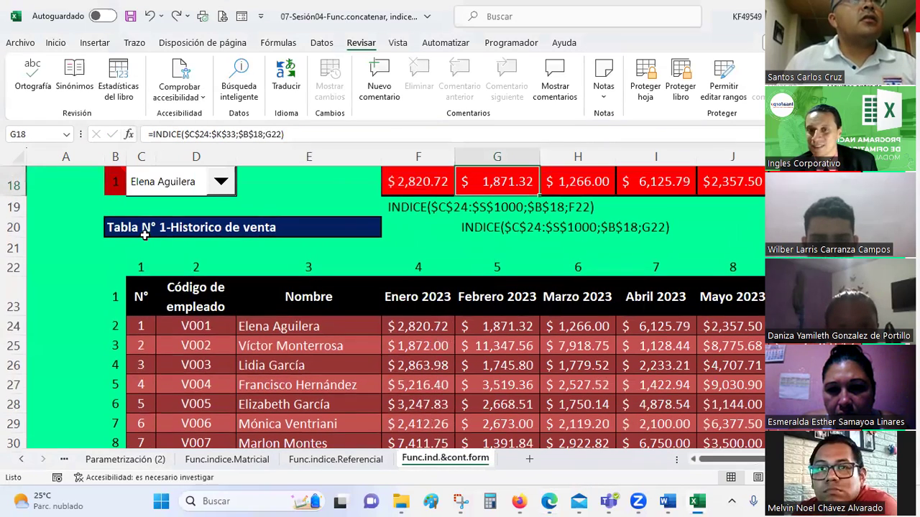
click(139, 291)
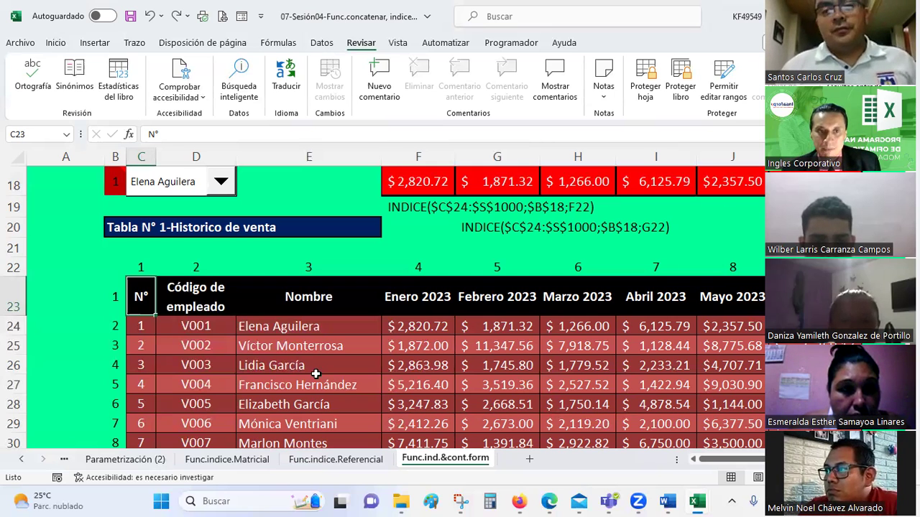
click(197, 264)
click(220, 181)
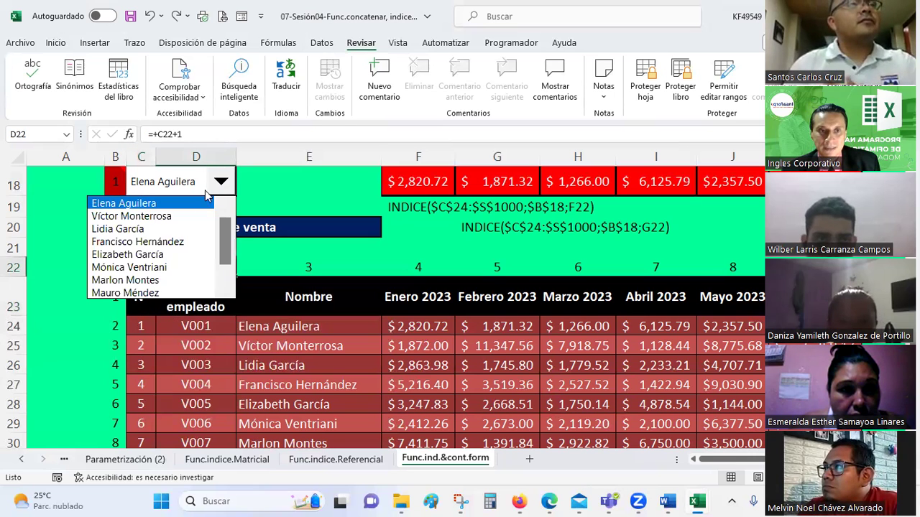
click(119, 228)
scroll(493, 247, up, 2)
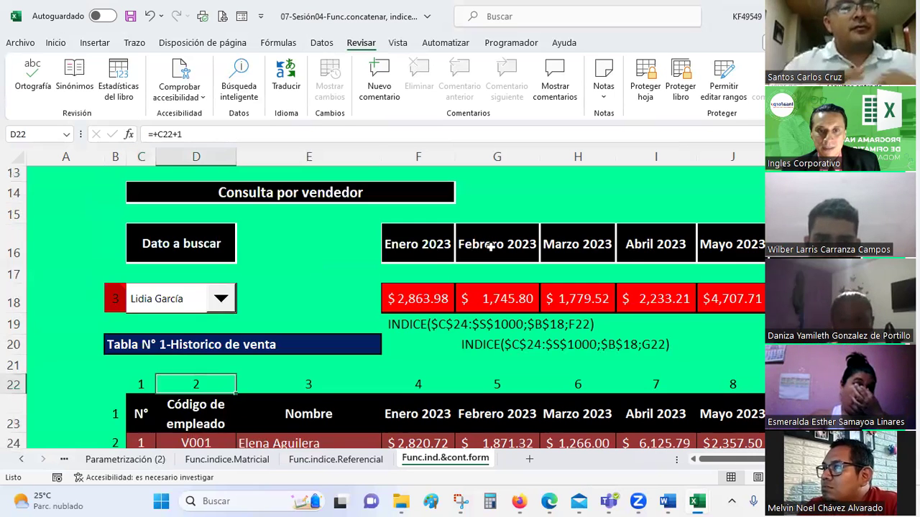
scroll(490, 246, down, 1)
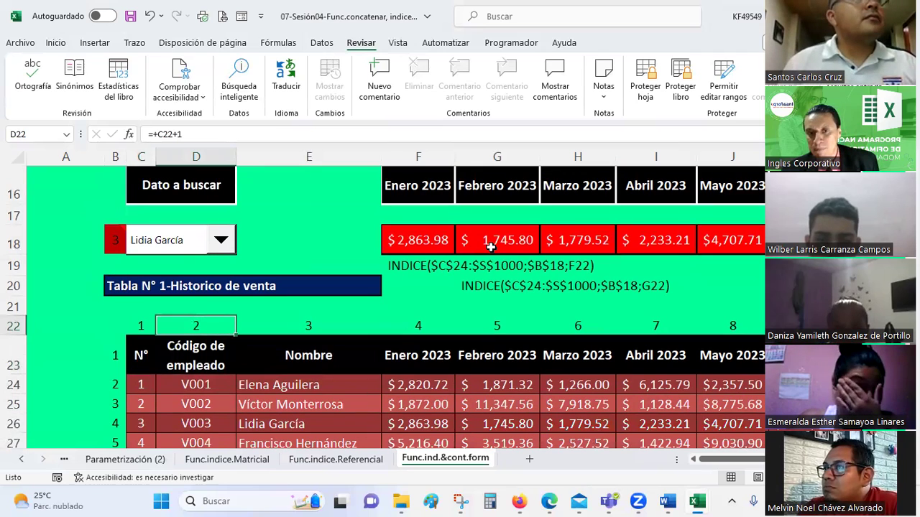
click(221, 242)
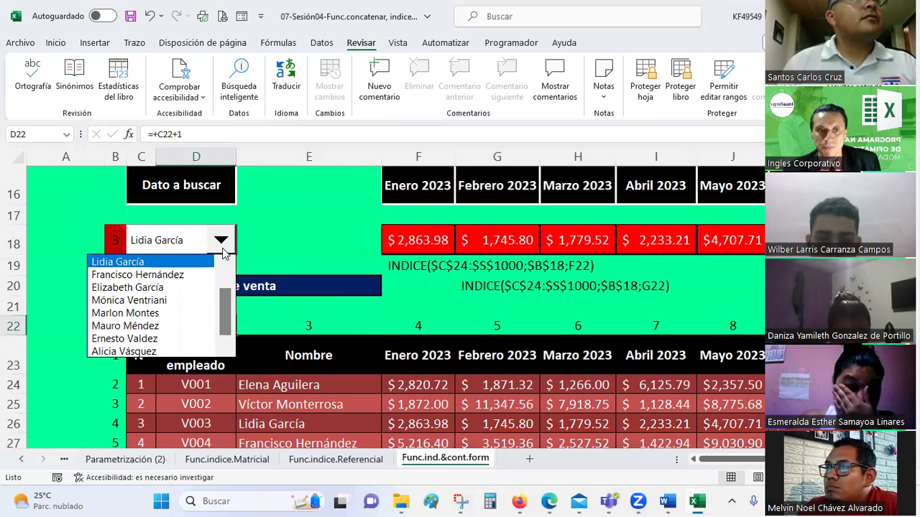
click(148, 329)
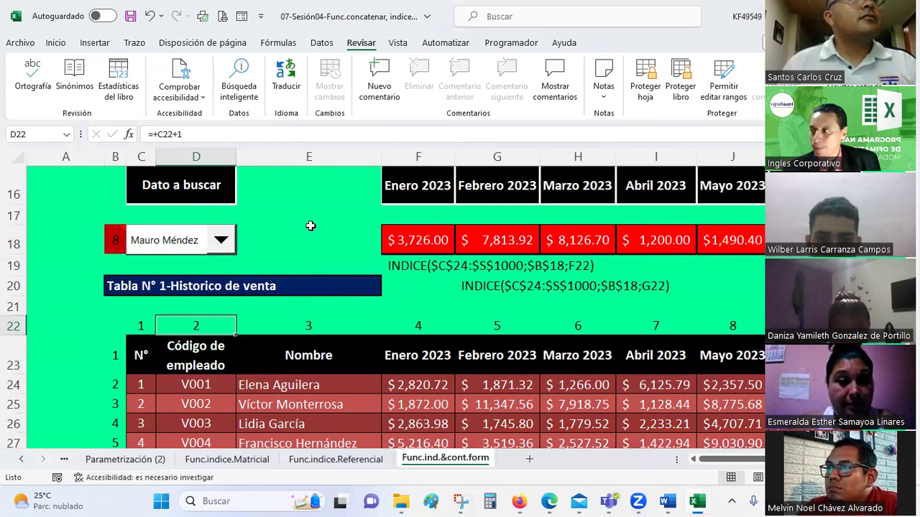
click(277, 231)
click(220, 241)
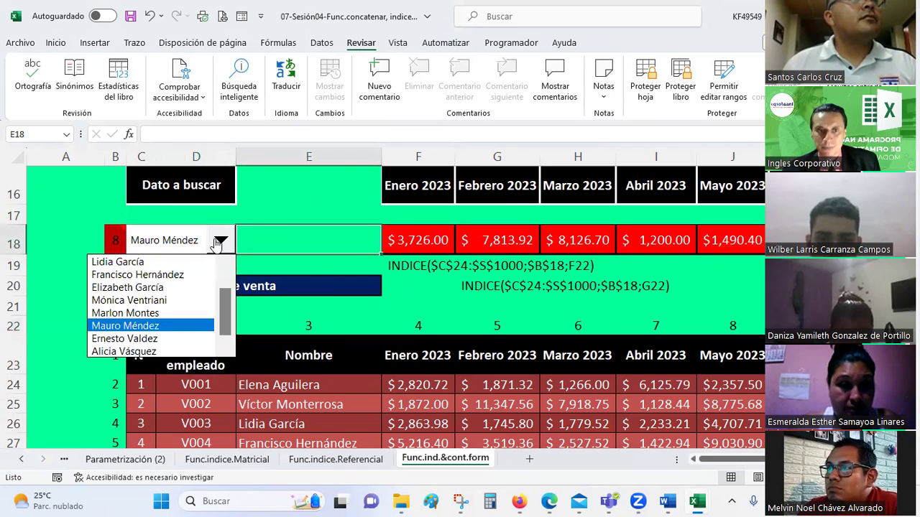
click(153, 351)
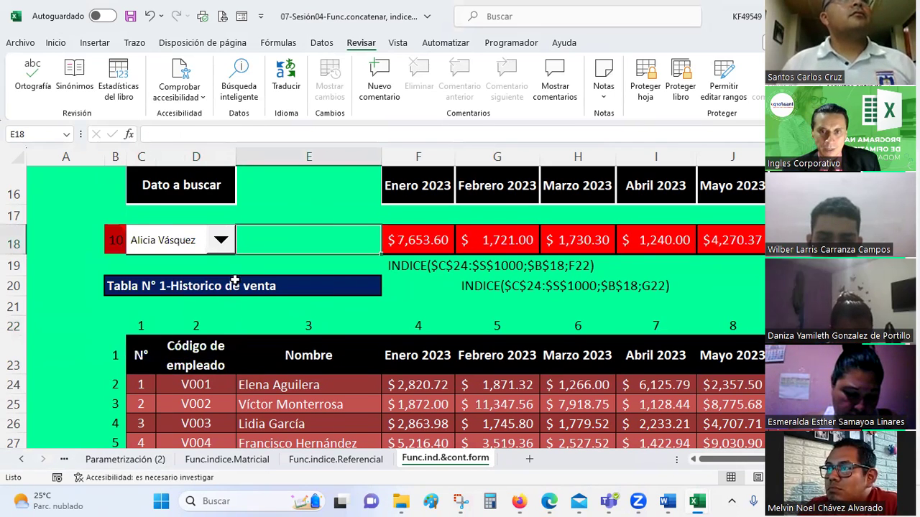
click(309, 208)
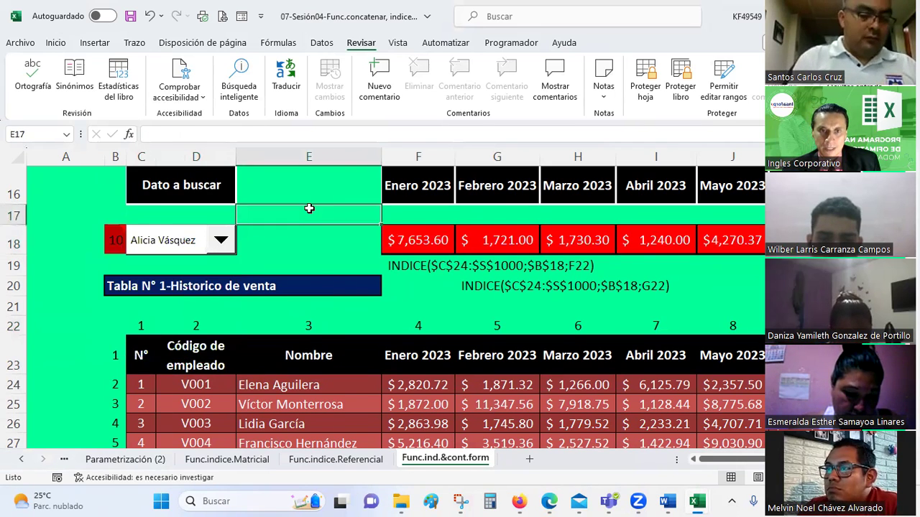
click(221, 241)
click(146, 287)
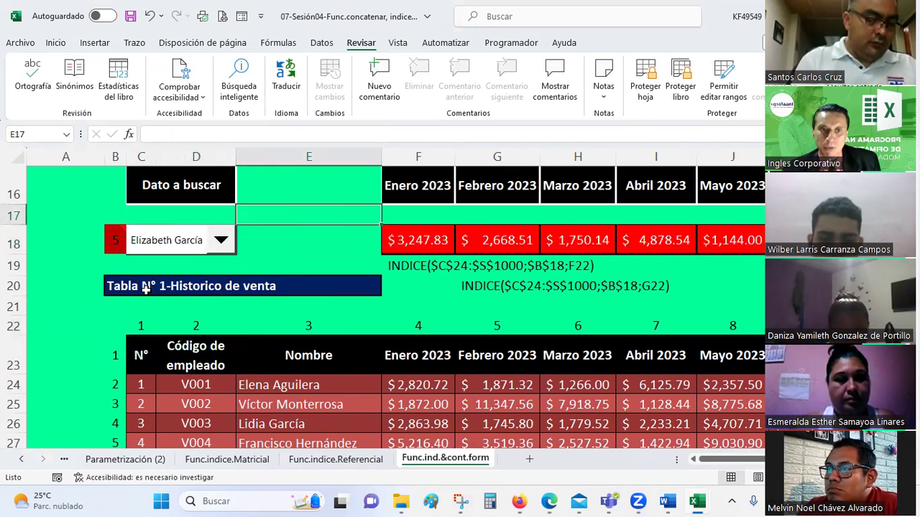
click(220, 241)
click(144, 262)
click(220, 242)
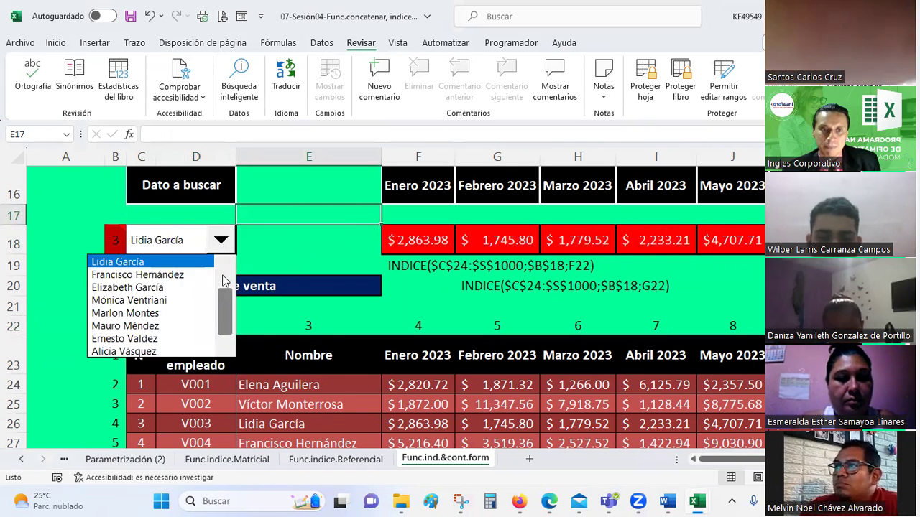
scroll(225, 280, up, 1)
click(118, 262)
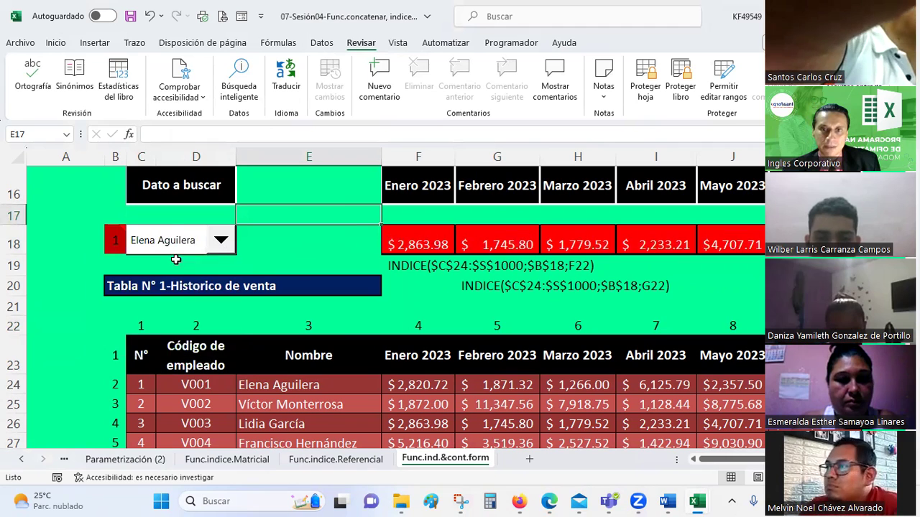
click(218, 245)
click(154, 286)
click(220, 246)
key(Escape)
scroll(321, 248, up, 1)
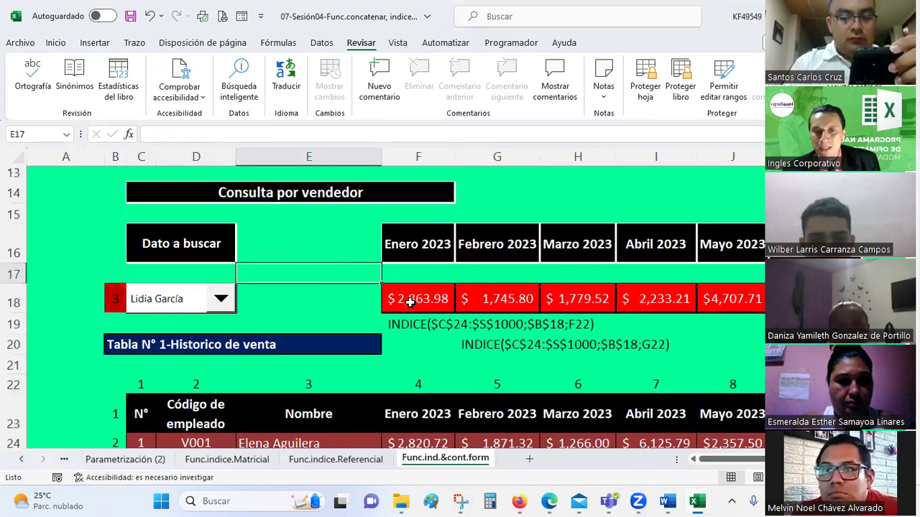
Try entering 'sd' over F18's formula and cancel once validation rejects it
click(410, 303)
text(sd)
key(Return)
key(Escape)
key(Right)
key(Right)
key(Right)
key(Right)
key(Right)
key(Left)
key(Left)
key(Left)
key(Left)
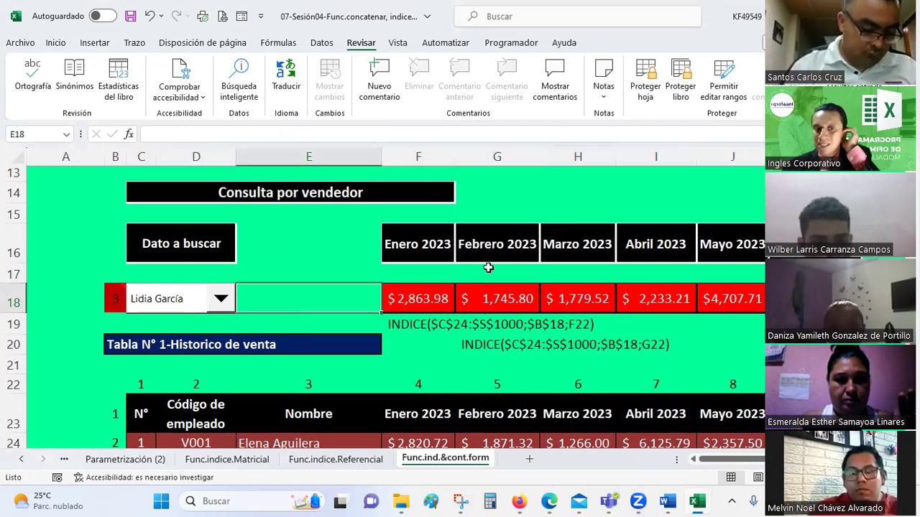
scroll(488, 267, down, 2)
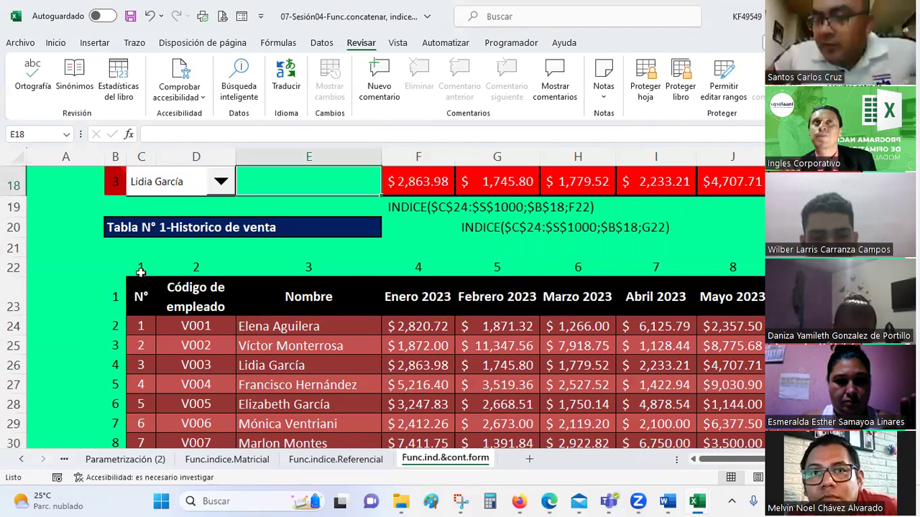
Hide the row-22 helper numbers with a green font, then reselect the row C22 onward
drag(140, 267, 798, 267)
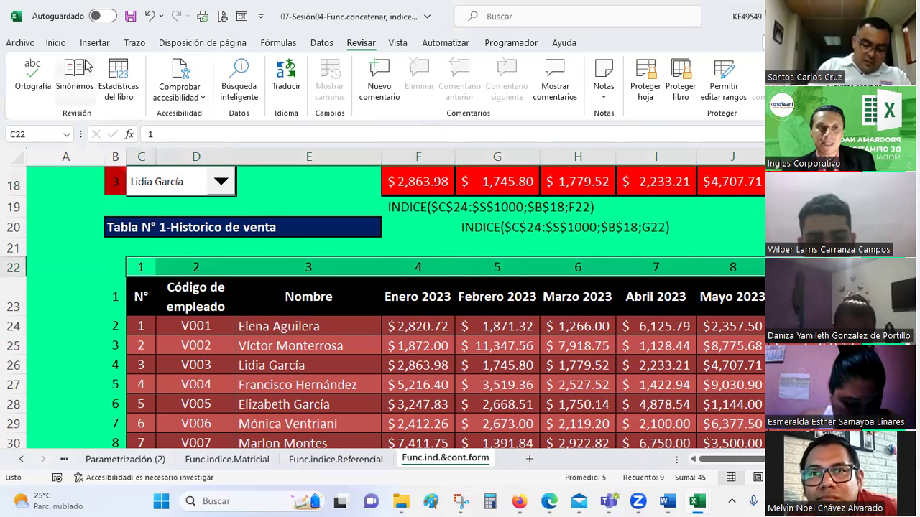
click(56, 43)
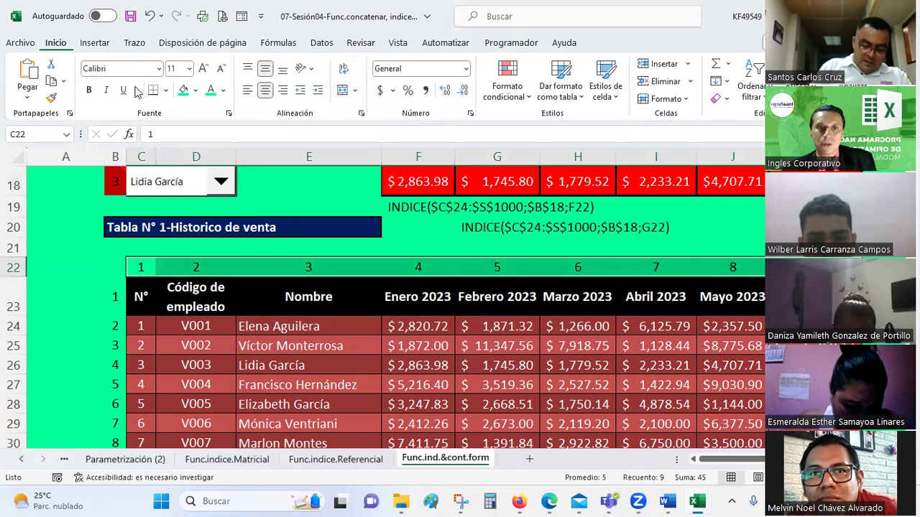
click(211, 90)
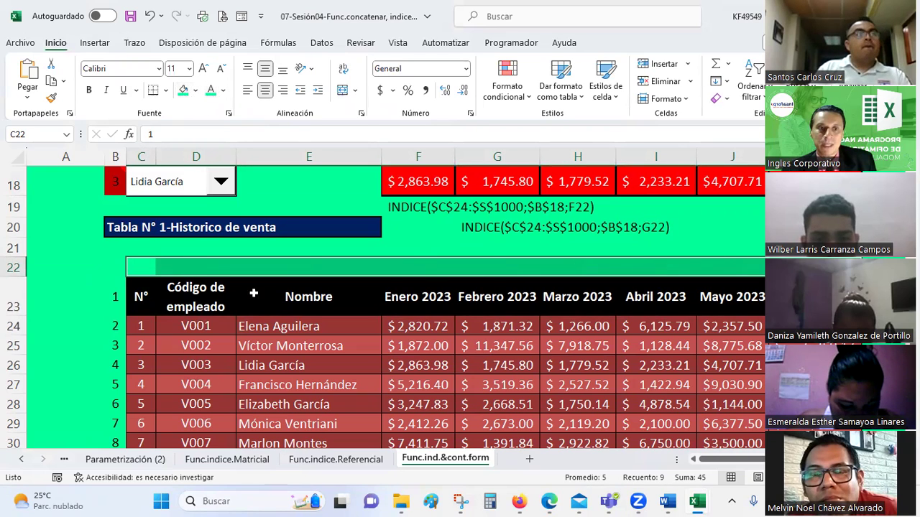
click(743, 245)
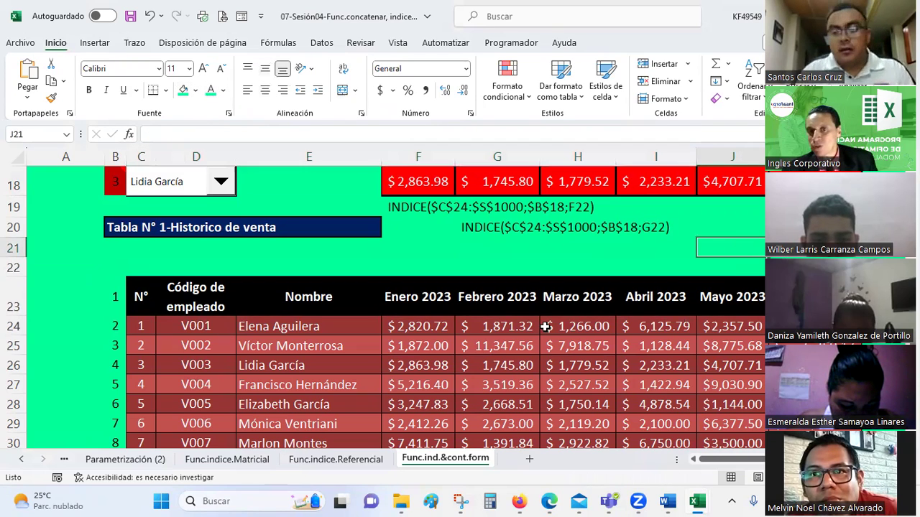
mouse_move(145, 263)
mouse_down()
mouse_move(677, 258)
mouse_move(790, 266)
mouse_up()
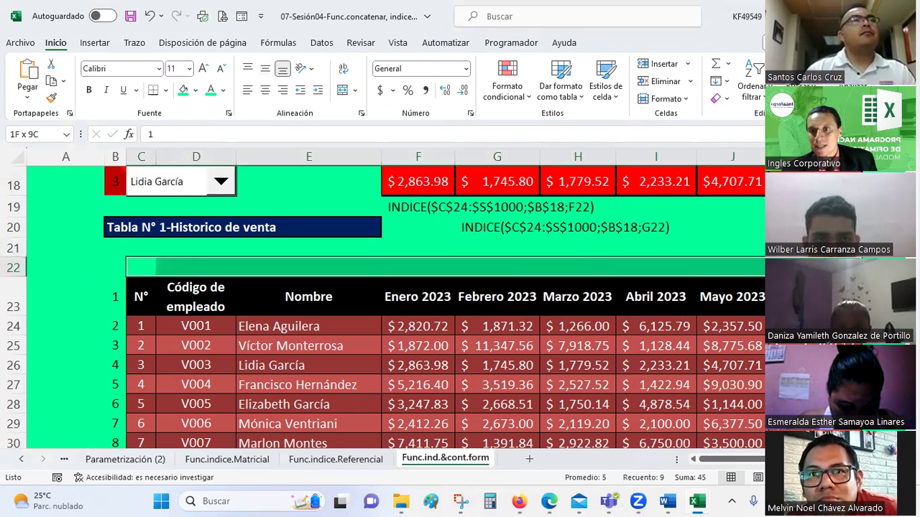
Add a data validation rule to row 22 allowing only text length equal to 0
click(323, 43)
click(636, 99)
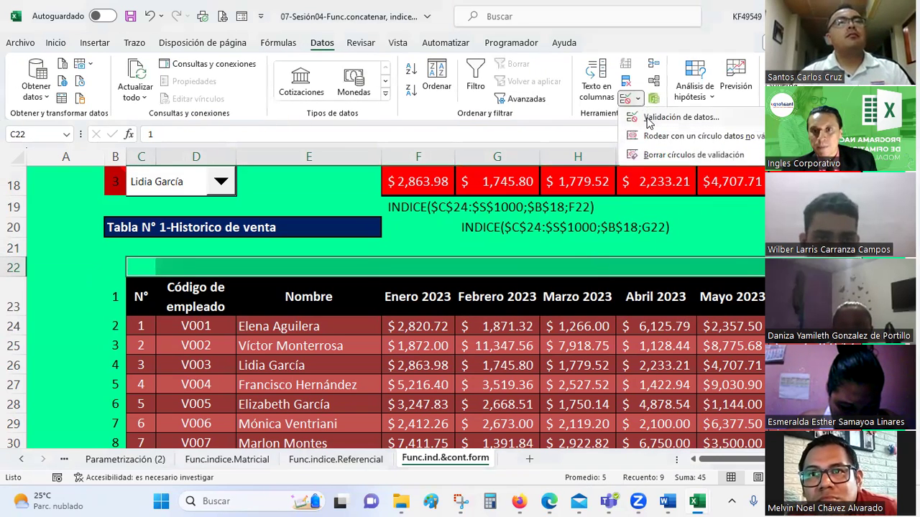
click(649, 118)
click(580, 342)
click(538, 407)
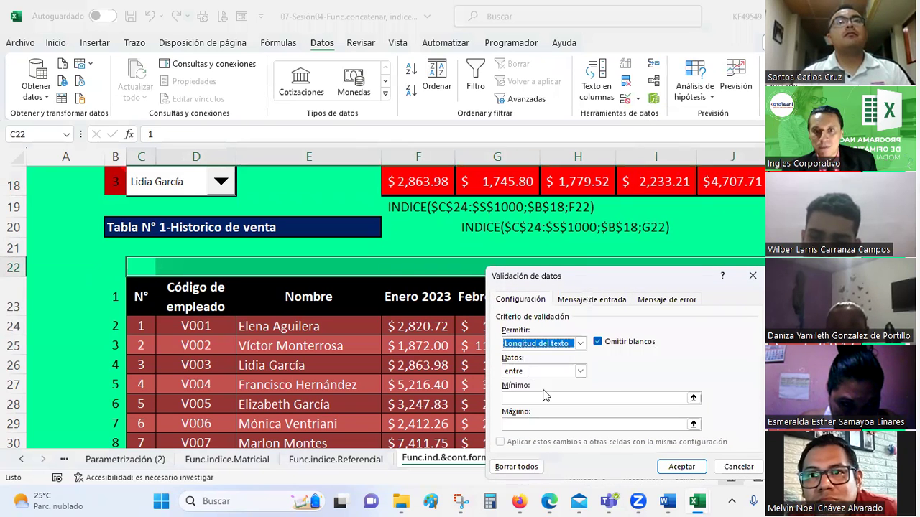
click(525, 373)
click(523, 399)
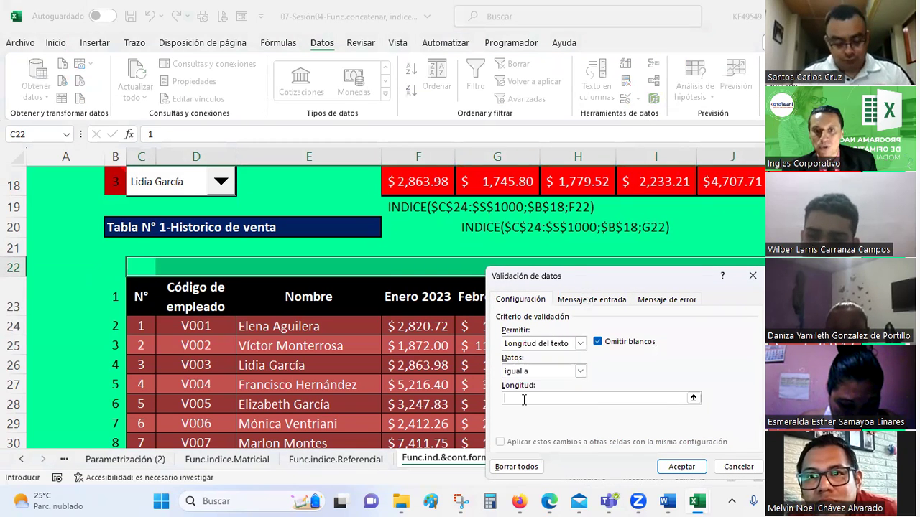
text(8)
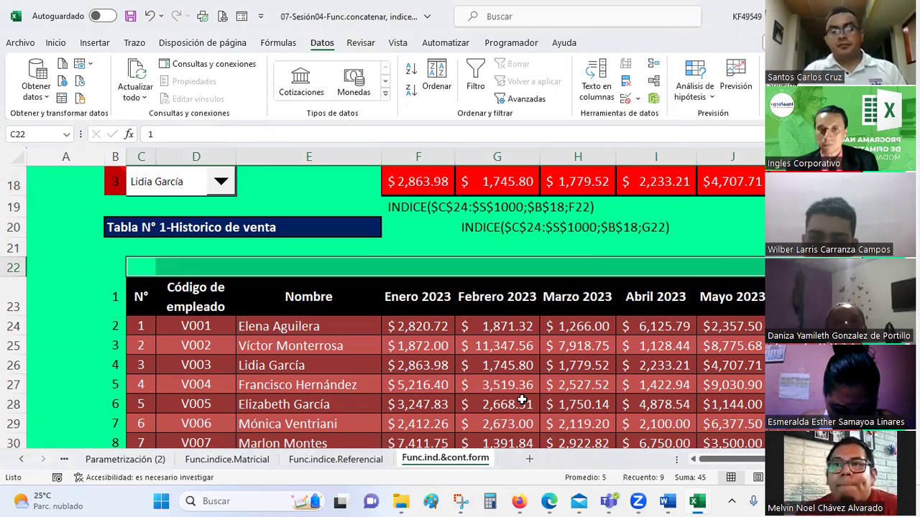
Test the rule by entering 'asdasd' in H22, cancel the rejected entry, and save
click(598, 270)
text(asdasd)
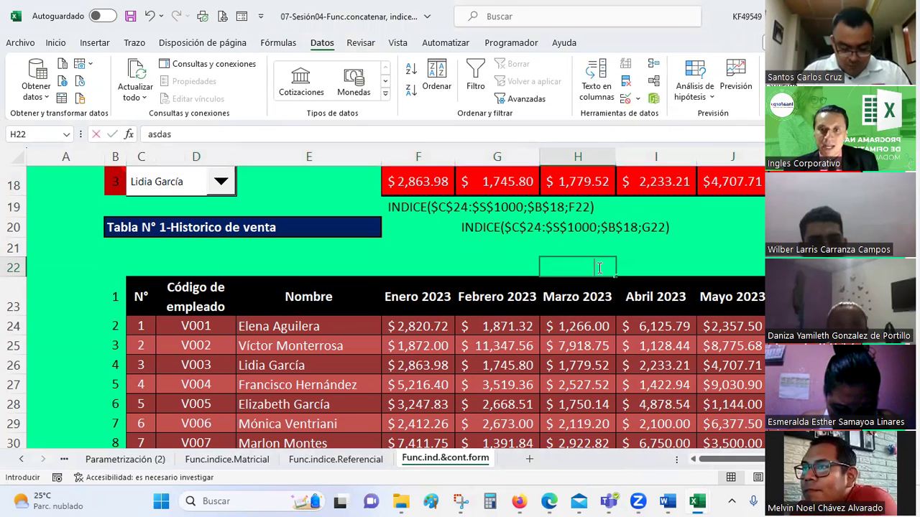
key(Return)
key(Escape)
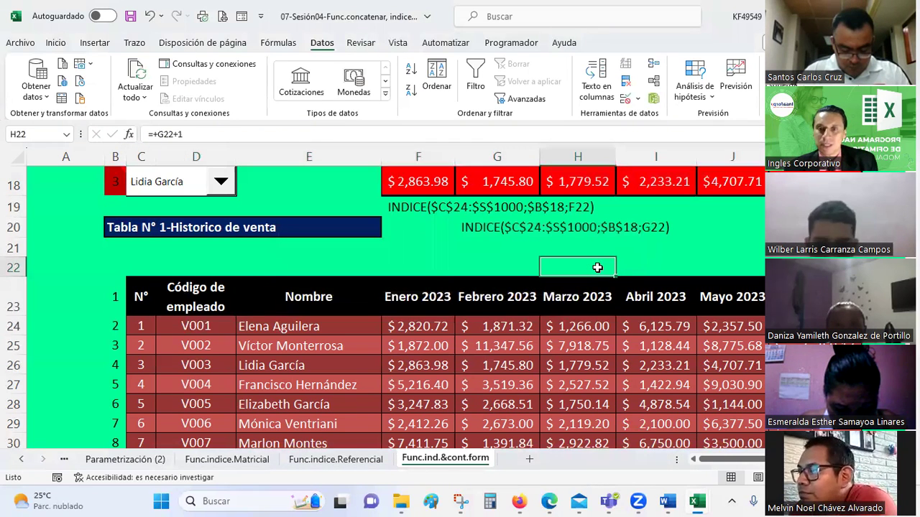
key(ctrl+z)
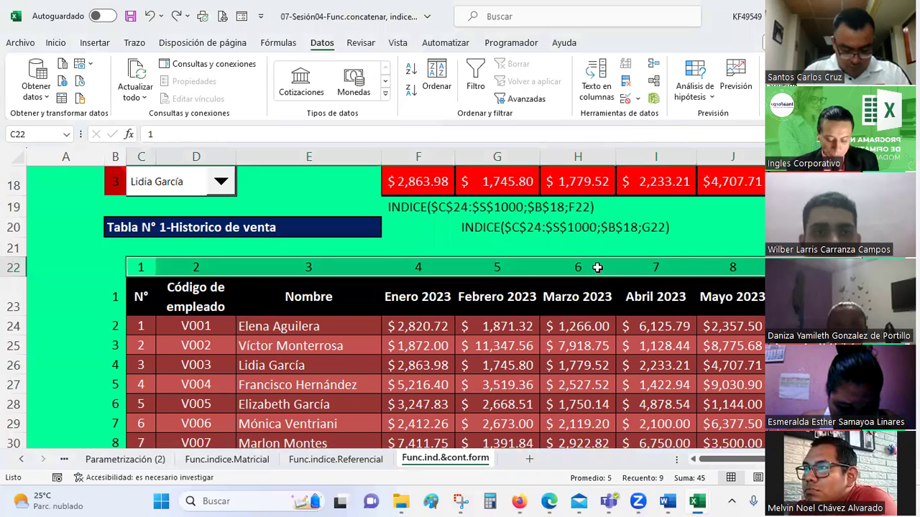
key(ctrl+s)
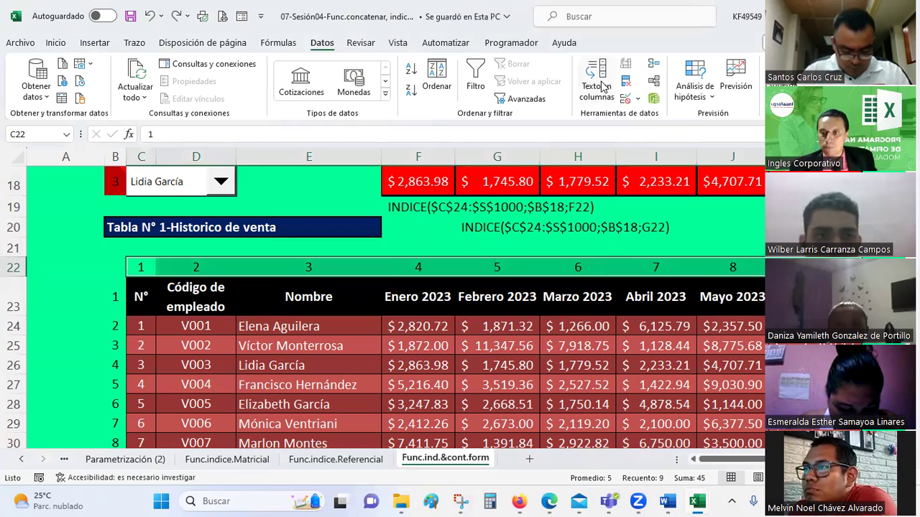
Review the helper row's validation rule without changing it
click(635, 99)
click(656, 120)
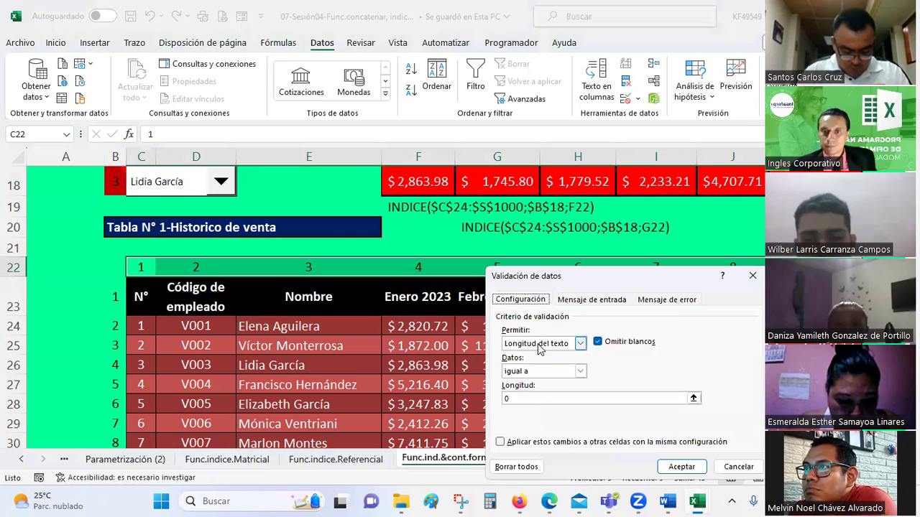
click(753, 276)
click(627, 233)
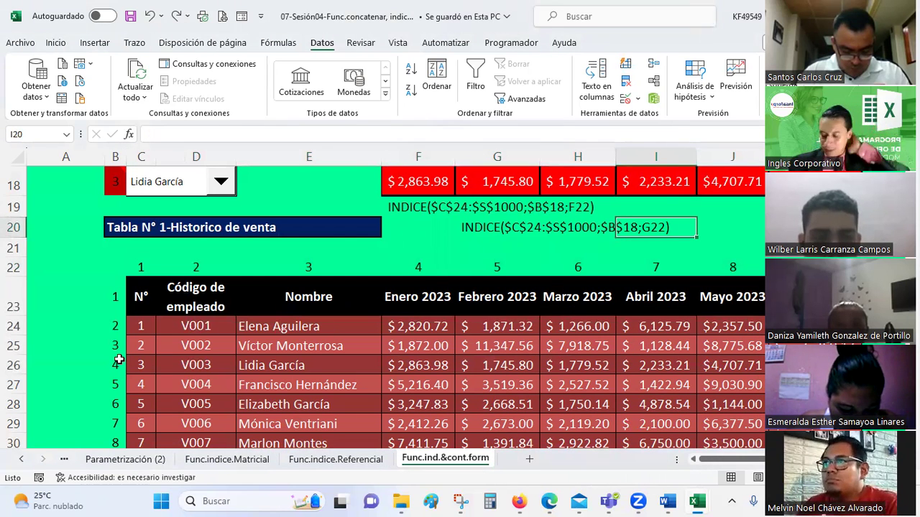
Apply the same text-length-equals-0 validation to helper column B23:B33
mouse_move(117, 294)
mouse_down()
mouse_move(107, 458)
mouse_move(107, 417)
mouse_up()
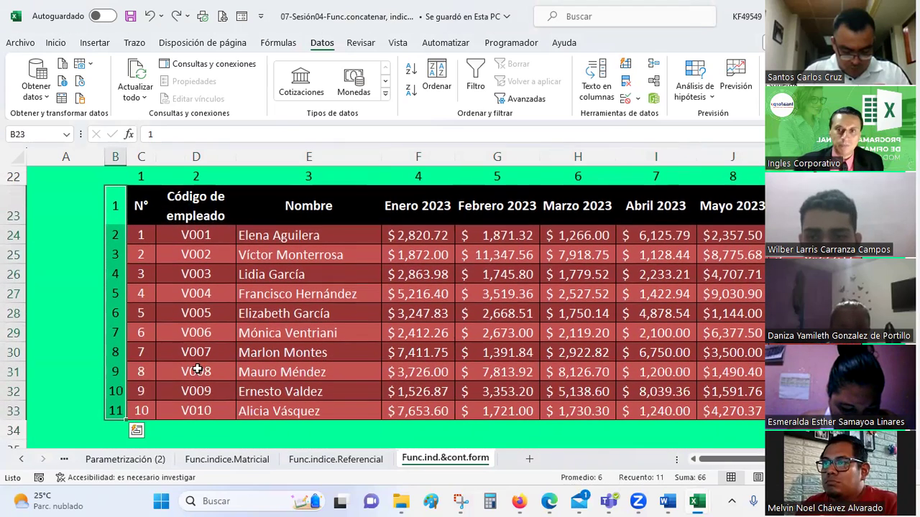
click(638, 100)
click(661, 117)
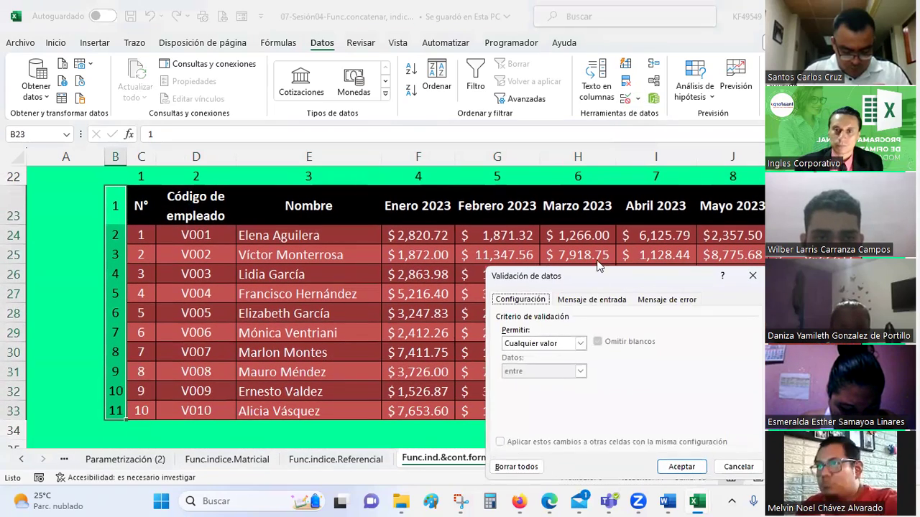
click(550, 345)
click(529, 408)
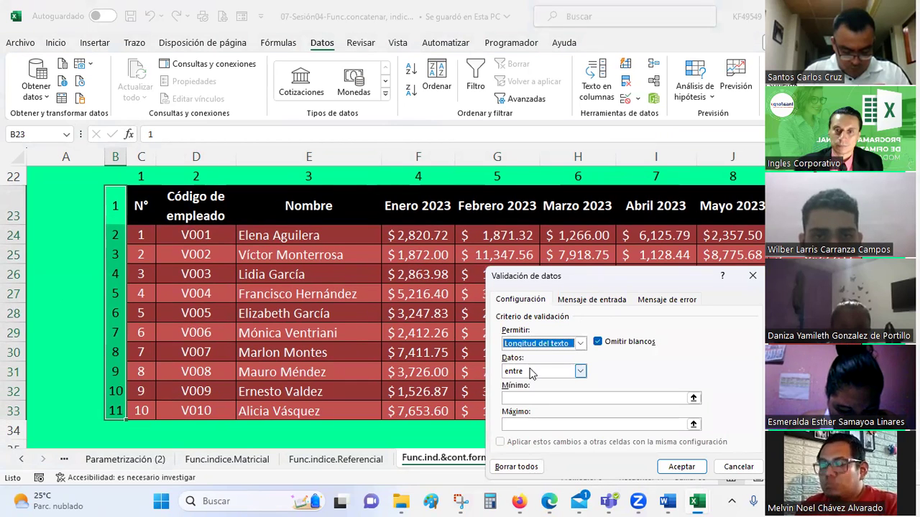
click(580, 370)
click(521, 397)
click(521, 397)
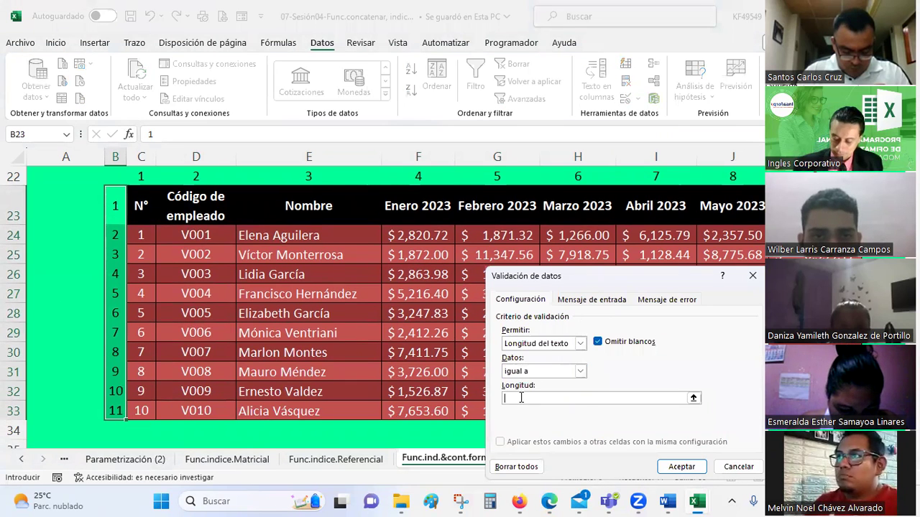
text(0)
key(Return)
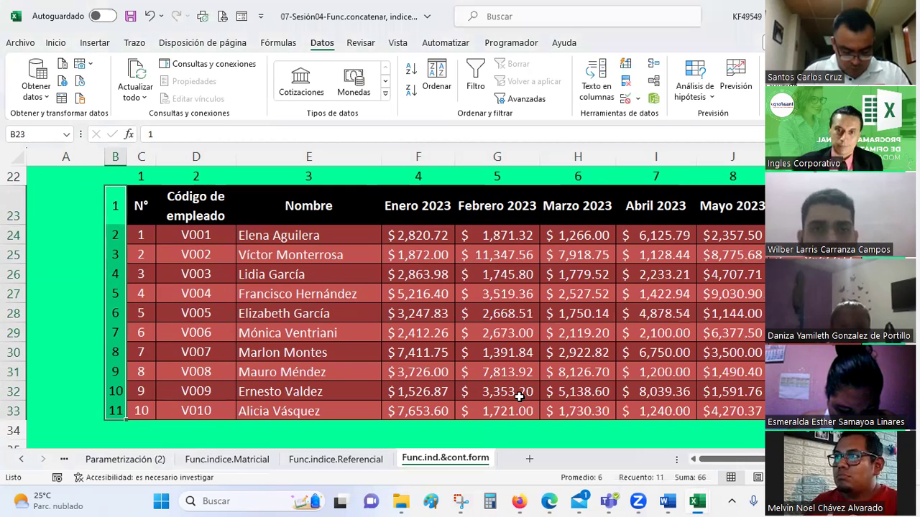
click(519, 396)
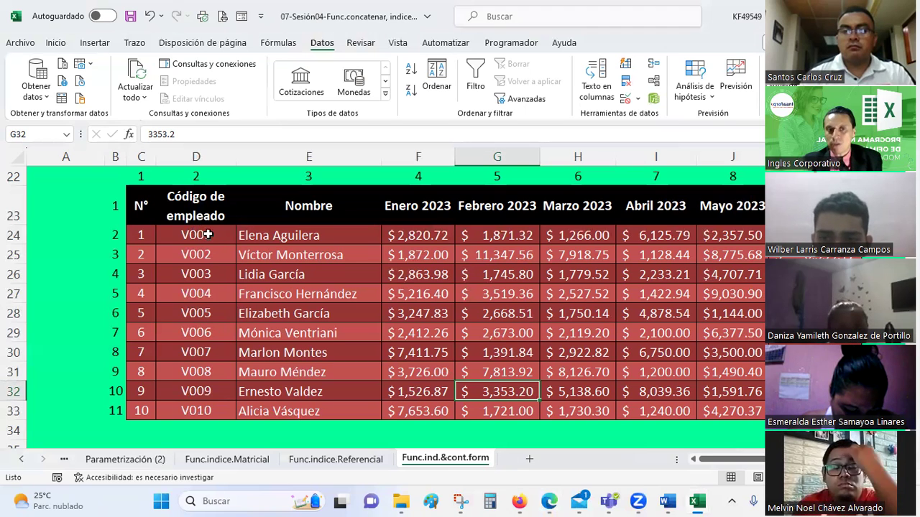
drag(206, 231, 198, 413)
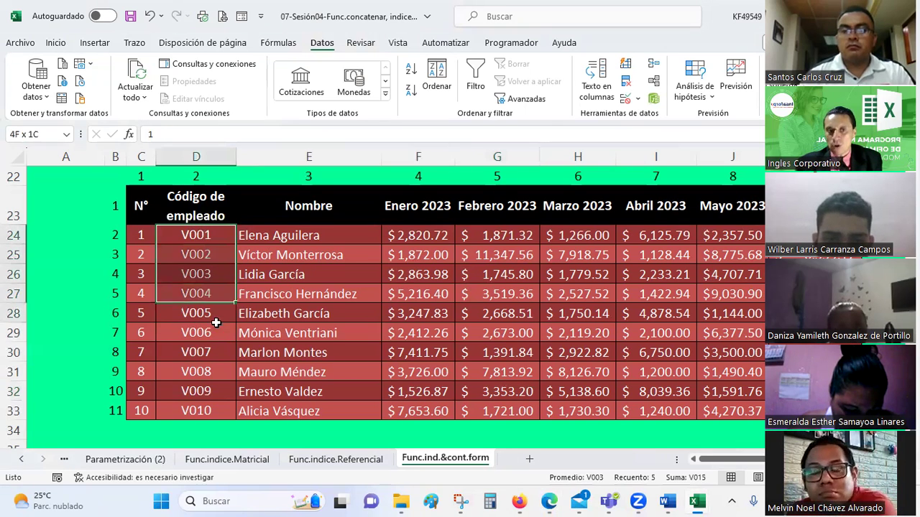
drag(198, 412, 198, 412)
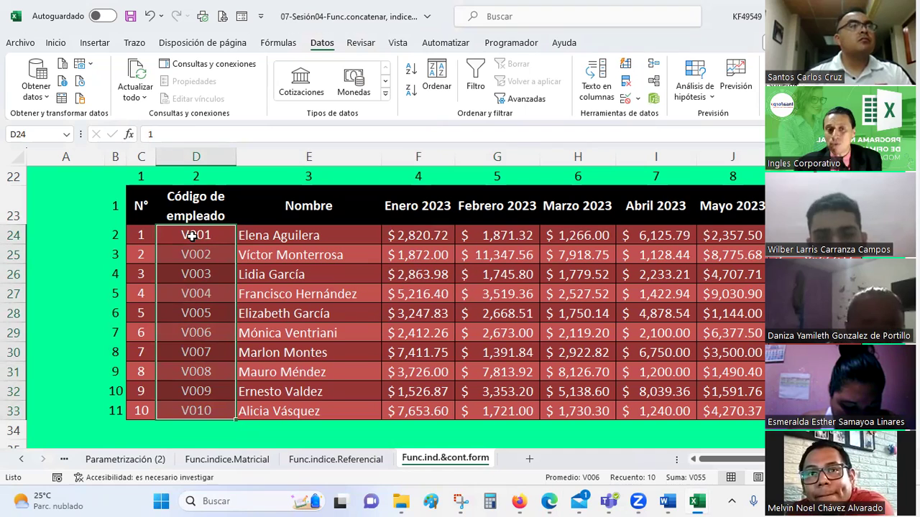
drag(193, 235, 184, 395)
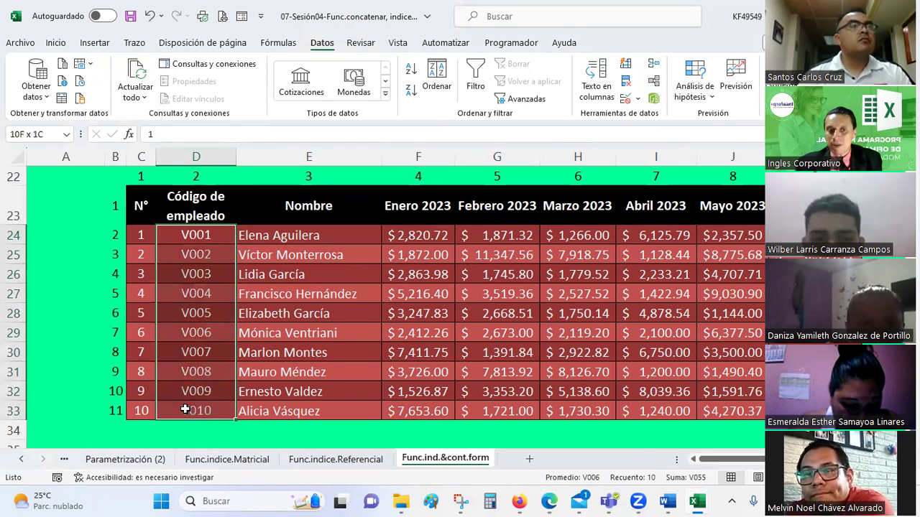
click(186, 235)
mouse_move(186, 235)
mouse_down()
mouse_move(241, 234)
mouse_move(199, 422)
mouse_up()
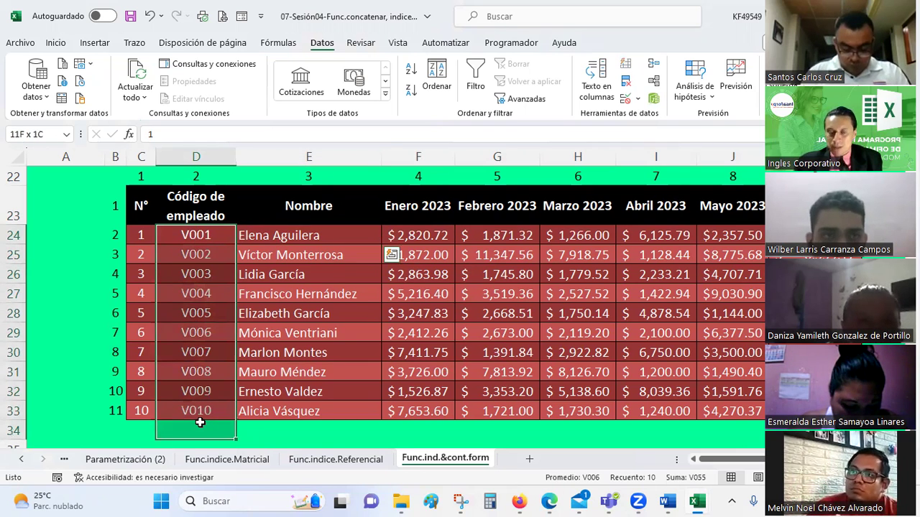
drag(200, 423, 199, 424)
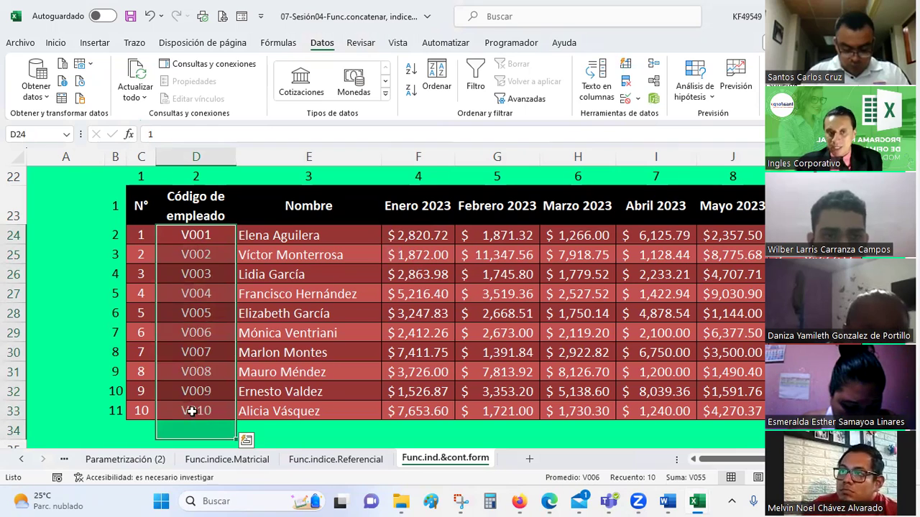
click(136, 229)
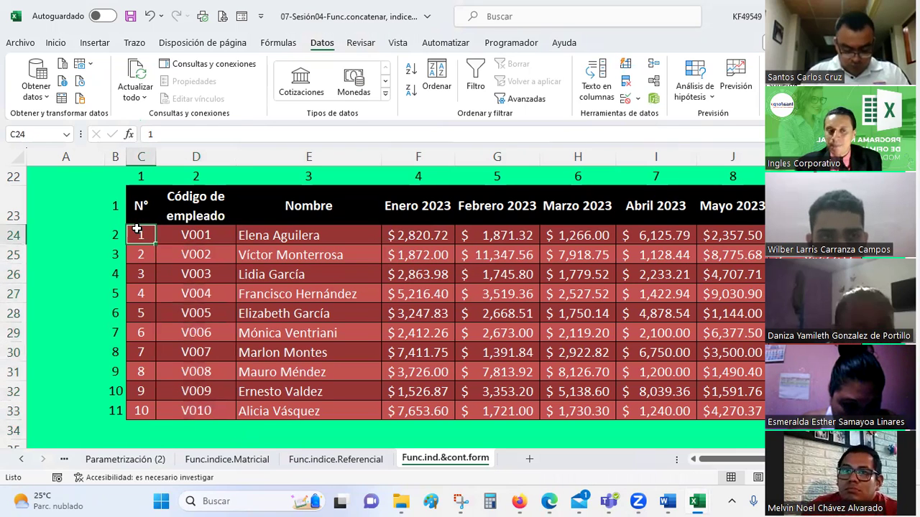
click(186, 234)
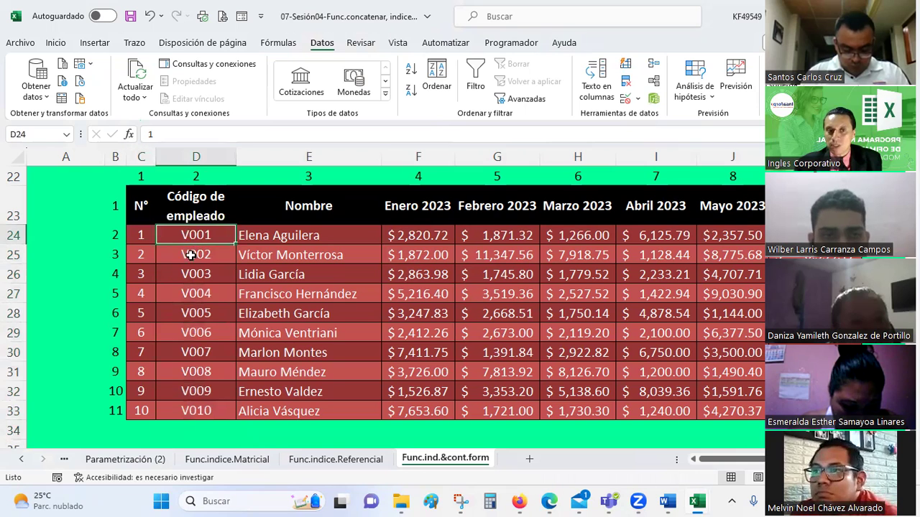
drag(192, 232, 187, 408)
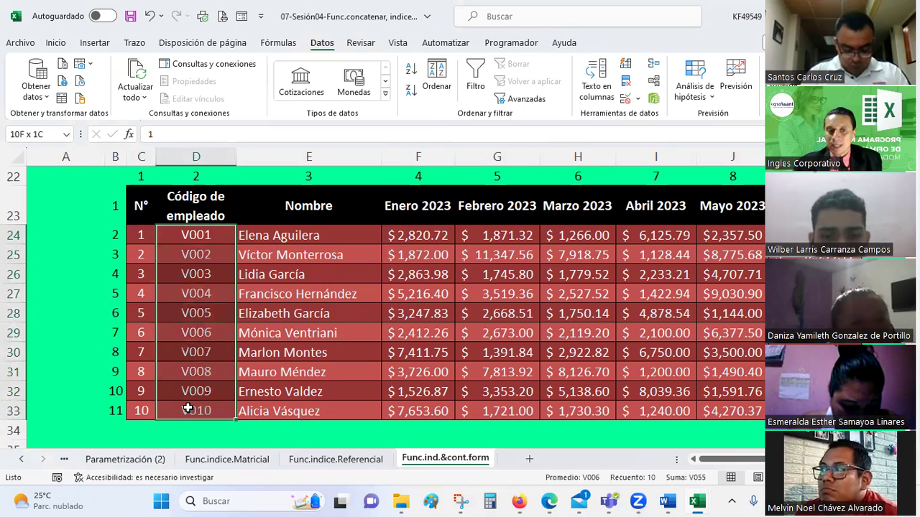
click(181, 313)
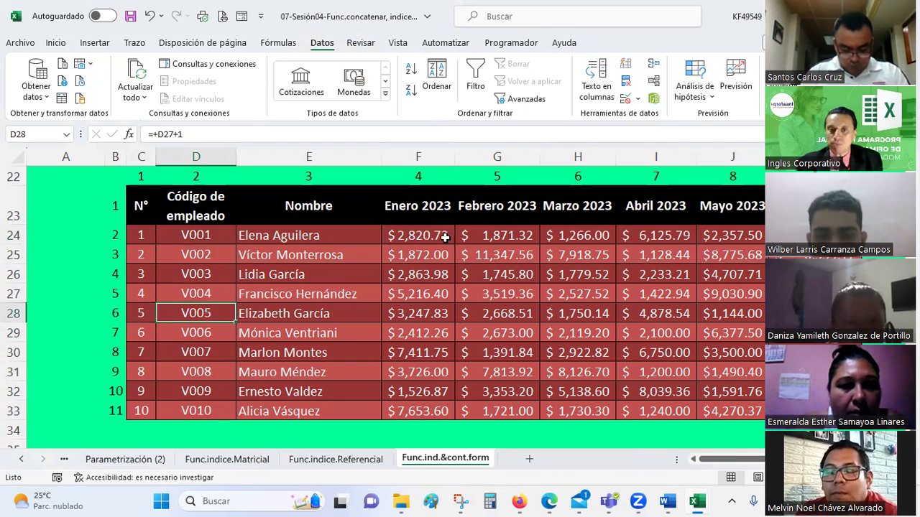
click(509, 273)
click(495, 235)
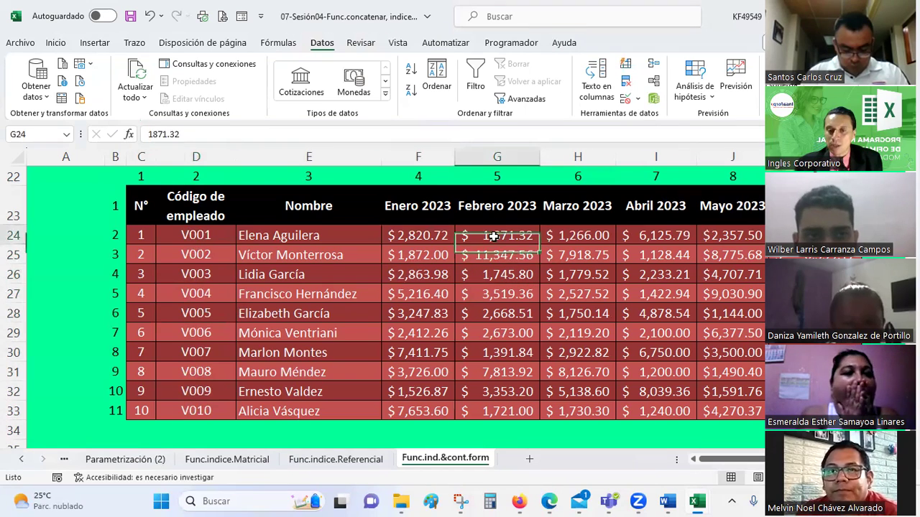
click(268, 228)
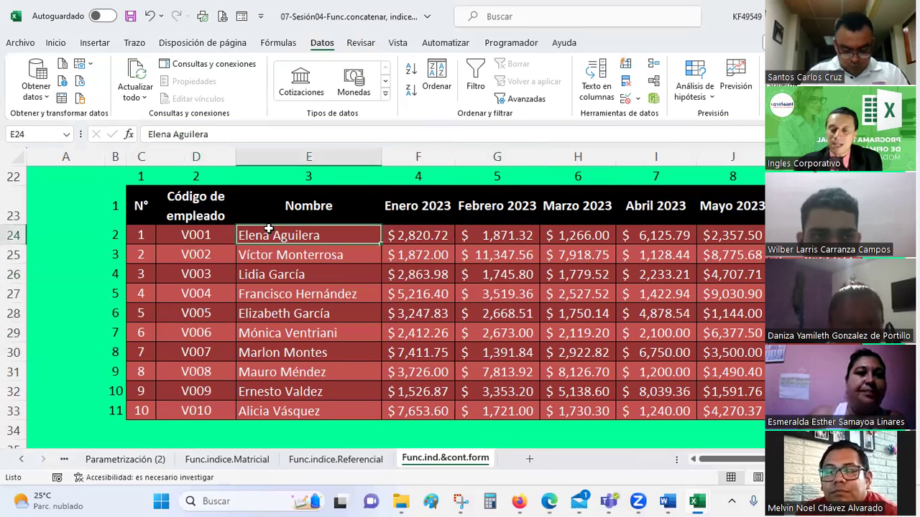
click(601, 240)
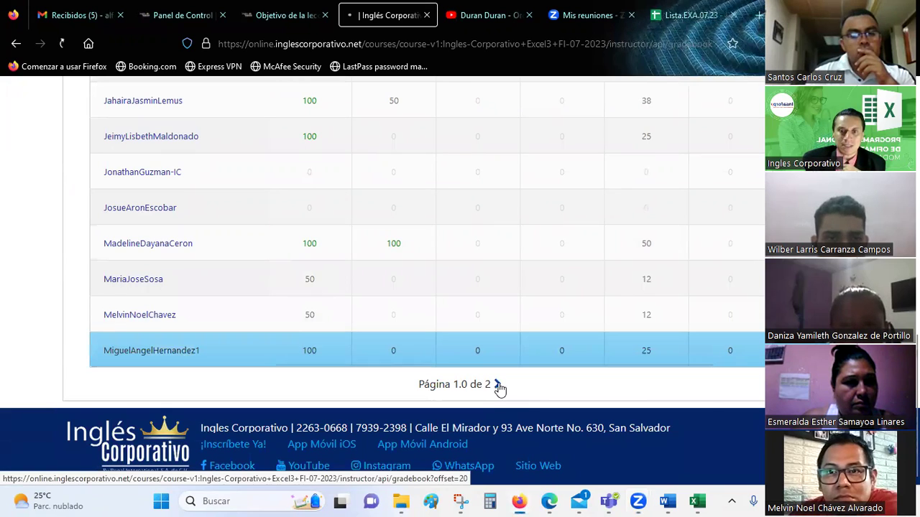
click(497, 385)
scroll(476, 243, down, 3)
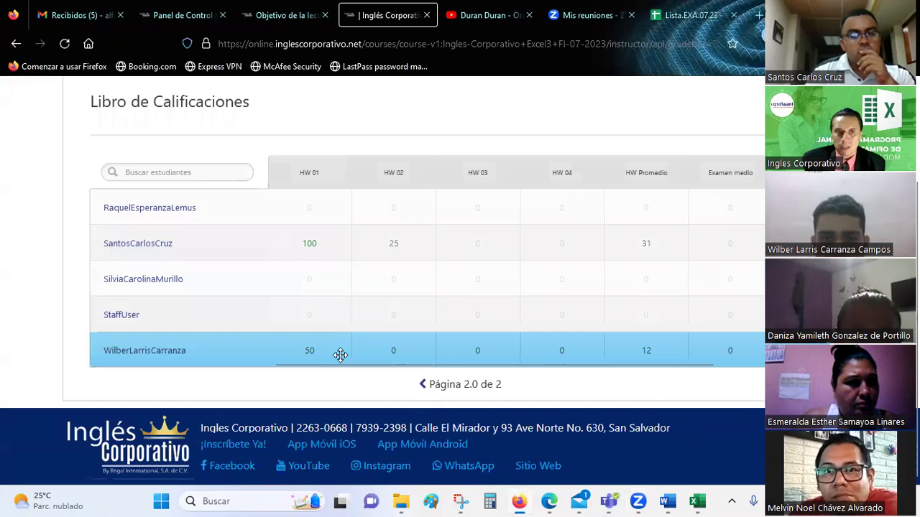
mouse_move(340, 354)
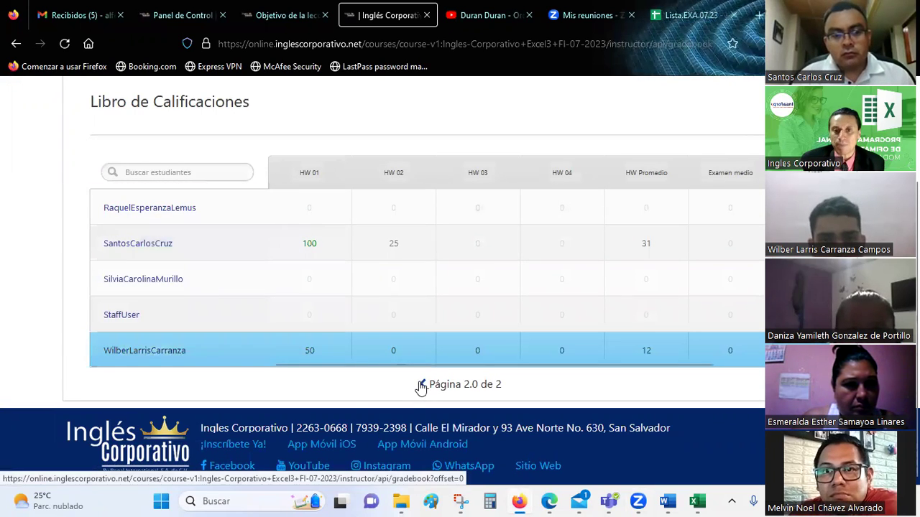
click(421, 387)
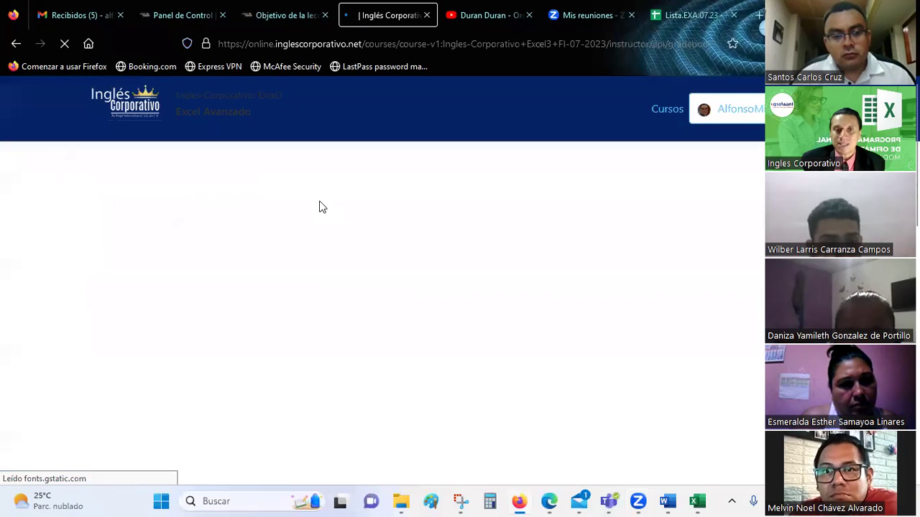
scroll(350, 284, down, 3)
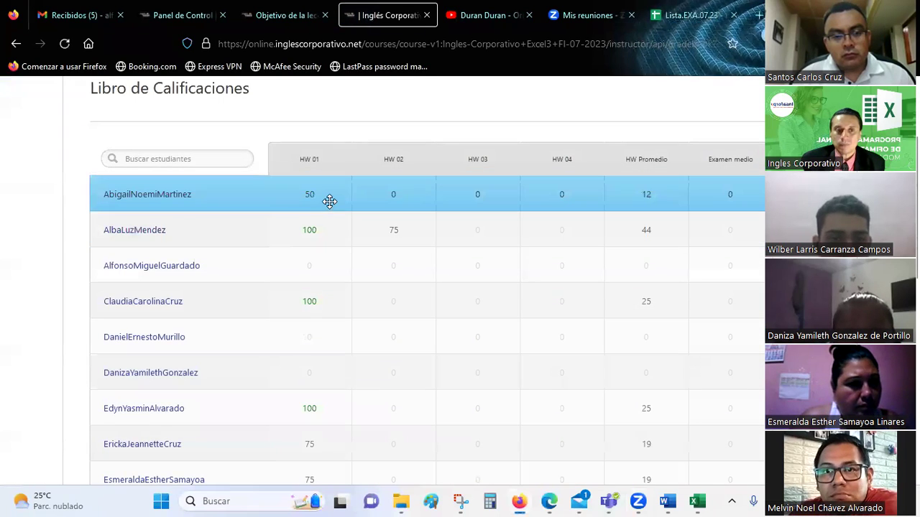
mouse_move(329, 201)
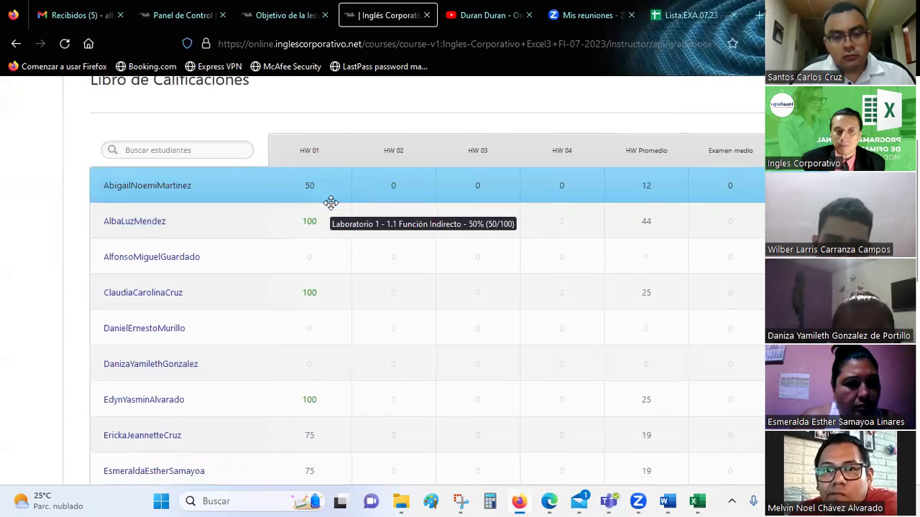
scroll(329, 202, down, 2)
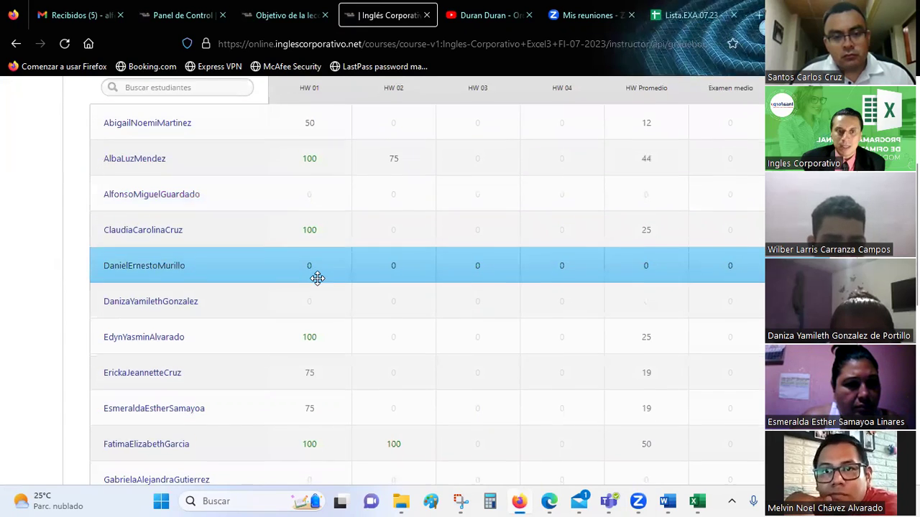
scroll(317, 279, down, 4)
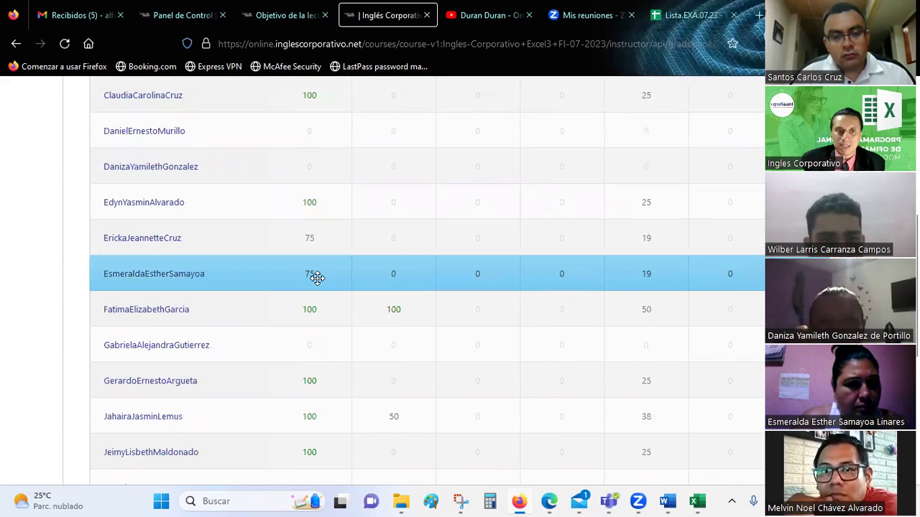
click(691, 8)
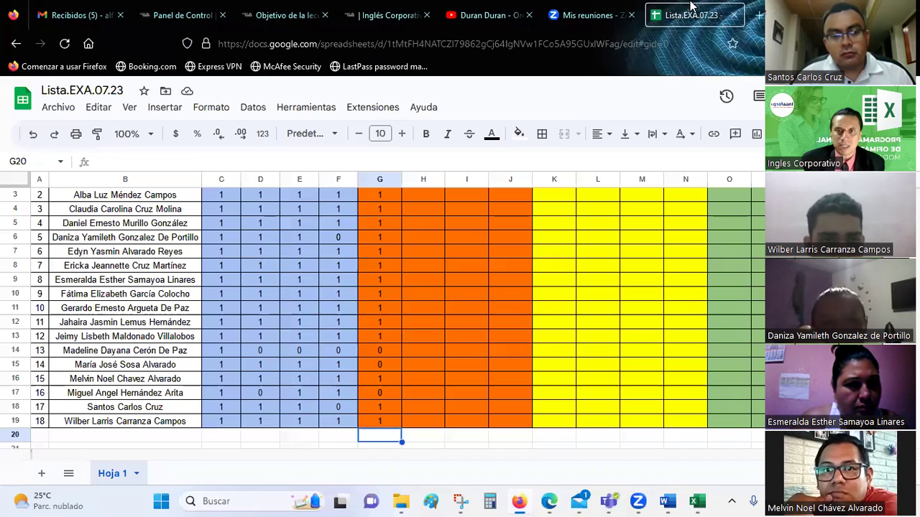
click(385, 356)
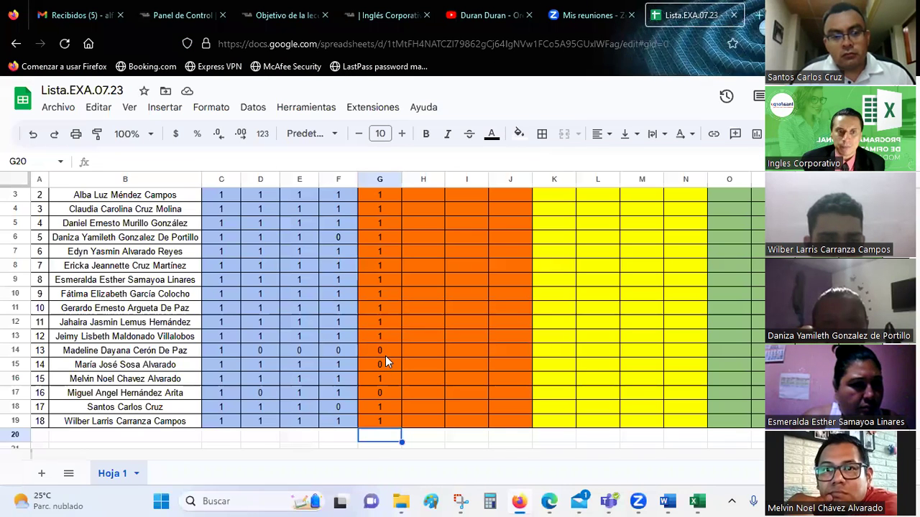
click(291, 16)
click(388, 15)
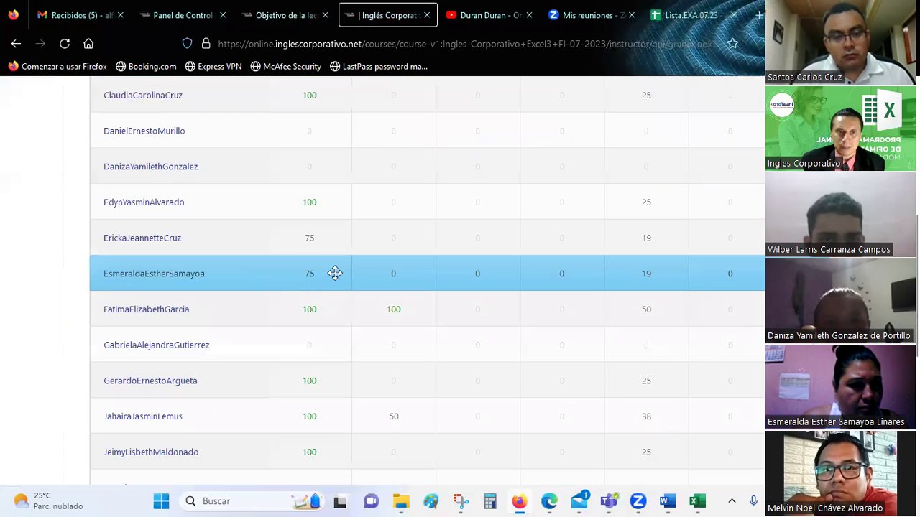
scroll(335, 273, up, 1)
scroll(335, 273, down, 2)
scroll(334, 273, down, 2)
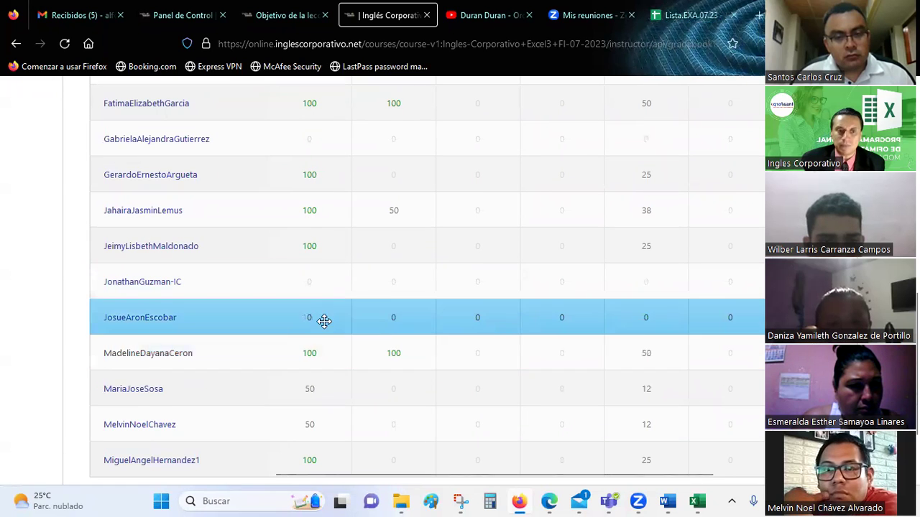
scroll(324, 321, down, 1)
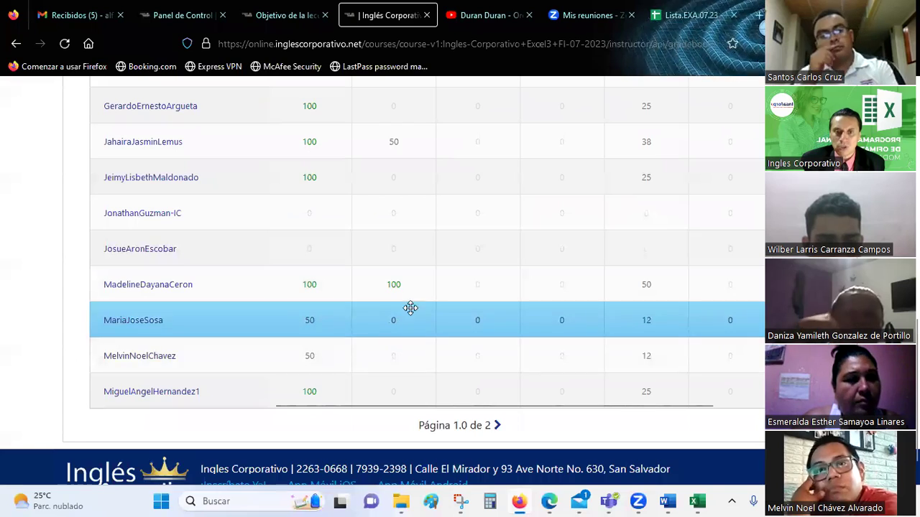
scroll(410, 308, up, 5)
scroll(405, 304, up, 4)
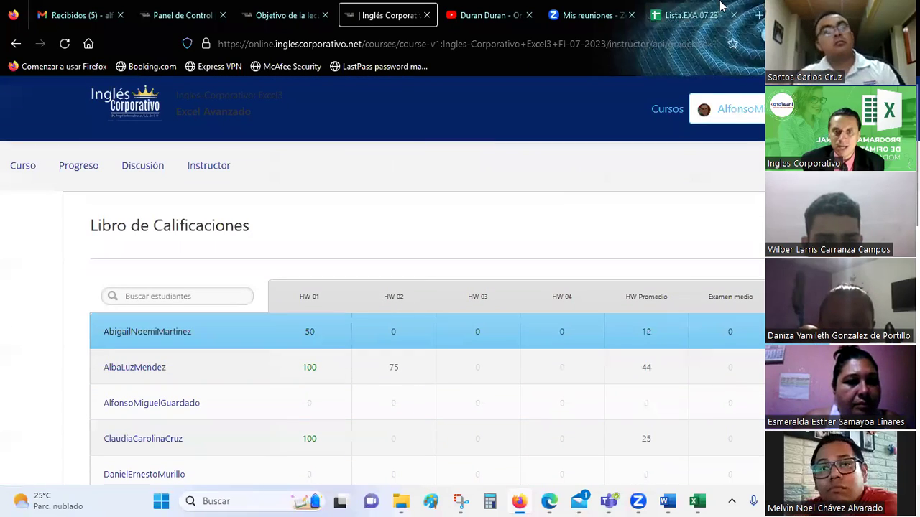